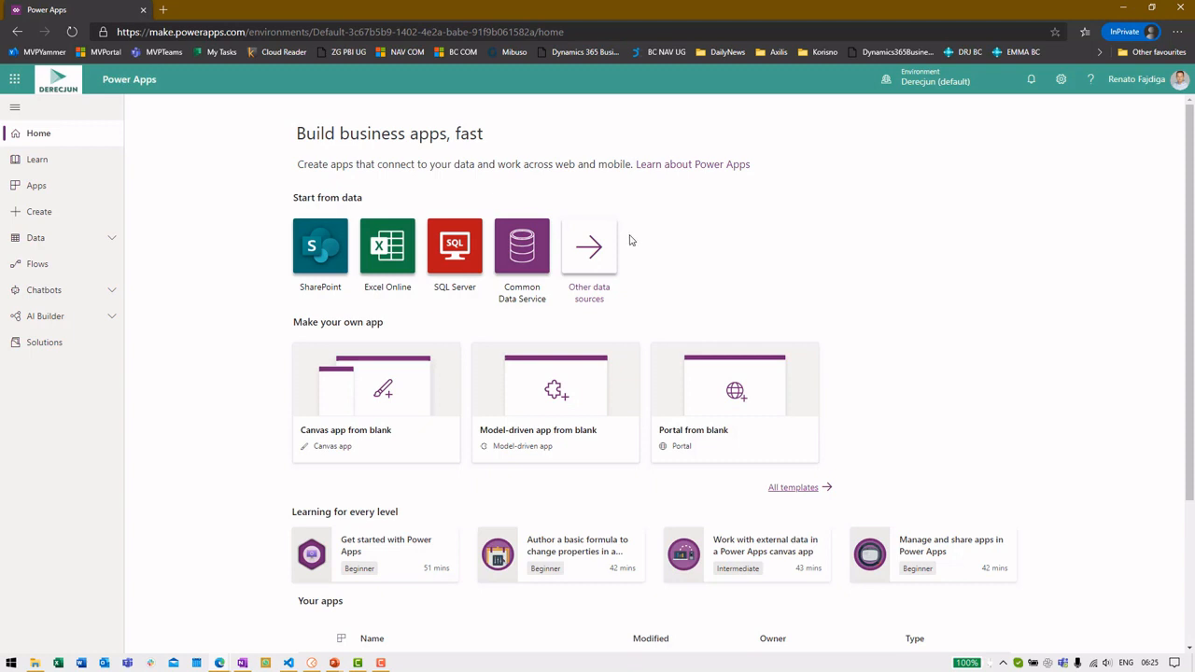
Go to Data > Connections, start a new connection and browse the connector list
click(108, 239)
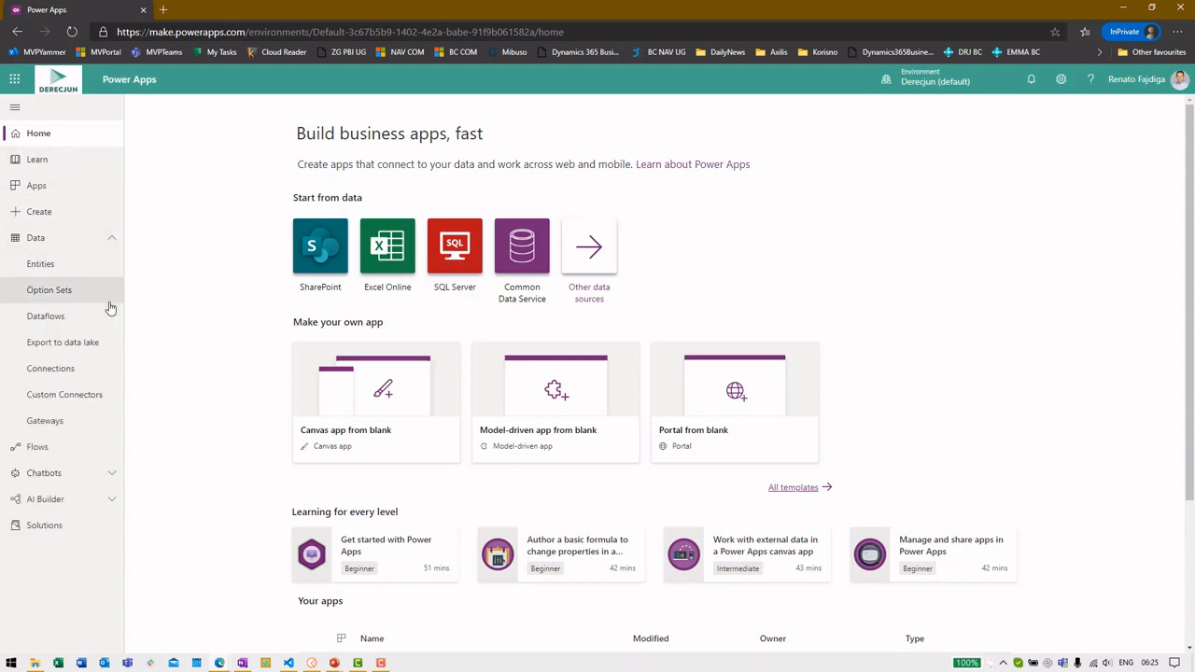
click(98, 372)
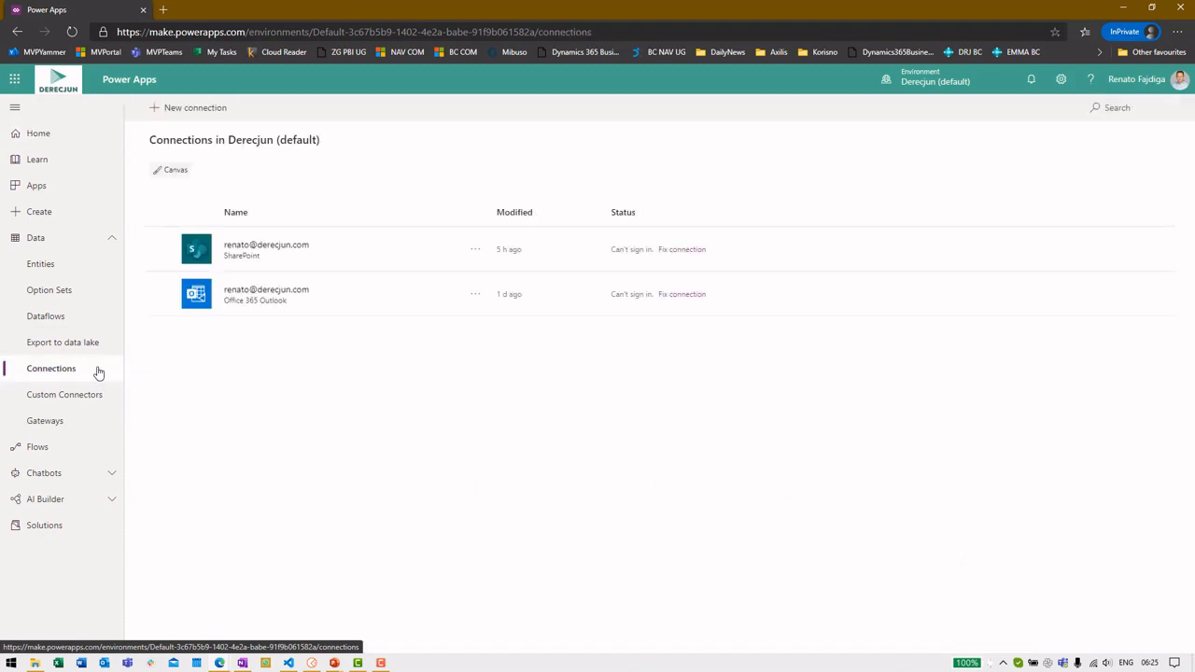
click(206, 117)
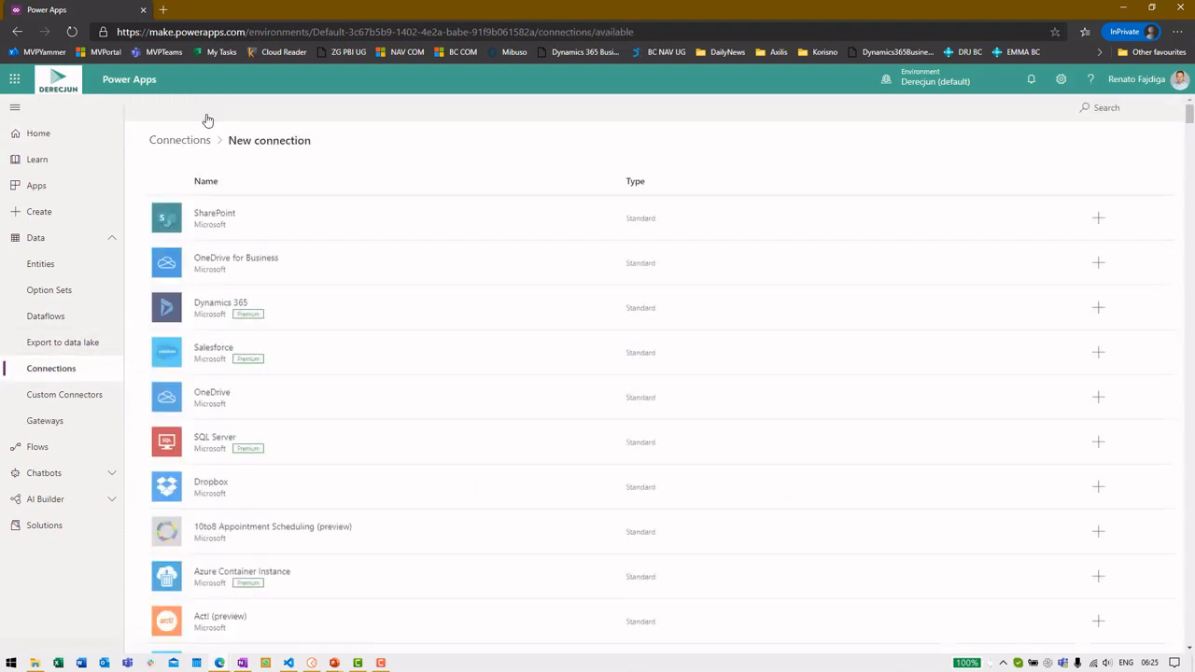
scroll(435, 224, down, 10)
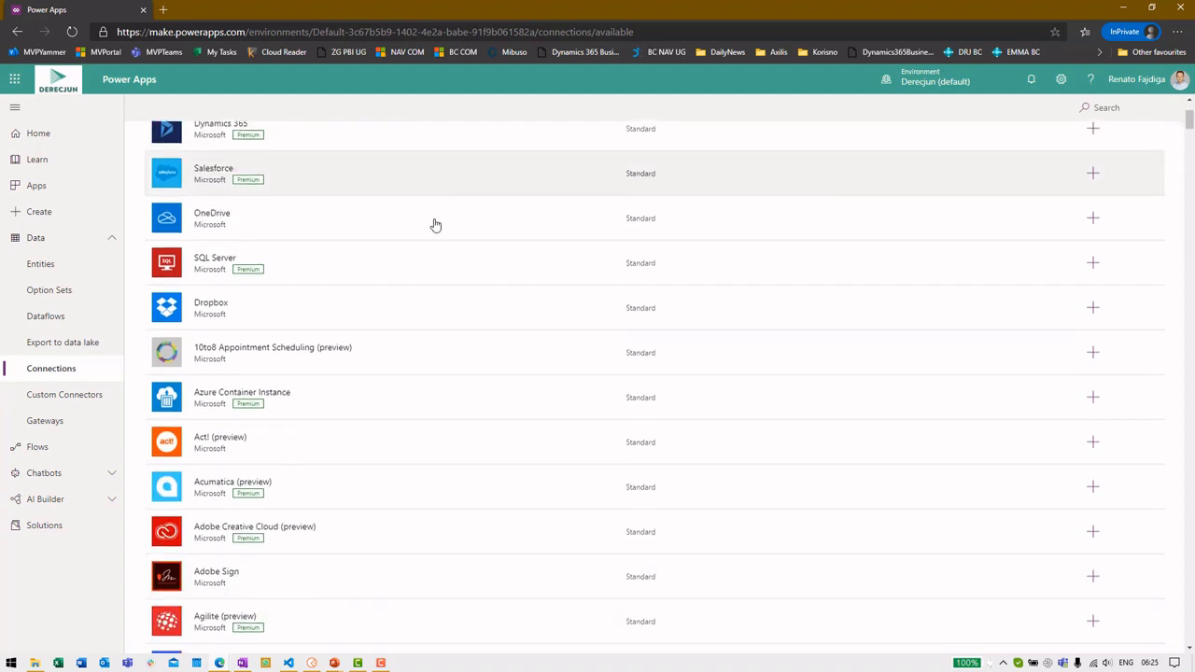
scroll(439, 215, down, 15)
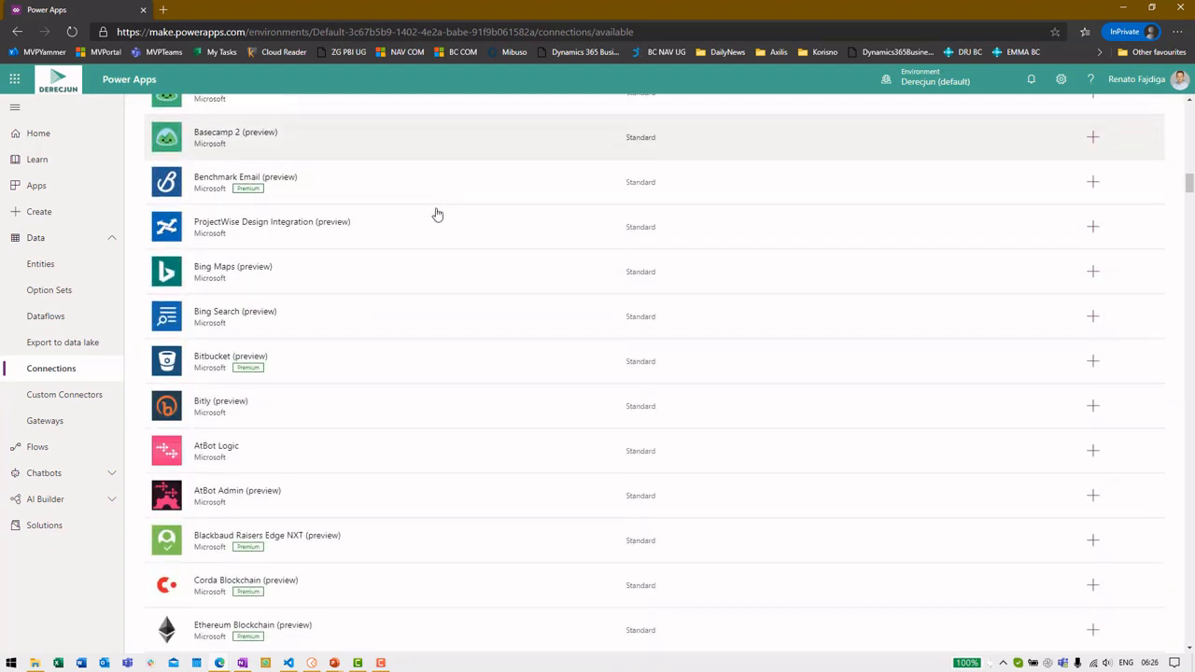
scroll(432, 216, down, 15)
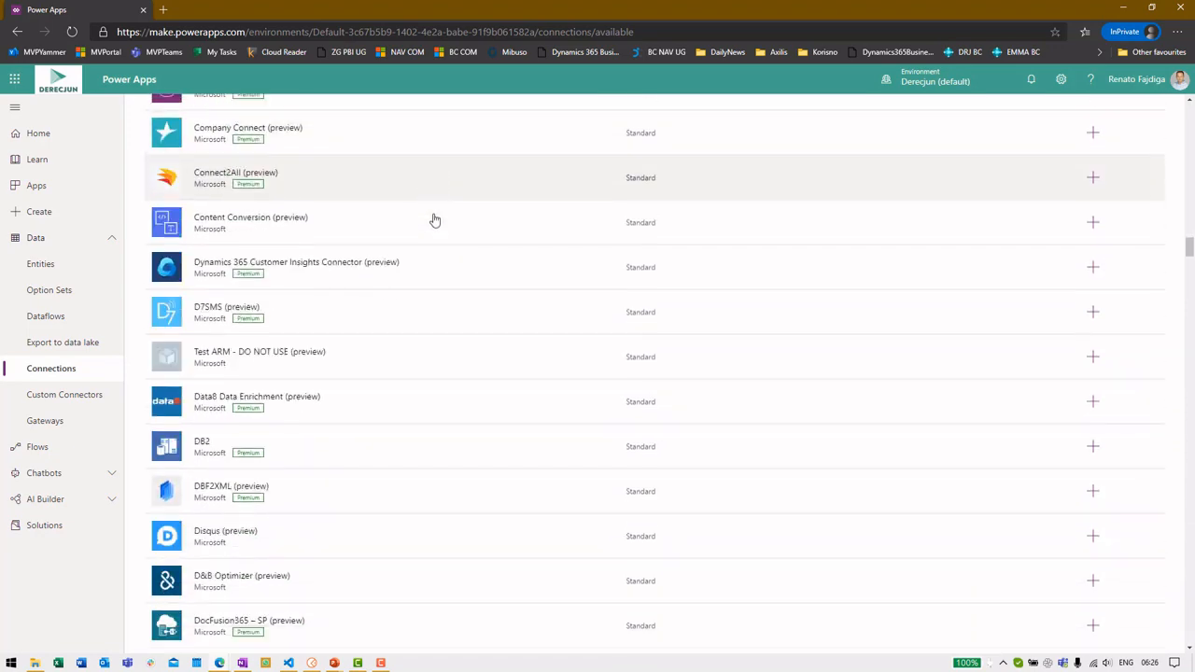
scroll(488, 248, up, 15)
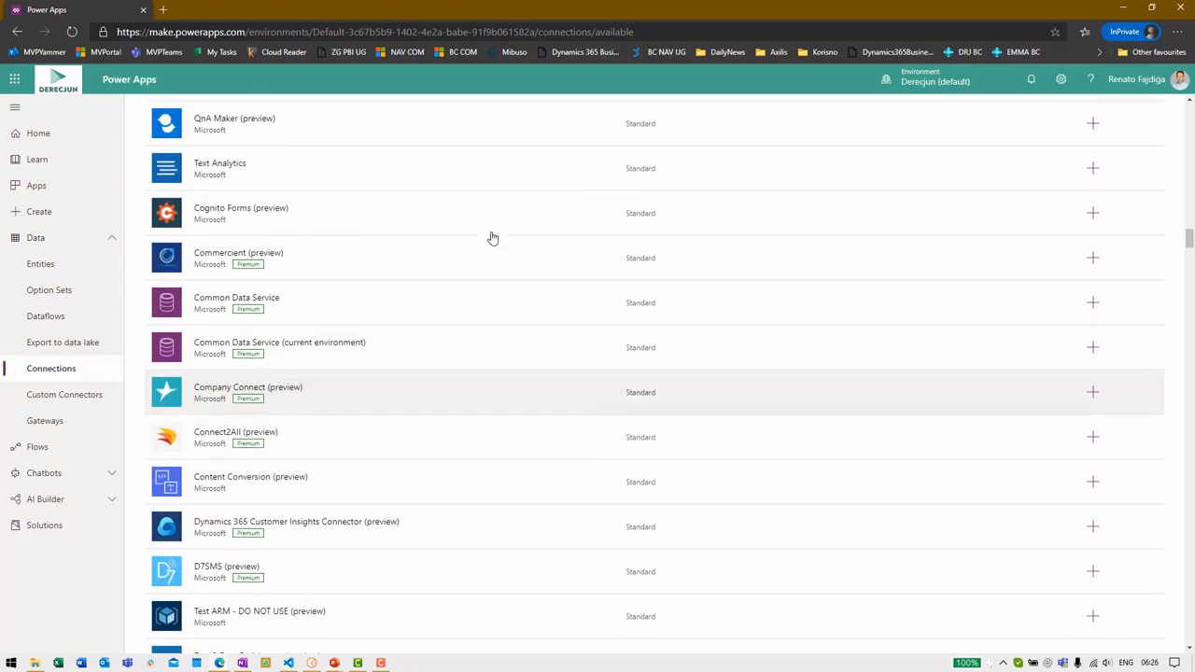
scroll(491, 237, up, 15)
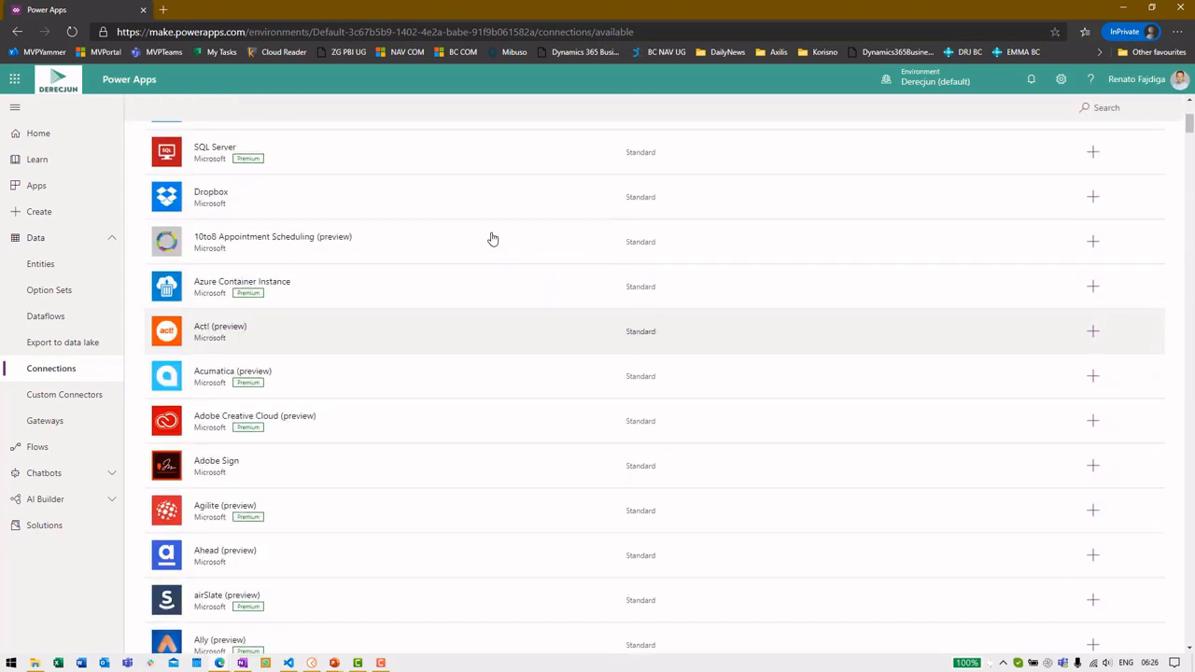
Search the available connectors for 'dynamics', then select the search text to replace it
click(1130, 108)
text(dynamics)
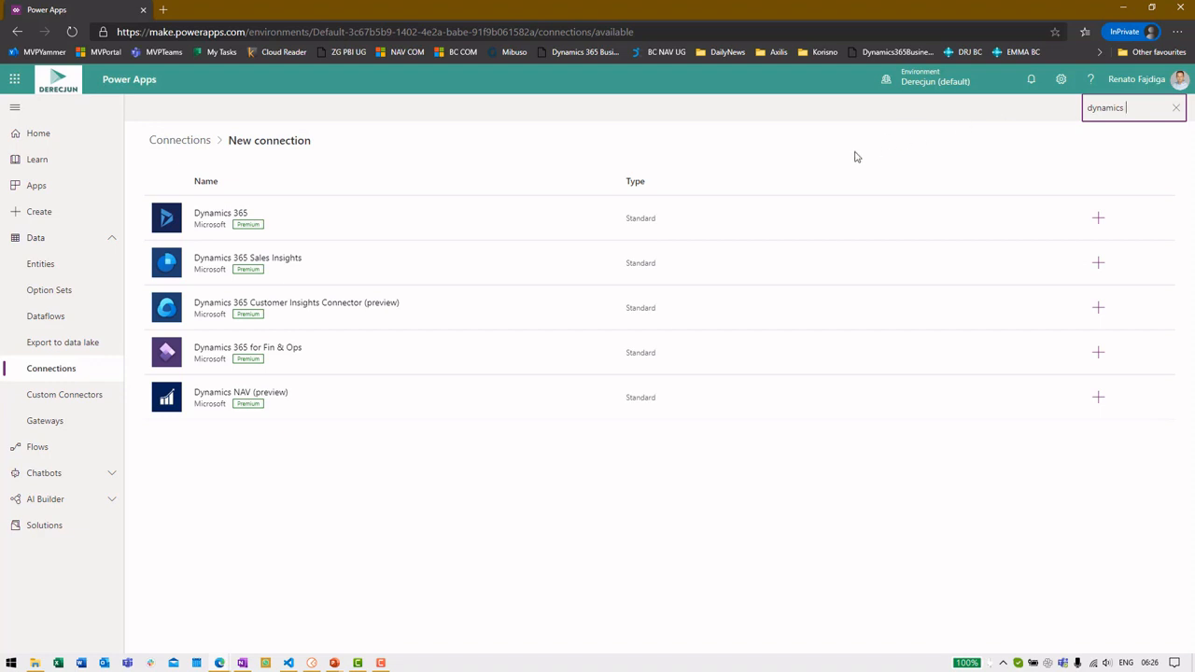
key(ctrl+a)
Search 'business central' and create a Business Central (preview) connection, noting its Preview and Premium status
text(business central)
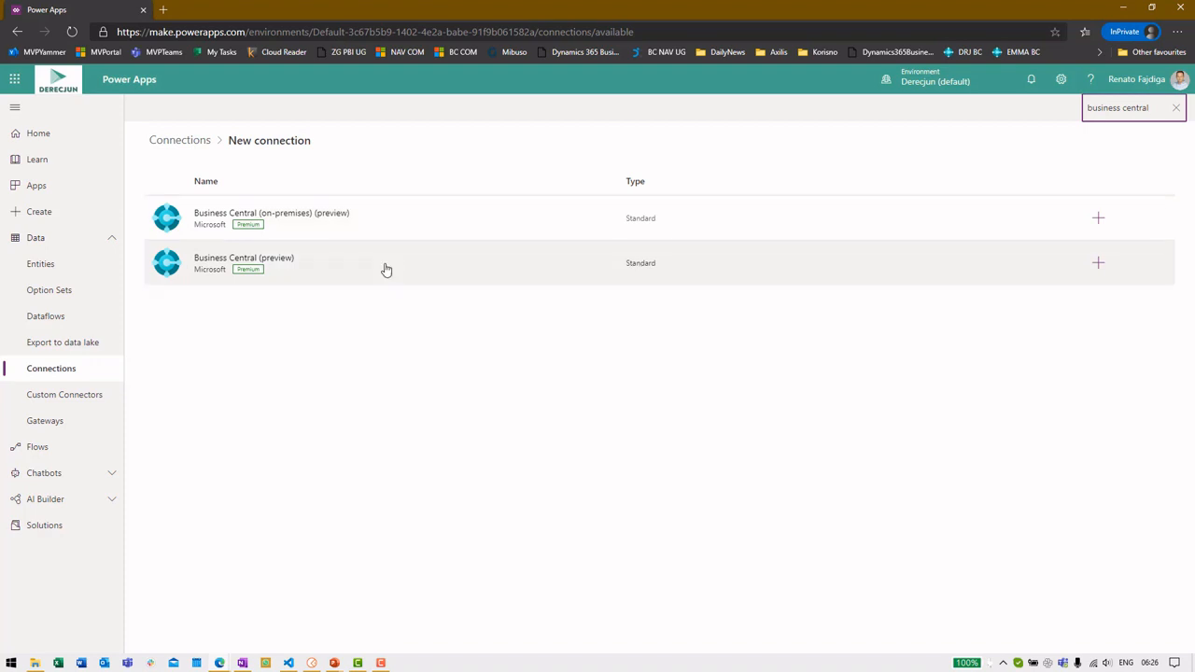
click(383, 267)
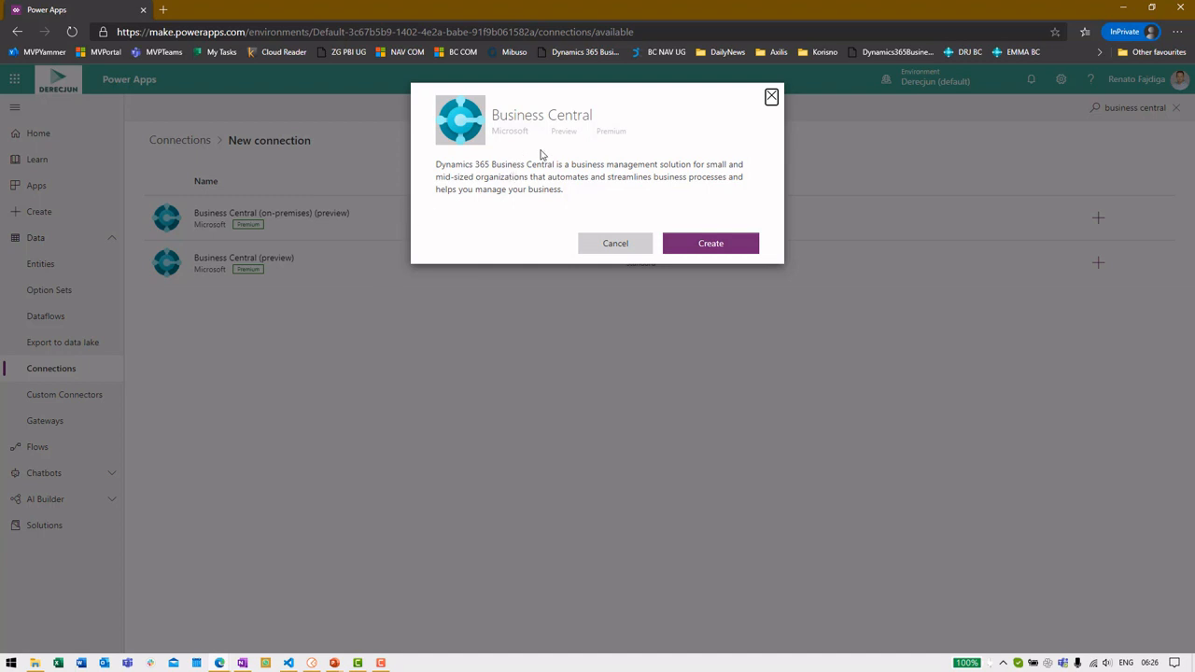
double_click(568, 131)
double_click(615, 132)
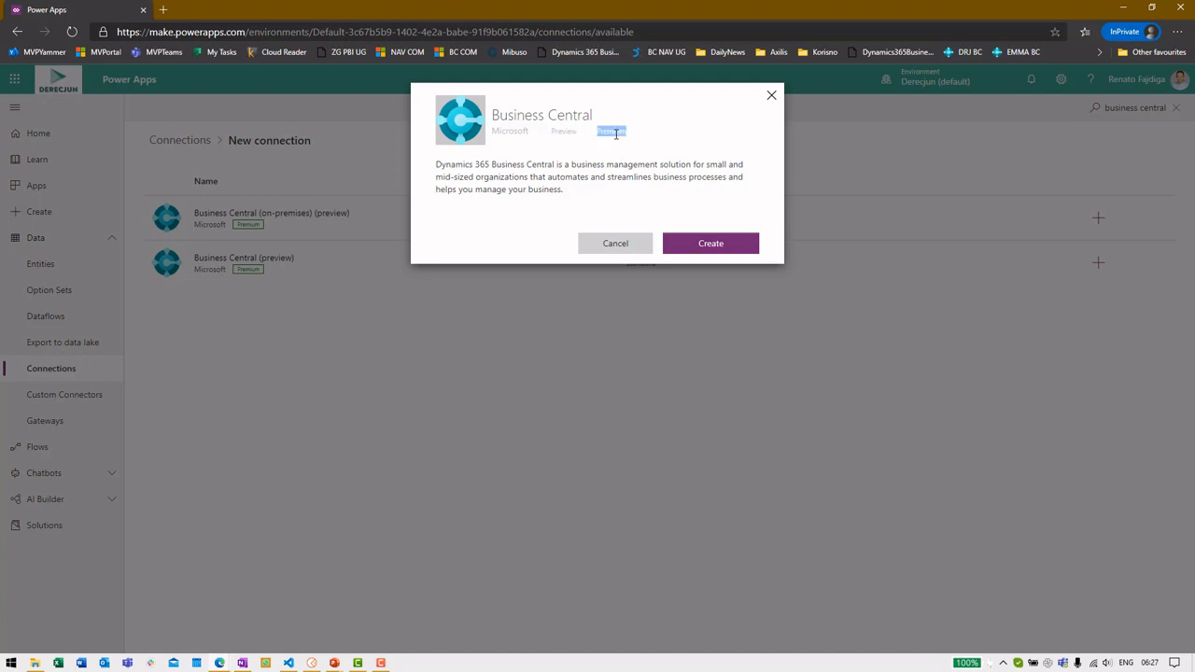
click(752, 243)
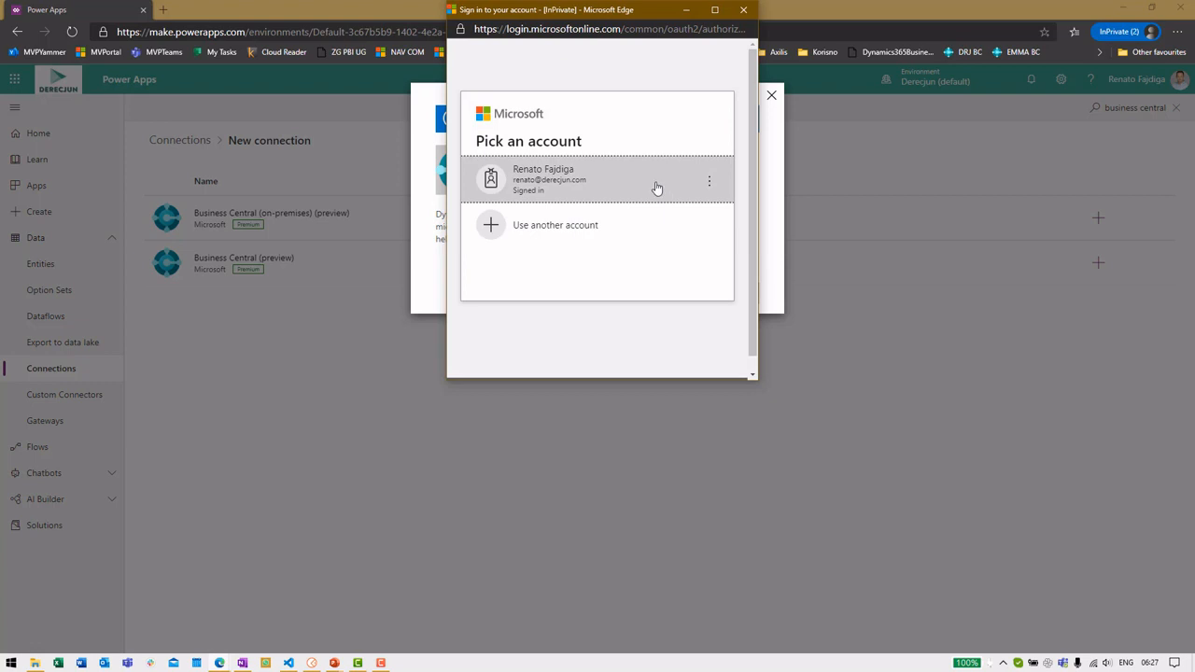
Pick the signed-in work account to authorize the Business Central connection
click(658, 188)
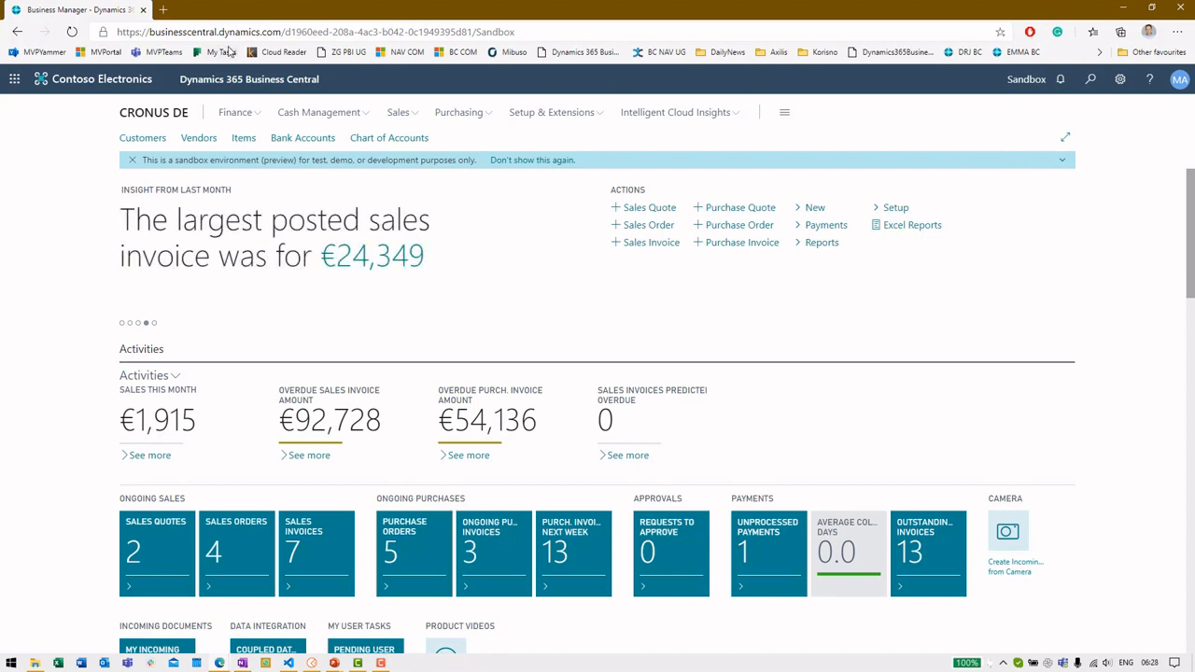
In a new browser tab, load make.powerapps.com and view Data > Connections
click(162, 10)
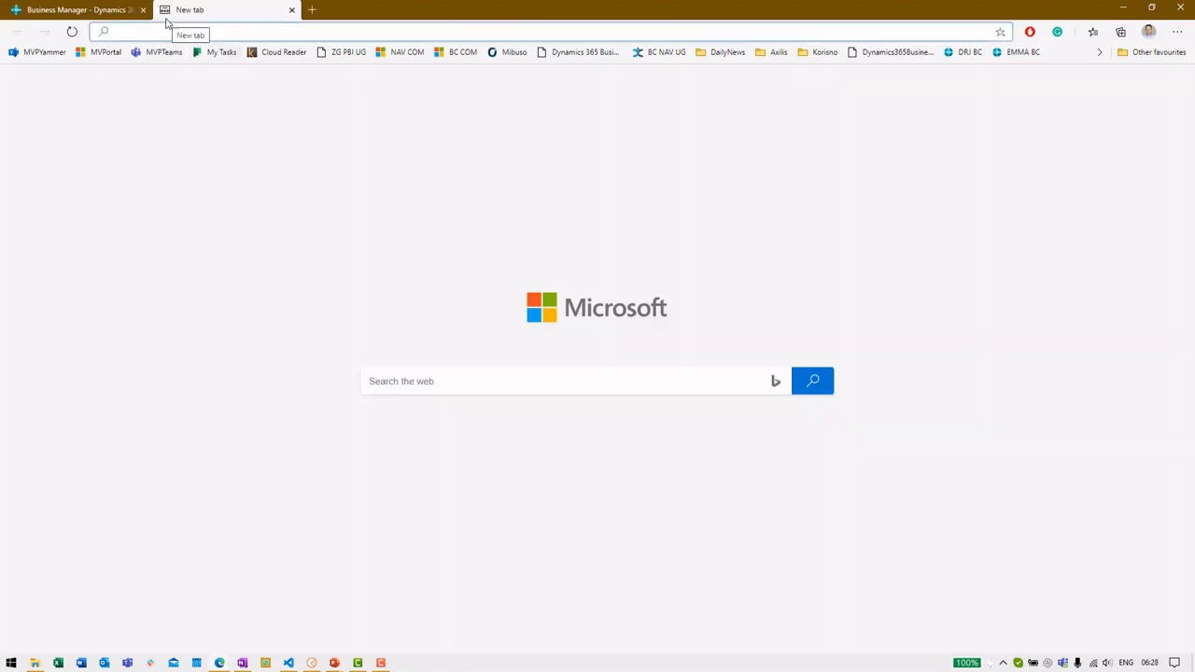
text(make.powerapps.com)
key(Return)
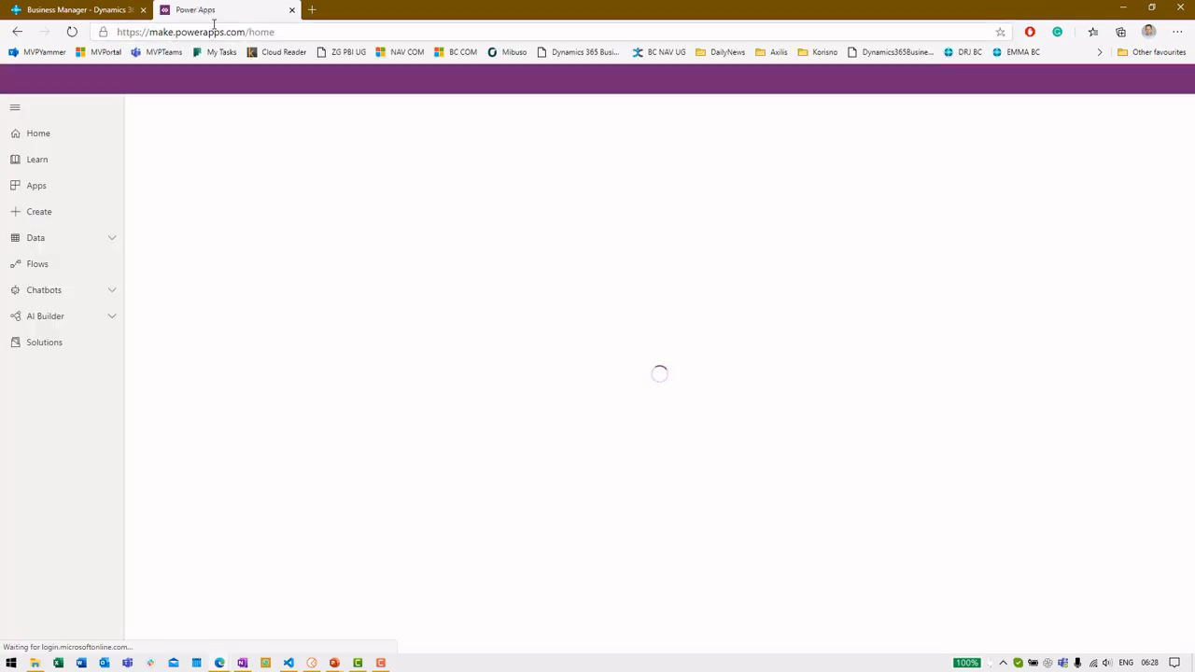
click(108, 240)
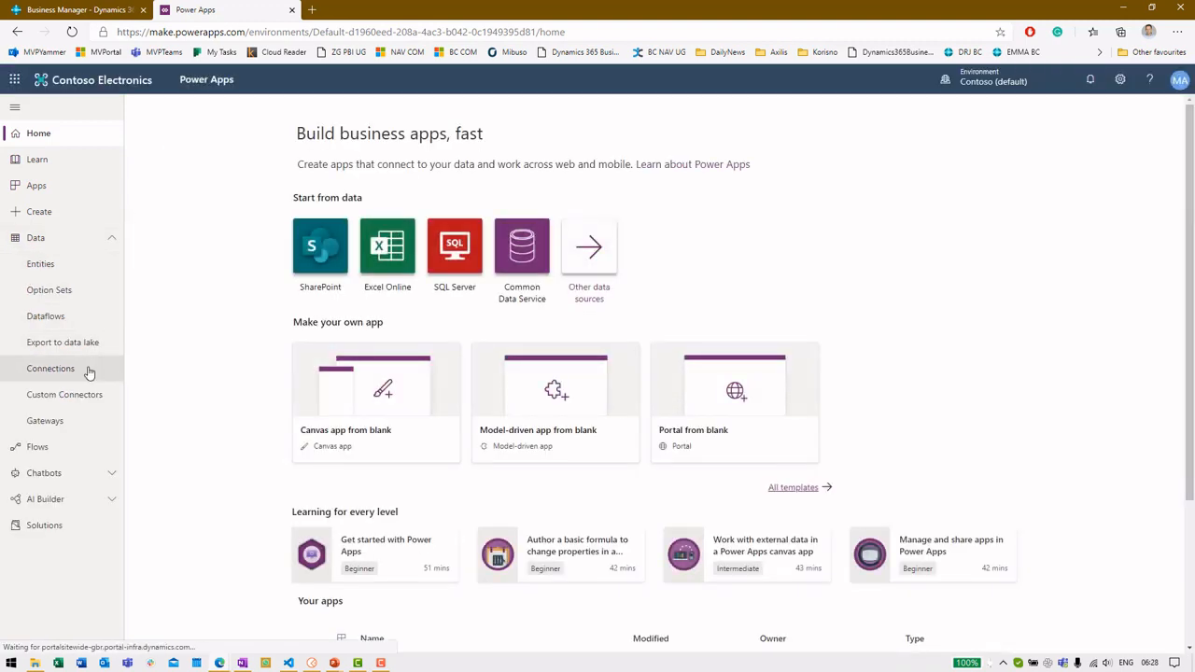
click(87, 369)
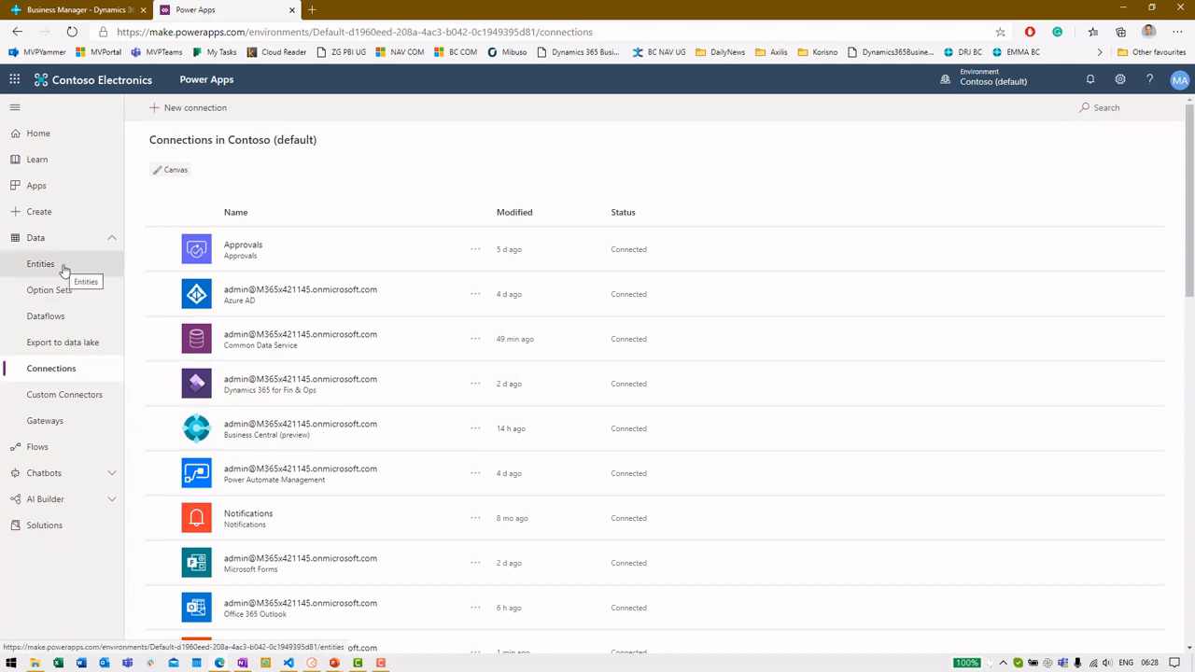
From the Apps list, create a new Canvas app
click(75, 188)
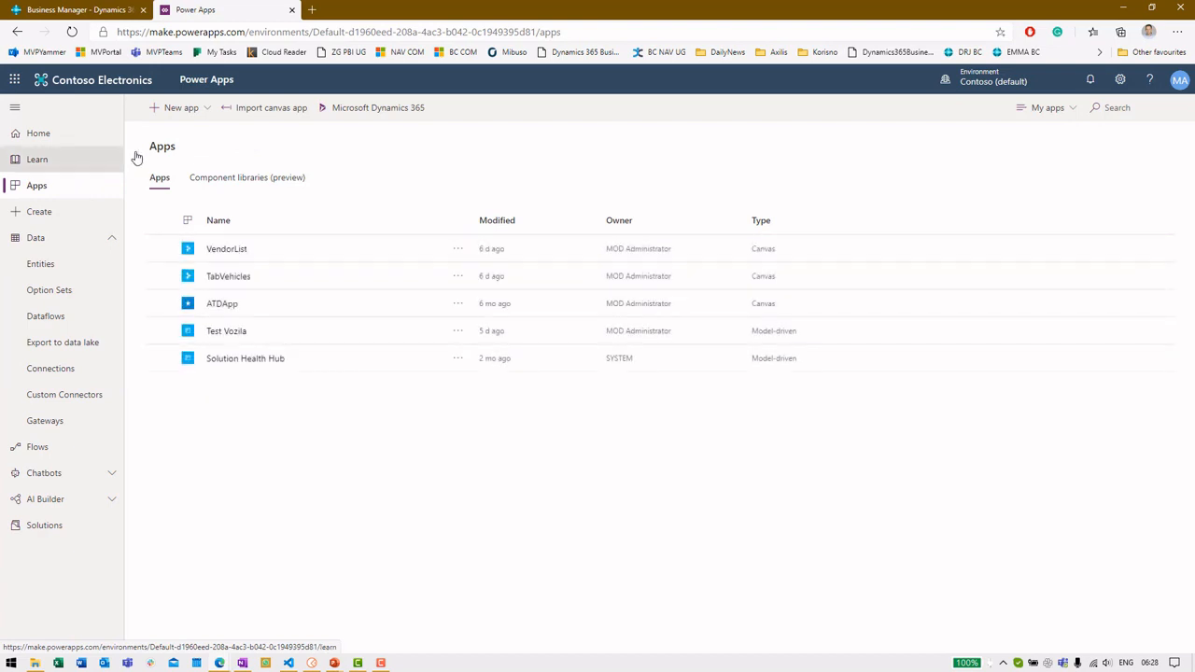
click(191, 118)
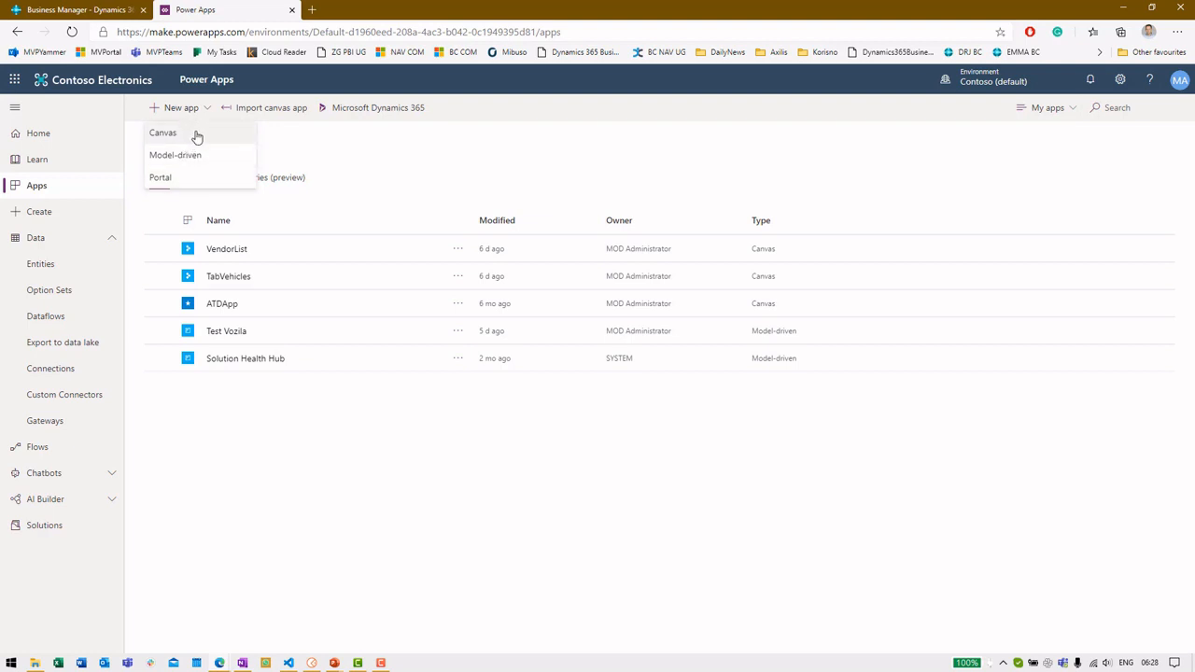
click(197, 137)
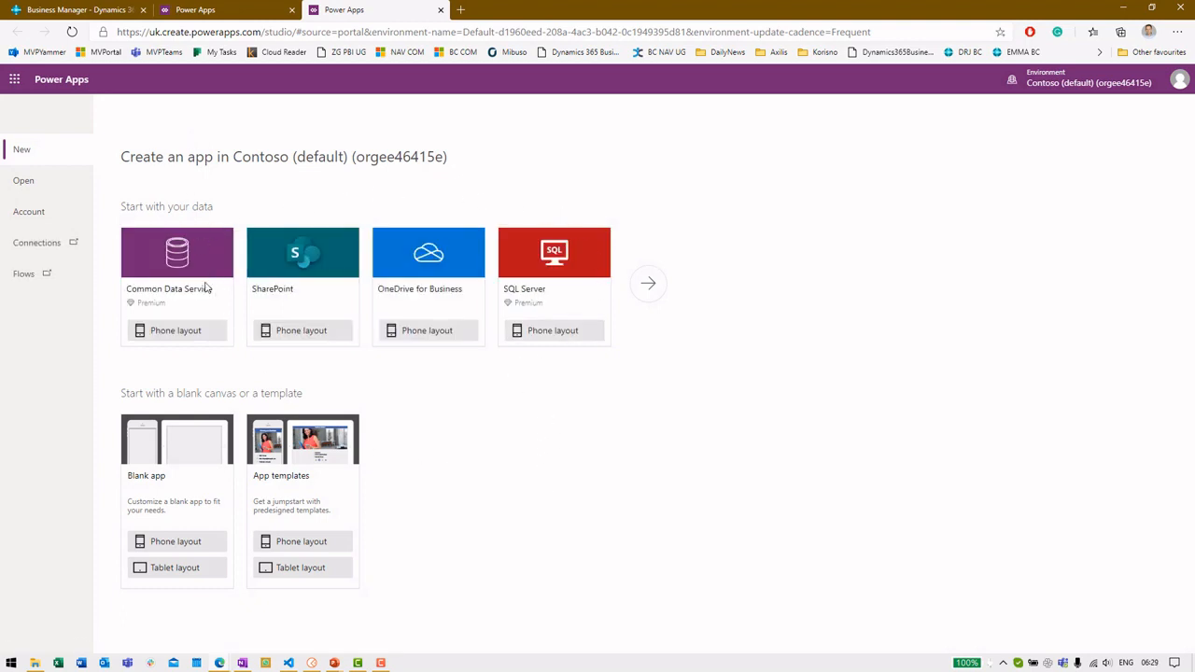
Choose the Business Central connection as the data source and display its datasets
click(649, 285)
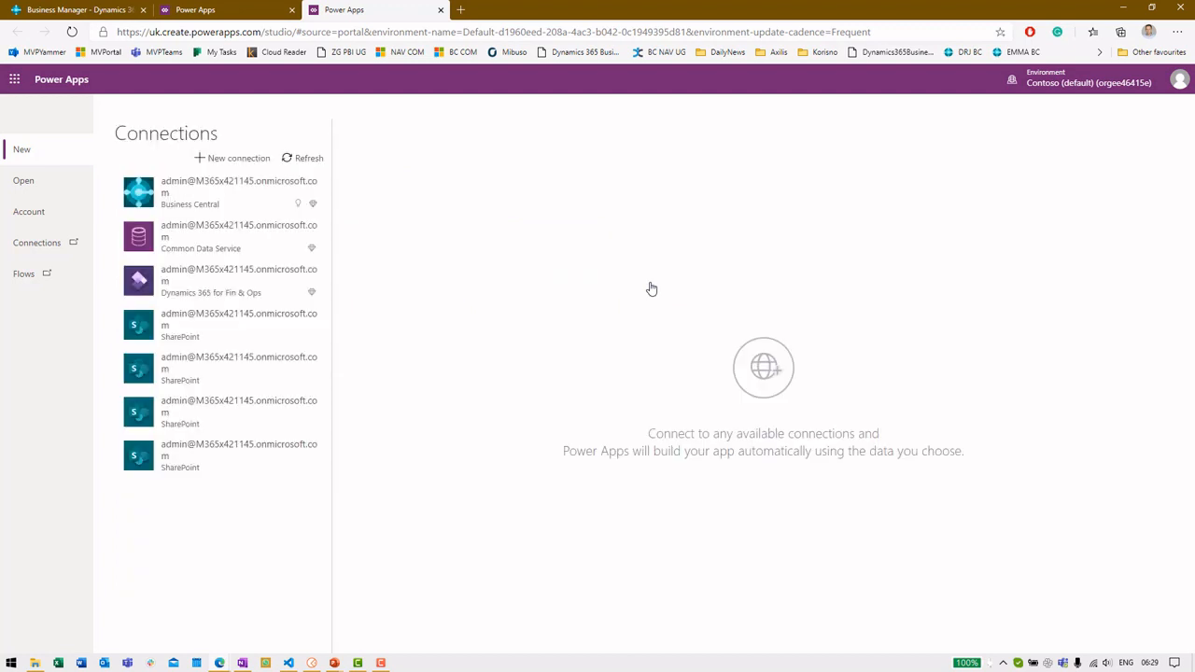
click(229, 203)
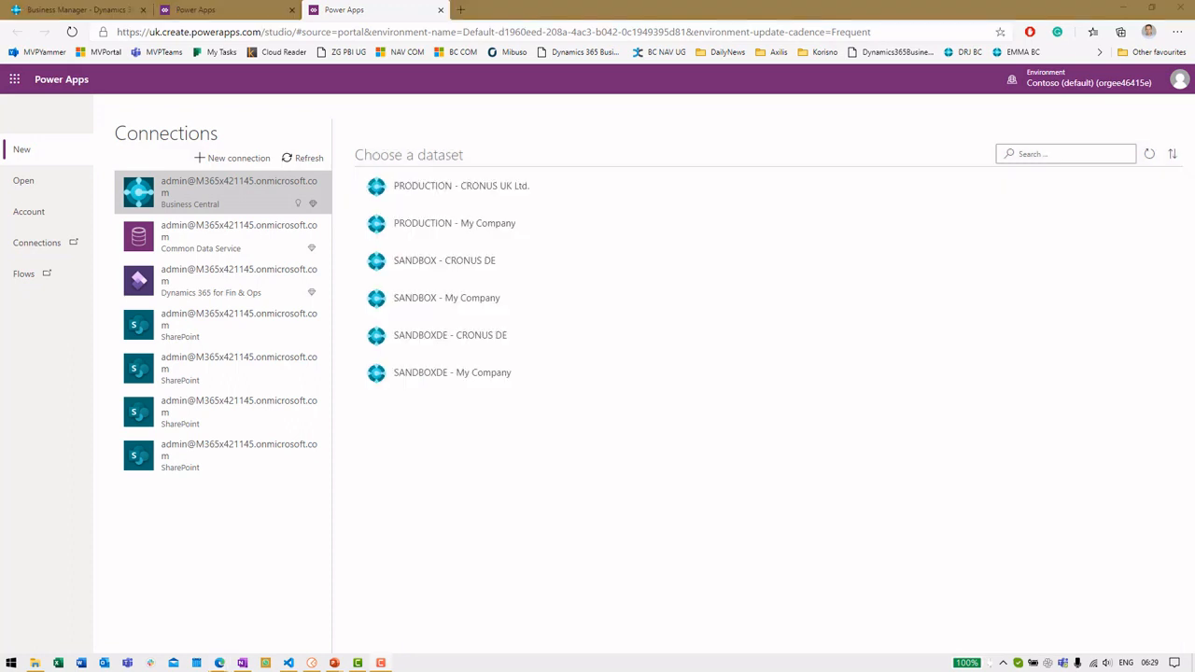
click(472, 201)
click(107, 10)
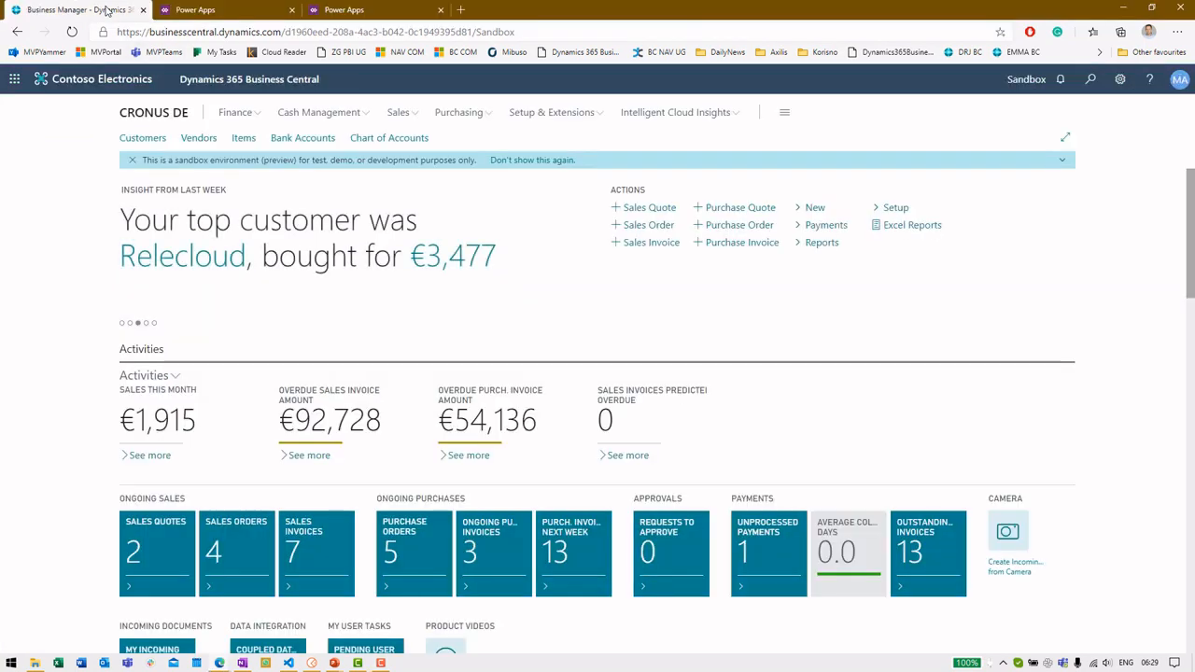
drag(477, 31, 521, 30)
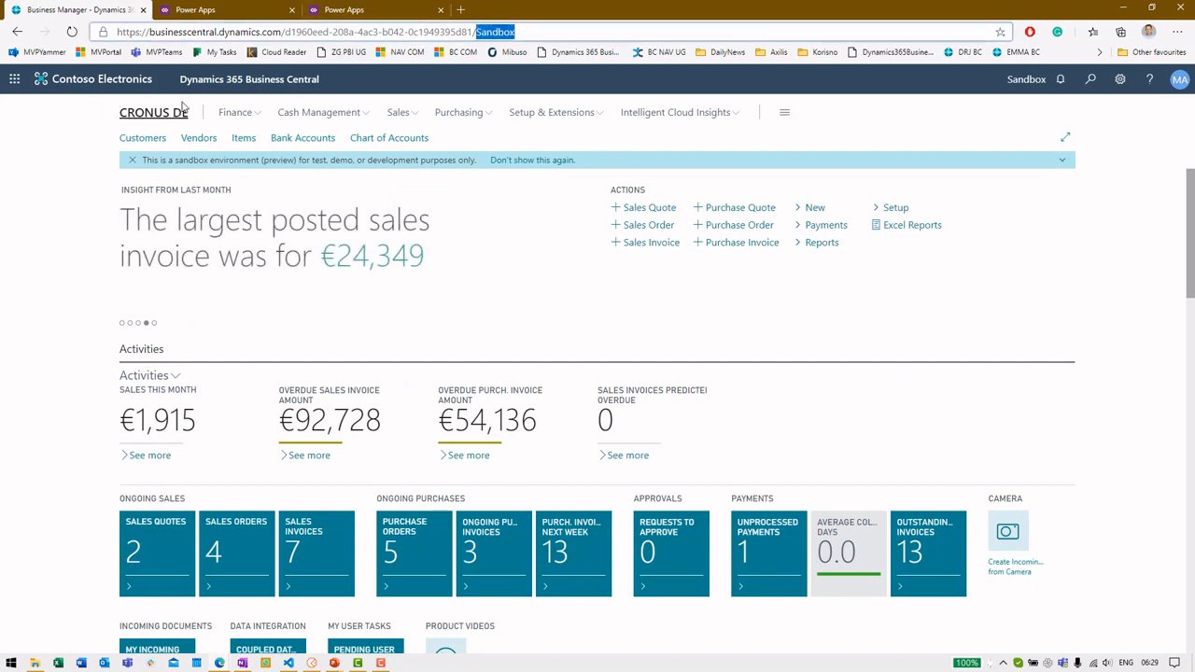
click(363, 10)
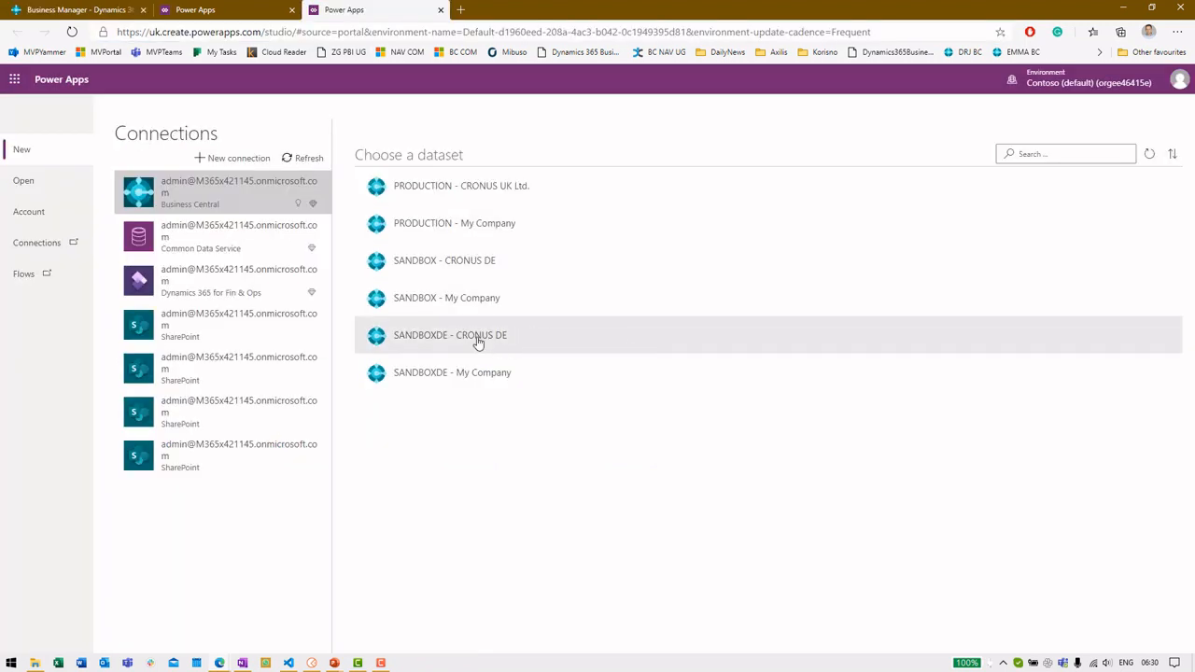
click(445, 266)
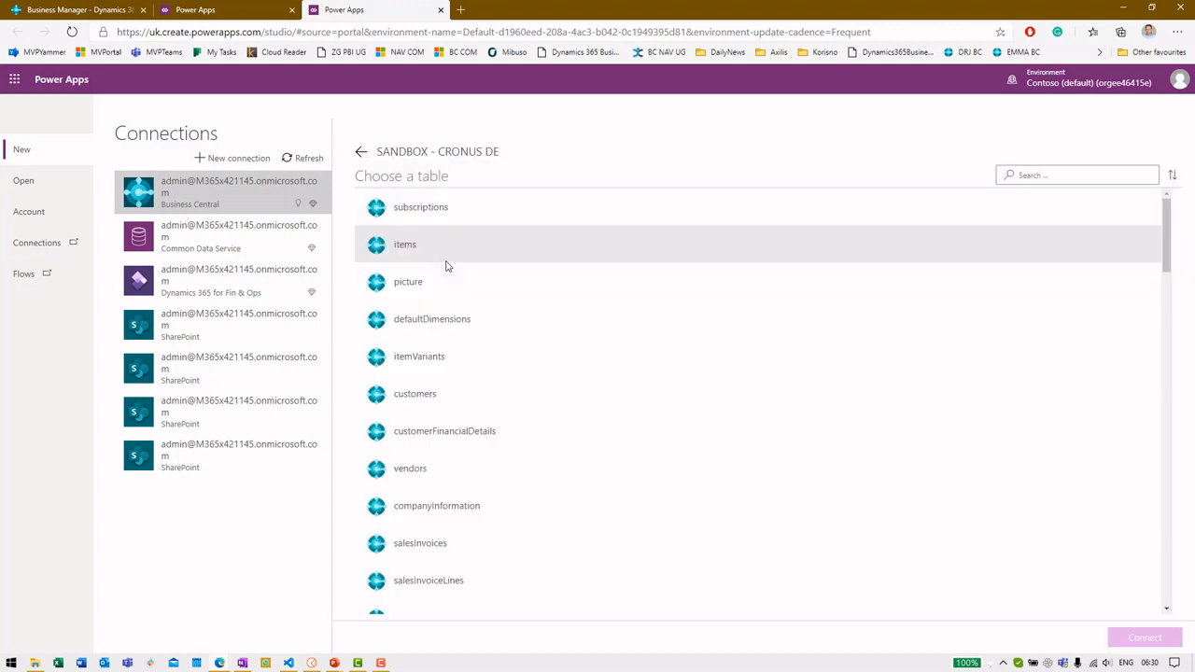
Select the customers table from SANDBOX - CRONUS DE and connect to build the app
scroll(780, 366, down, 1)
scroll(758, 358, down, 2)
scroll(751, 349, down, 4)
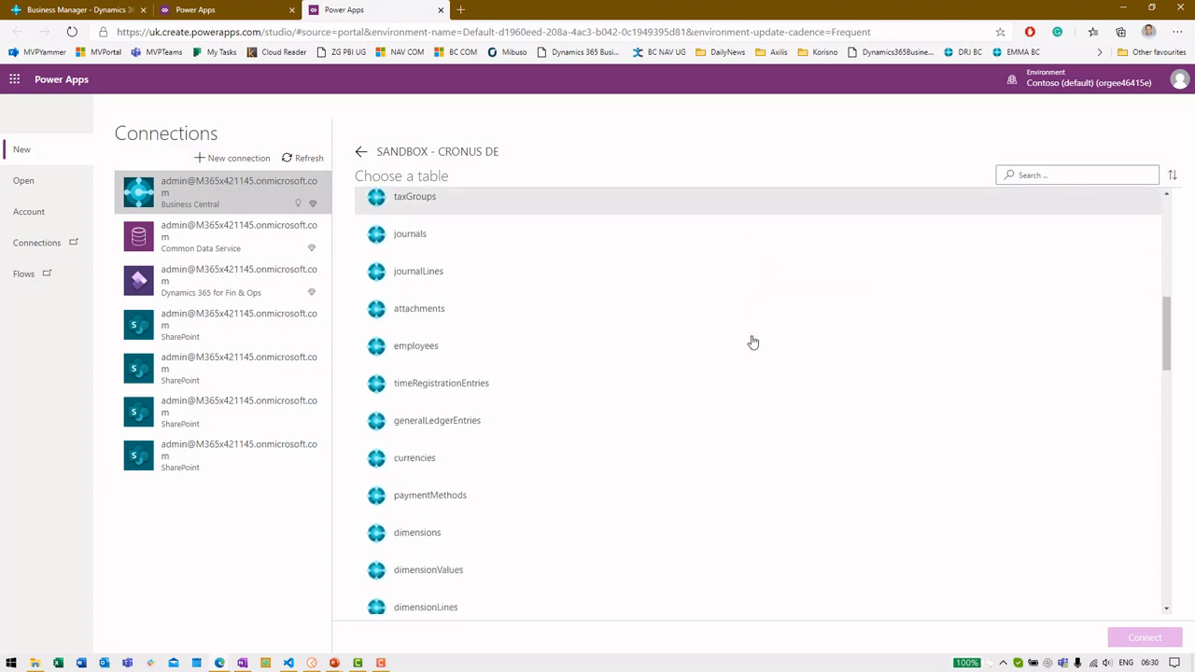
scroll(759, 341, down, 5)
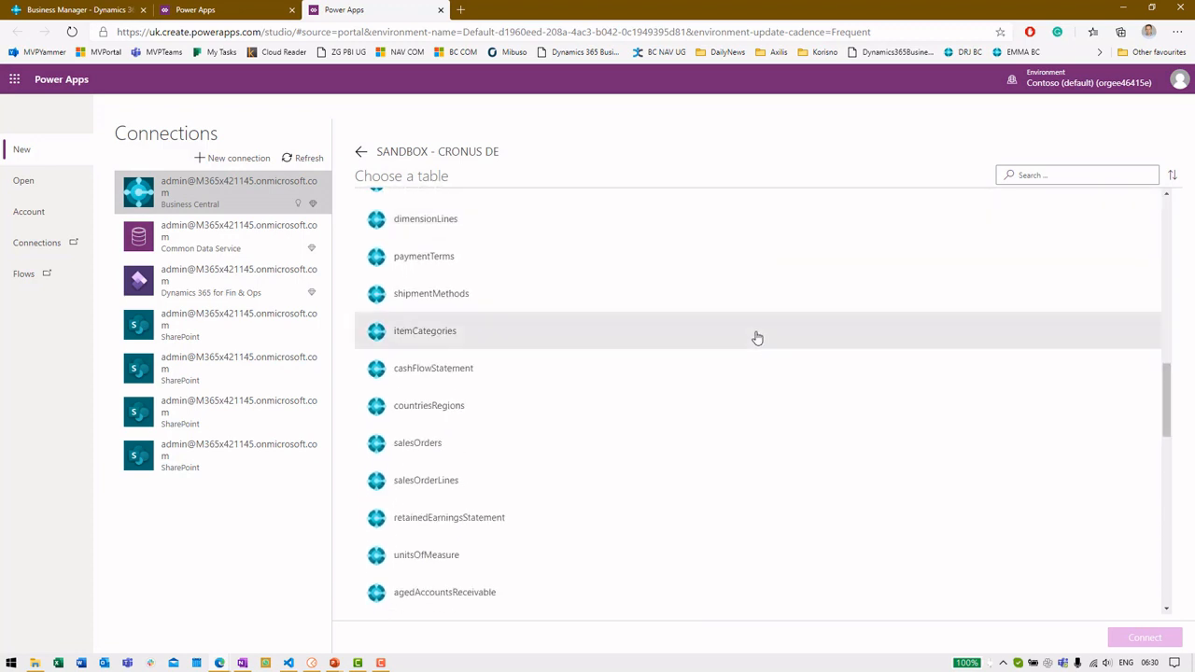
scroll(757, 338, down, 6)
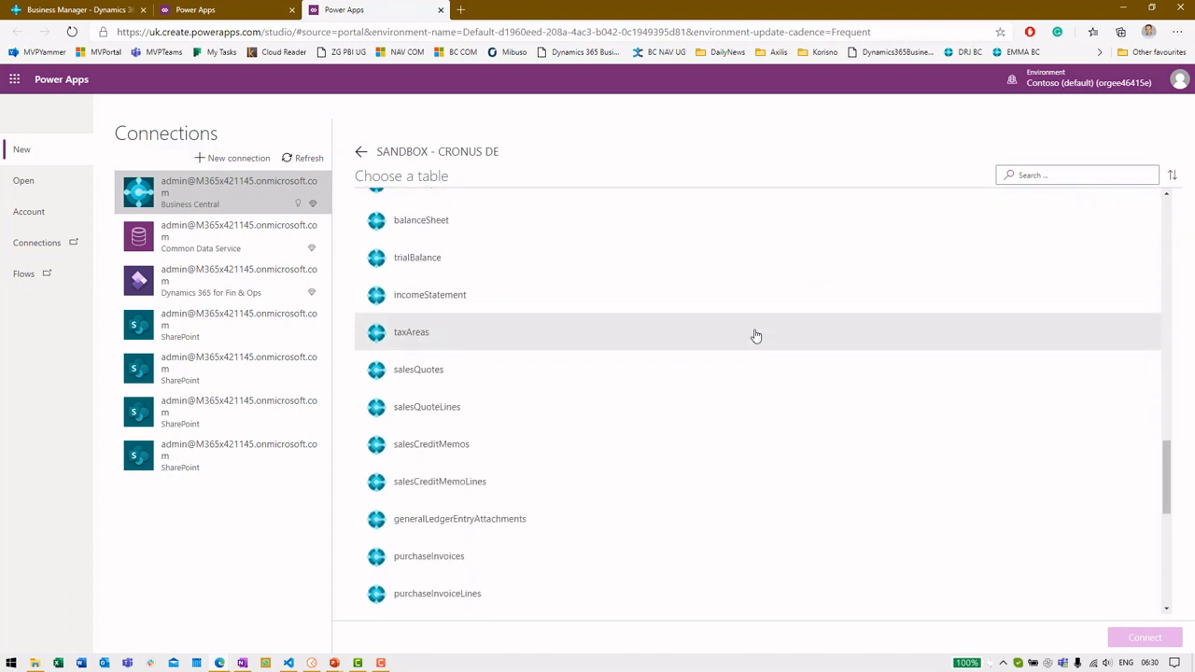
scroll(758, 338, down, 4)
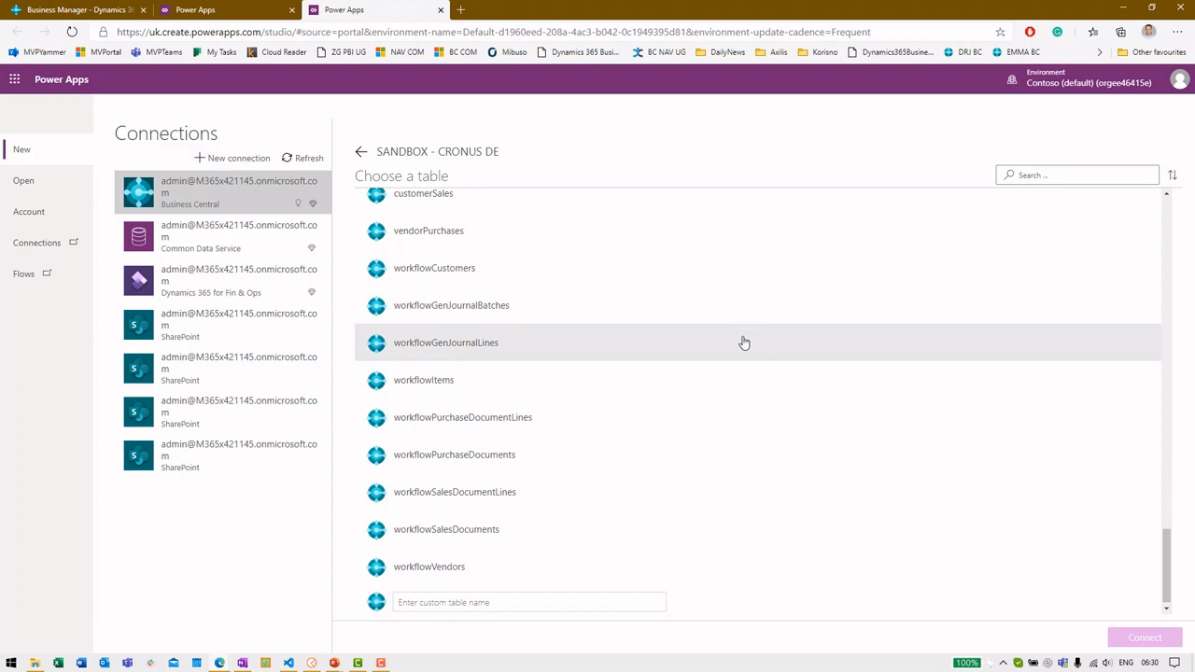
scroll(684, 378, up, 3)
scroll(687, 374, up, 5)
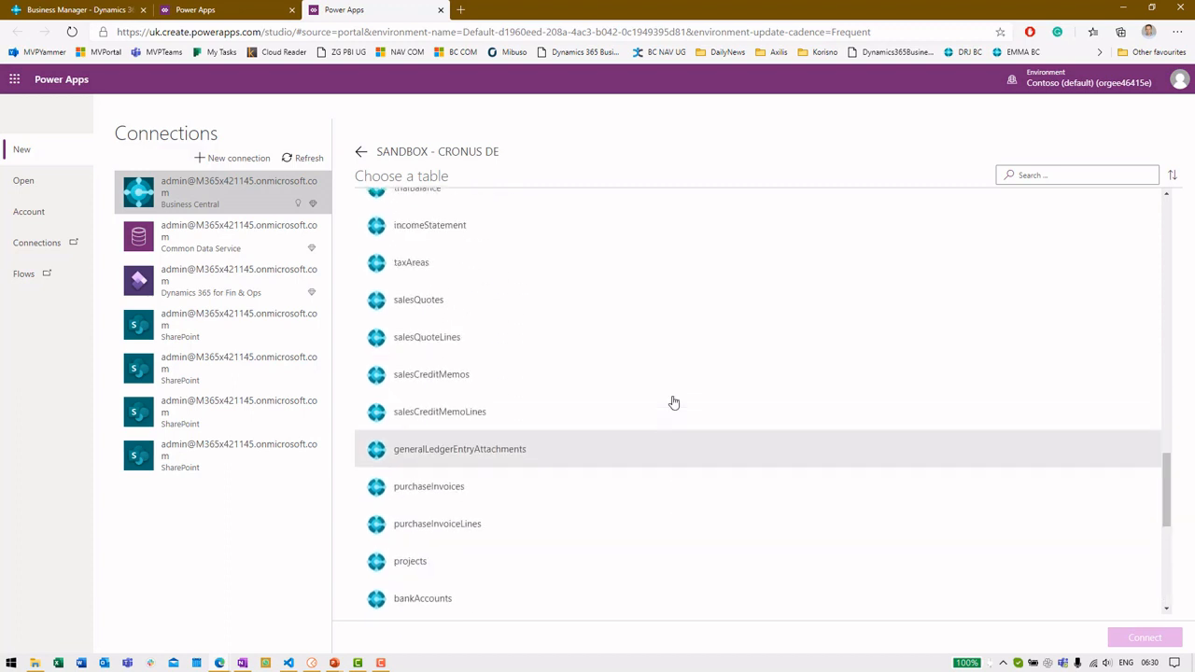
scroll(675, 402, up, 8)
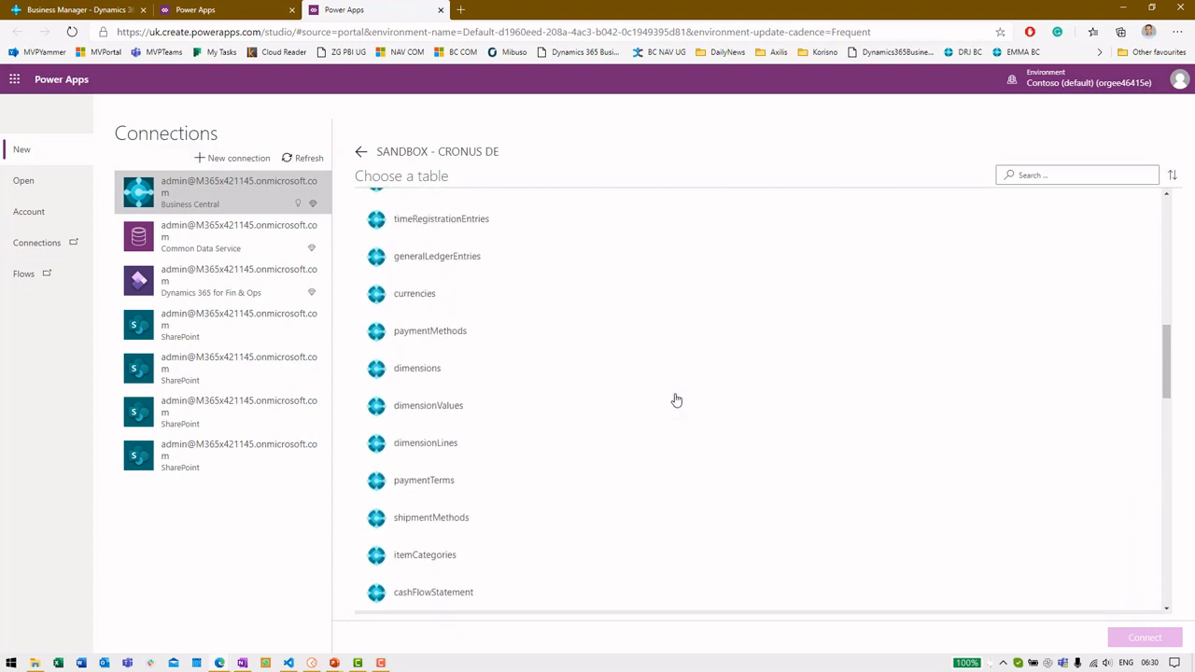
scroll(466, 392, up, 5)
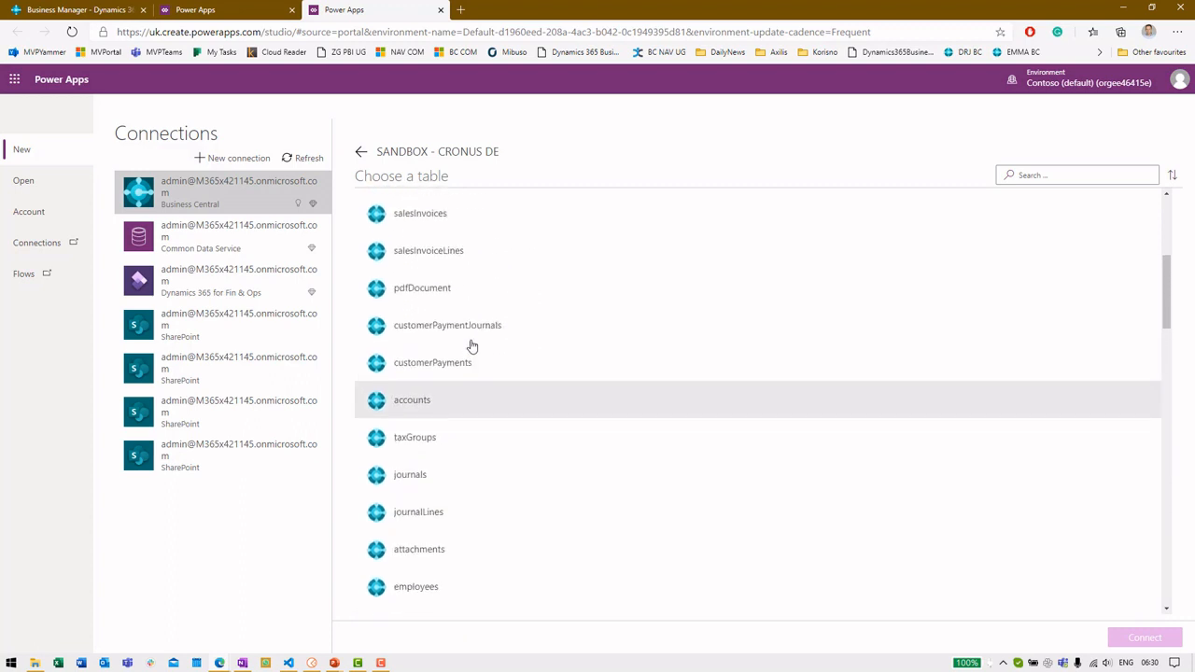
scroll(448, 369, up, 1)
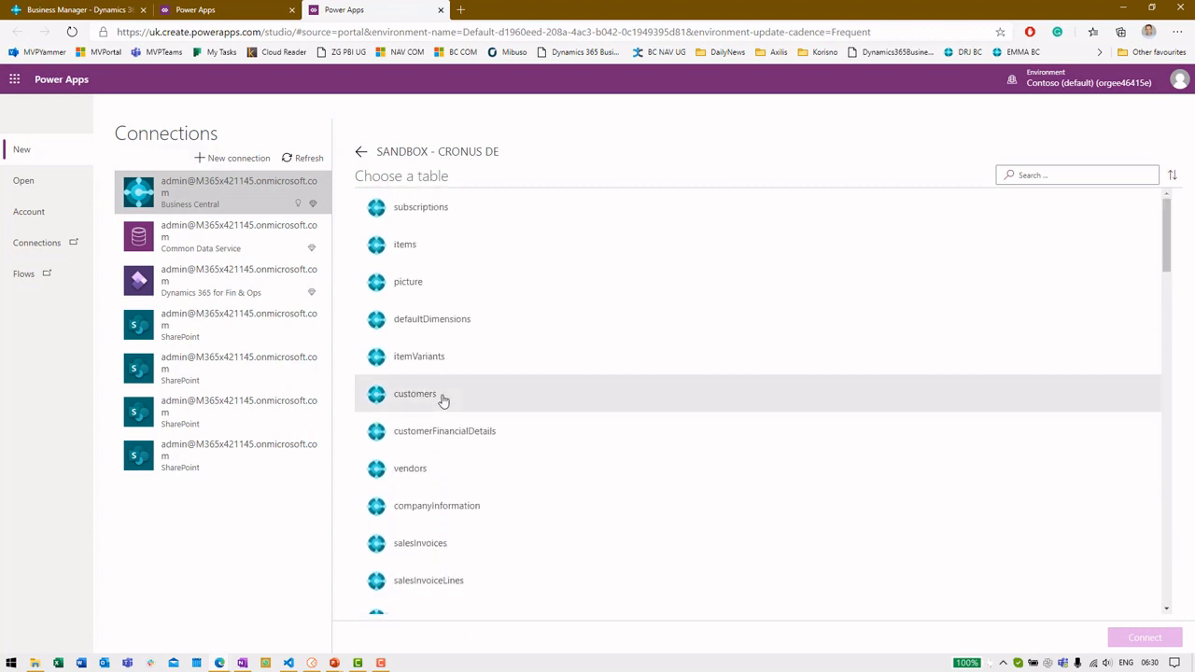
click(445, 398)
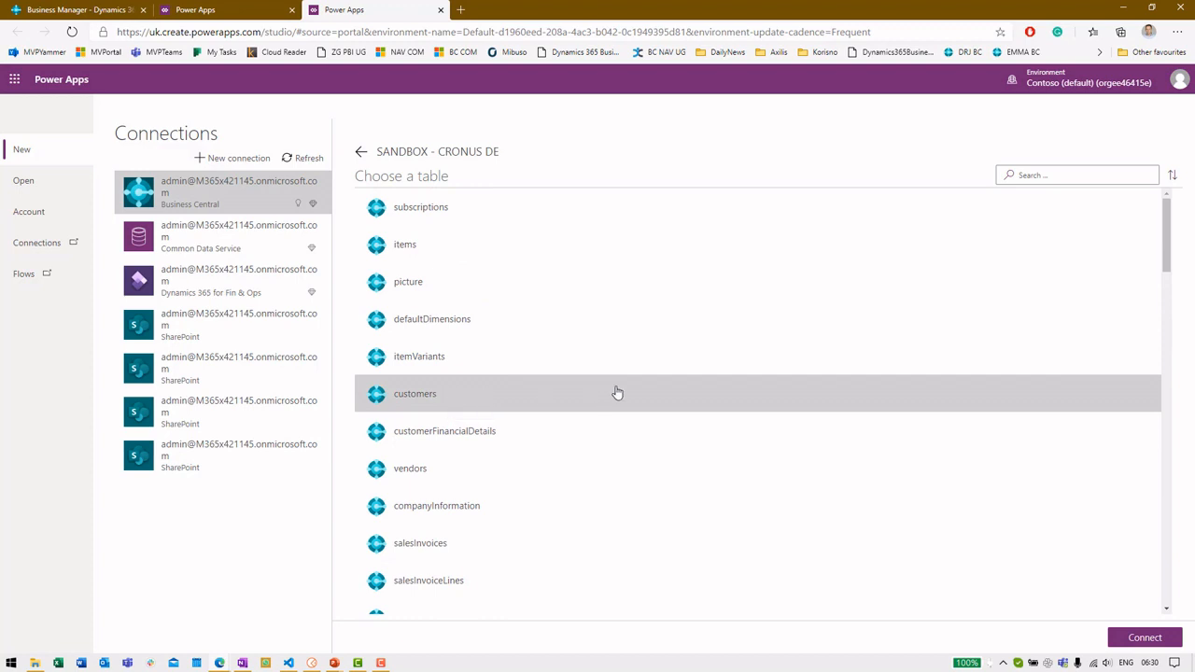
click(1128, 636)
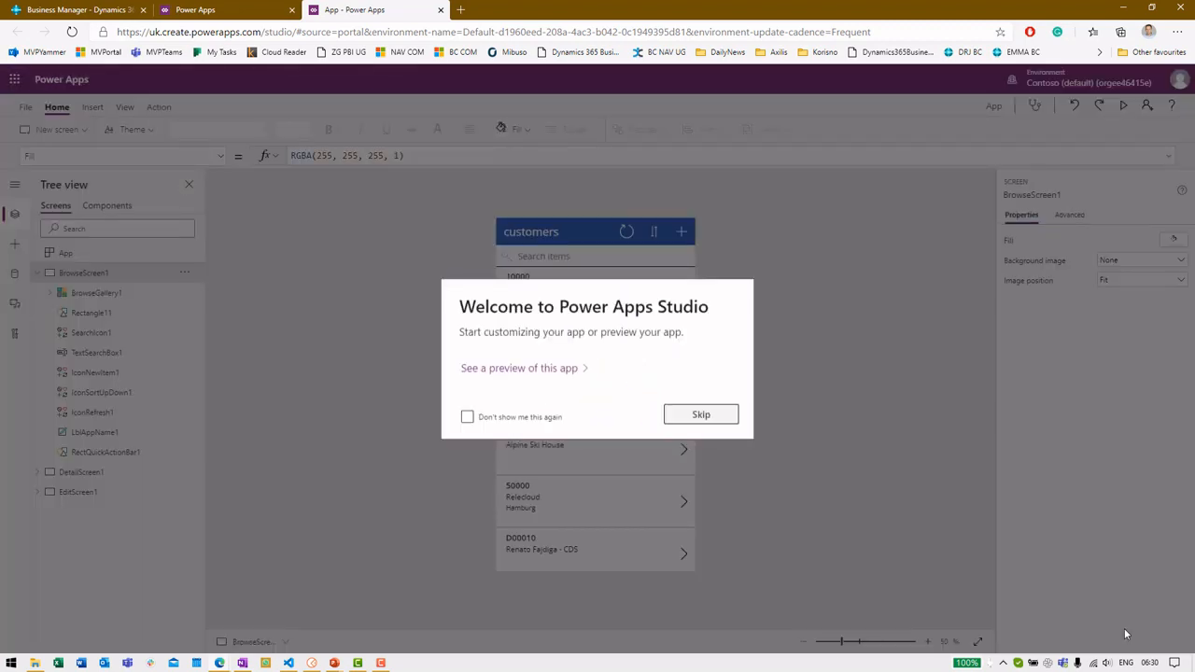
Skip the welcome dialog, preview the app with F5, and open Business Central's Customers list
click(700, 414)
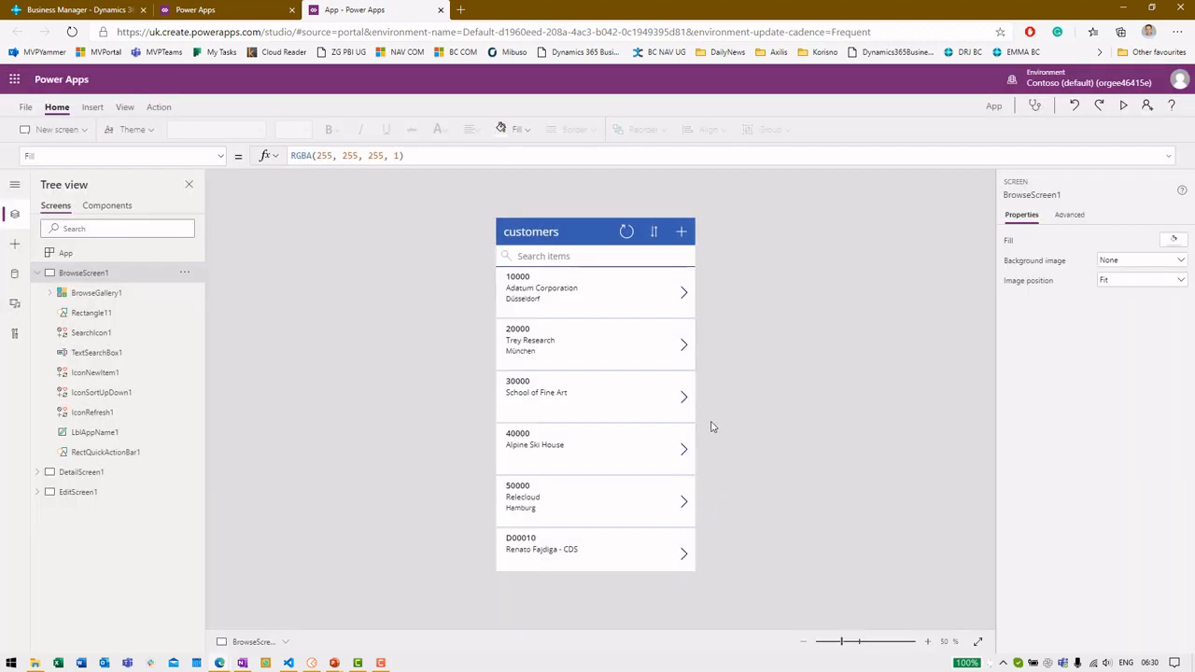
key(F5)
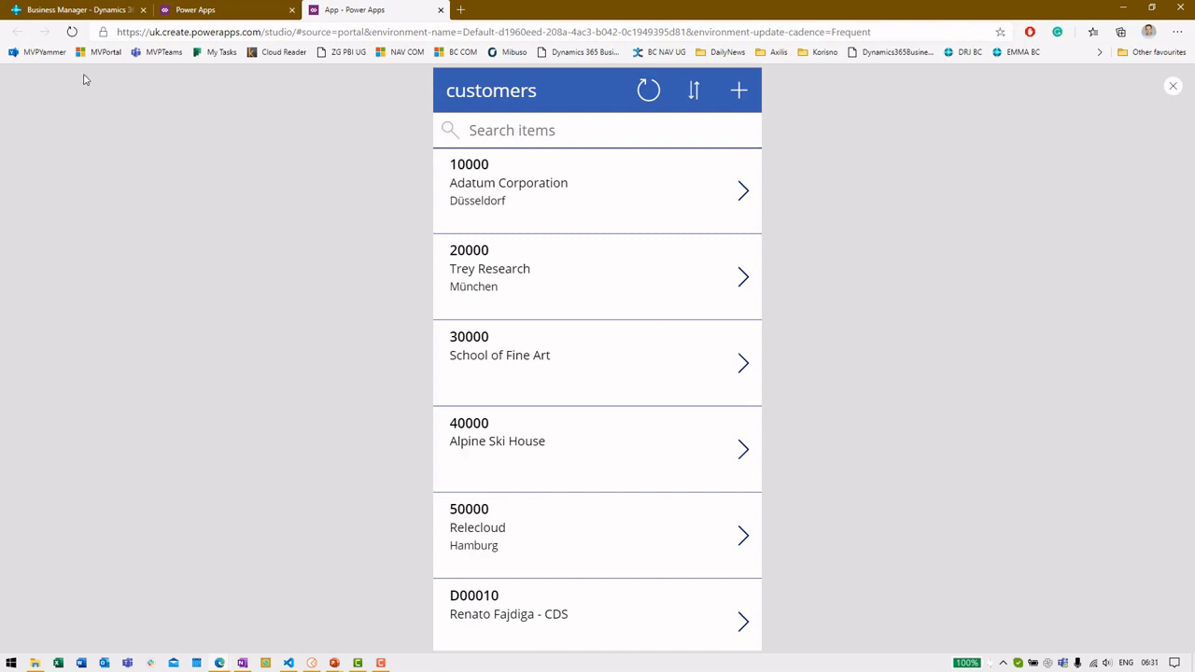
click(25, 8)
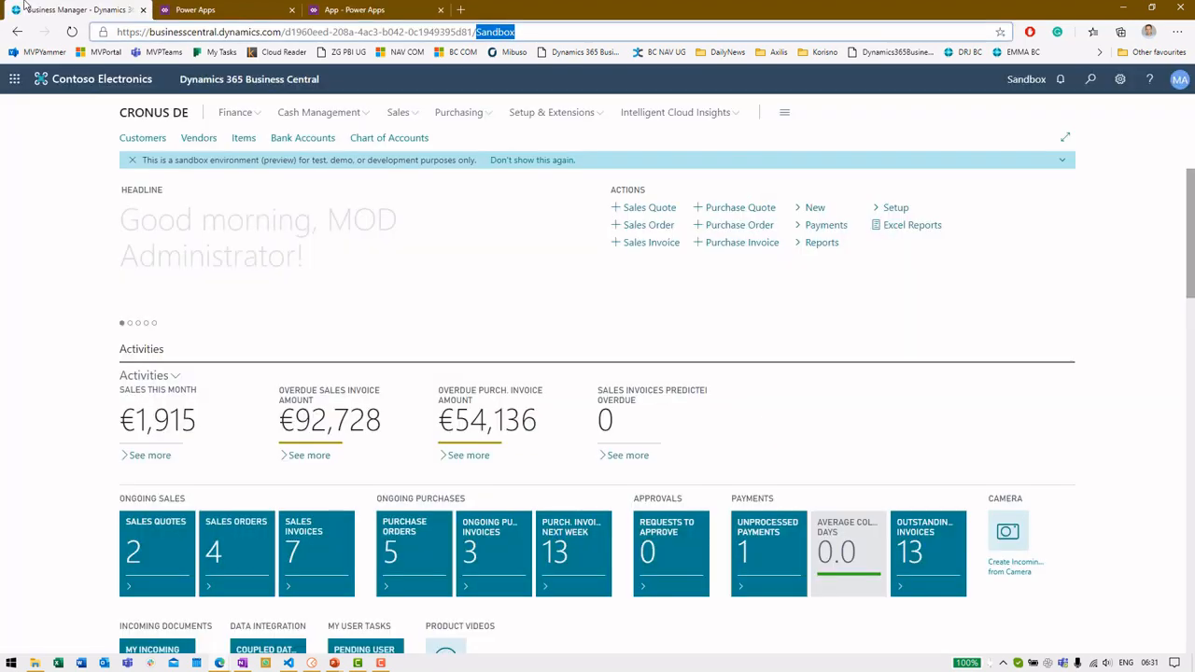
click(153, 147)
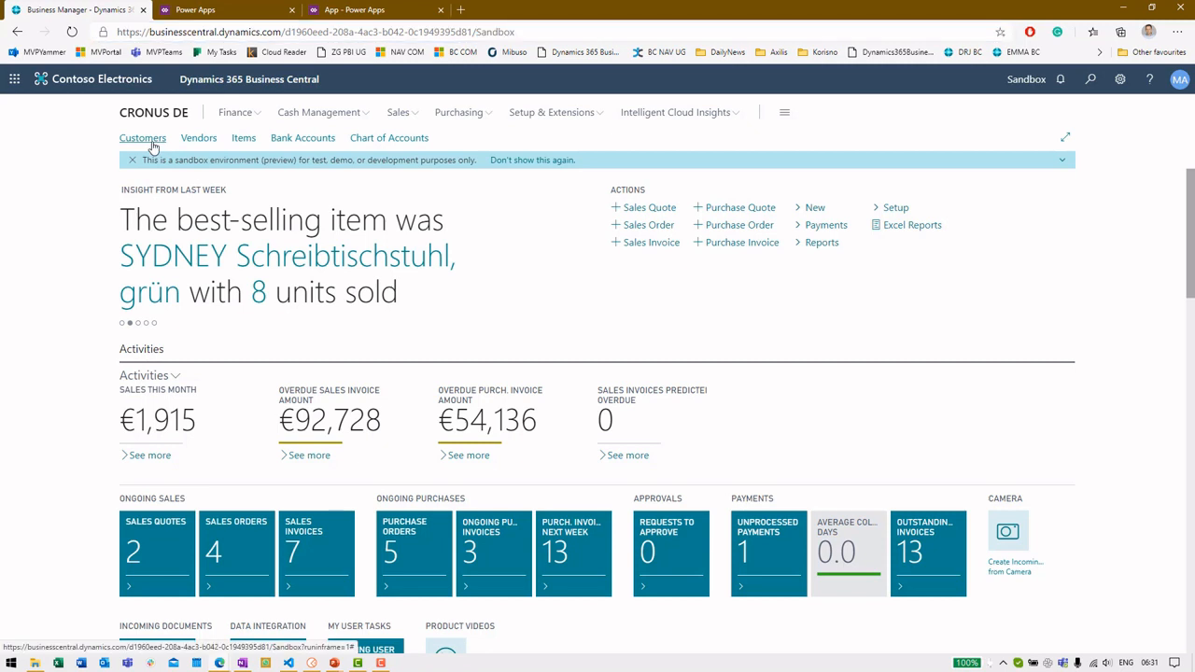
click(153, 148)
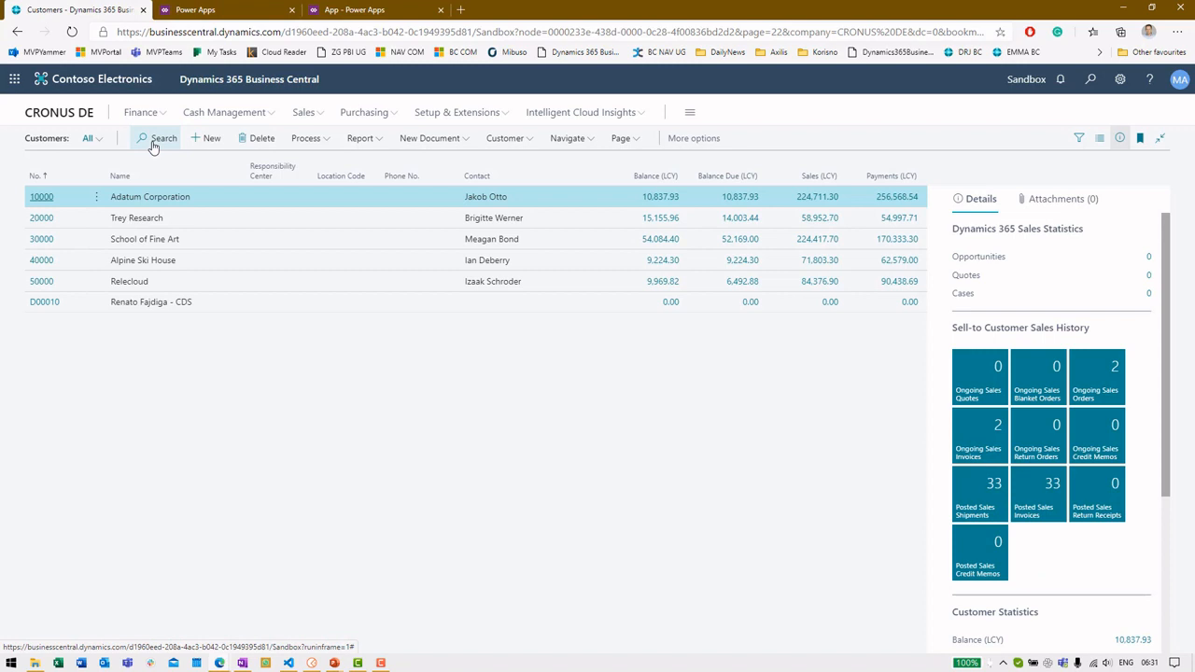
In the app preview, change Adatum Corporation's displayName to Adatum Corp and save
click(356, 13)
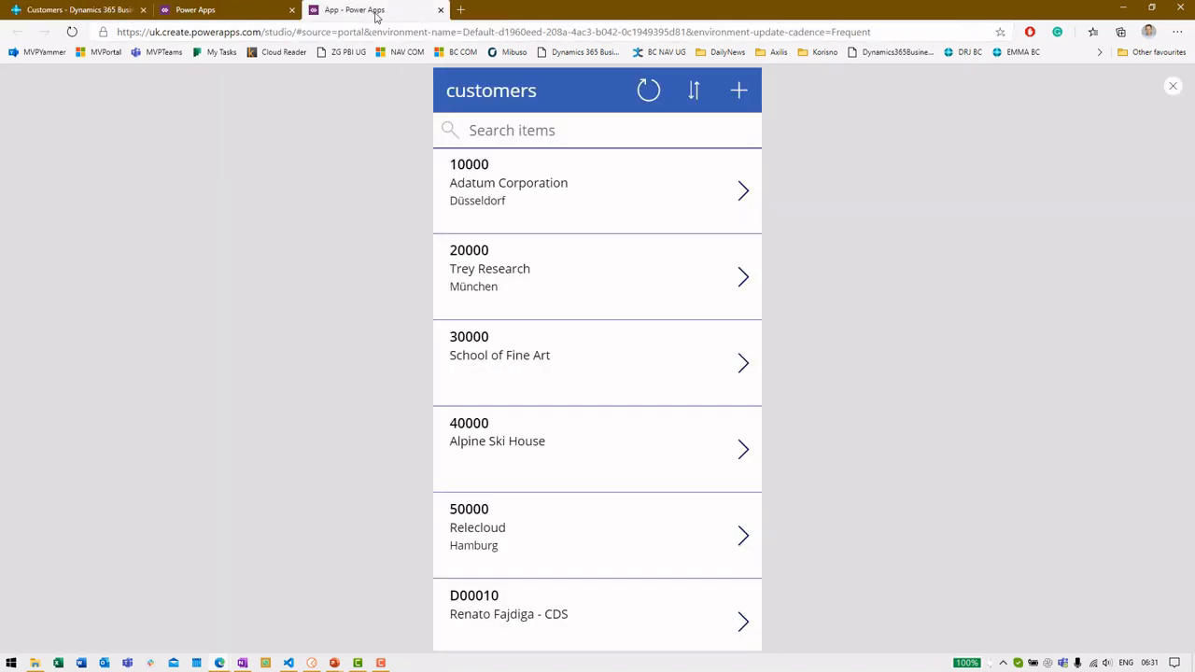
click(740, 190)
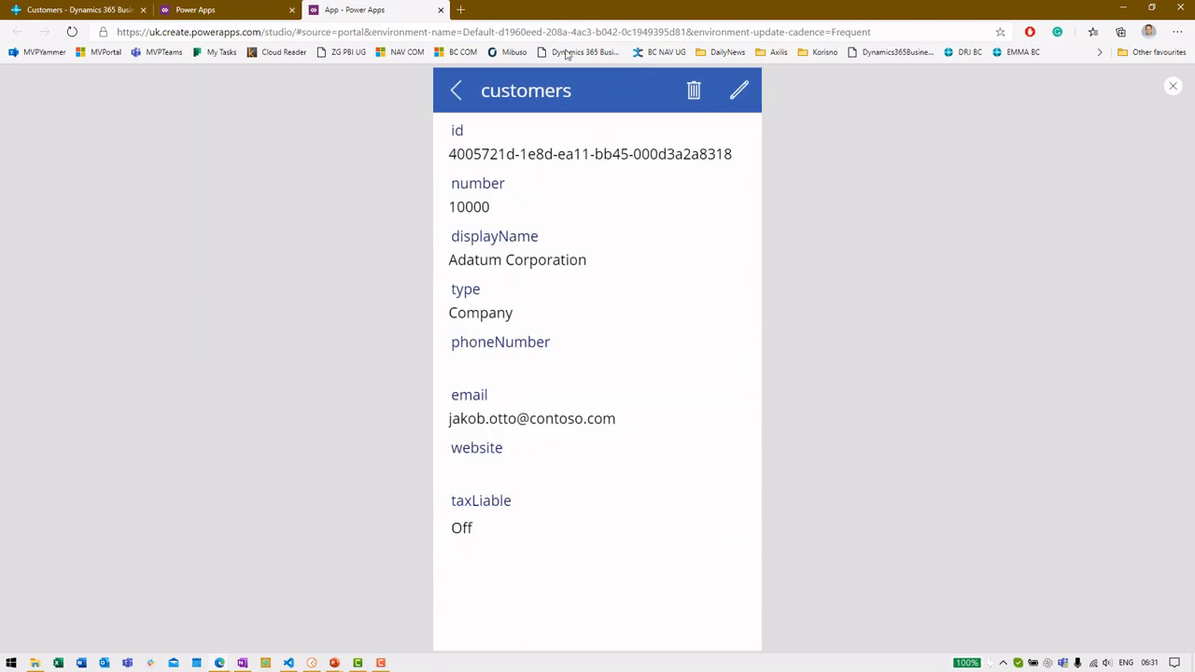
click(742, 95)
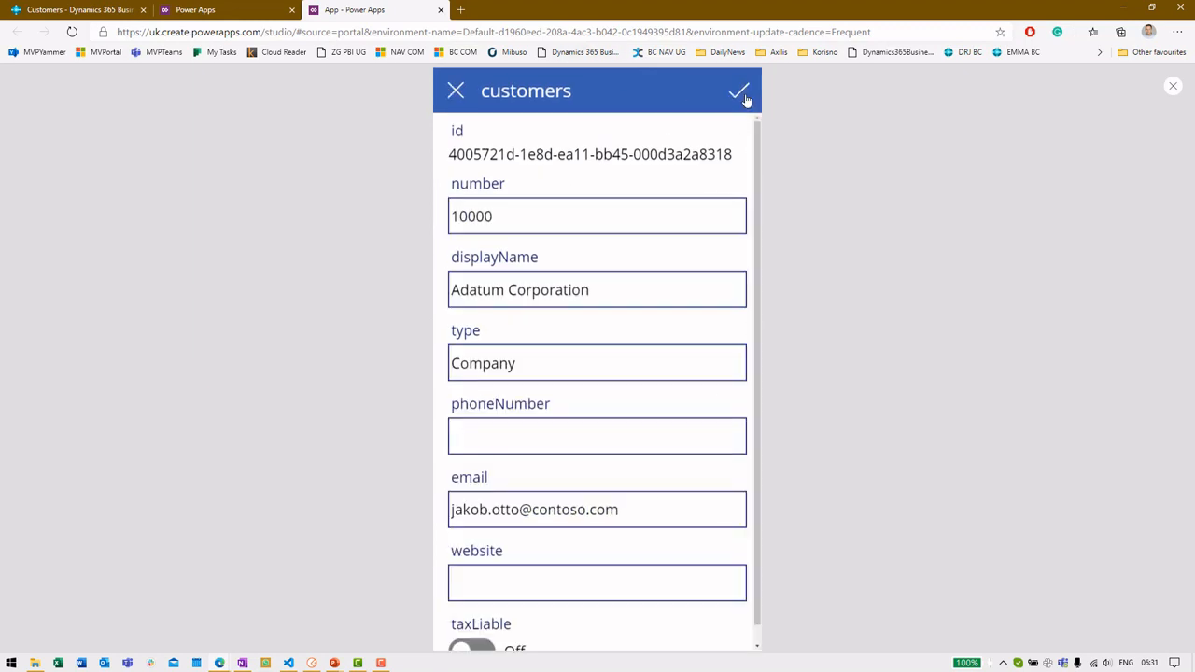
double_click(545, 289)
text(Corp)
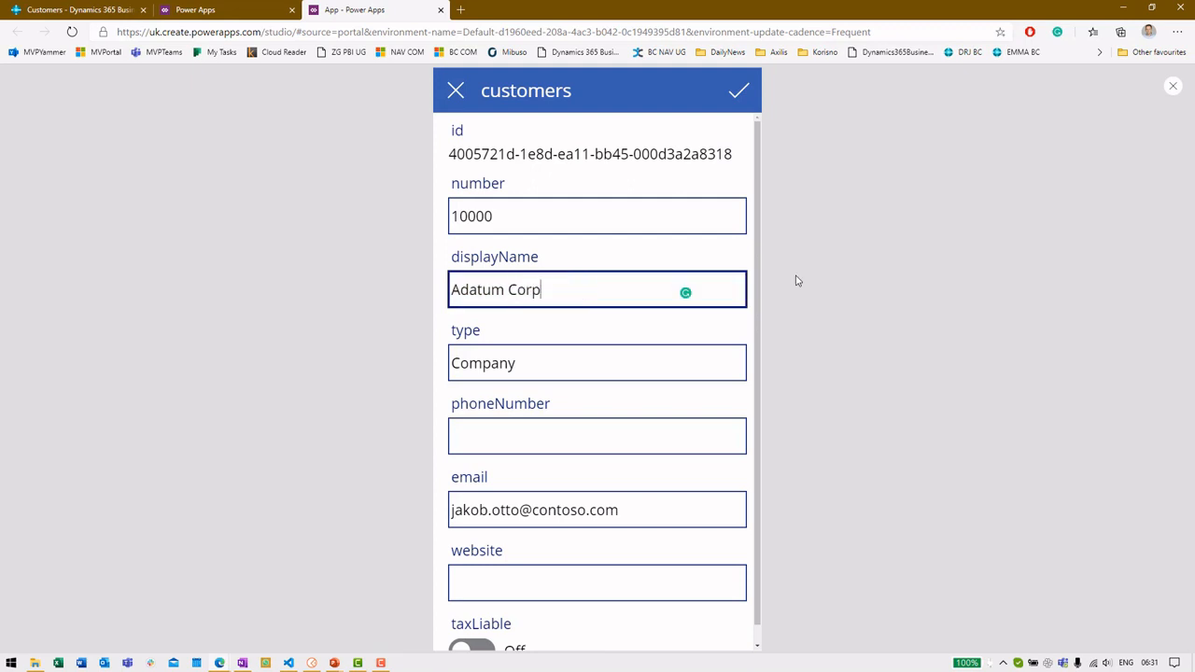
click(737, 98)
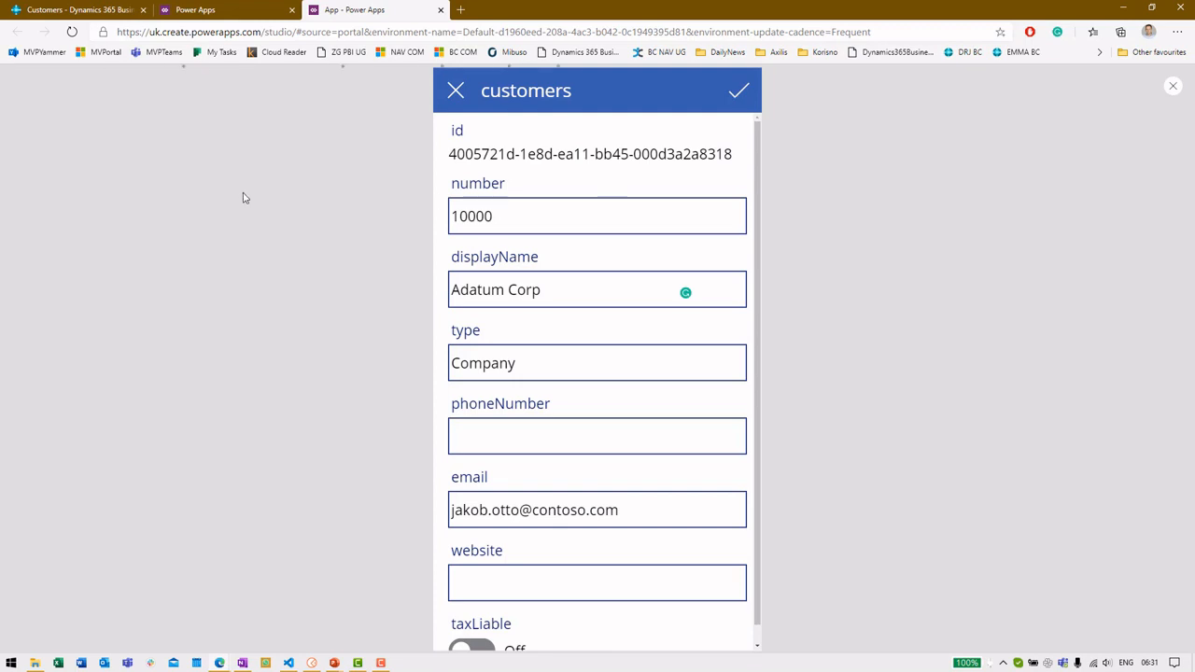
Refresh Business Central to confirm customer 10000 reads Adatum Corp, then exit preview
click(74, 10)
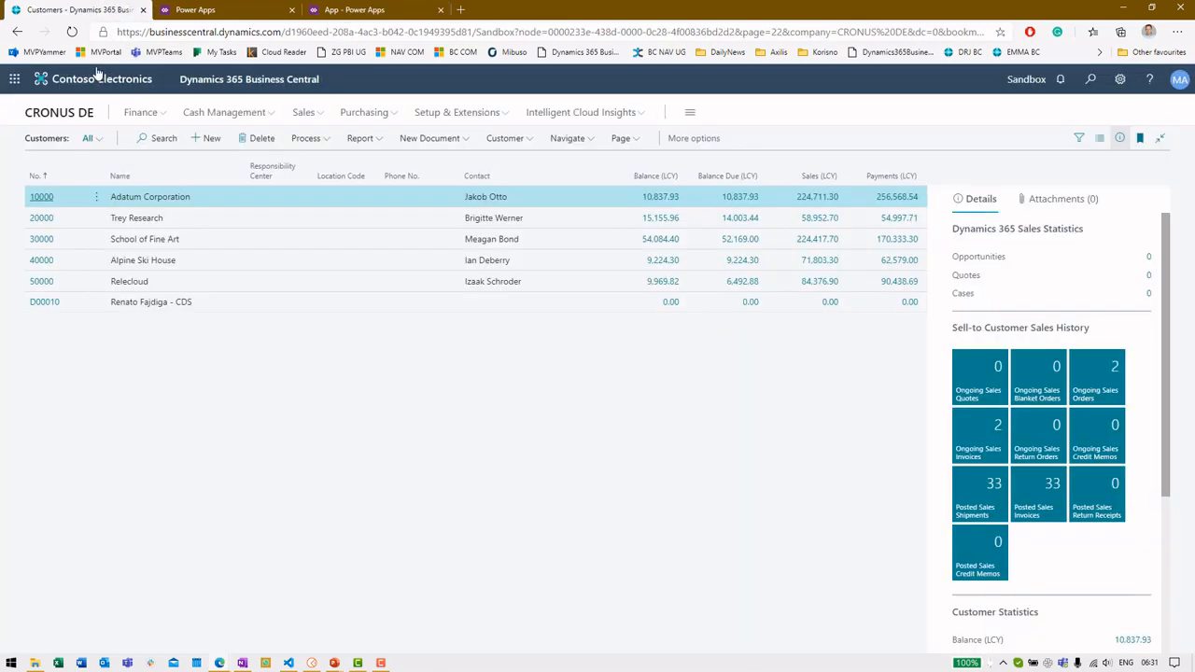
click(72, 32)
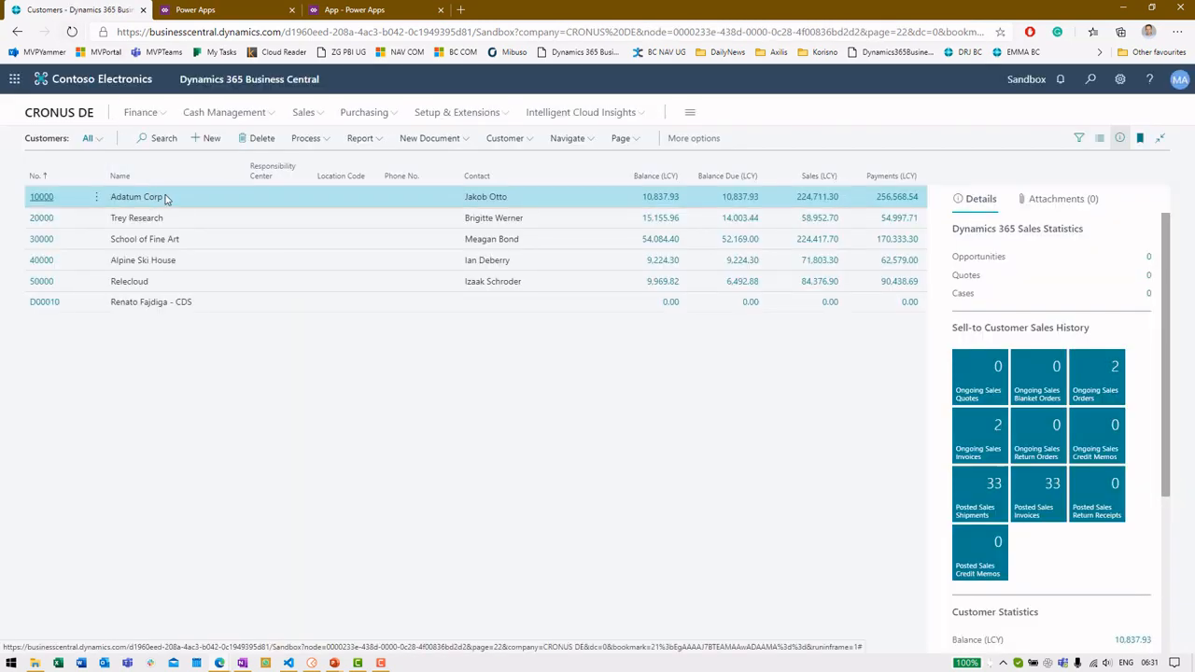
click(357, 10)
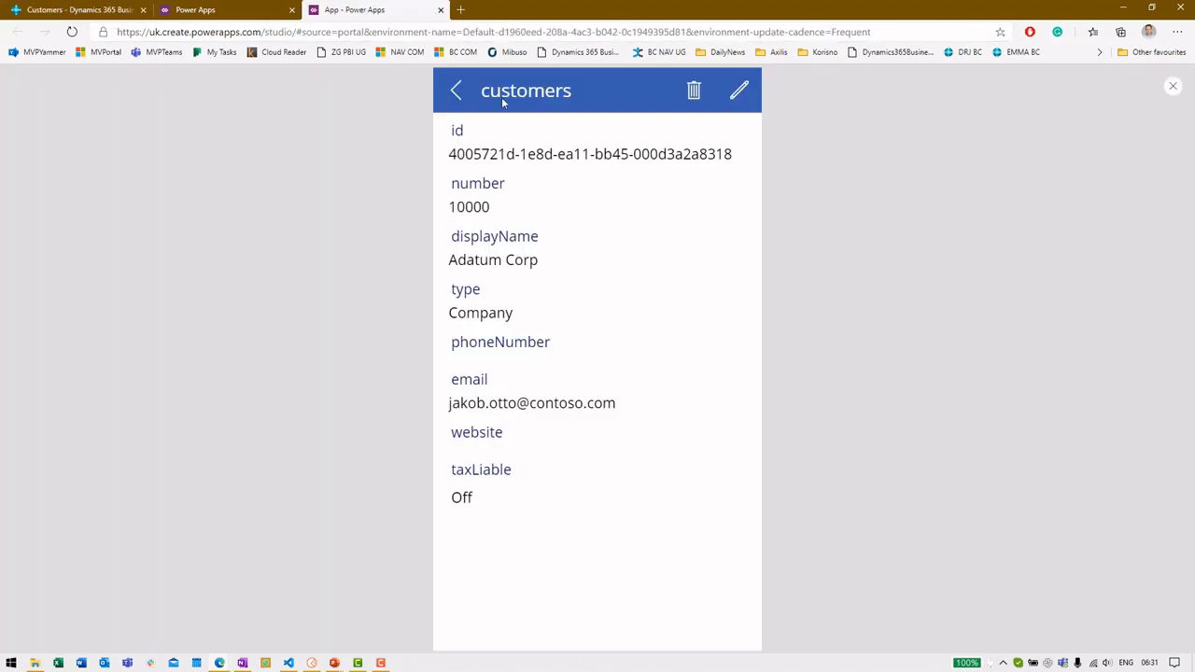
click(458, 91)
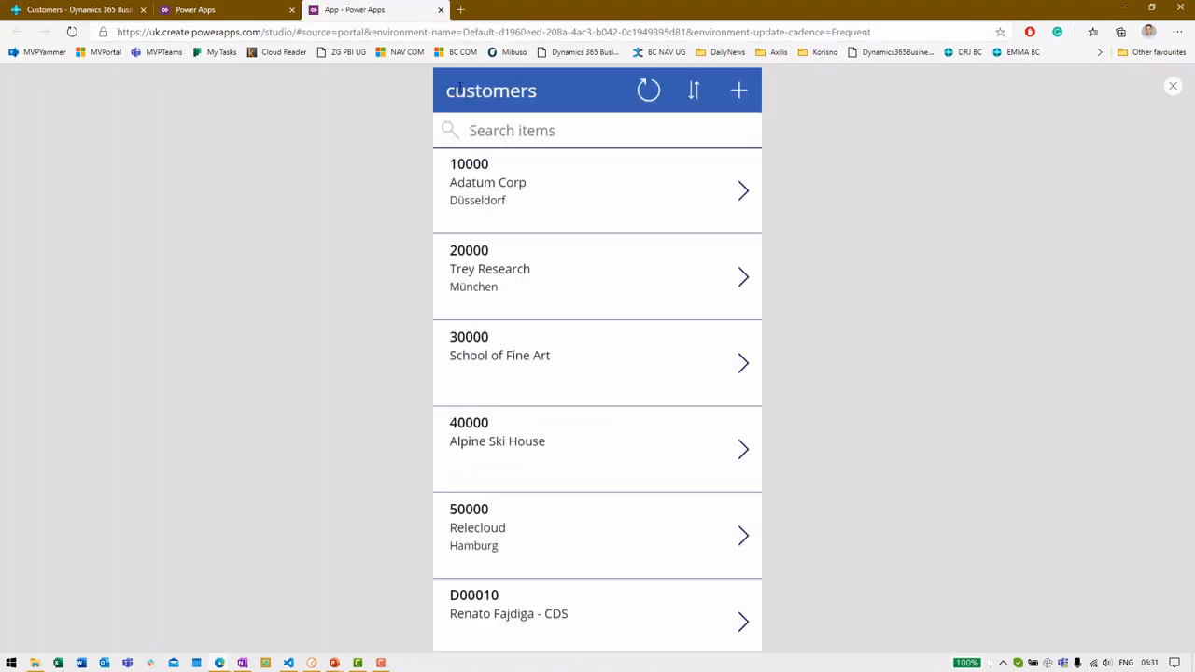
click(1174, 87)
Set gallery label Body1's Text formula to ThisItem.address.countryLetterCode instead of the city
click(715, 407)
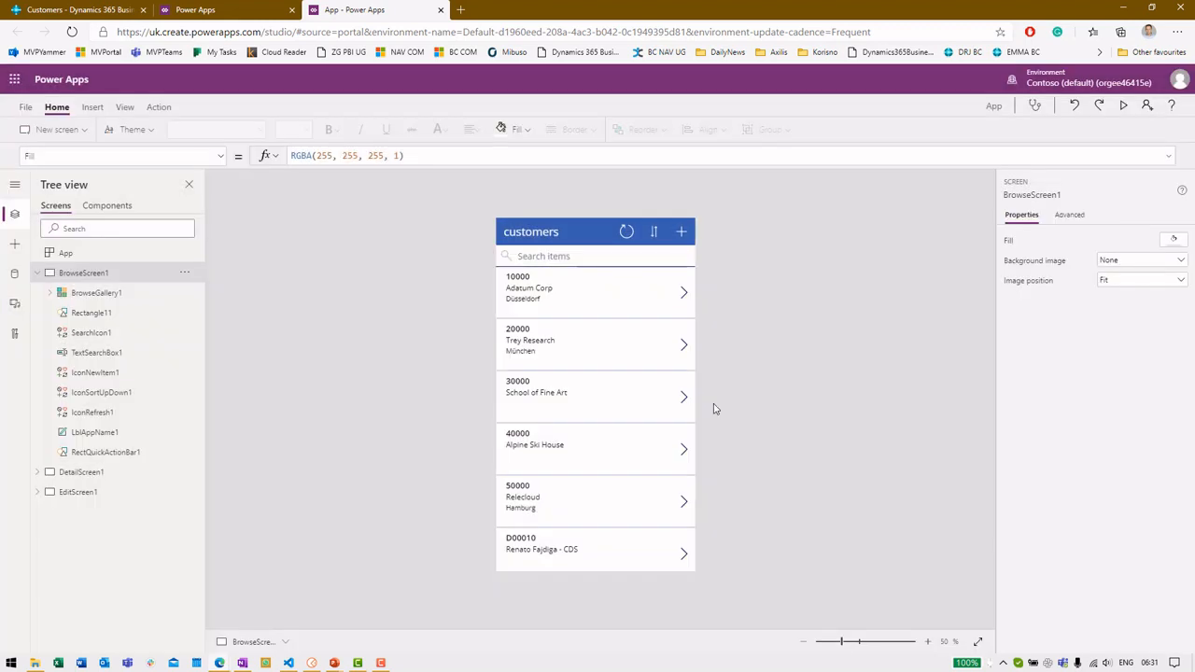
click(61, 295)
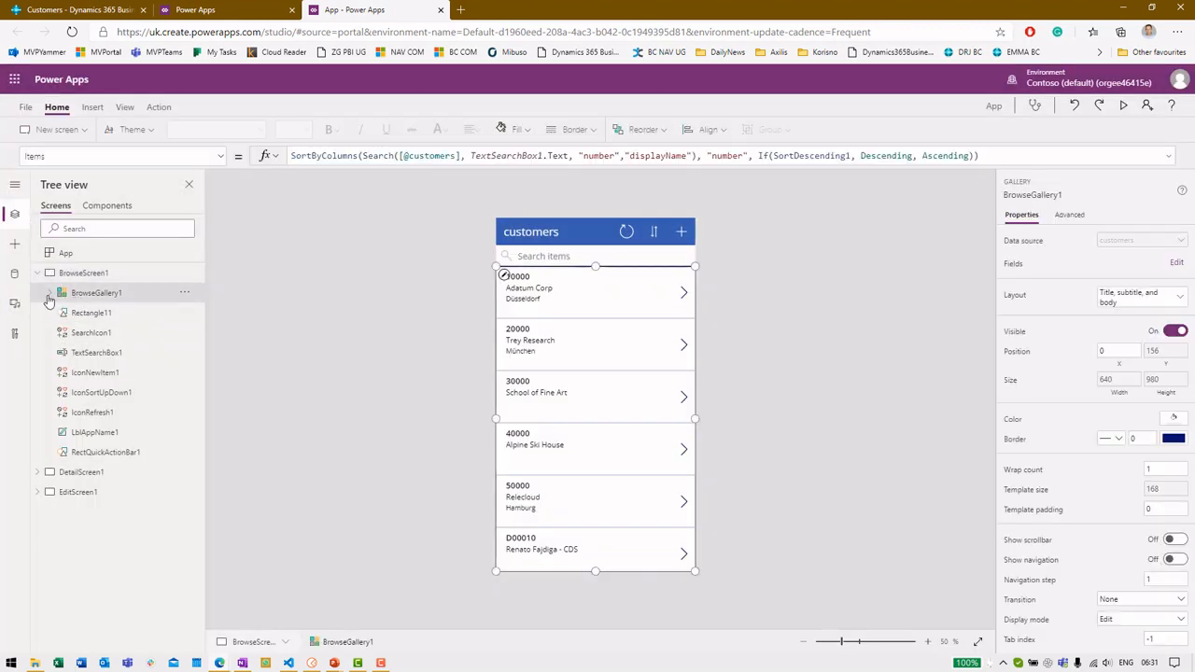
click(48, 295)
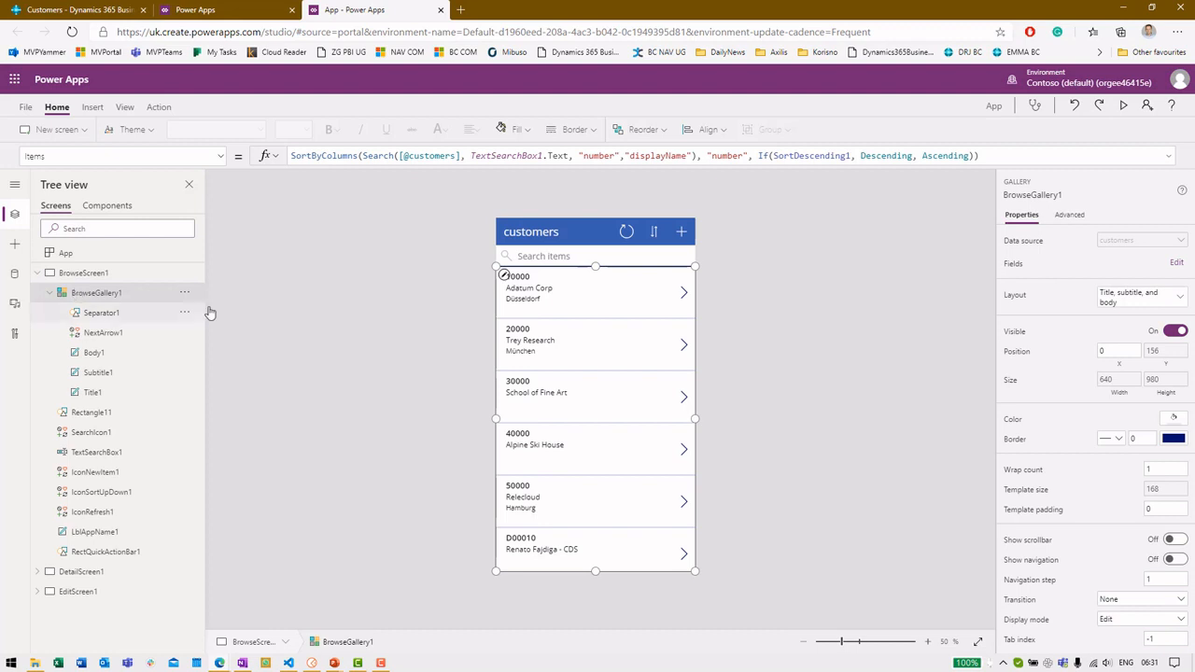
click(108, 358)
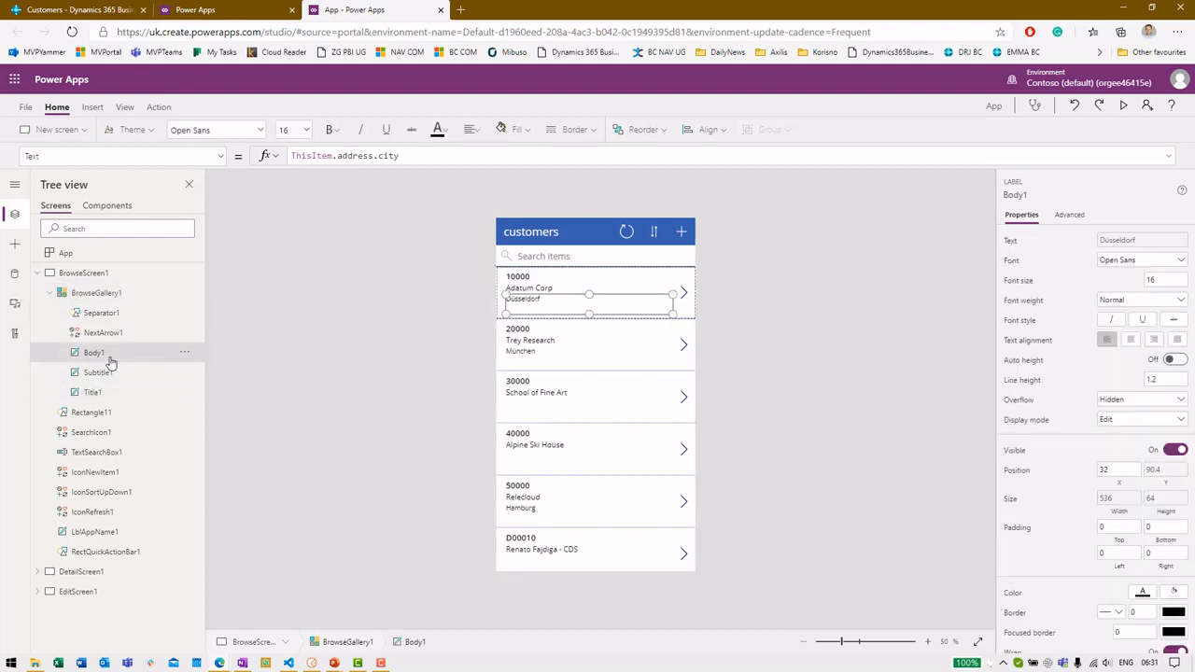
click(461, 156)
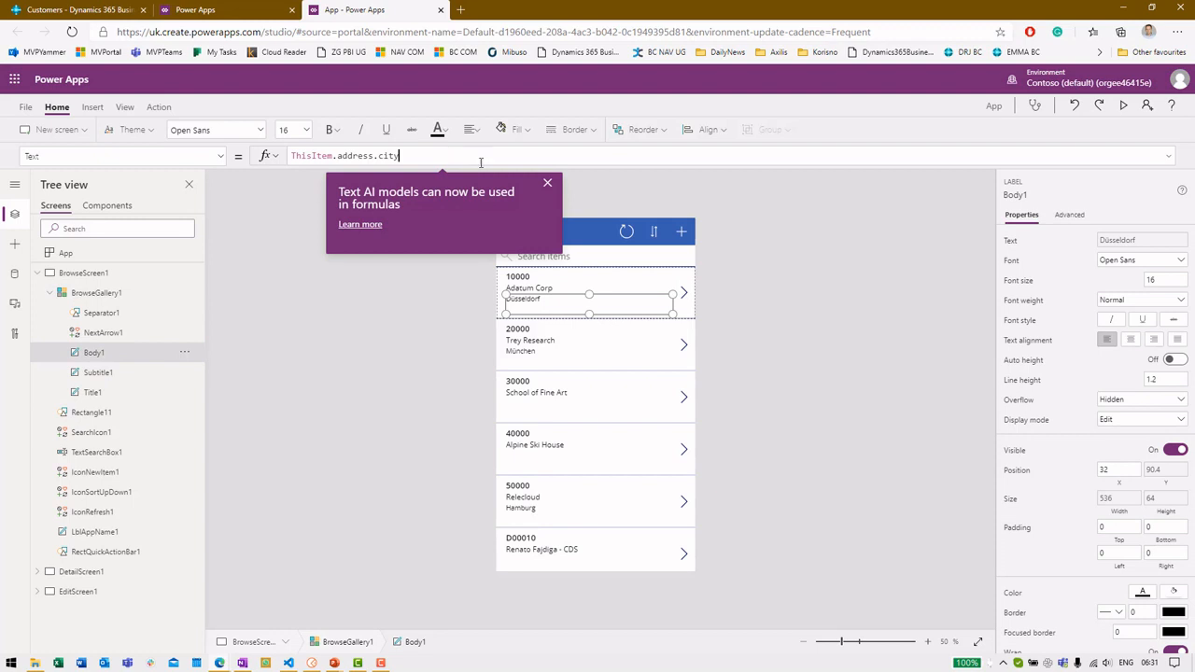
click(547, 184)
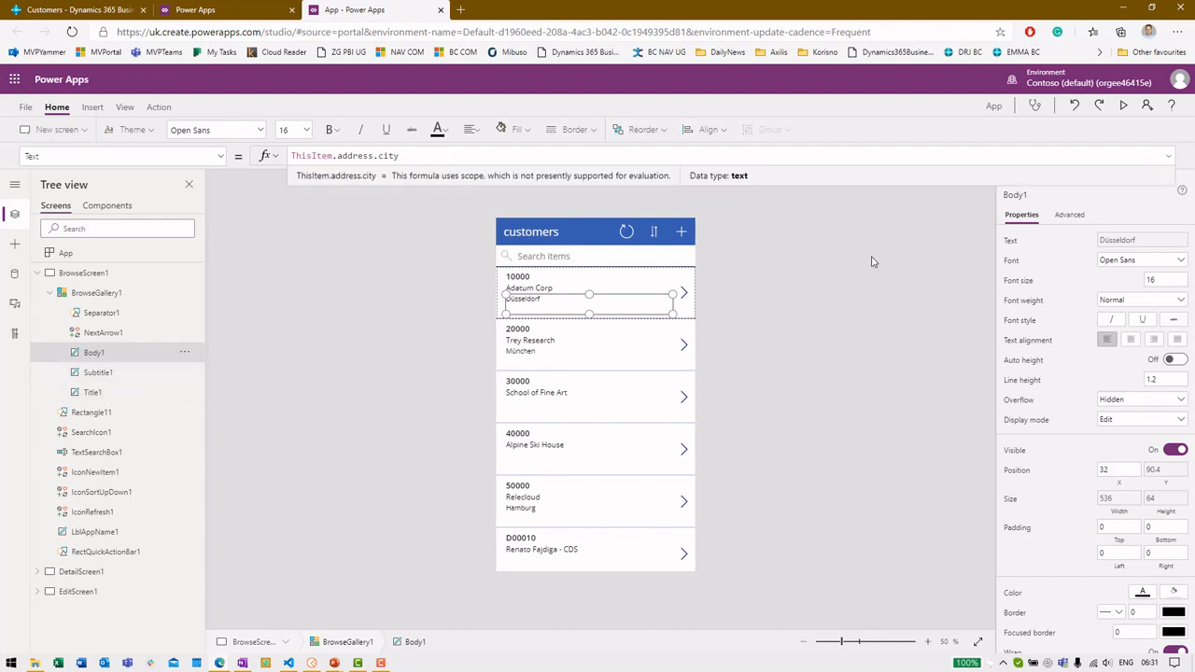
key(ctrl+shift+Left)
text(cou)
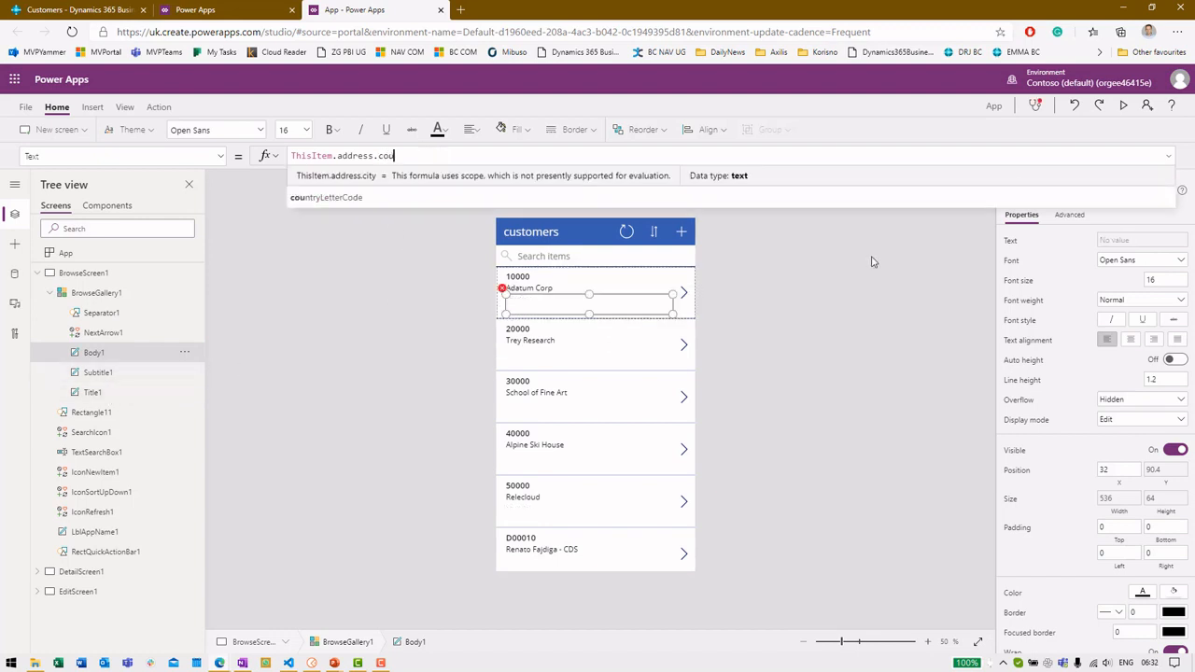
key(Tab)
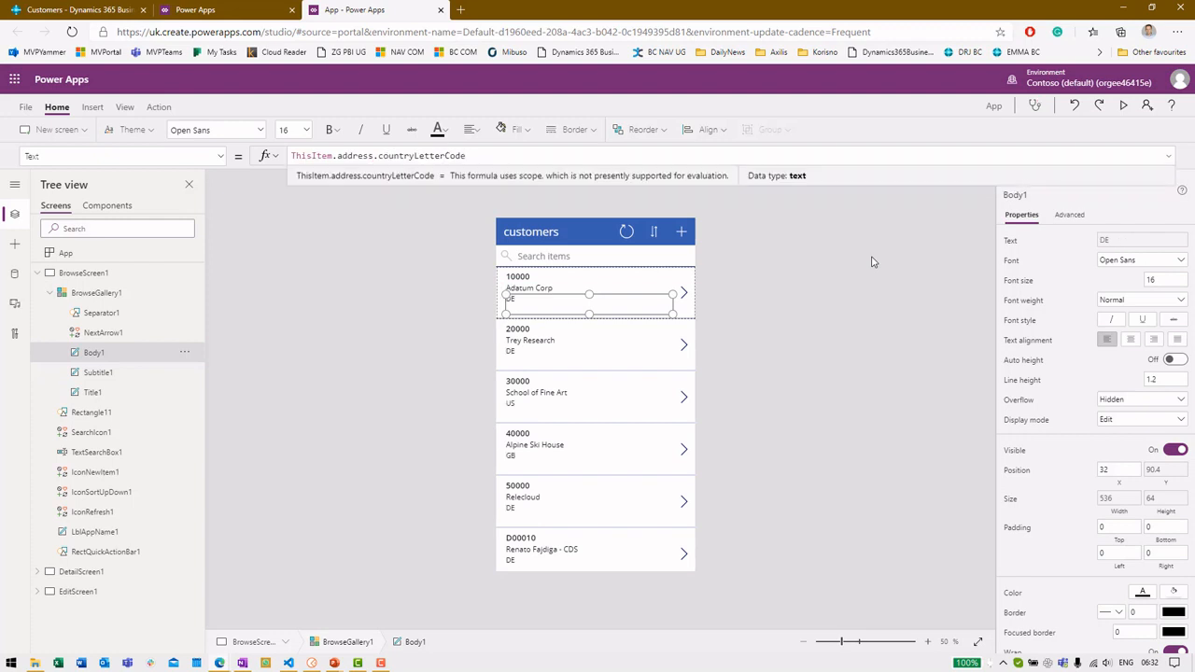
click(835, 376)
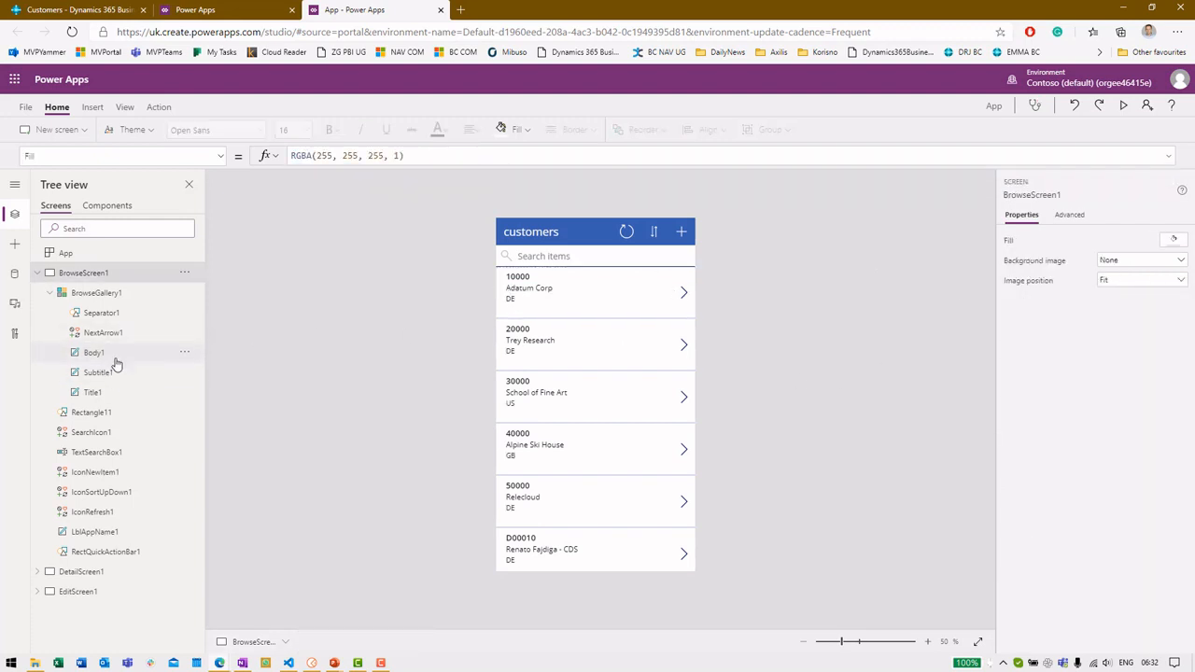
Change the gallery title label's formula from the number field to ThisItem.displayName
click(112, 392)
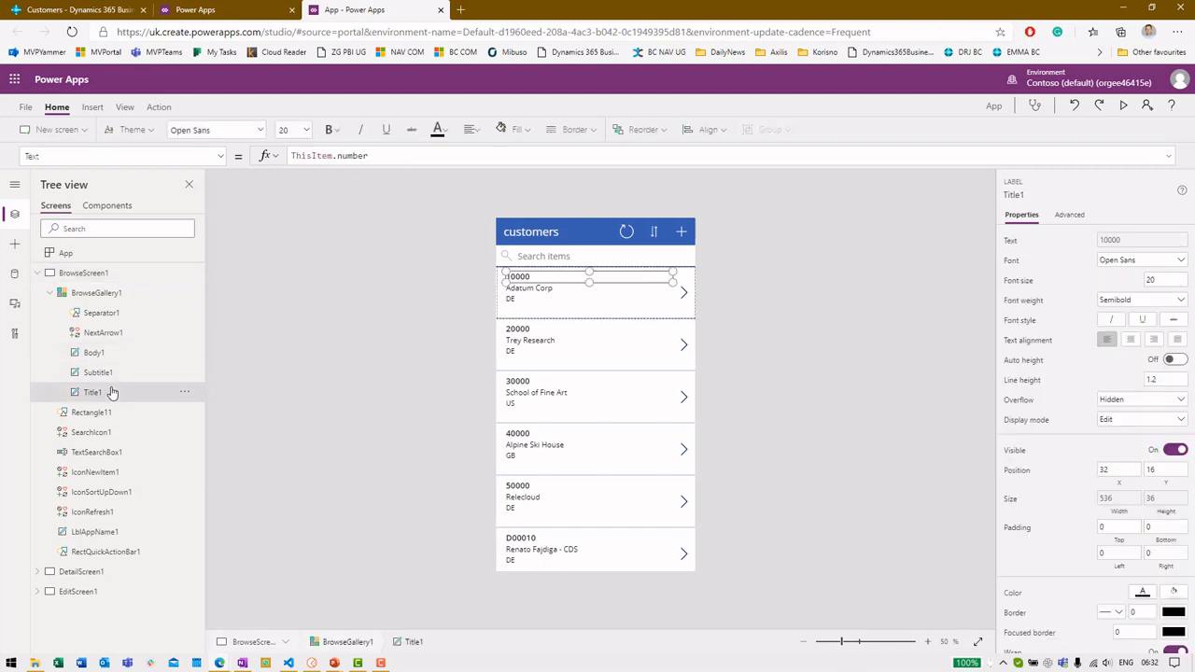
double_click(353, 155)
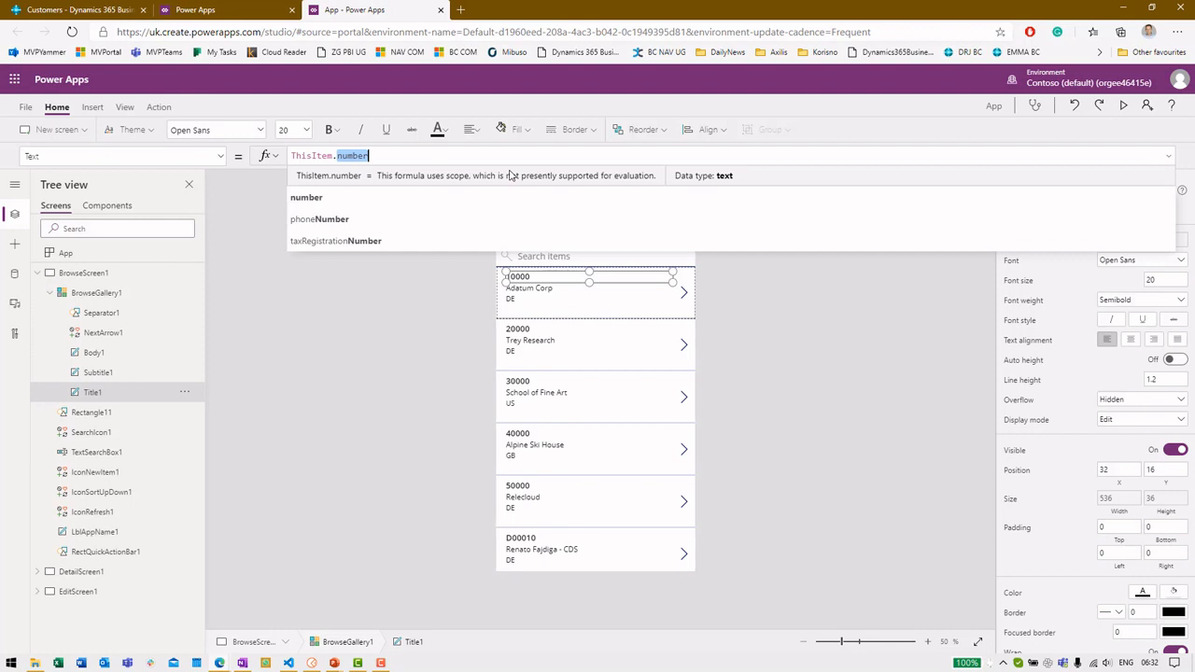
text(name)
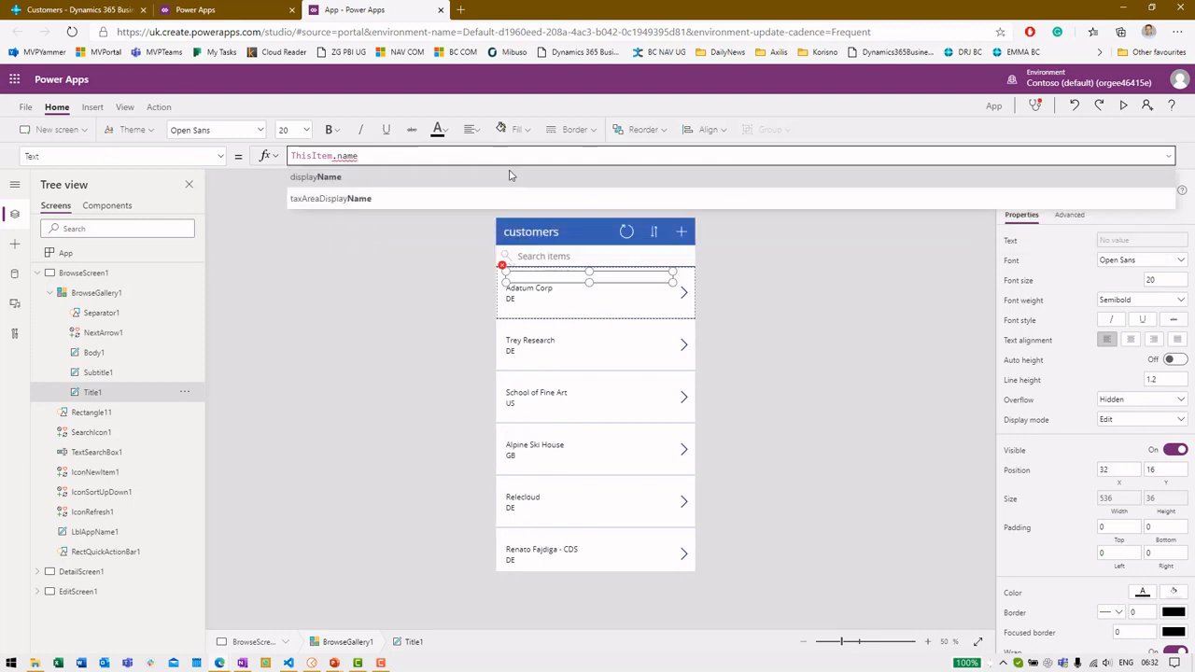
click(510, 176)
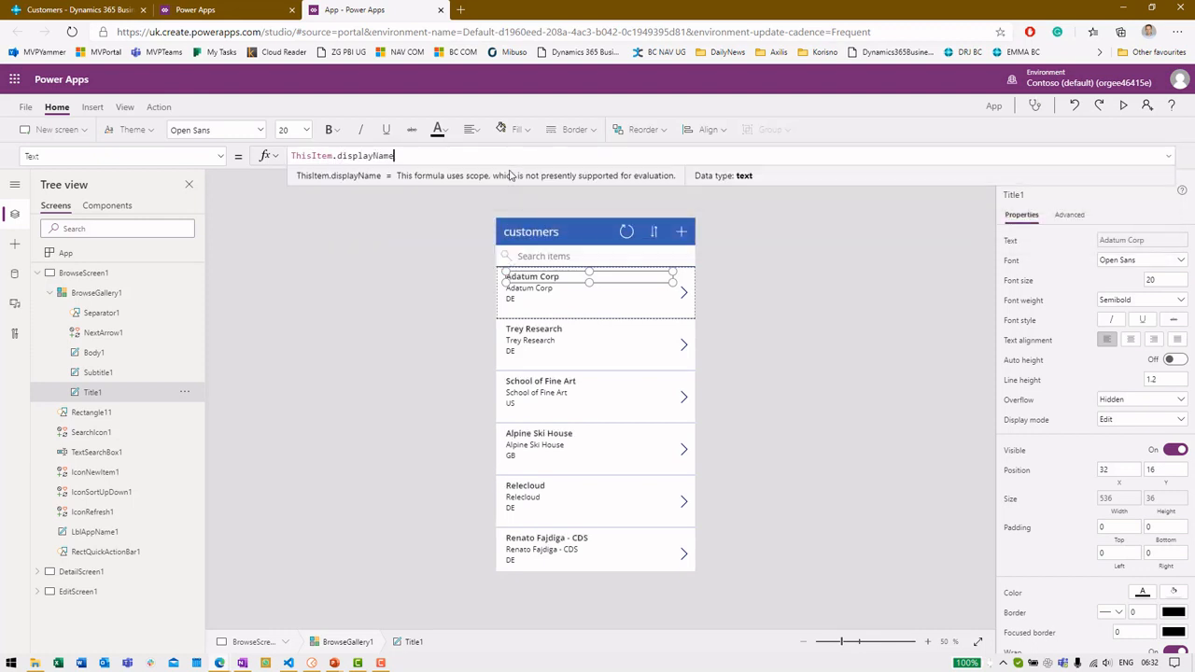
Replace the subtitle label's field with ThisItem.website, chosen from the autocomplete suggestions
click(124, 374)
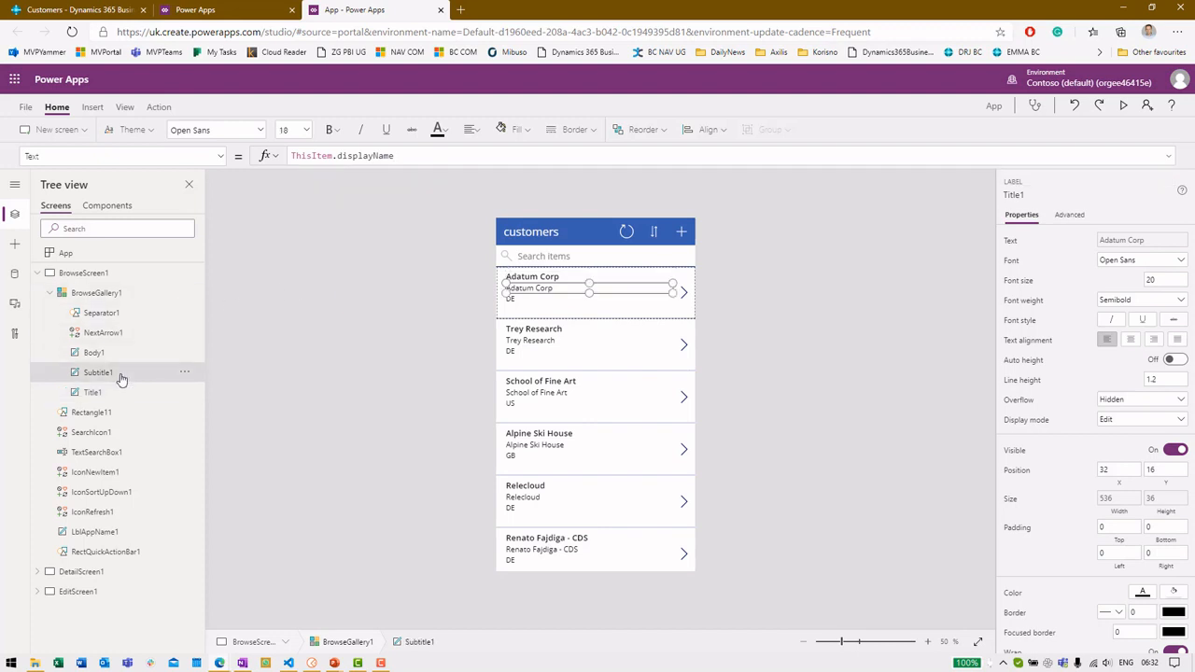
double_click(413, 156)
key(BackSpace)
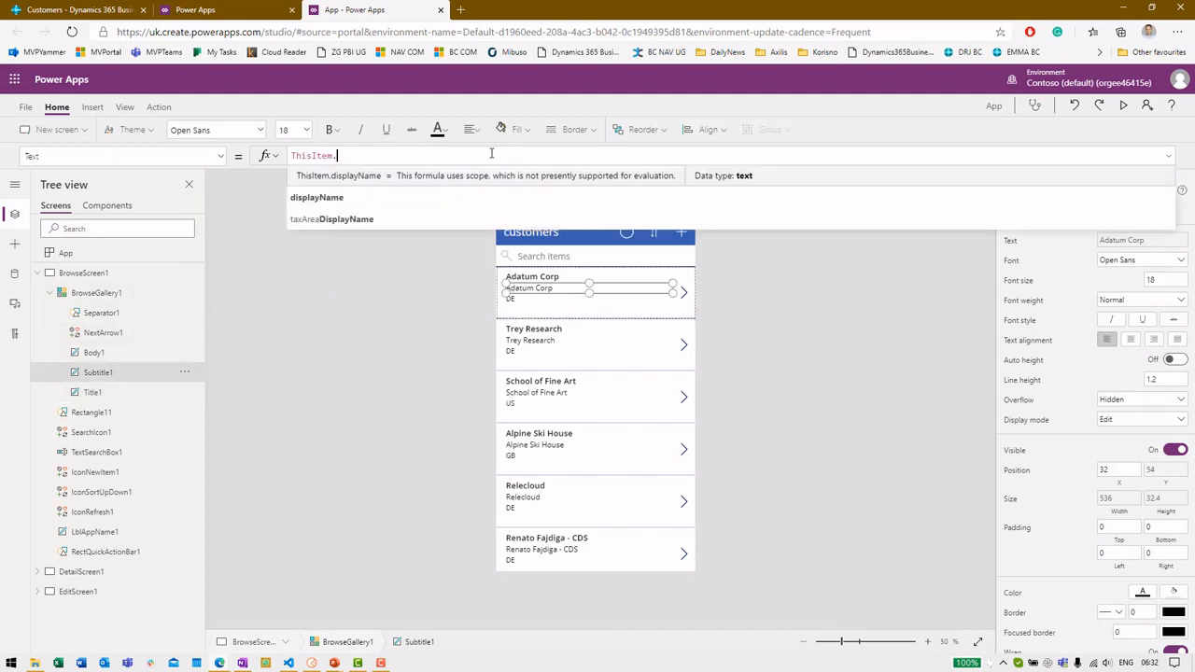
key(Down)
key(Down)
key(Down)
key(Down)
key(Down)
key(Down)
key(Down)
key(Down)
key(Down)
key(Down)
key(Down)
key(Down)
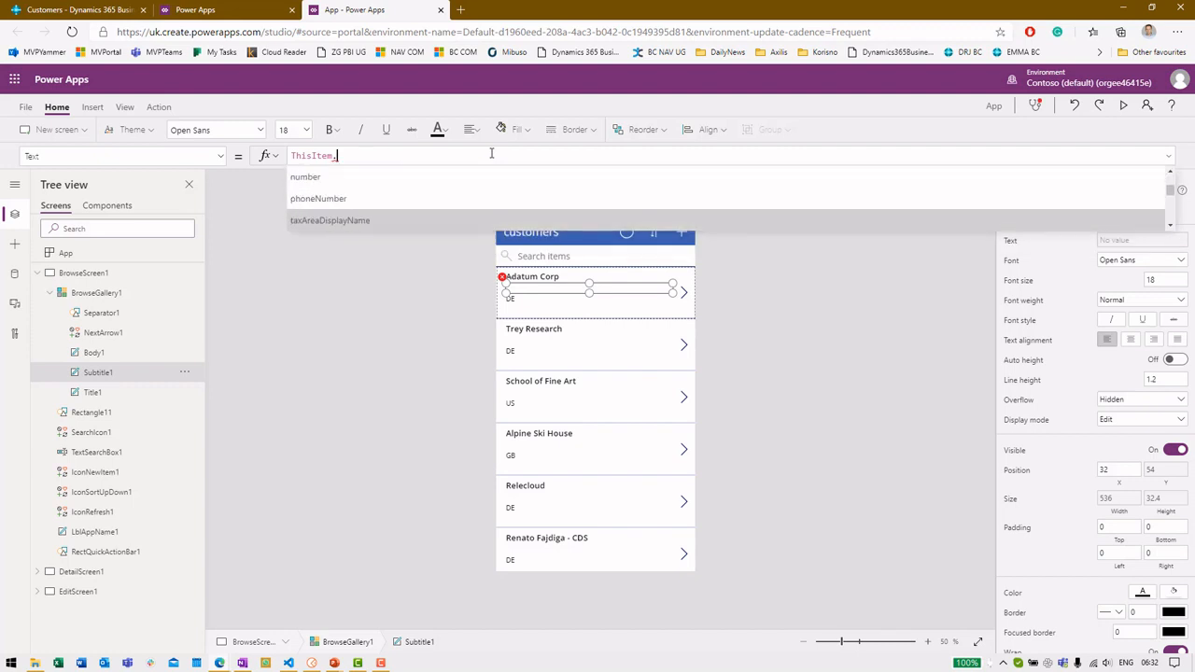
key(Down)
key(Down)
key(Down)
key(Down)
key(Down)
key(Down)
key(Down)
key(Down)
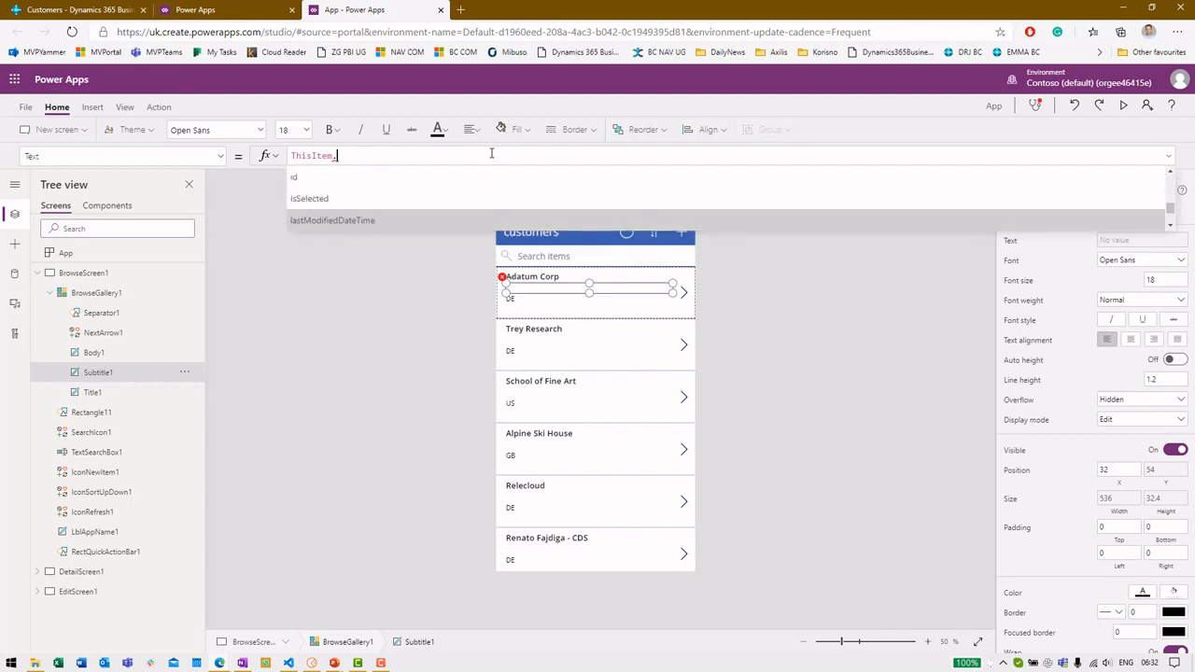
key(Down)
key(Down)
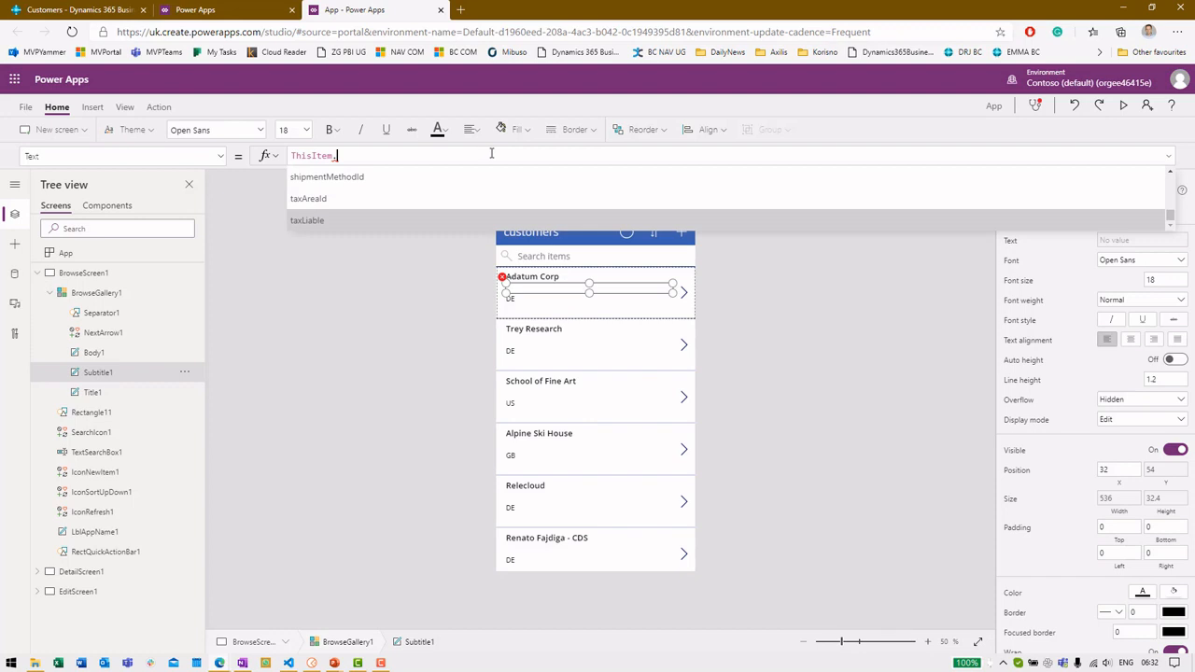
key(Up)
key(Up)
key(Up)
key(Up)
key(Up)
key(Up)
key(Up)
key(Up)
key(Up)
key(Up)
key(Up)
key(Up)
key(Up)
key(Up)
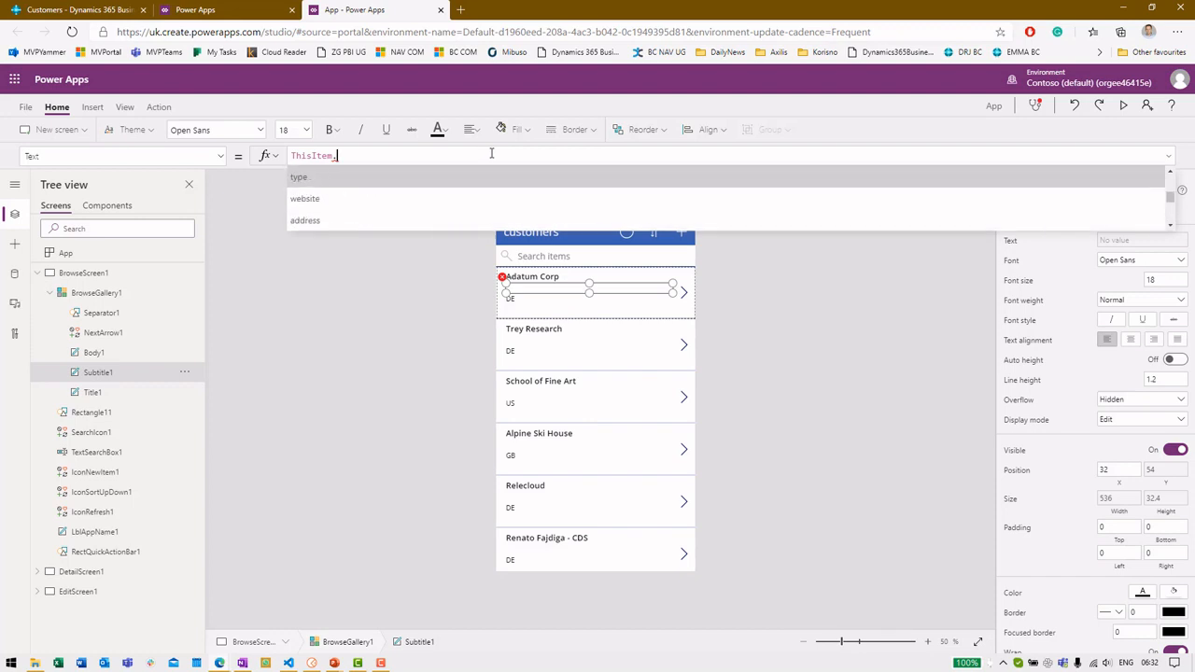
key(Down)
key(Down)
key(Up)
key(Return)
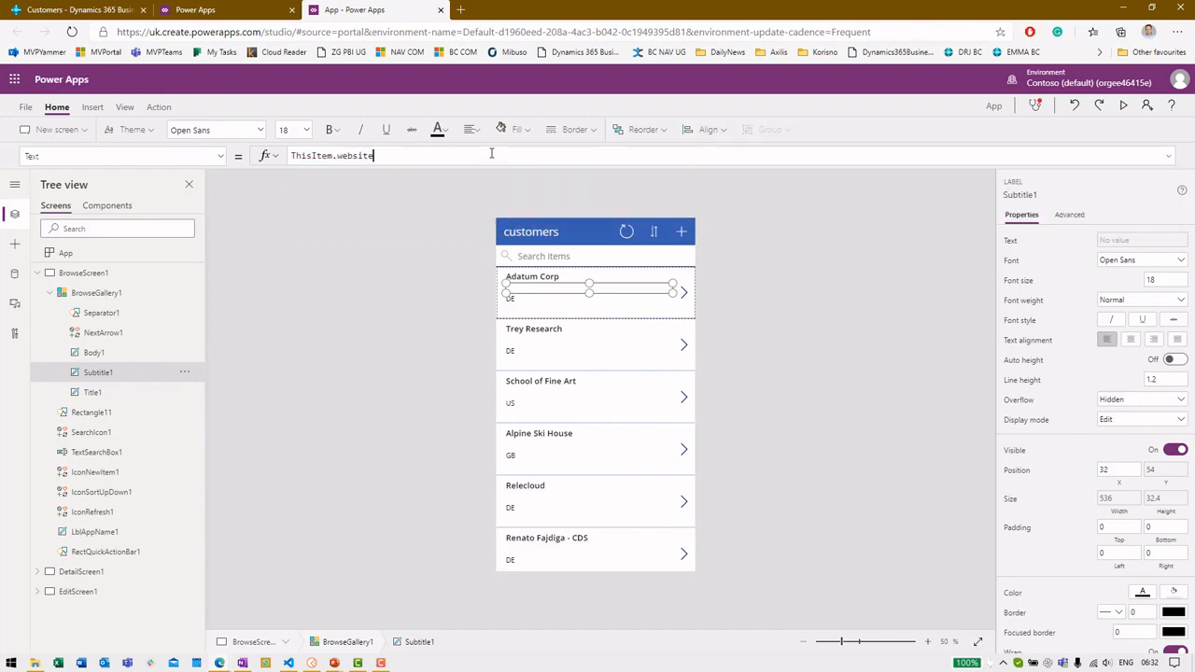
click(442, 331)
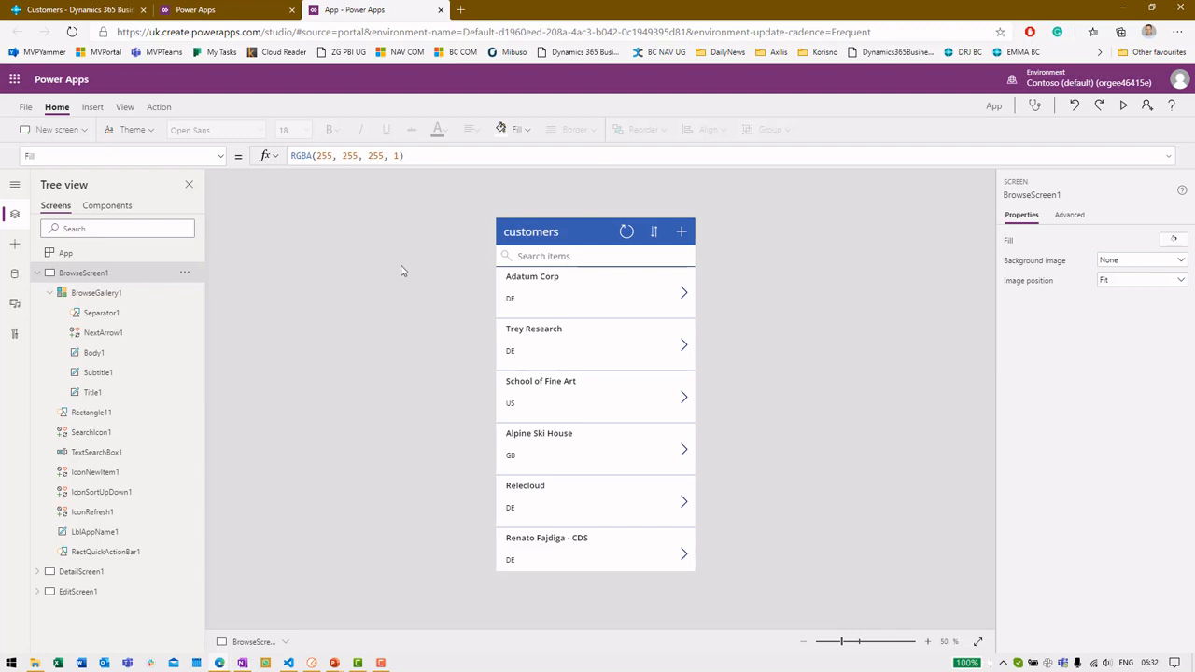
click(21, 110)
Rename the app to CustomerList and give it a search icon with a teal background
click(386, 190)
drag(386, 191, 329, 194)
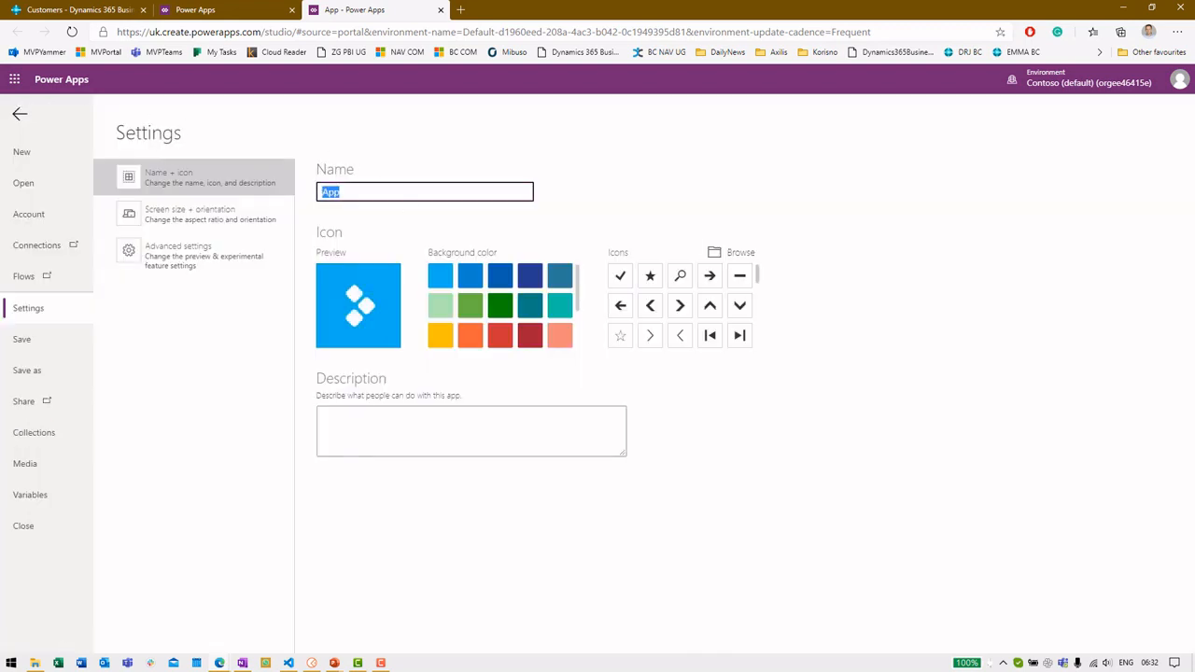
text(CustomerList)
key(BackSpace)
key(BackSpace)
key(BackSpace)
text(ist)
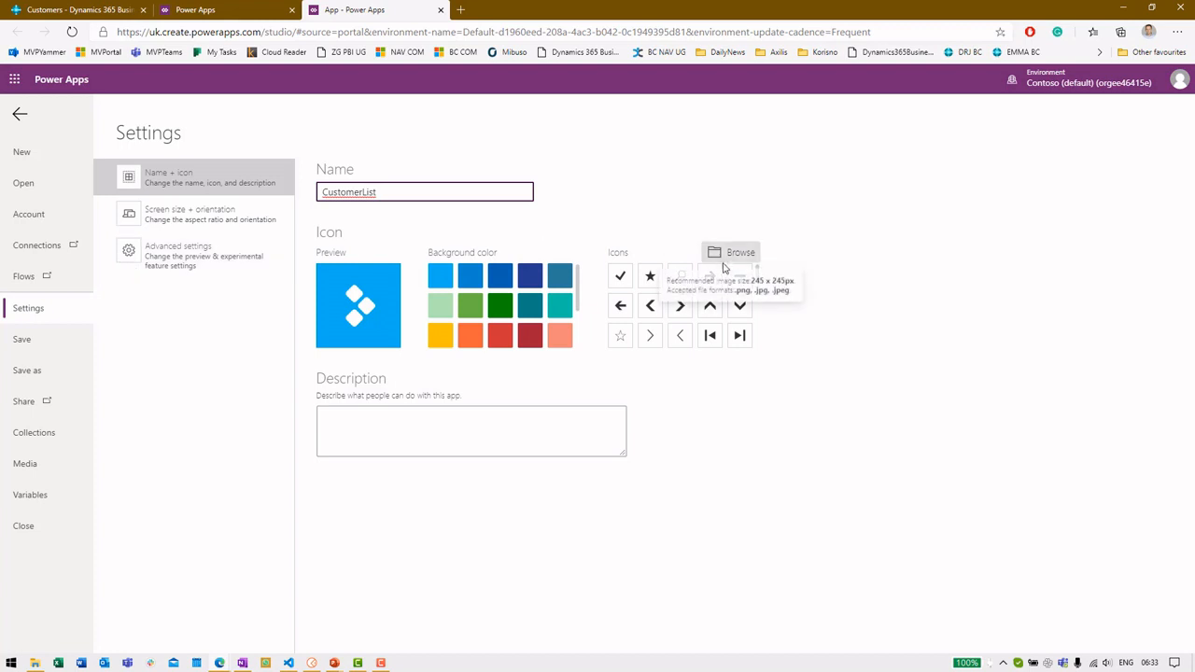
click(680, 276)
click(529, 305)
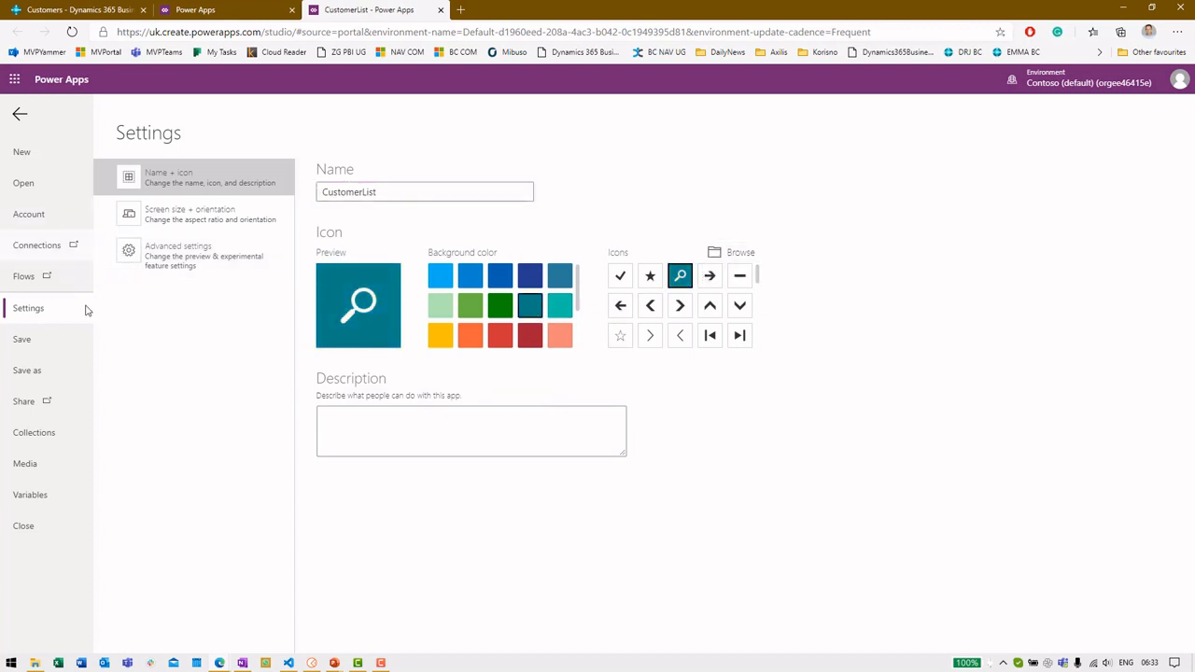
Save CustomerList to the cloud and leave the studio for the apps list
click(77, 343)
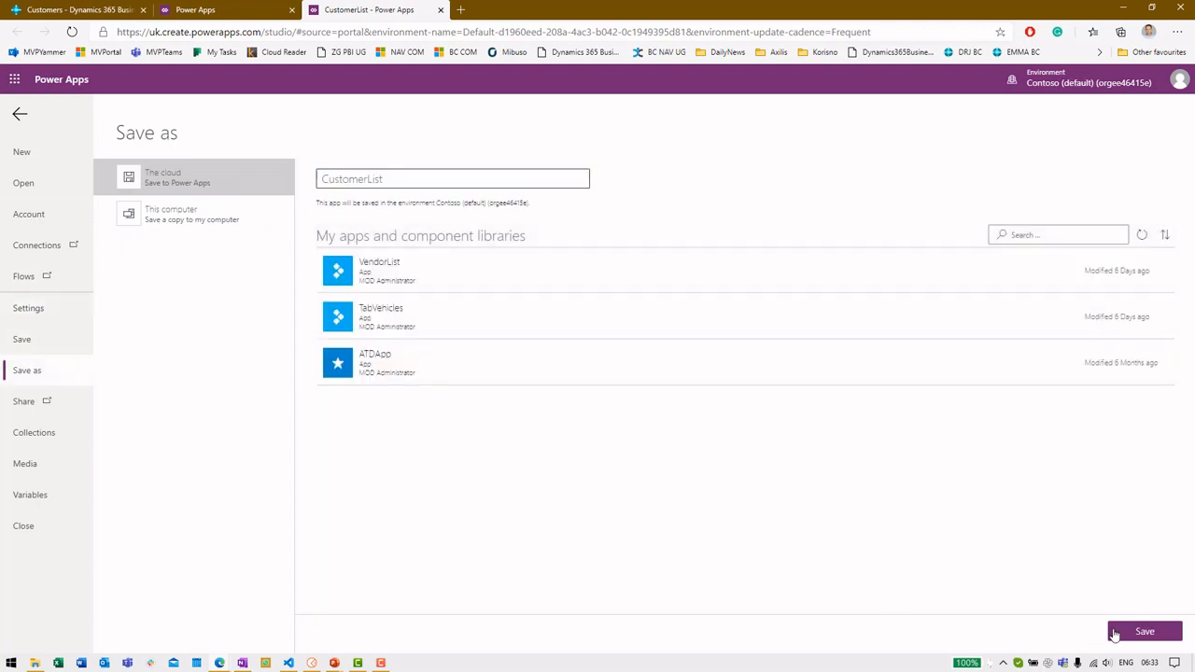
click(1148, 632)
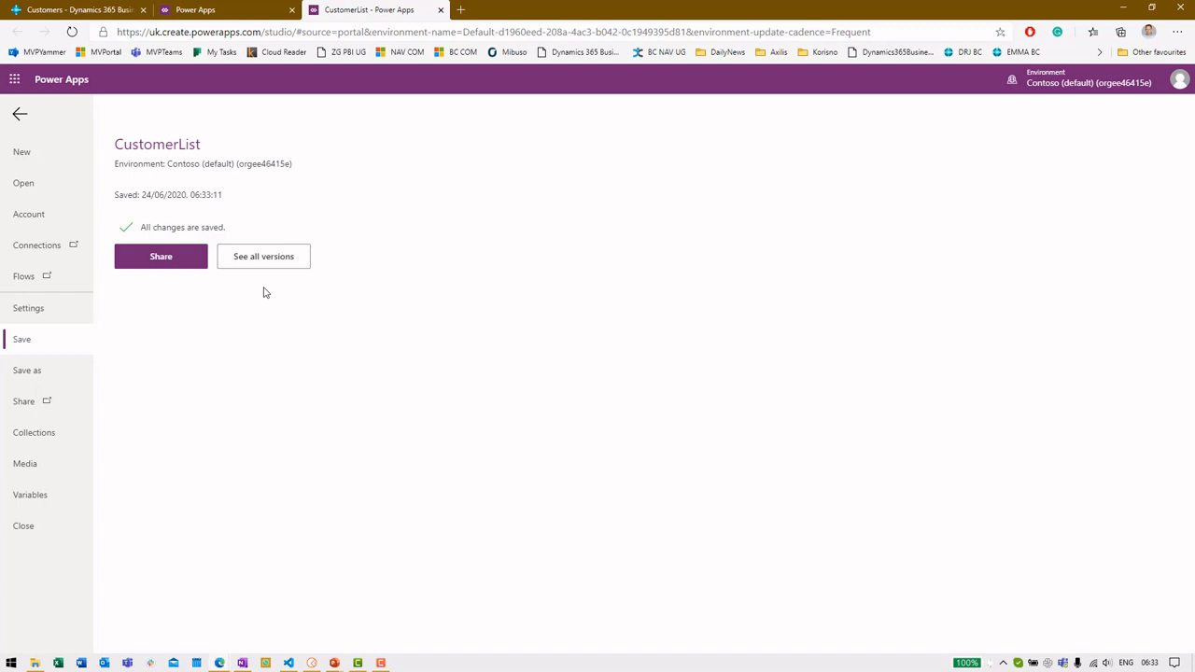
click(19, 114)
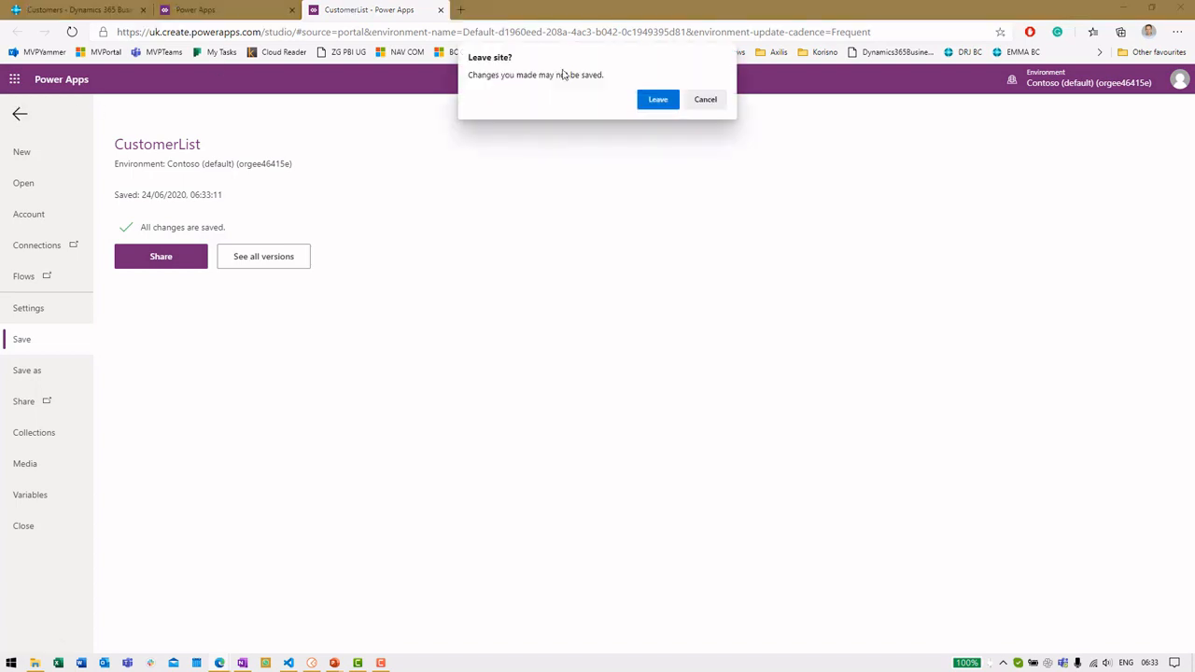
click(657, 99)
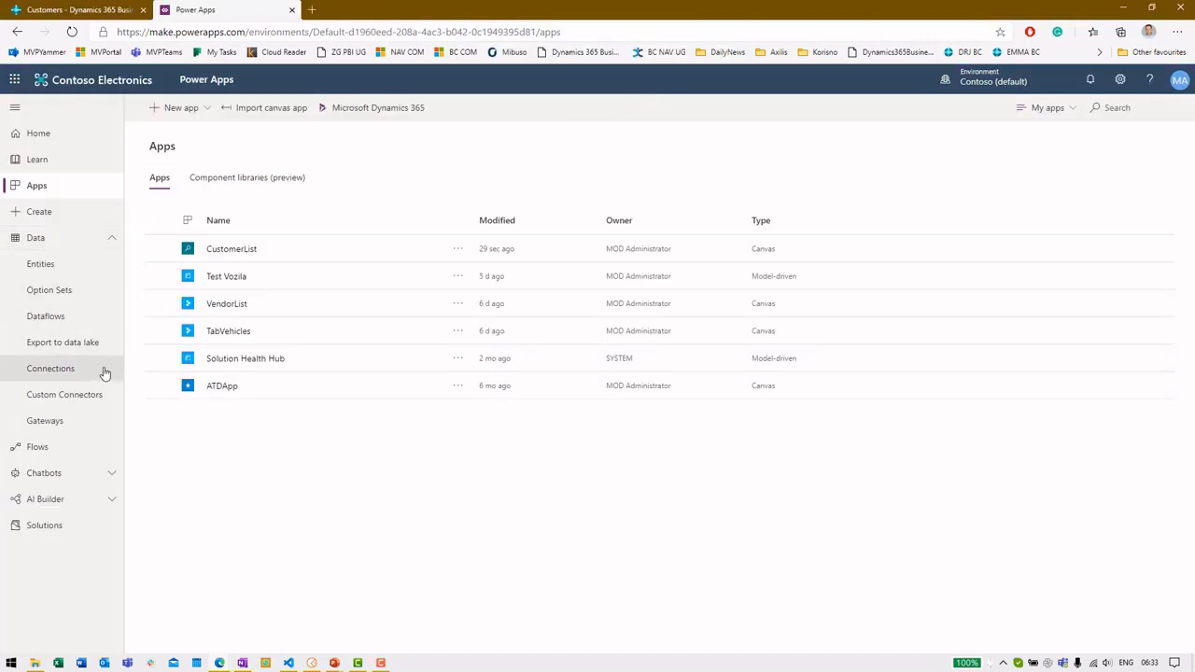
Show the Custom Connectors list with Test Vehicles, then switch to Visual Studio Code
click(88, 398)
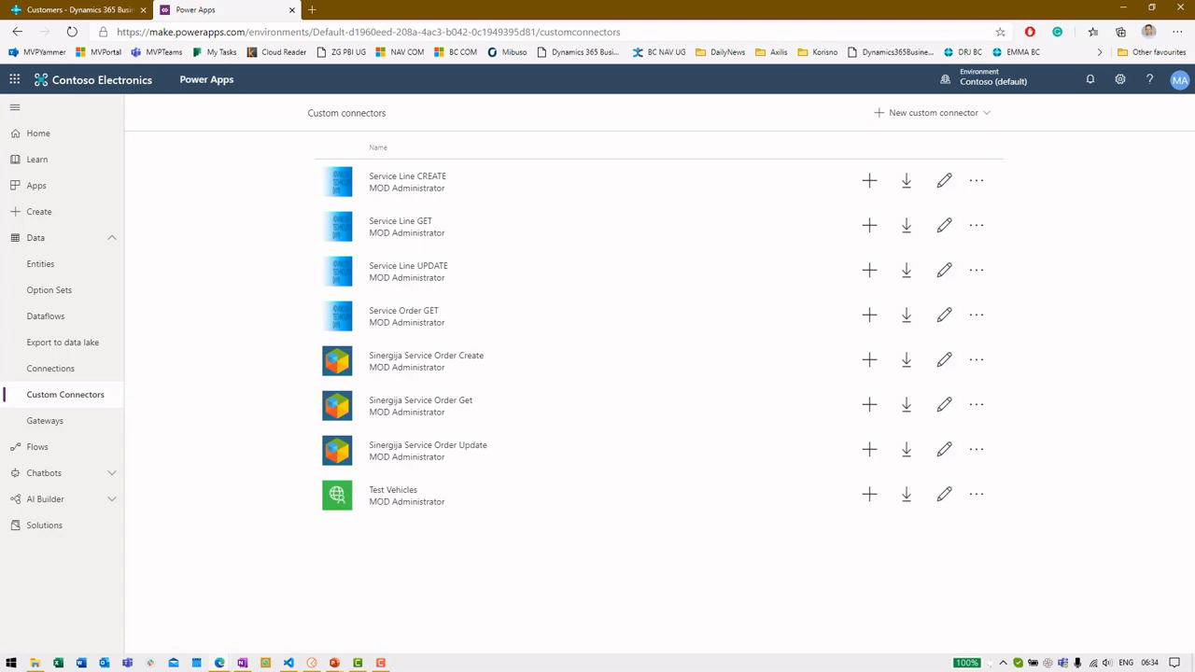
key(alt+Tab)
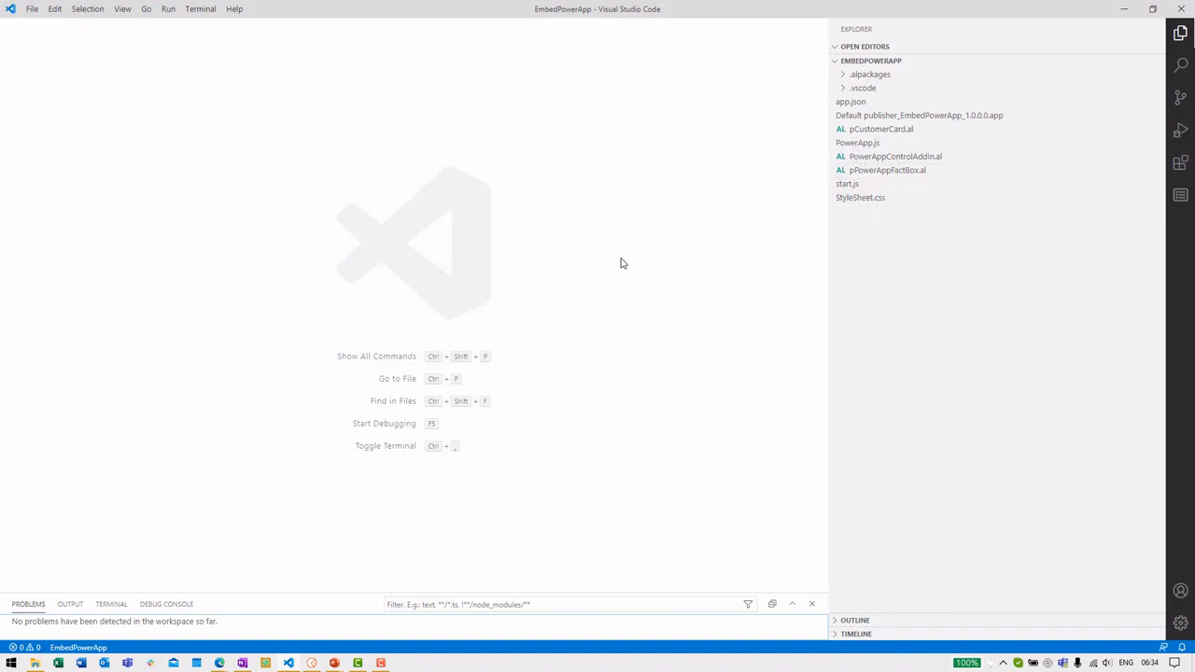
Open the PowerAppBCWebinar project and view the tVehicles.al table definition
key(ctrl+r)
key(Down)
key(Up)
key(Up)
key(Down)
key(Escape)
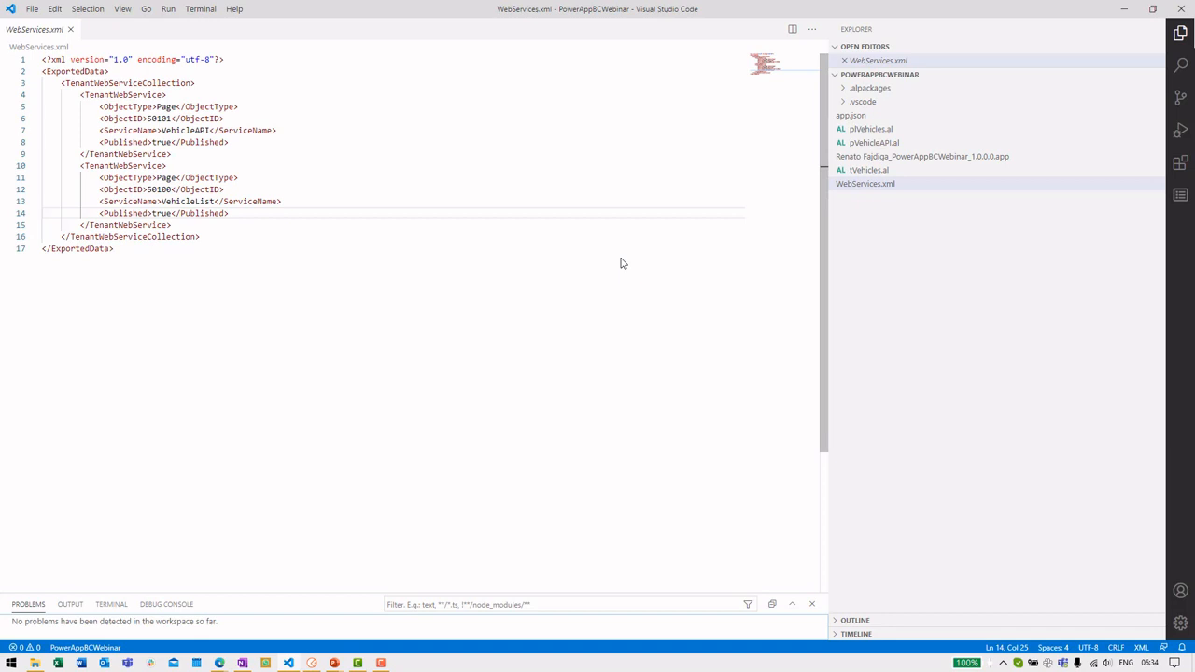
click(873, 172)
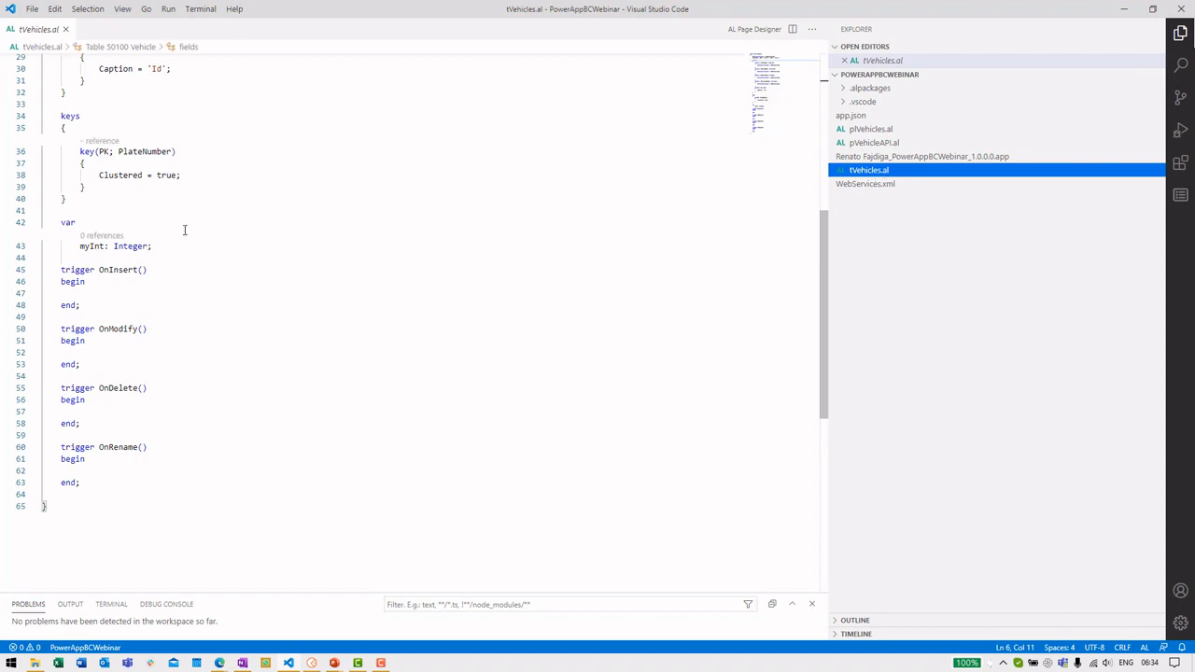
scroll(188, 225, up, 6)
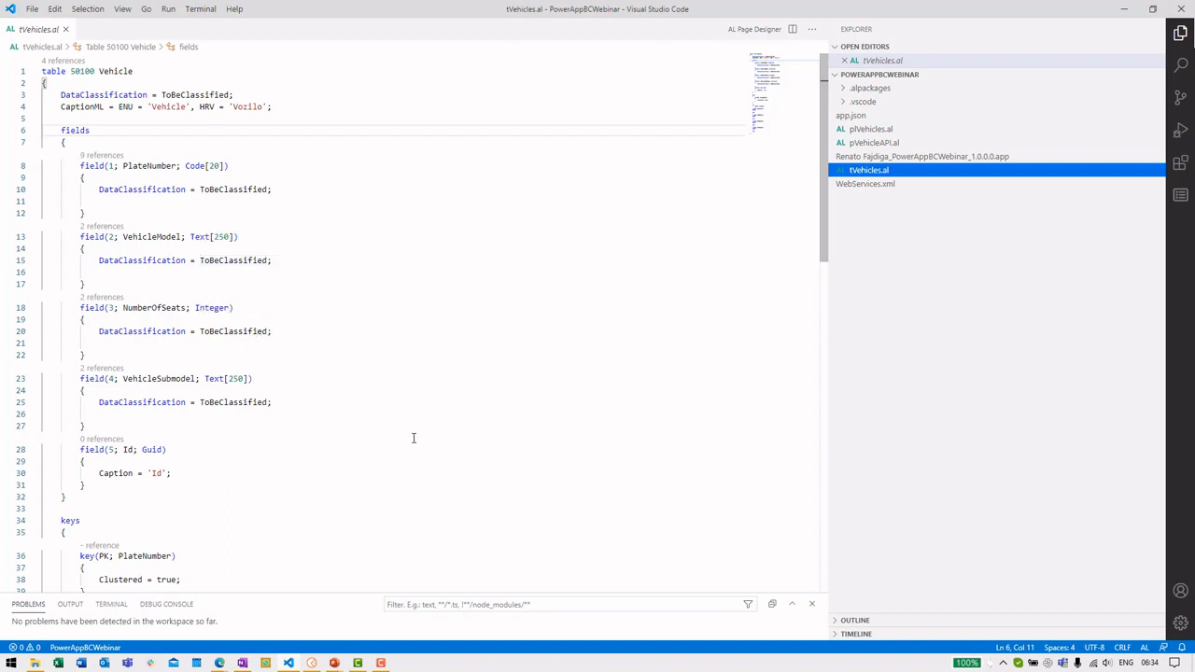
Review pVehicles.al and pVehicleAPI.al, highlighting the page number, Vehicle and SystemId
click(901, 129)
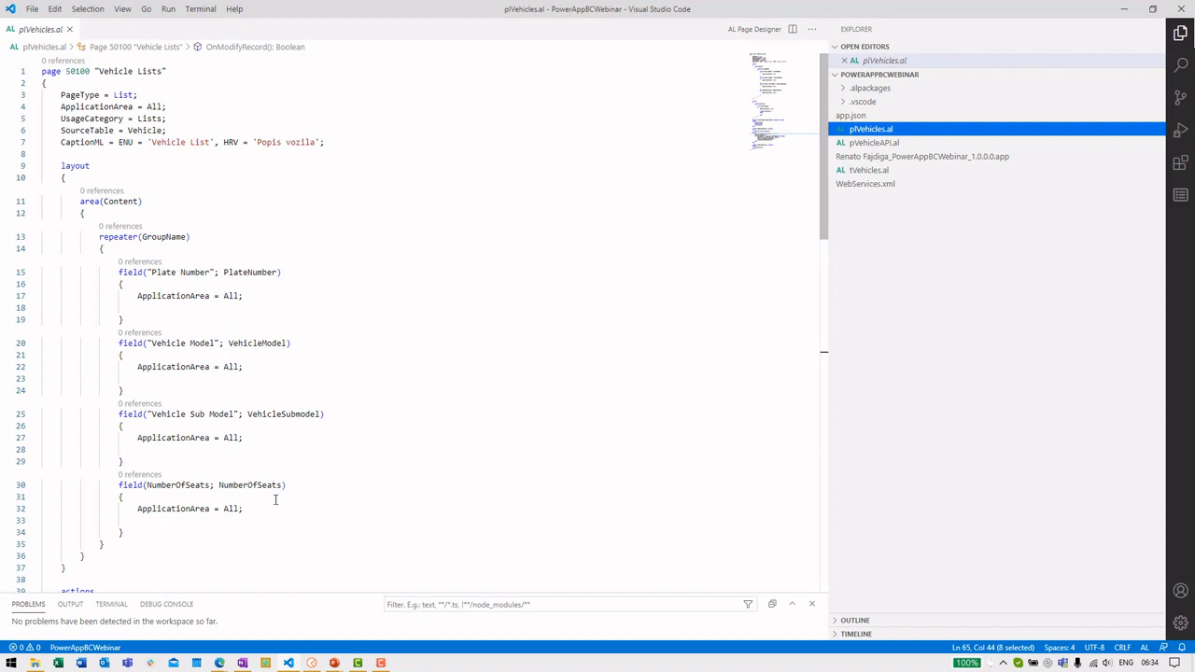
click(943, 142)
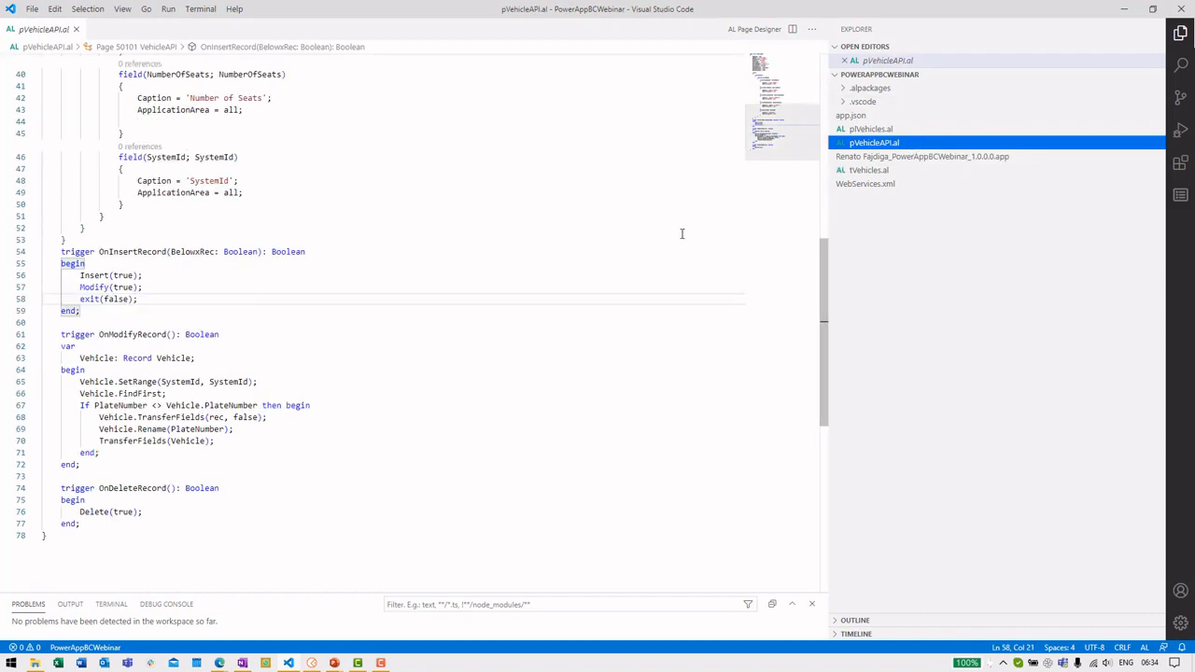
scroll(675, 245, up, 12)
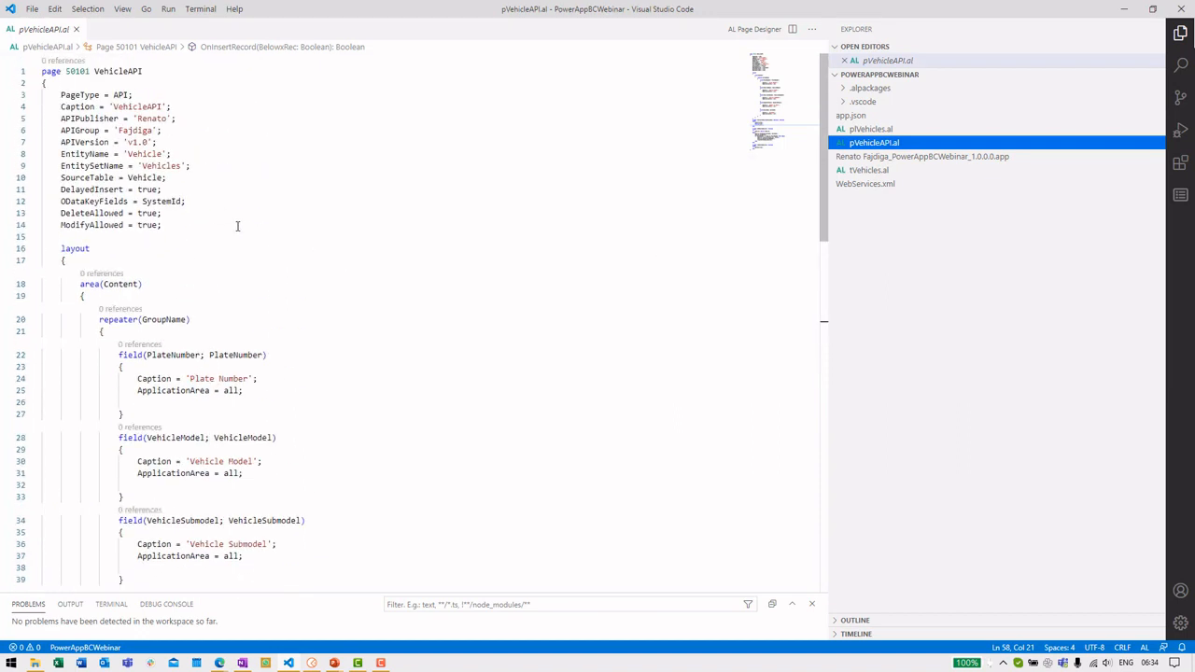
drag(147, 72, 39, 72)
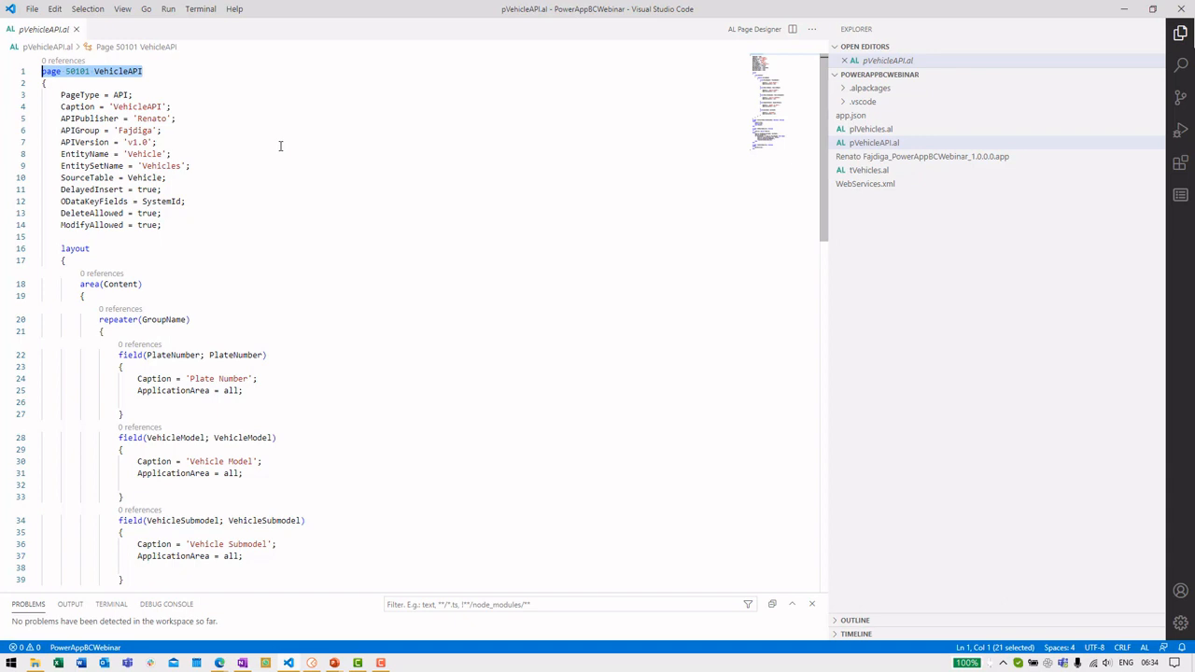
double_click(147, 178)
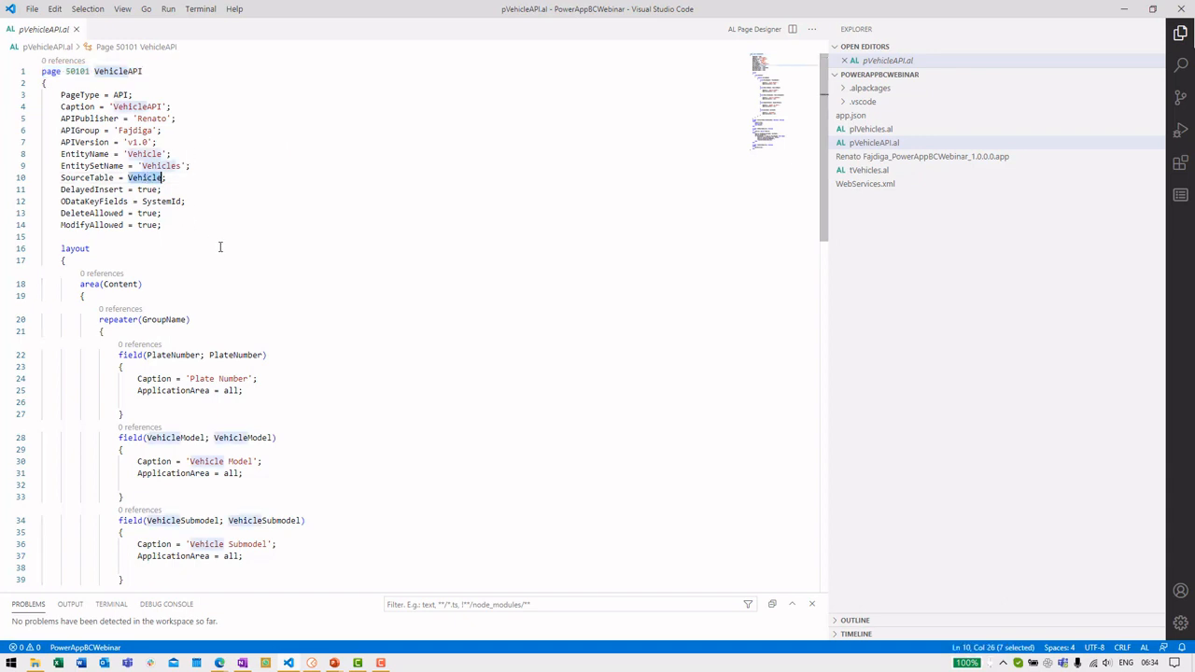
double_click(175, 201)
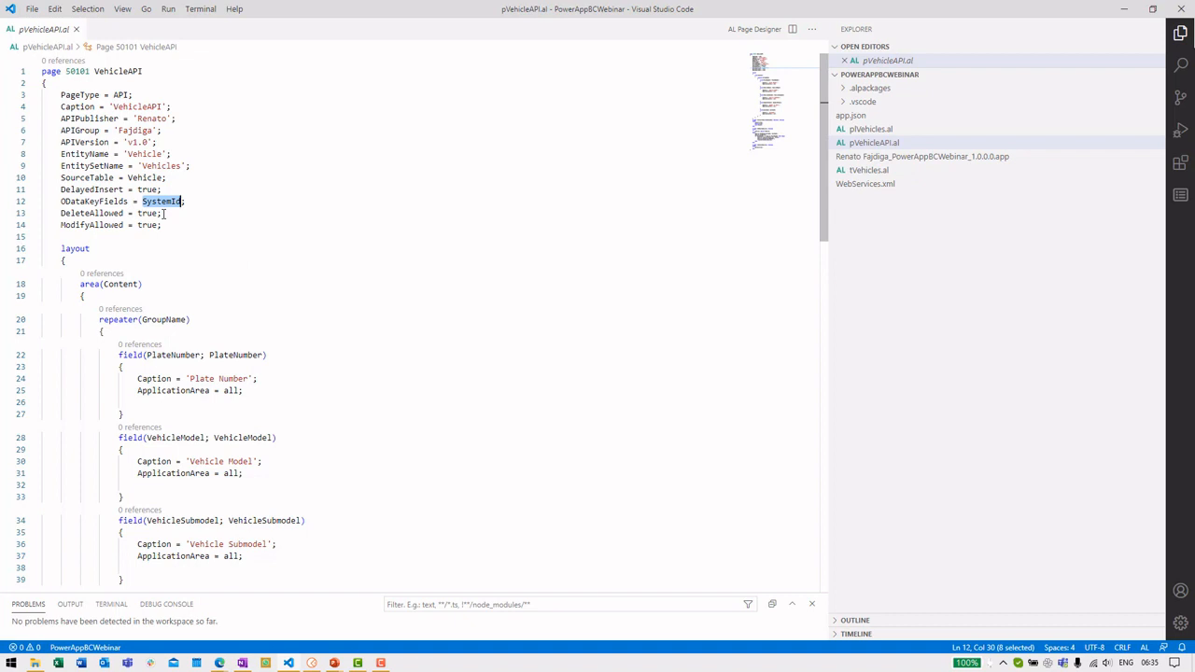
Scroll through pVehicleAPI.al, then open WebServices.xml publishing pages 50101 and 50100
scroll(248, 288, down, 2)
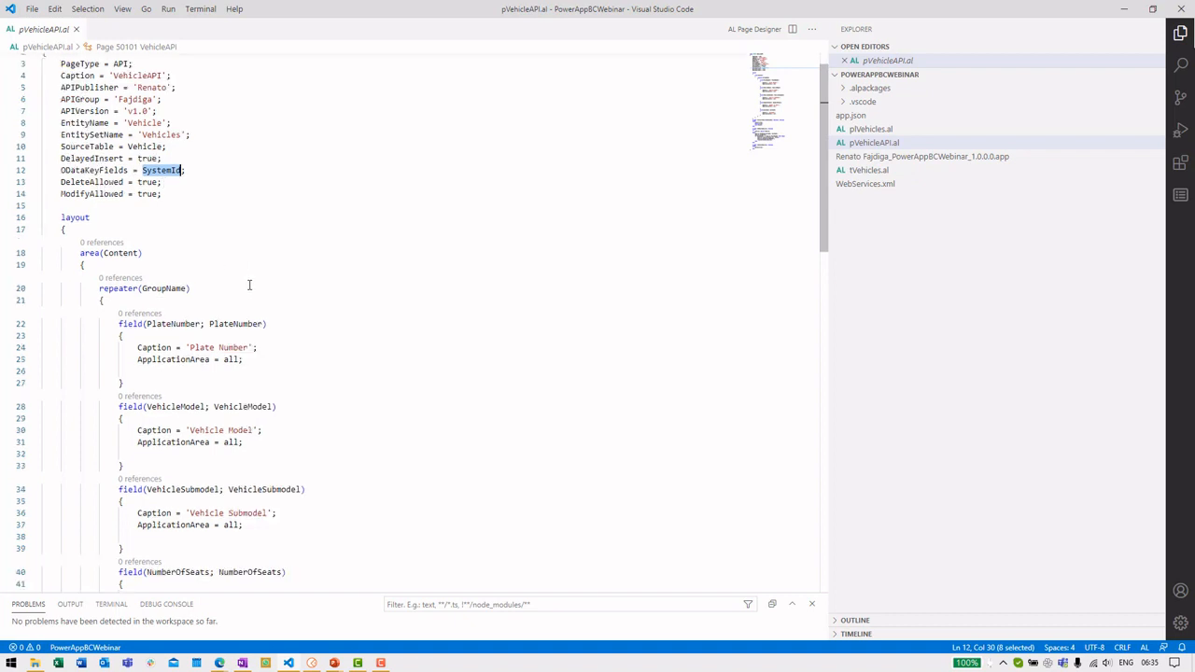
scroll(166, 241, down, 4)
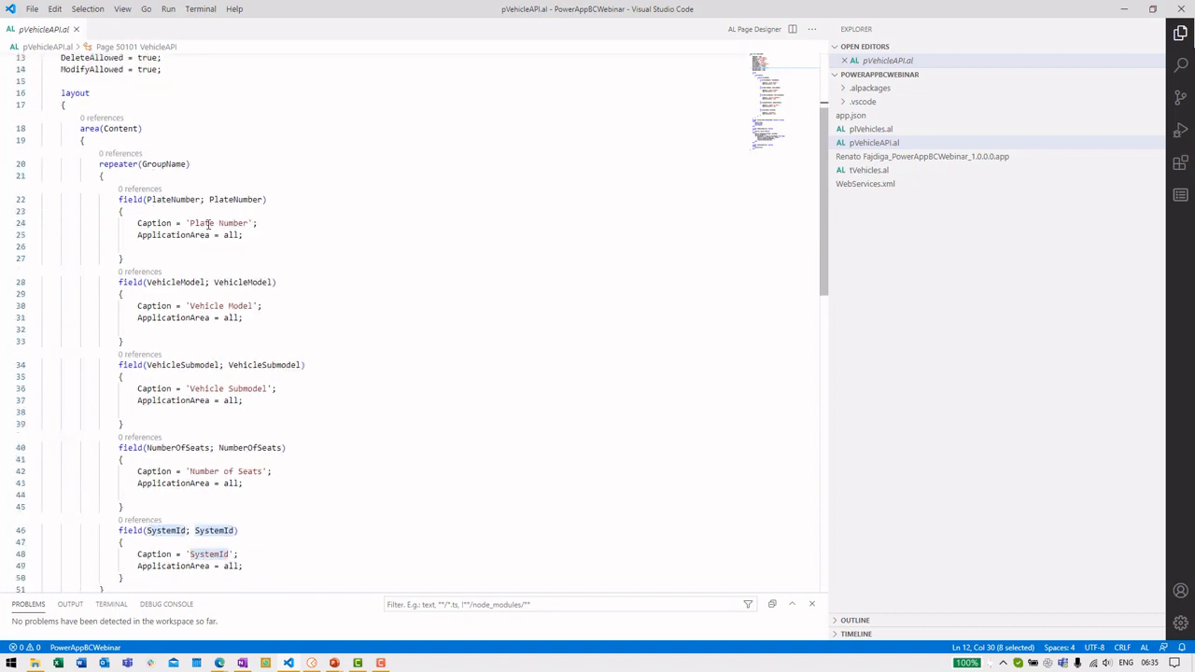
scroll(210, 212, down, 6)
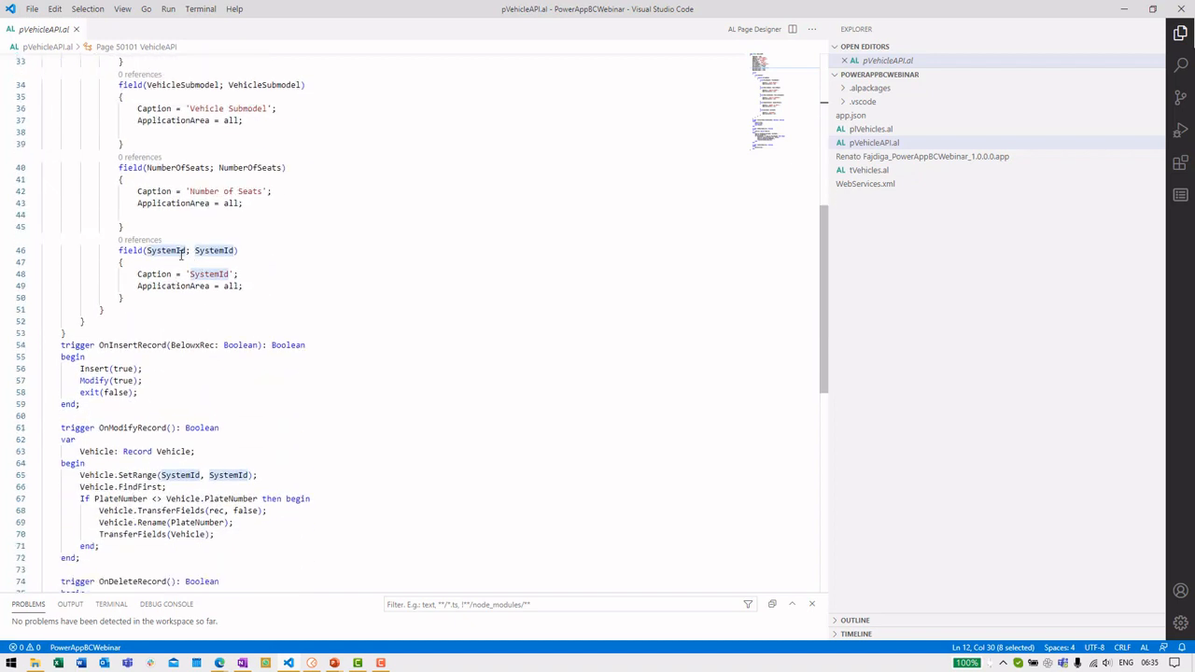
scroll(181, 251, down, 1)
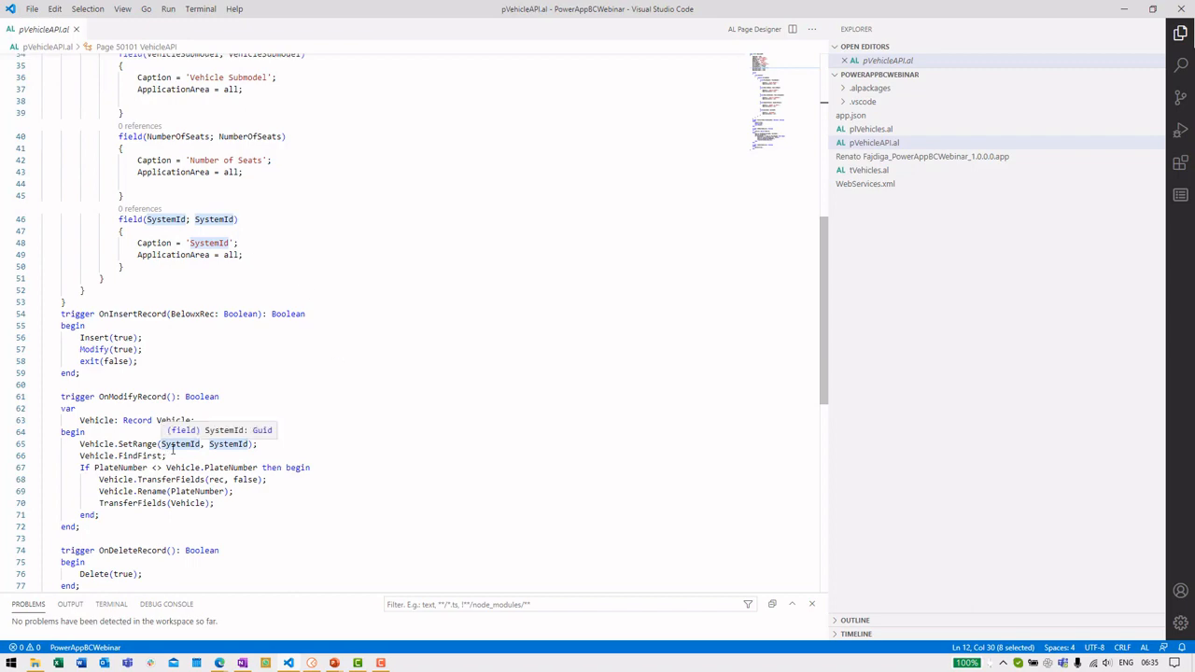
scroll(326, 274, up, 11)
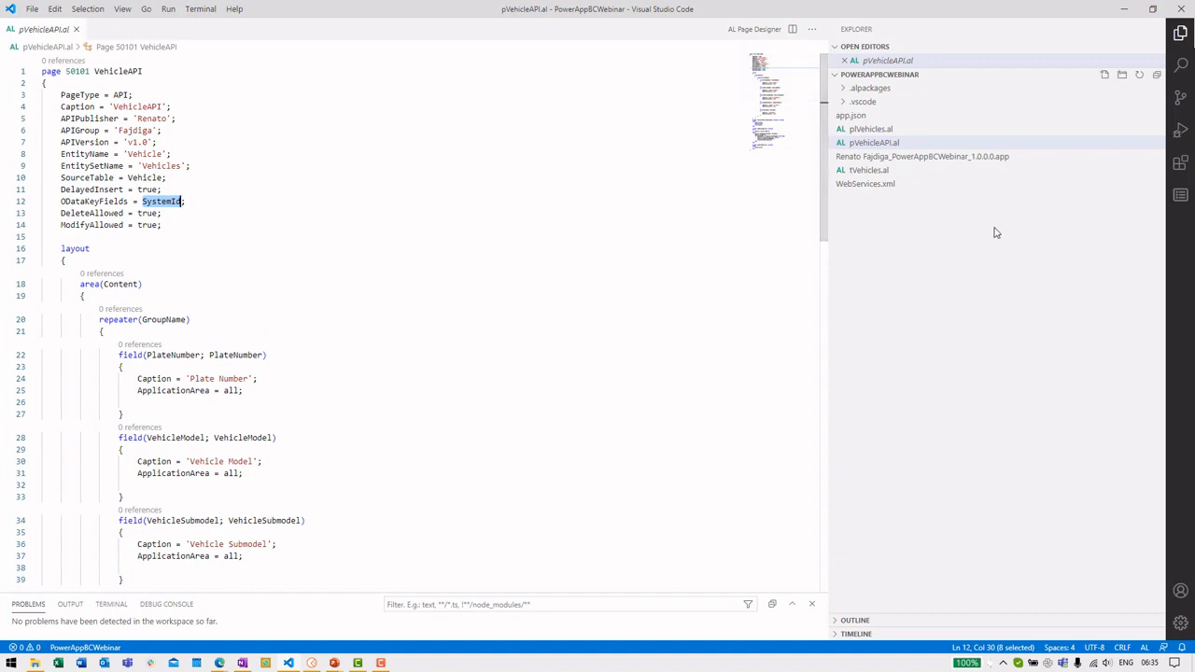
click(907, 193)
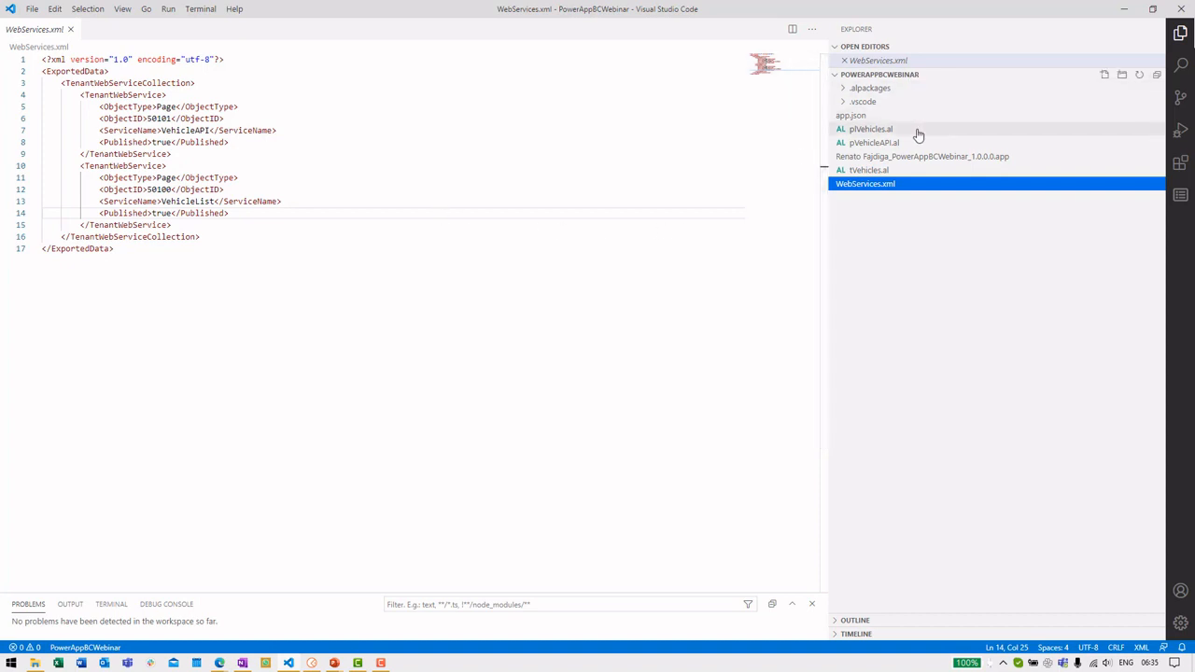
key(alt+Tab)
Search 'web' to open Web Services and confirm VehicleAPI is published
click(85, 7)
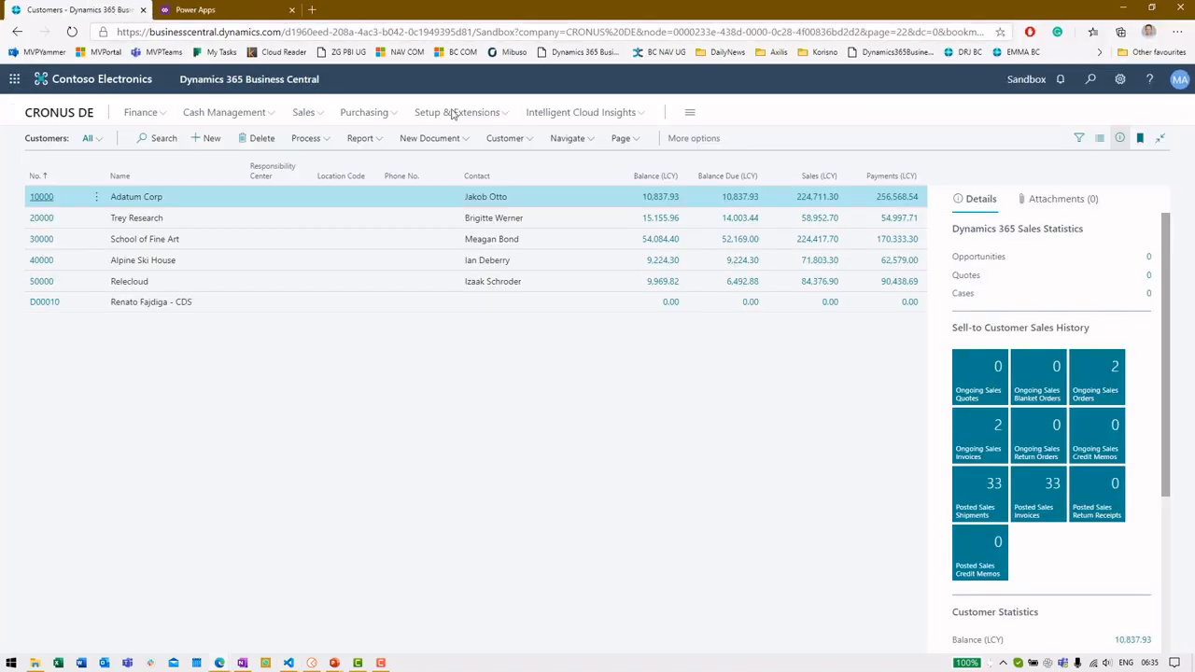
click(1089, 80)
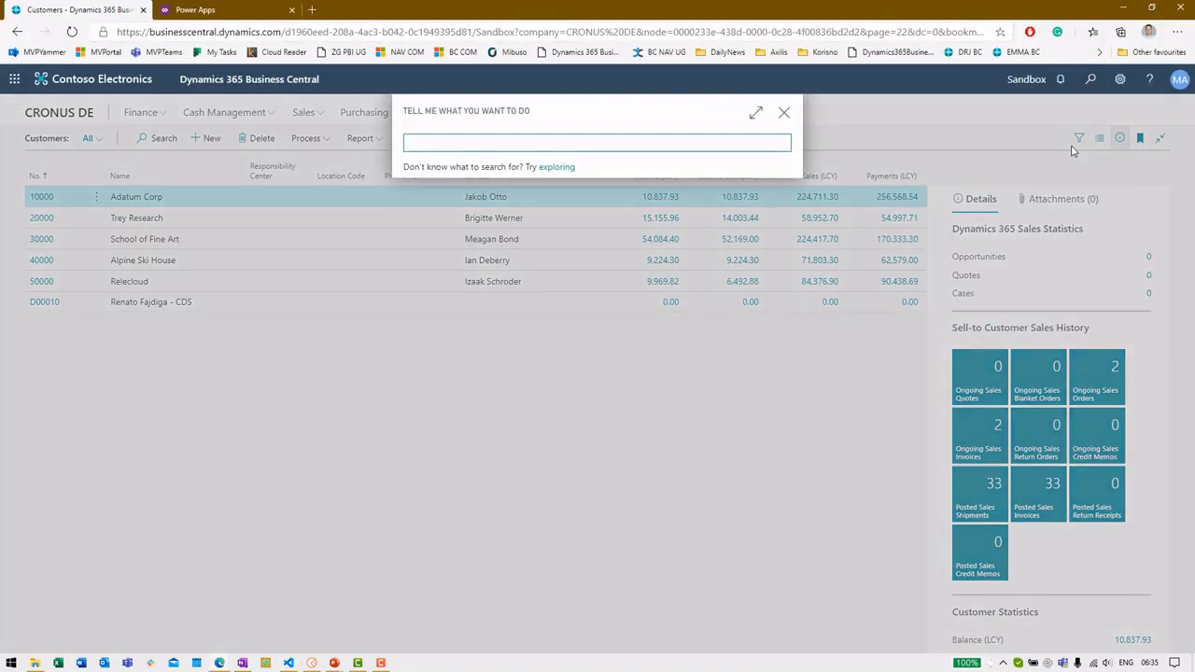
text(web services)
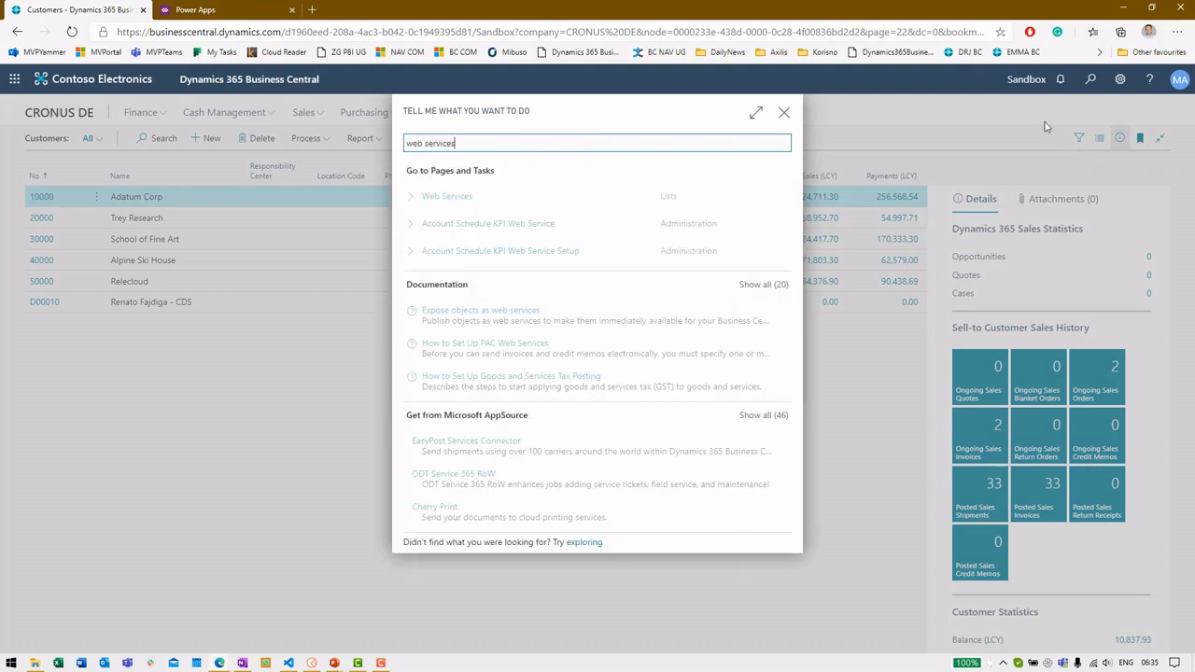
click(529, 195)
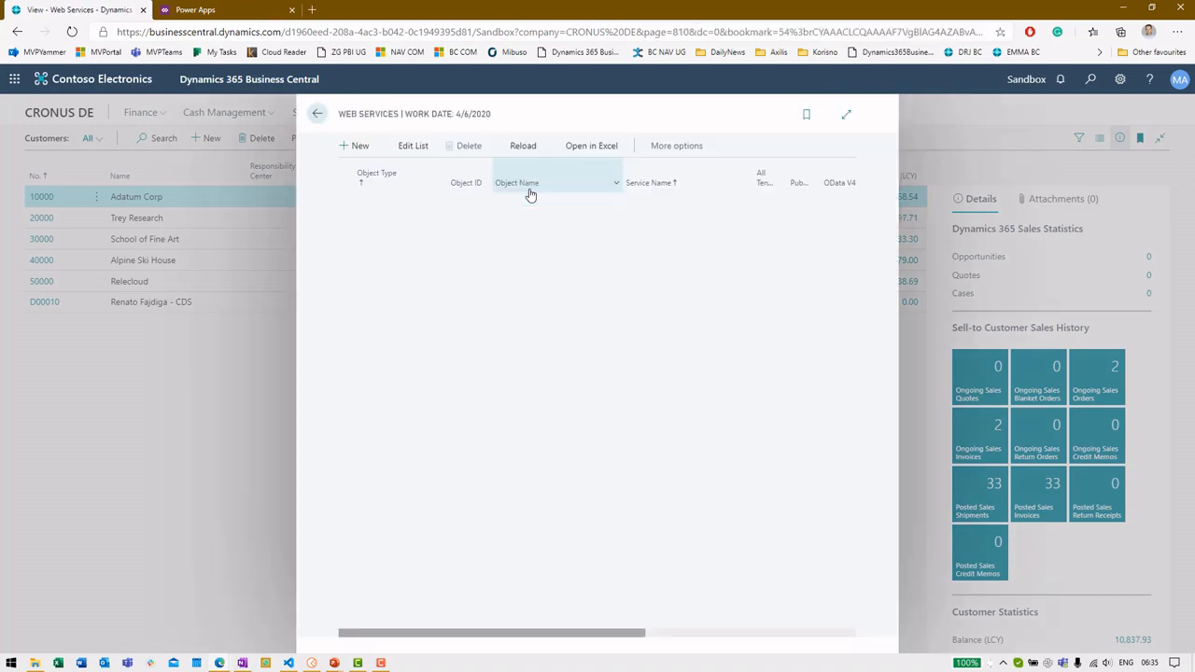
click(844, 122)
scroll(346, 361, up, 15)
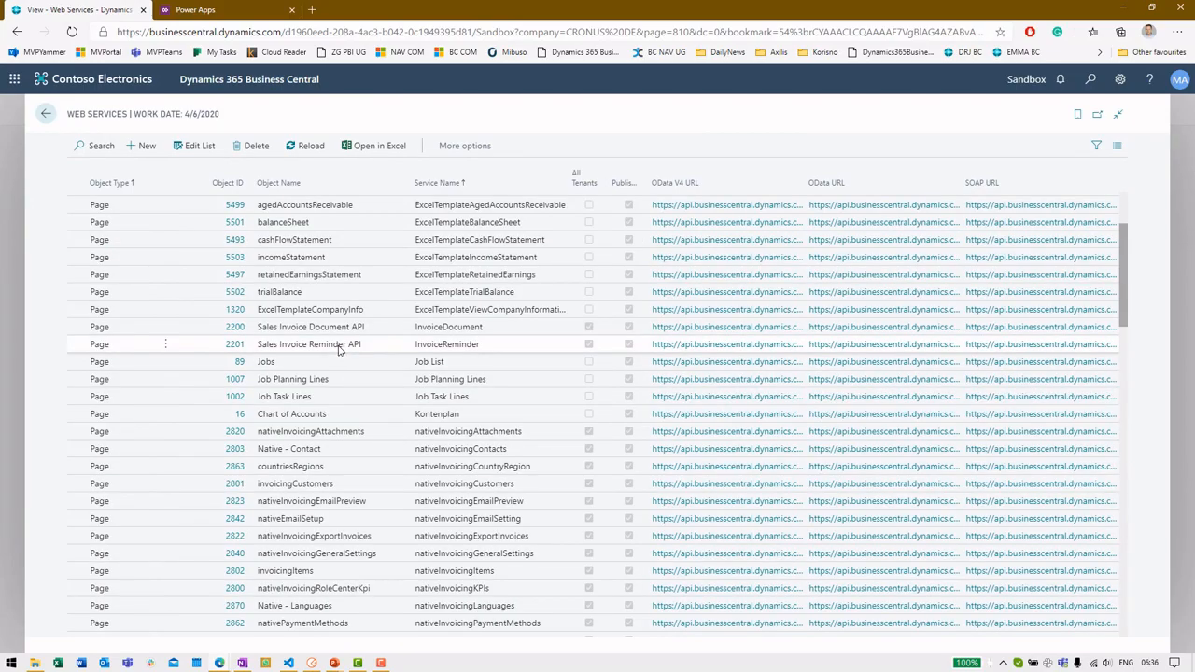
scroll(338, 351, down, 10)
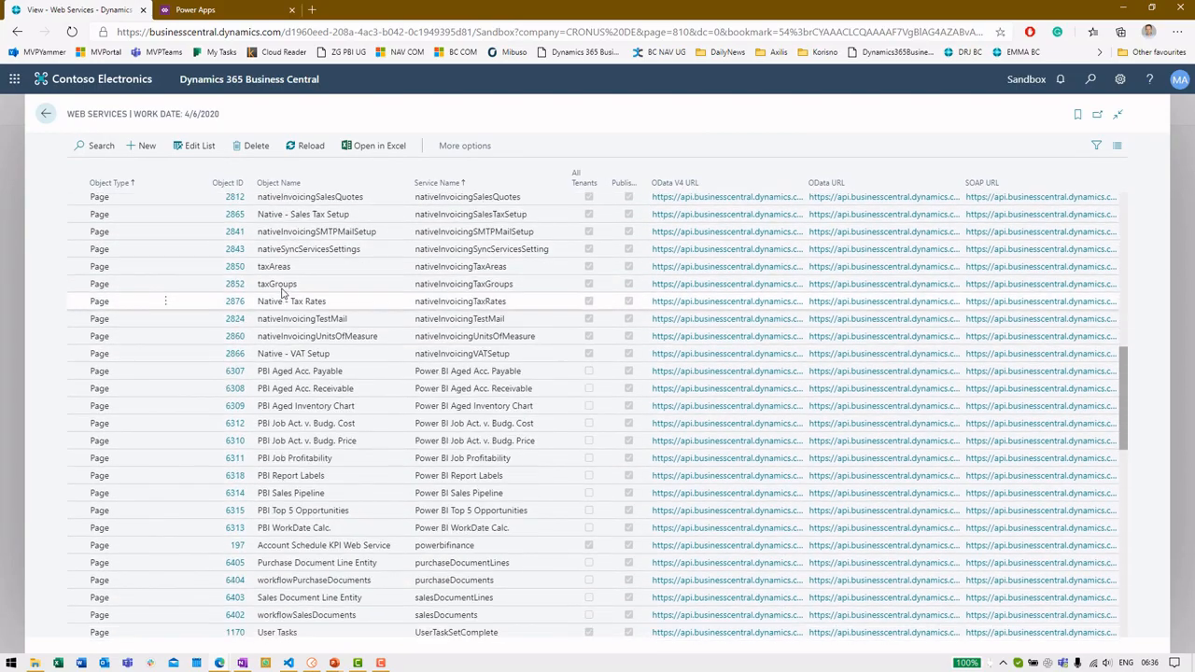
scroll(282, 292, down, 3)
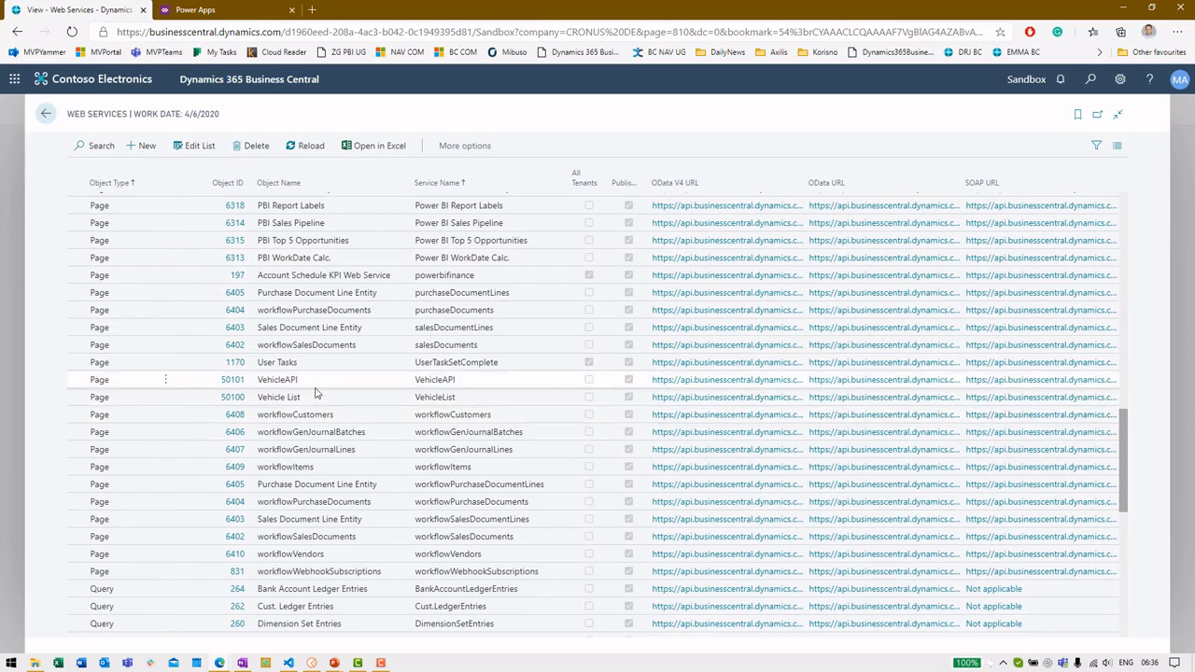
Search 'vehi' to open the Vehicle List showing six vehicles, then close it
click(44, 112)
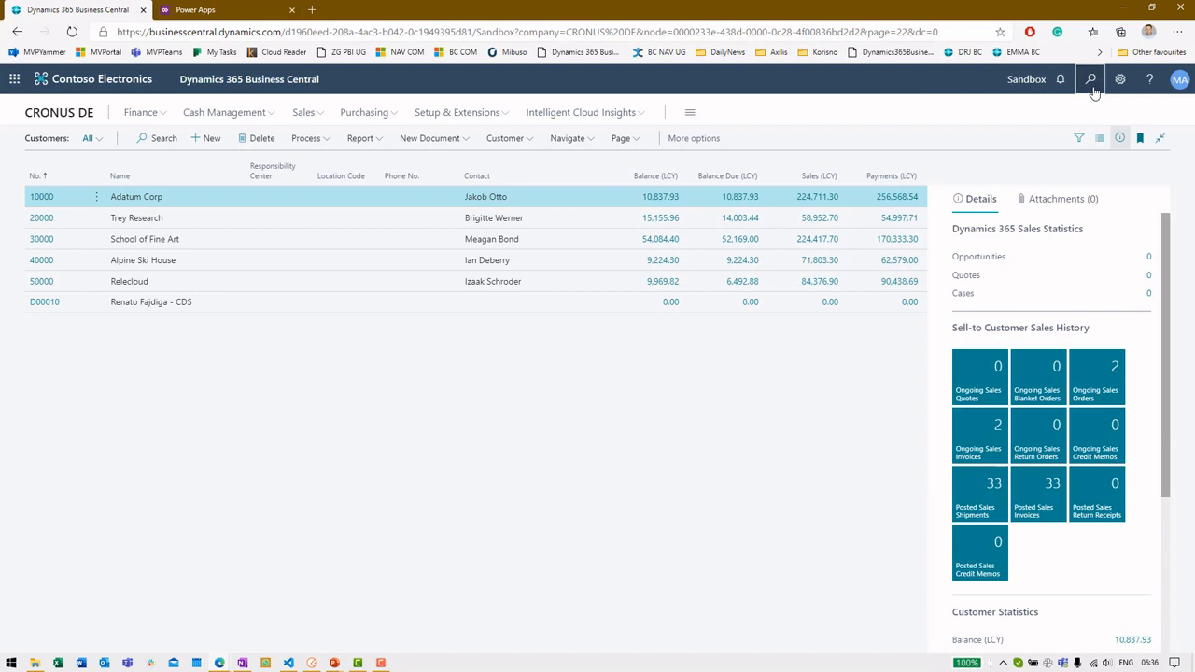
click(1092, 81)
text(vehi)
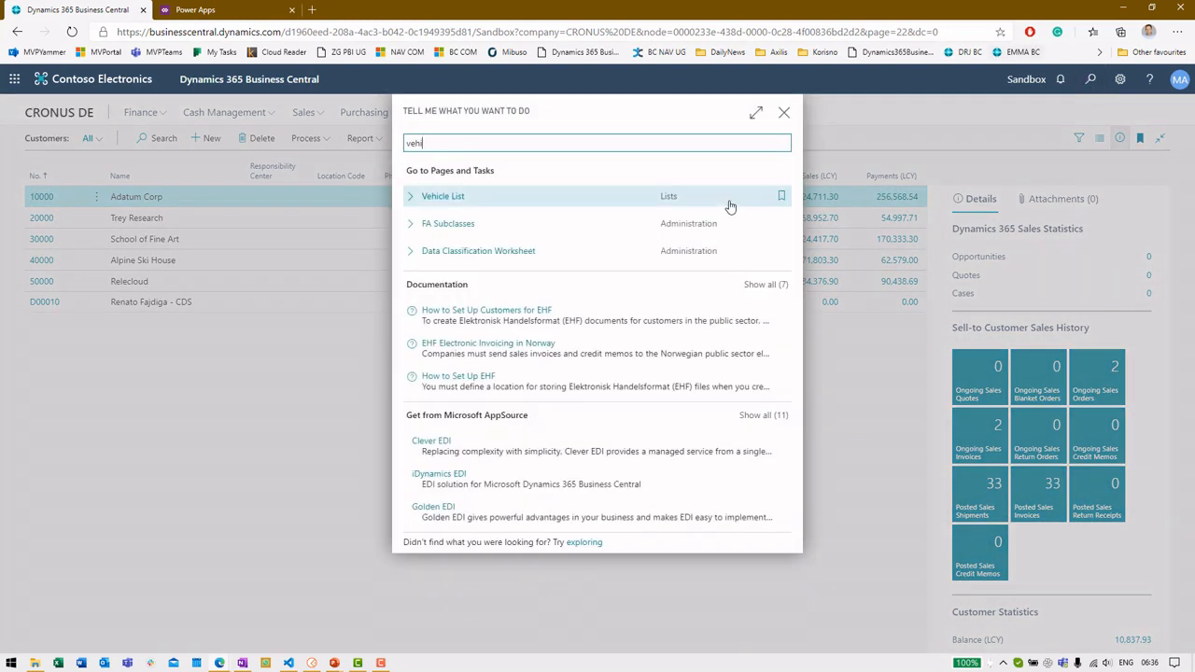
click(669, 199)
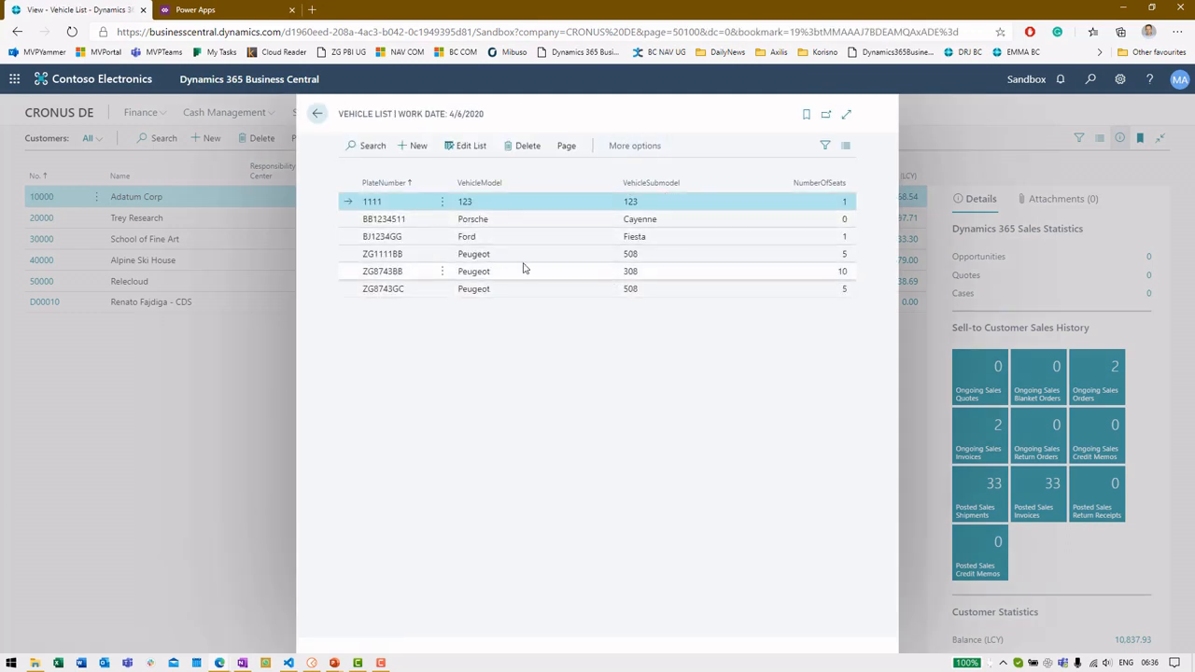
click(316, 115)
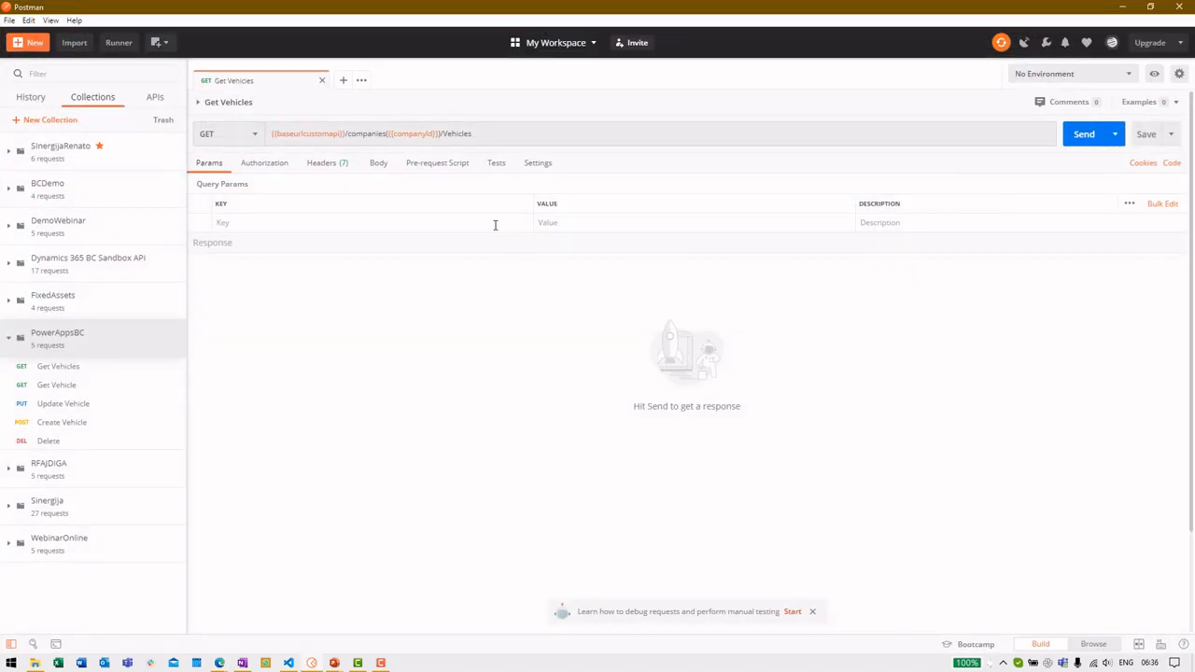
Send the PowerAppsBC Get Vehicles request and scroll its 200 OK JSON vehicle list
click(67, 370)
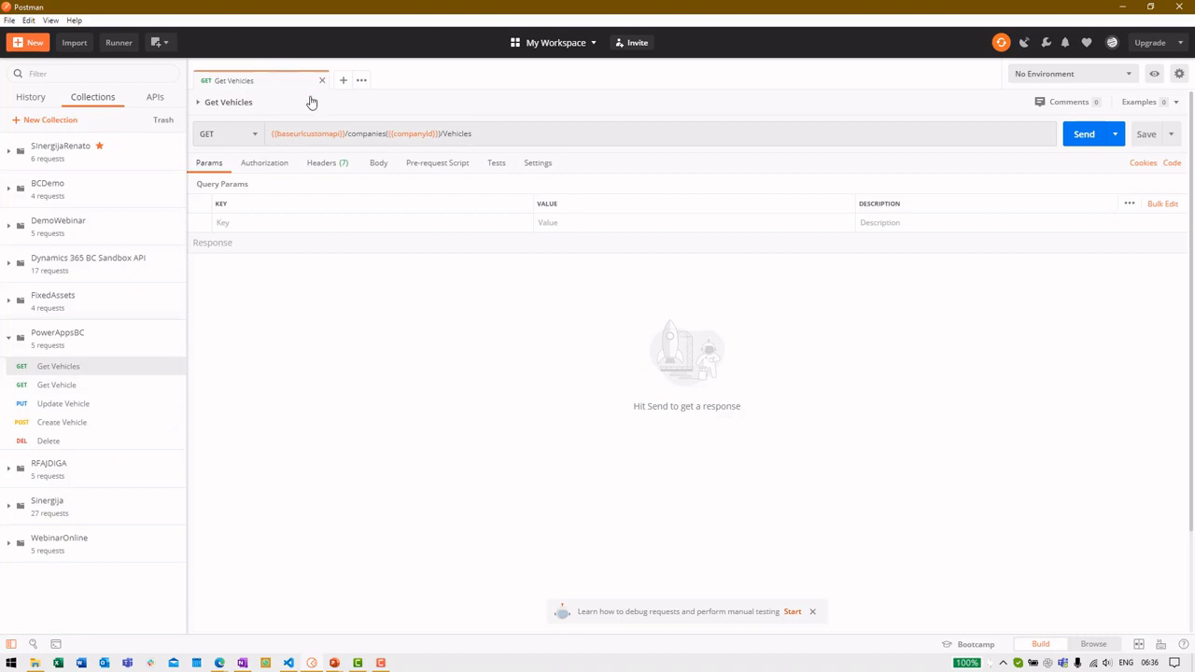
click(1085, 134)
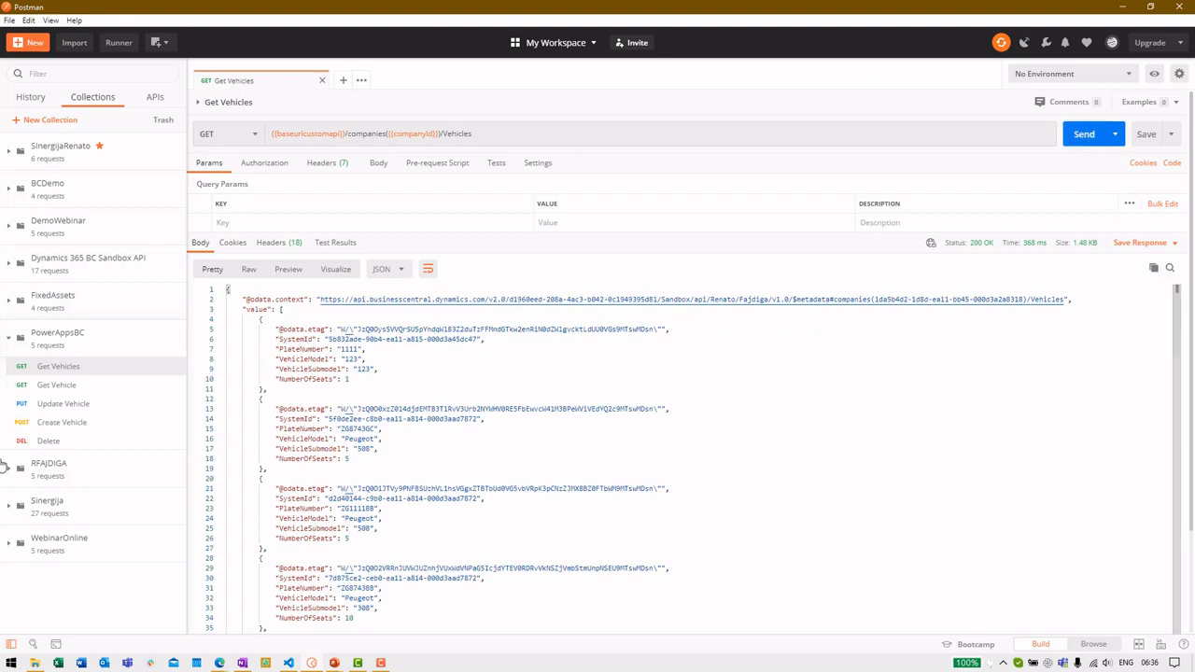
scroll(475, 352, down, 5)
scroll(474, 353, up, 5)
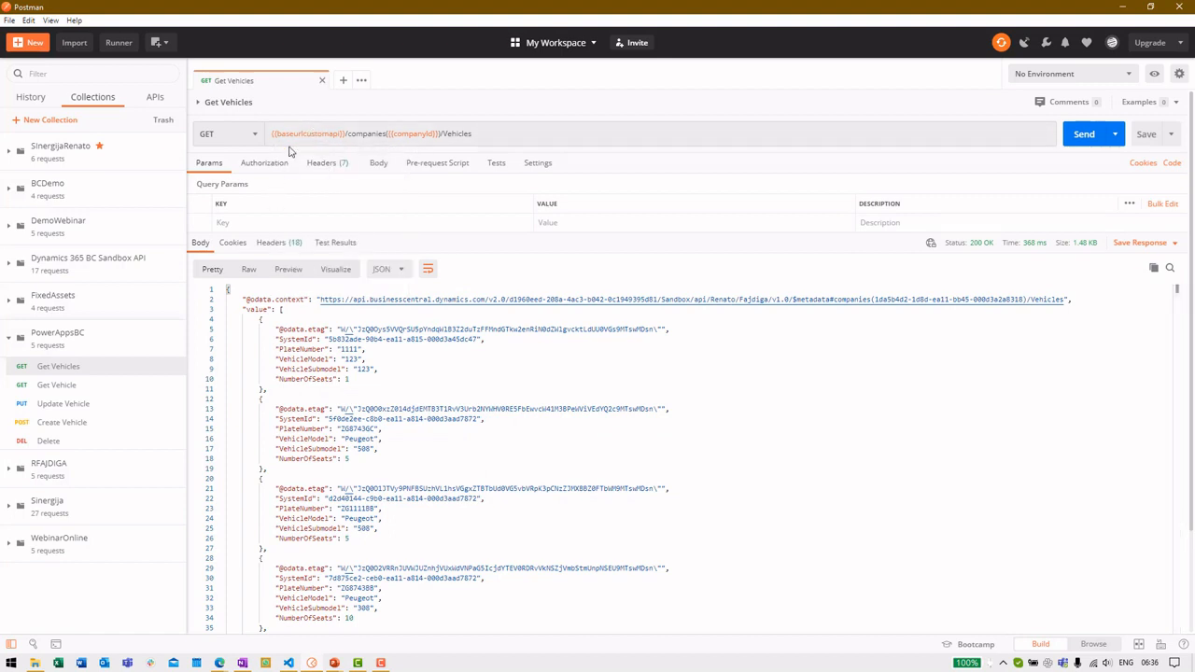
mouse_move(292, 136)
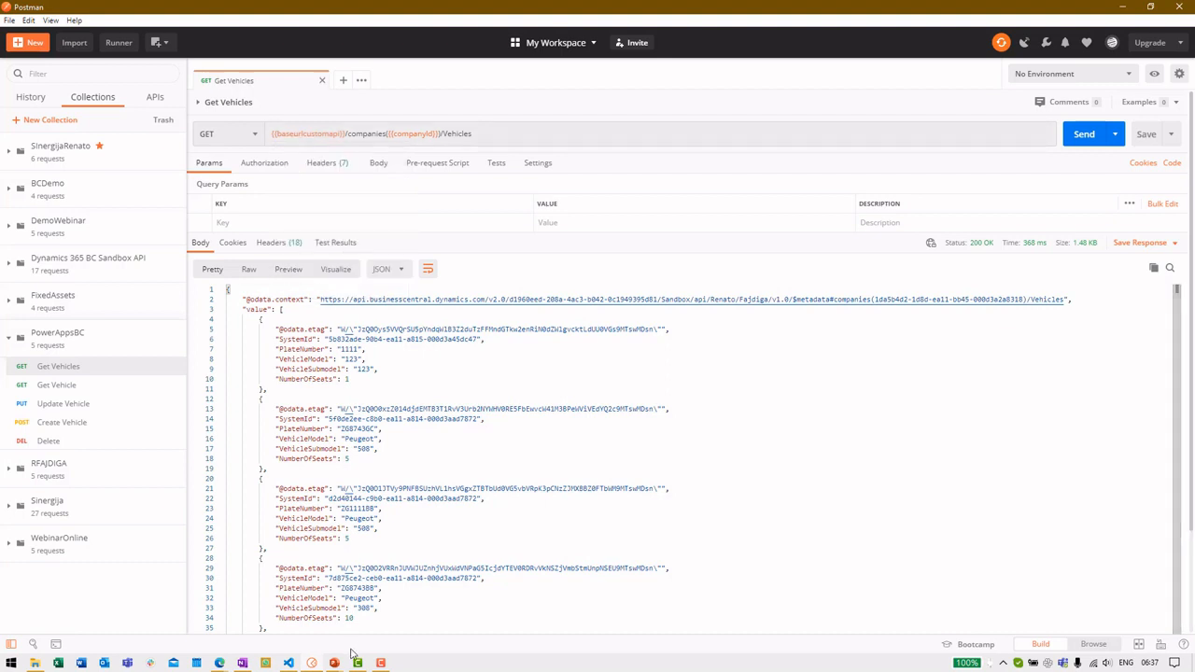
Open pVehicleAPI.al and highlight its APIPublisher and APIGroup lines
click(290, 663)
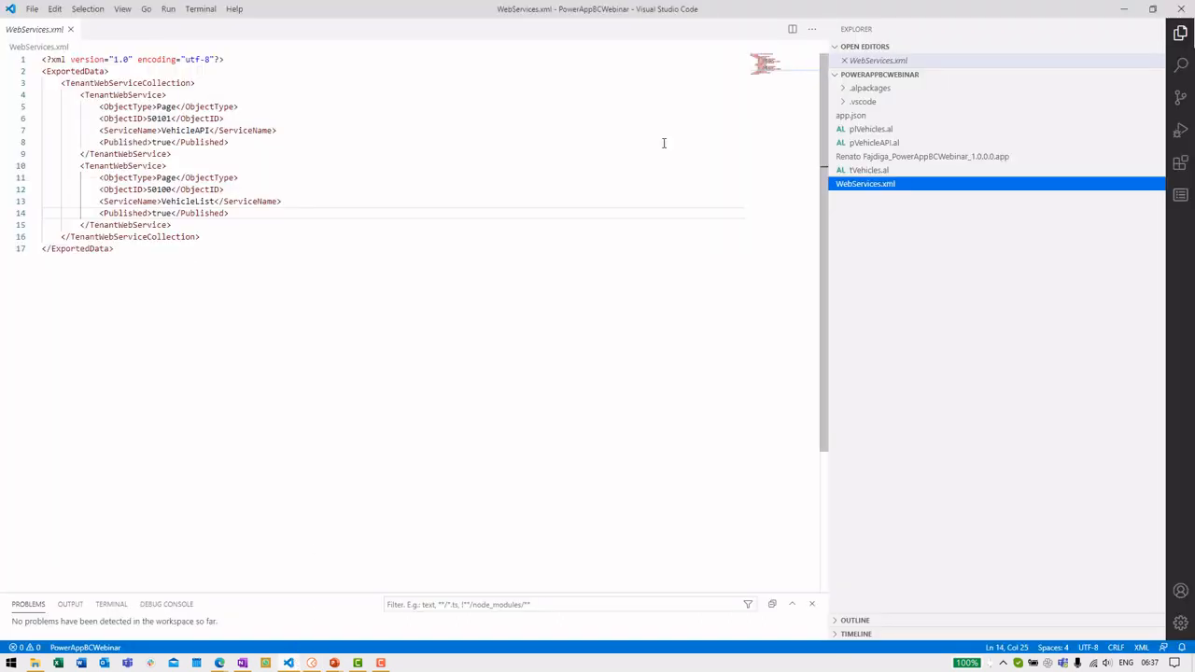
click(907, 147)
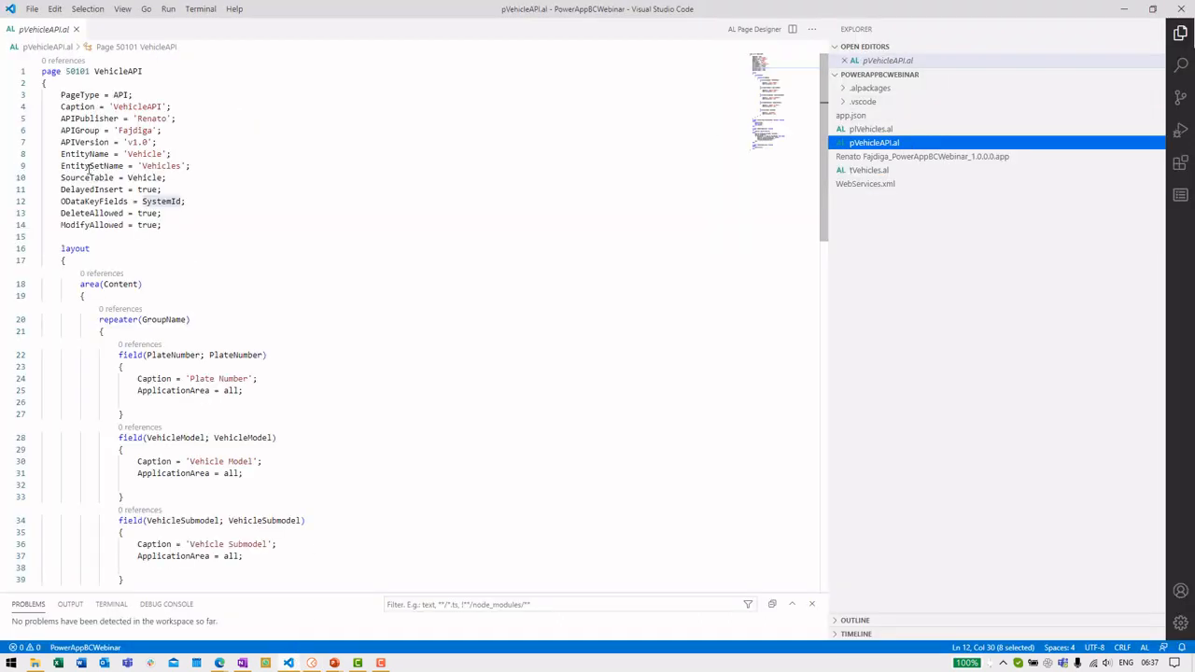
click(179, 119)
shift+click(61, 119)
drag(173, 131, 65, 130)
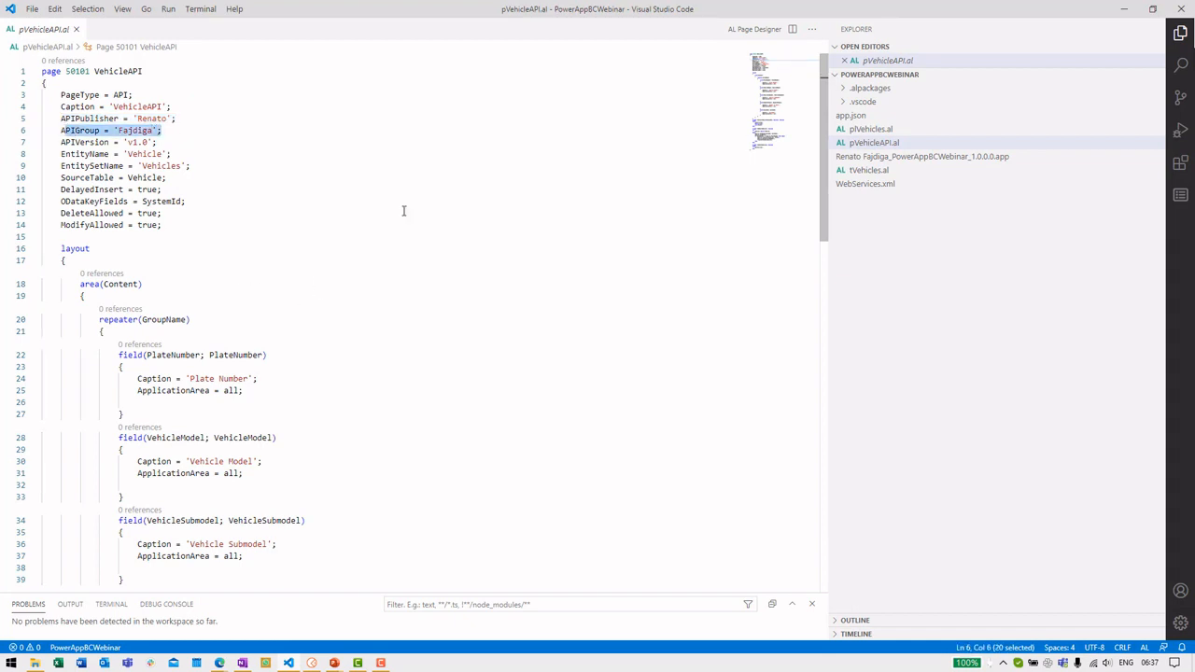
click(1127, 13)
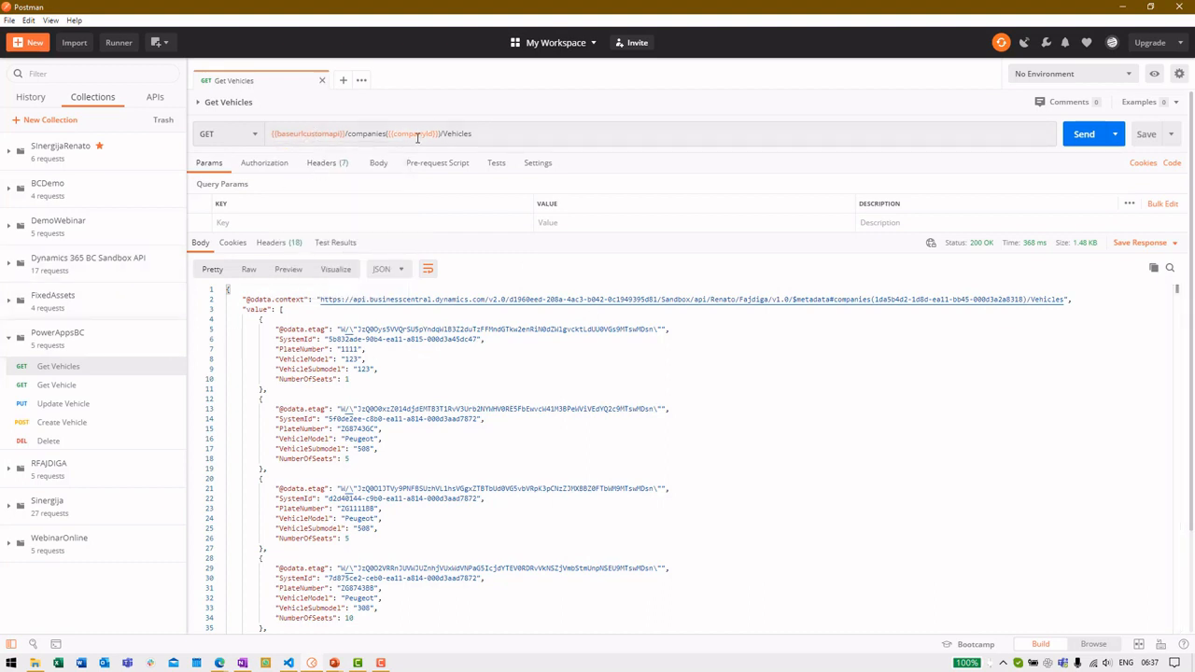
Trim the URL to /companies to list companies, then restore the Vehicles URL and resend
mouse_move(418, 137)
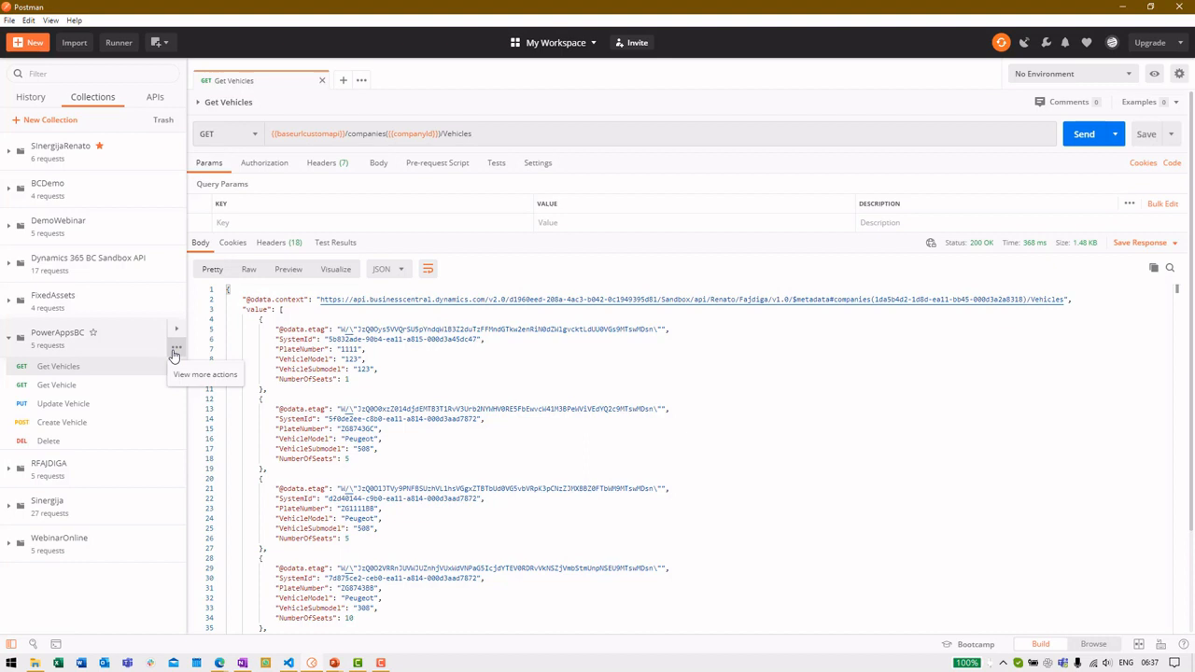
drag(387, 134, 482, 134)
key(ctrl+c)
key(BackSpace)
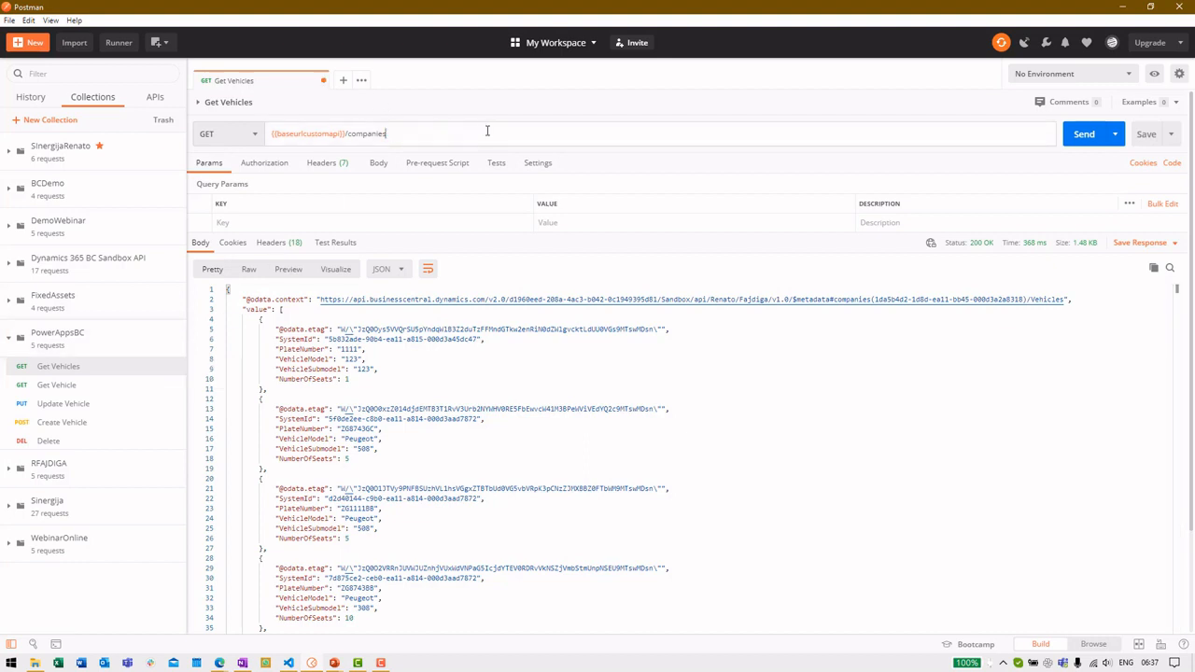
click(1083, 136)
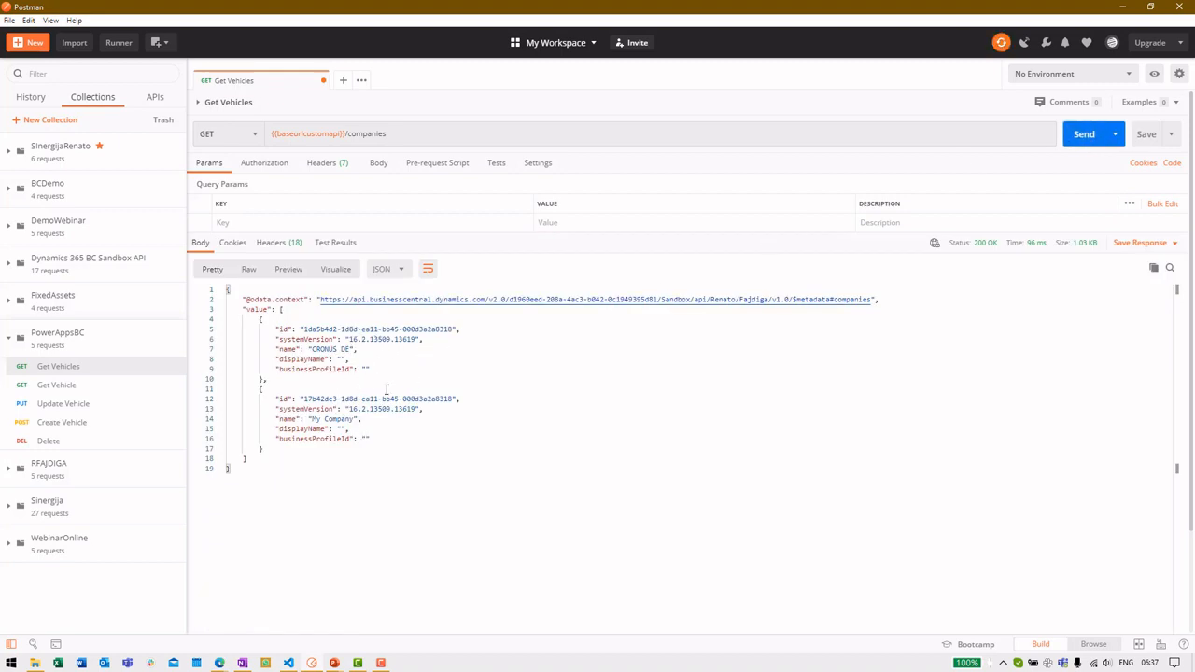
click(402, 131)
key(ctrl+v)
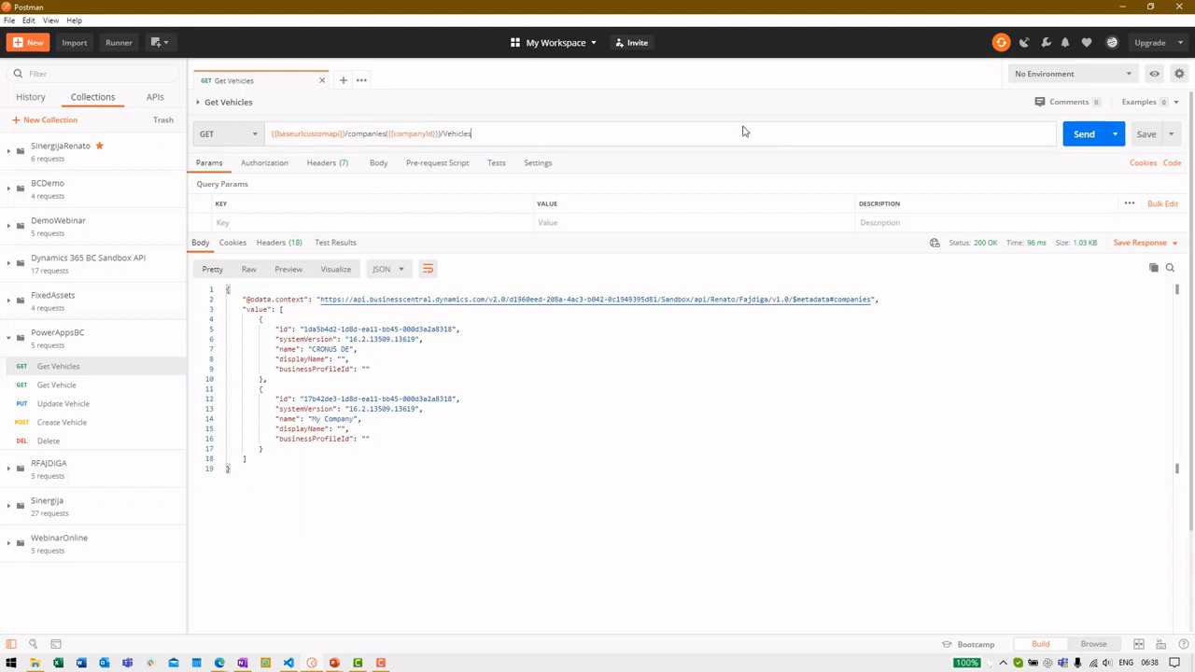
click(1074, 134)
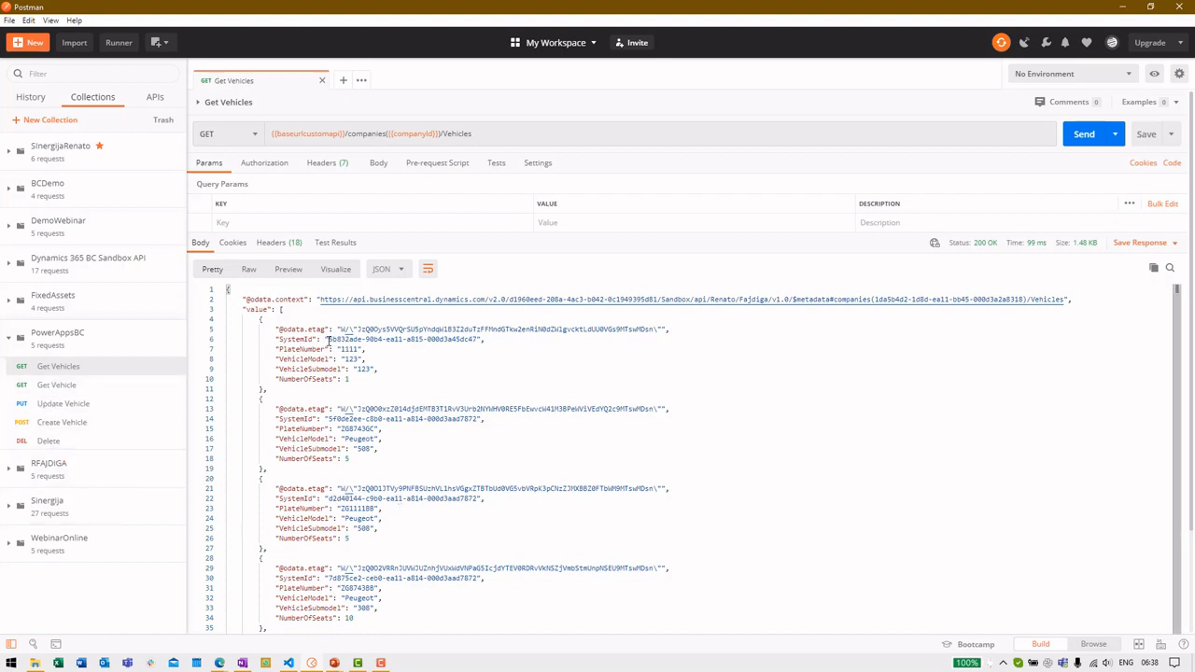
Copy a vehicle's SystemId and run Get Vehicle, returning the single Peugeot 508 record
drag(331, 340, 478, 340)
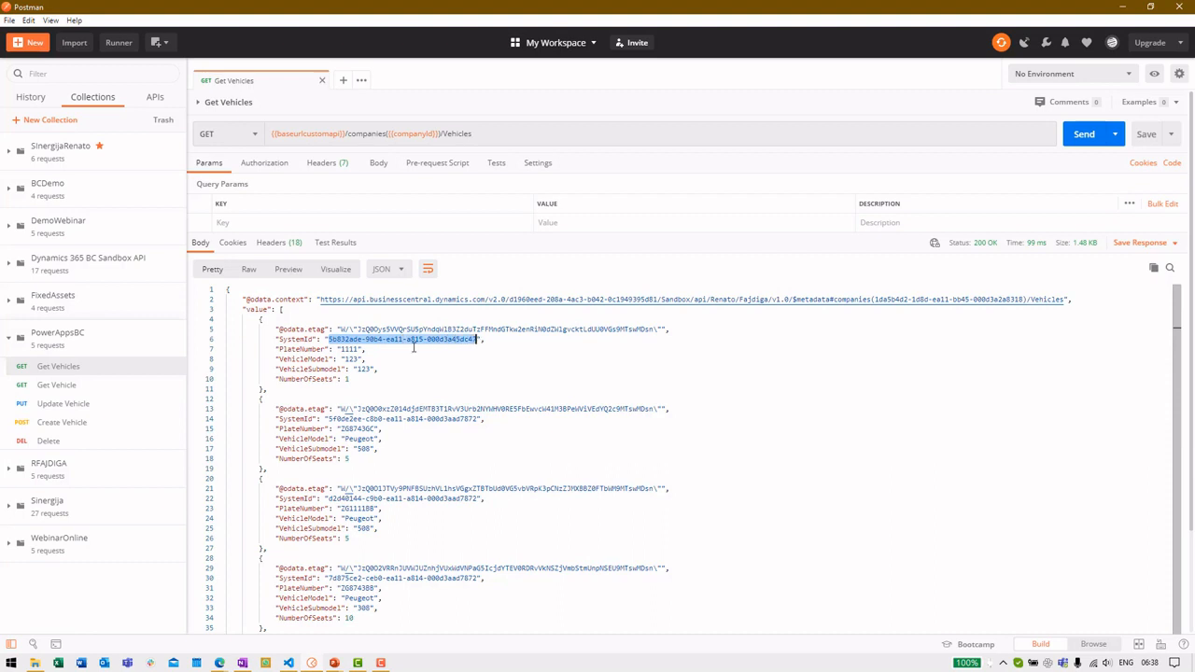
click(56, 385)
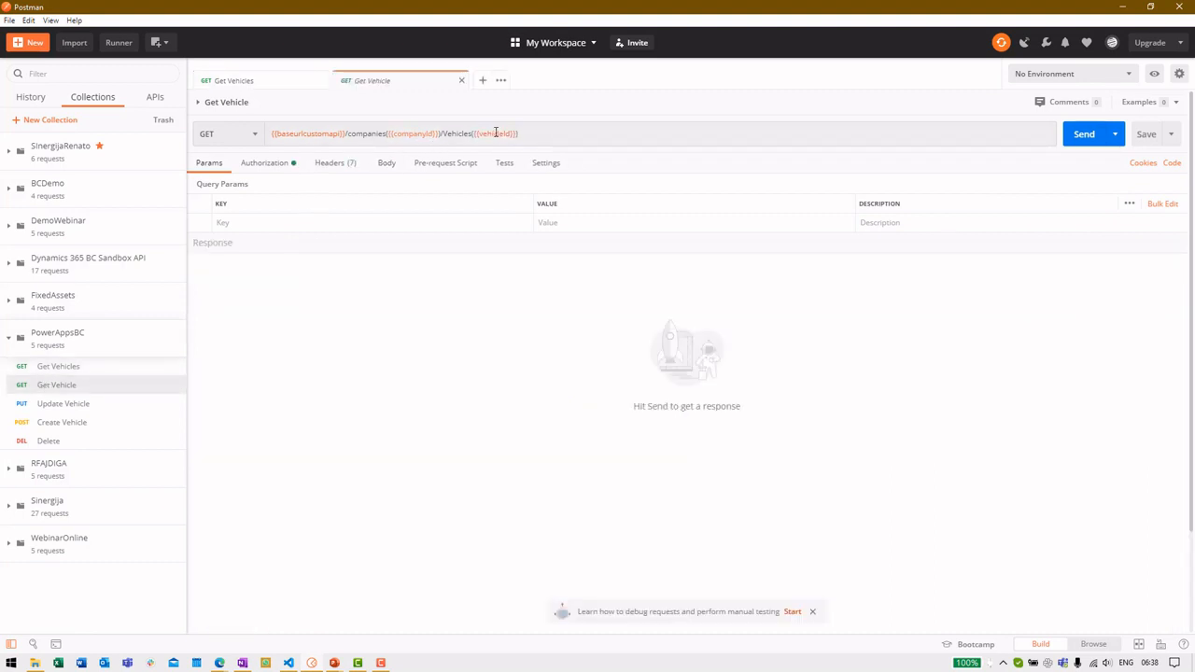
click(1079, 134)
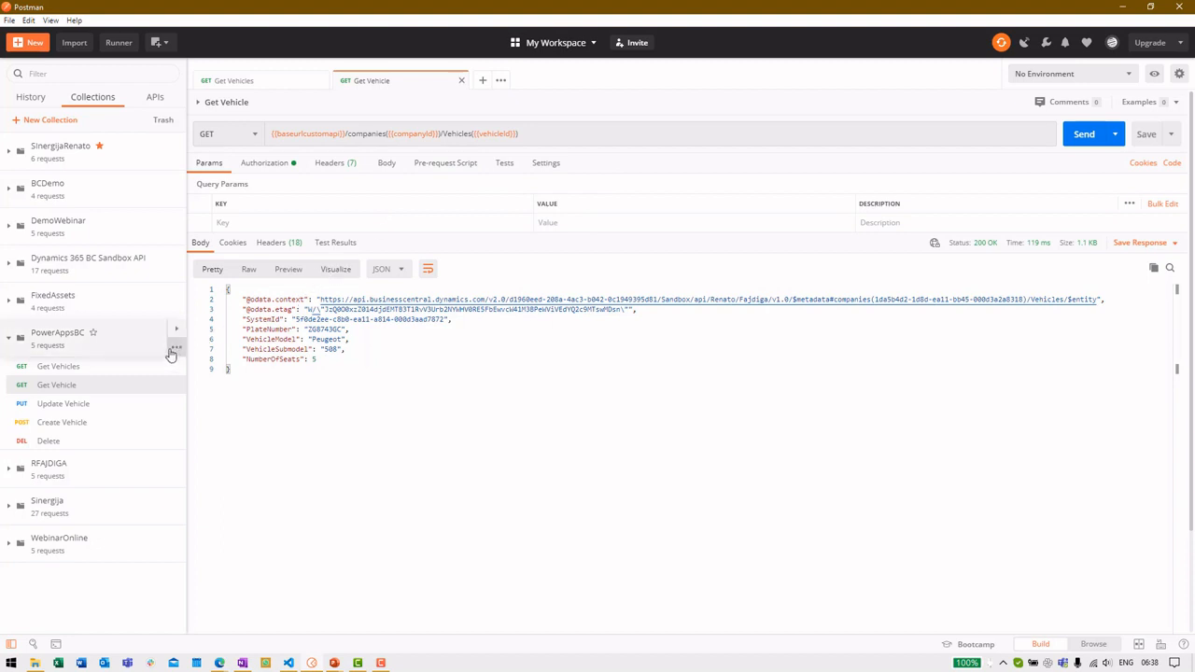
click(176, 347)
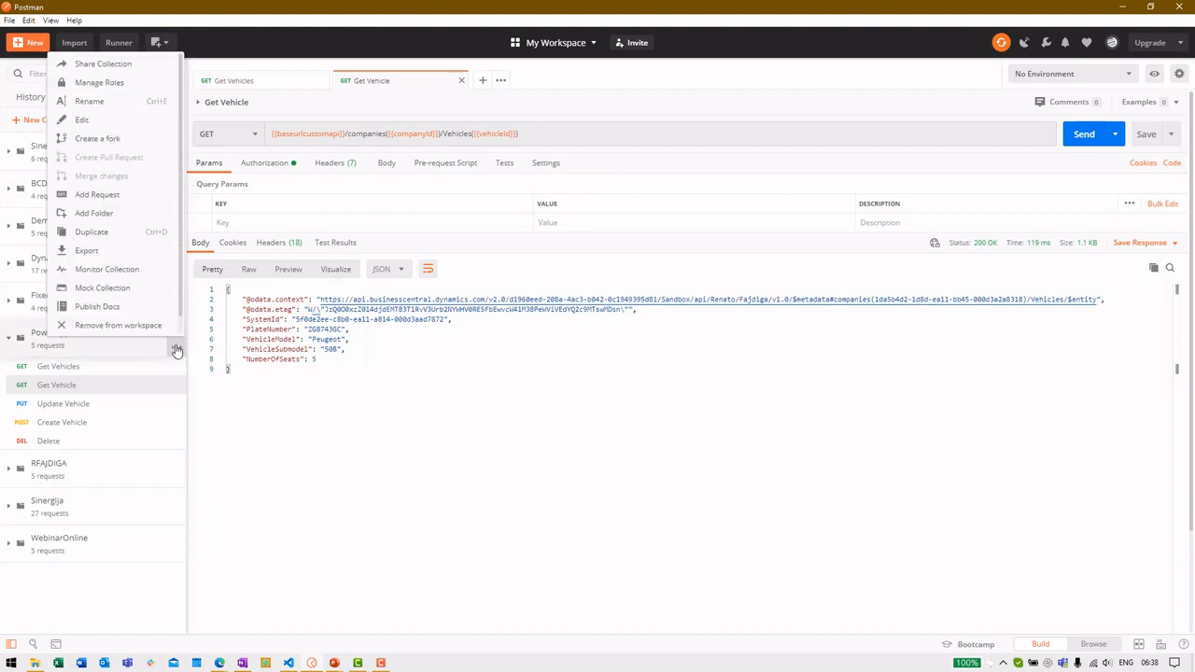
Edit the PowerAppsBC collection to view its variables and Basic Auth username and password
click(110, 119)
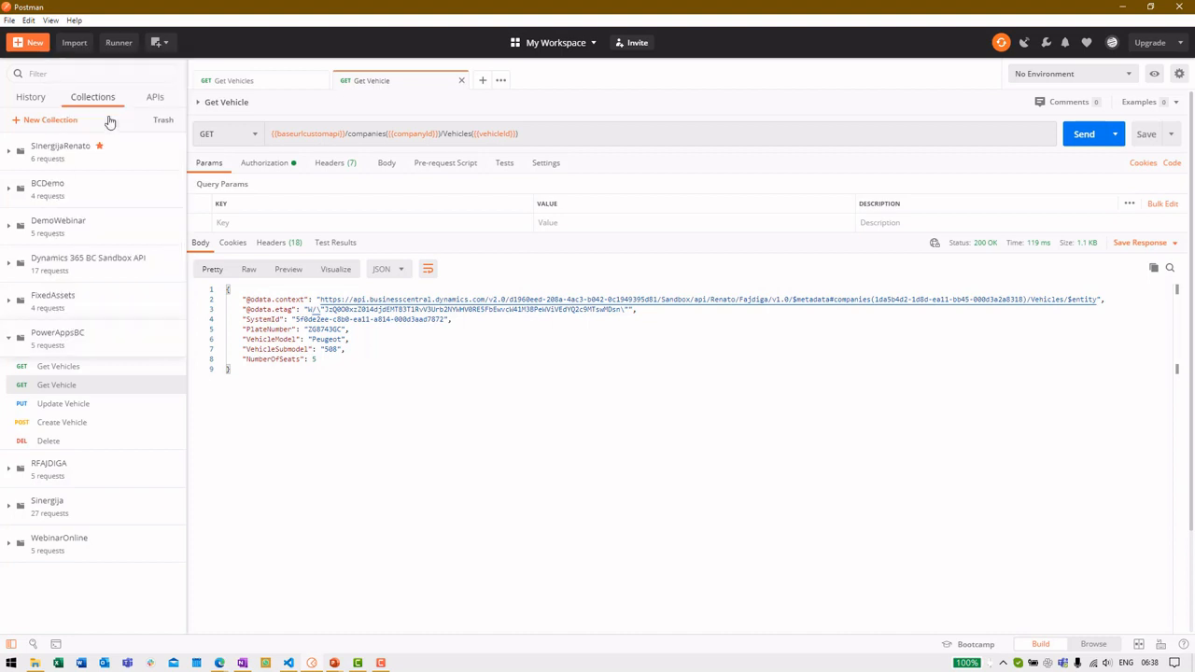
click(661, 168)
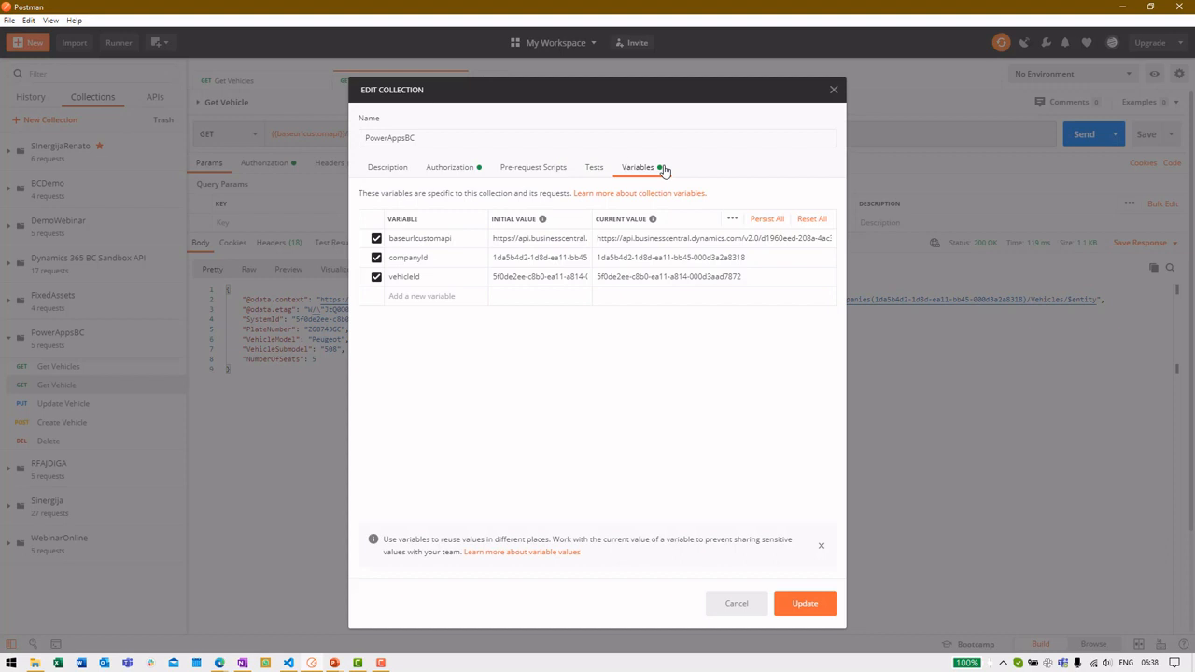
click(471, 177)
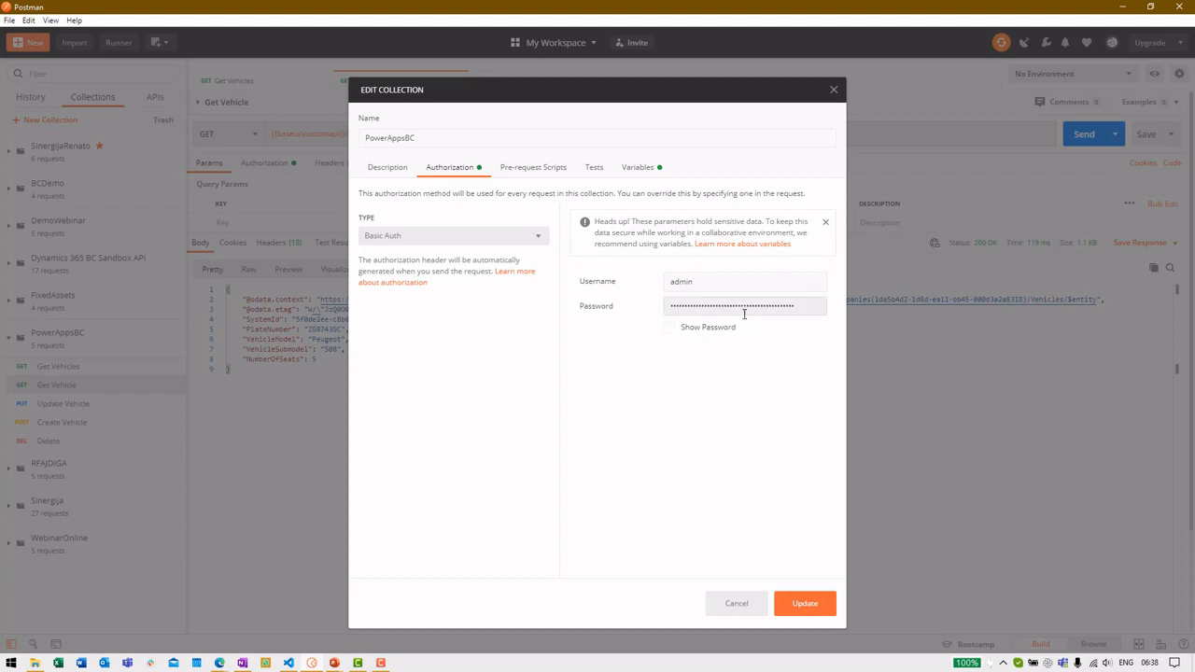
Close the collection settings and open the Users page in Business Central
click(756, 608)
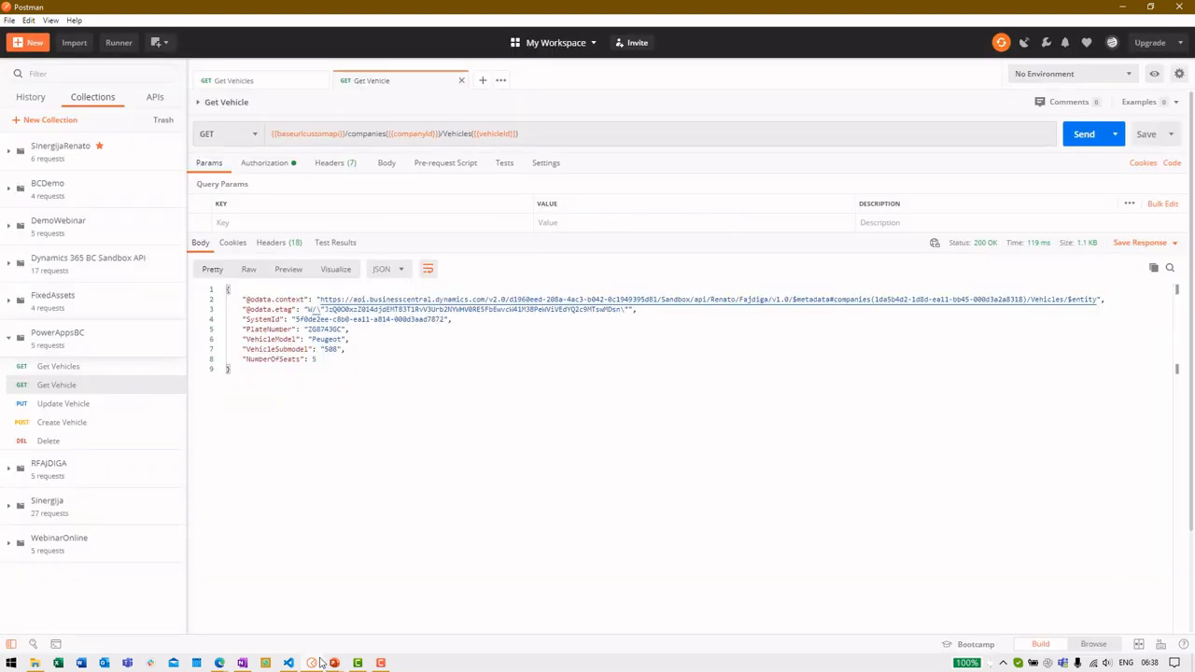
click(219, 663)
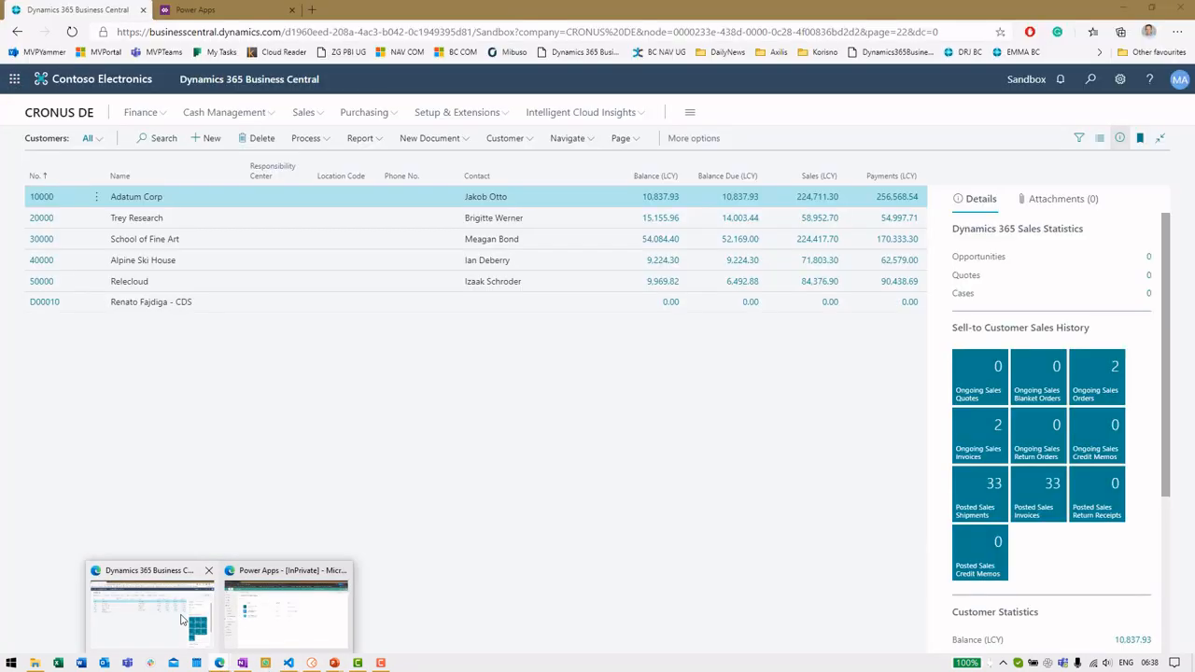
click(154, 609)
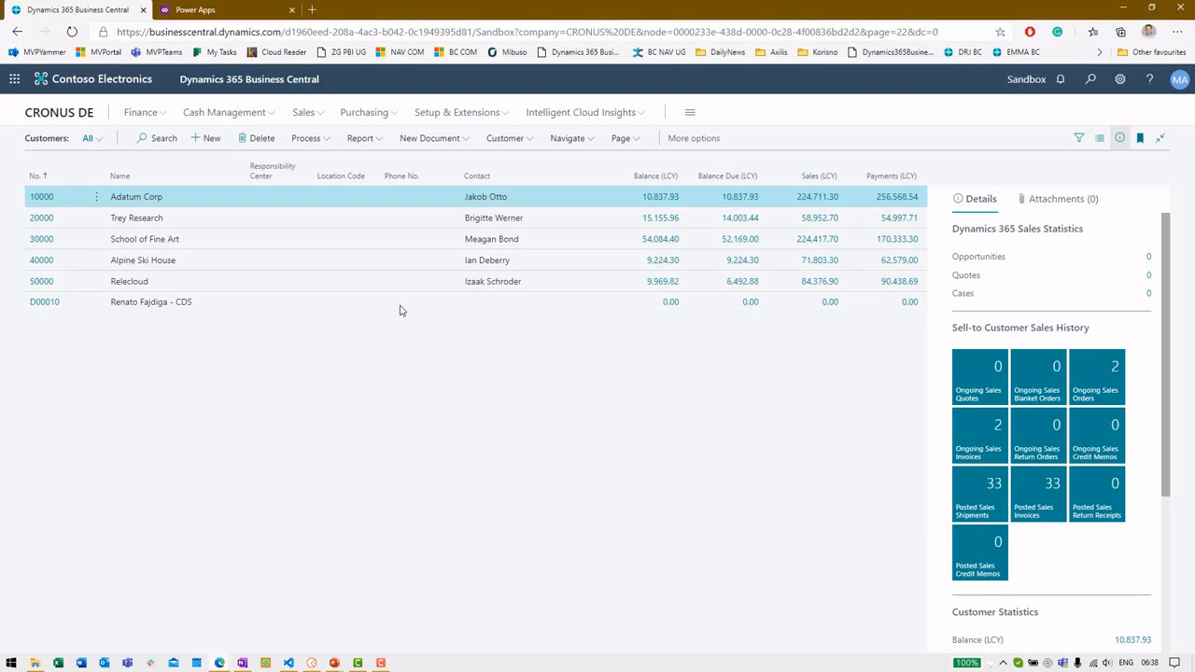
click(1091, 78)
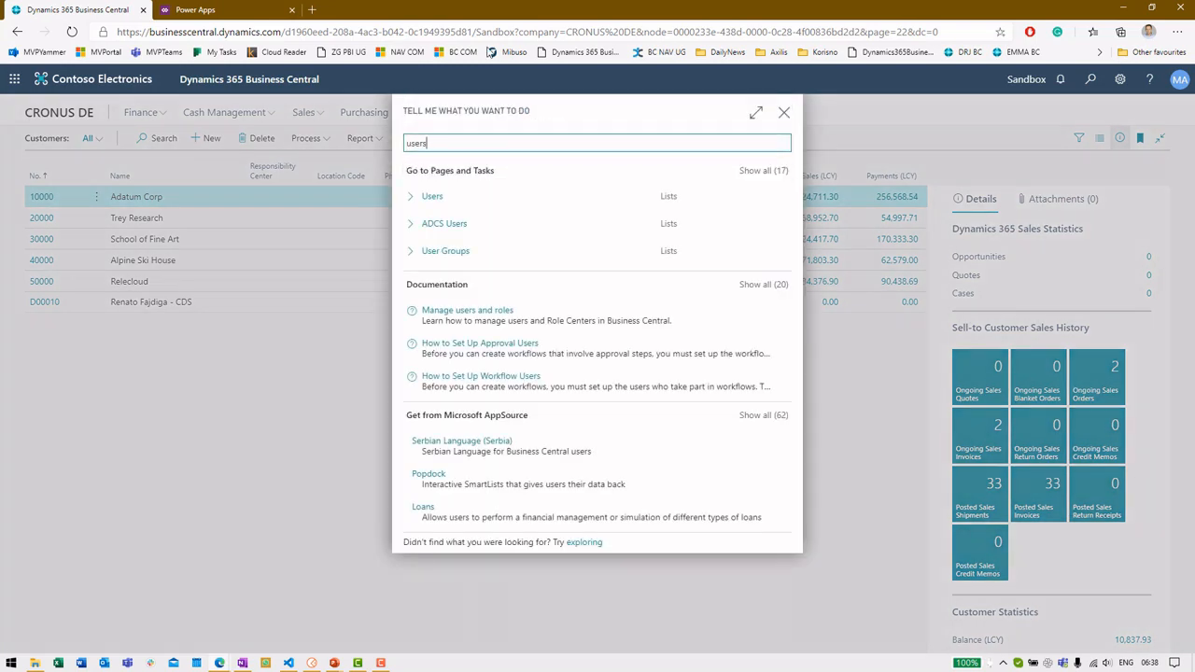
click(564, 200)
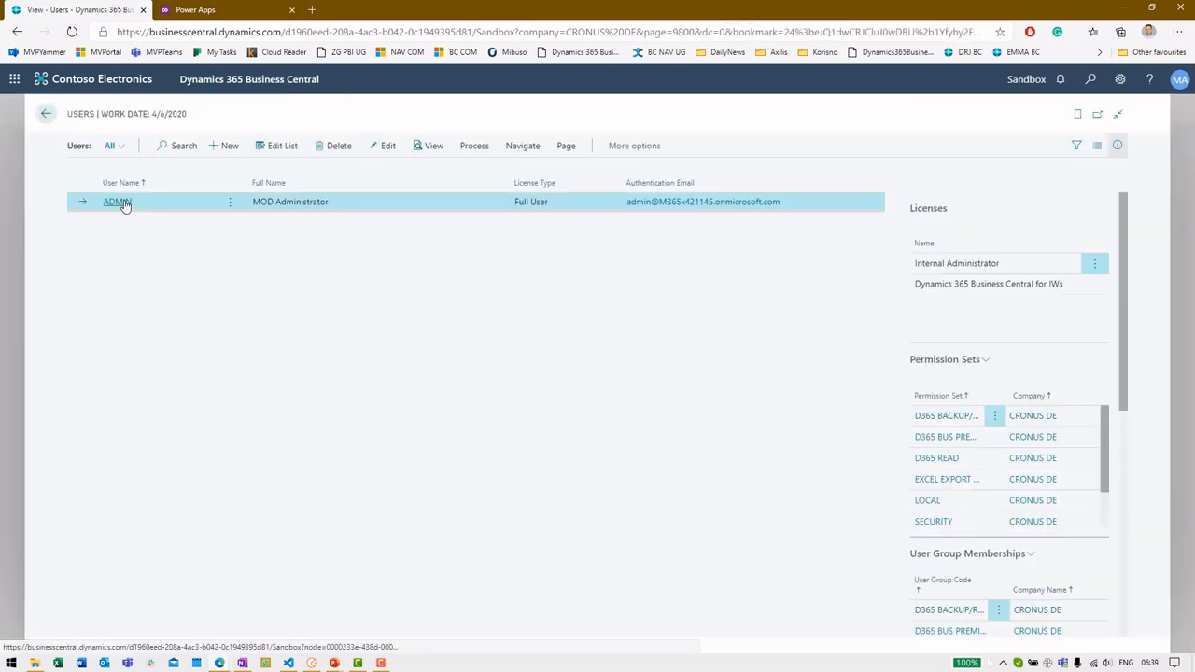
View the admin user's Web Service Access Key, decline regenerating it, and return to Users
click(119, 202)
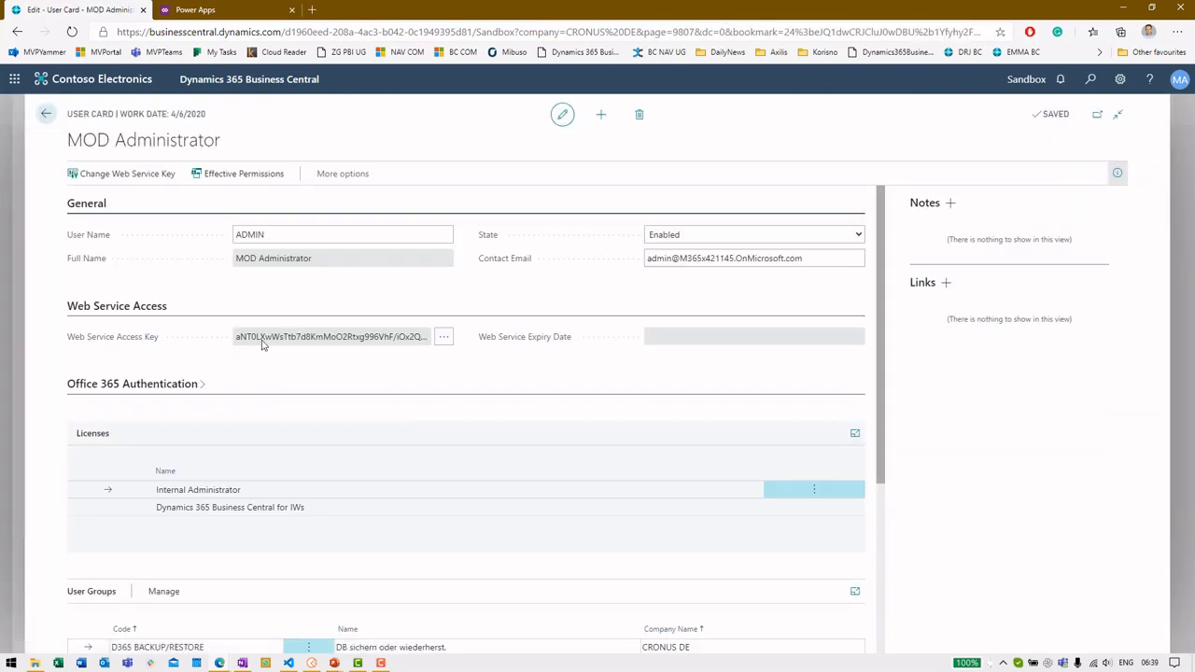
drag(239, 339, 357, 338)
click(364, 338)
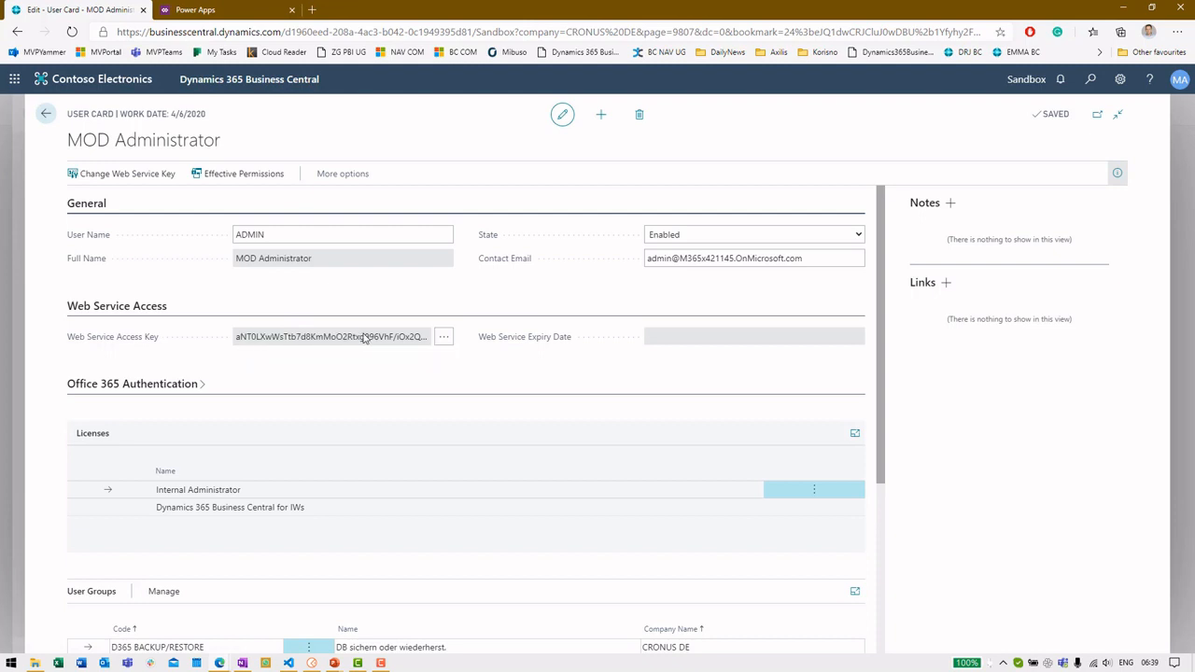
click(446, 338)
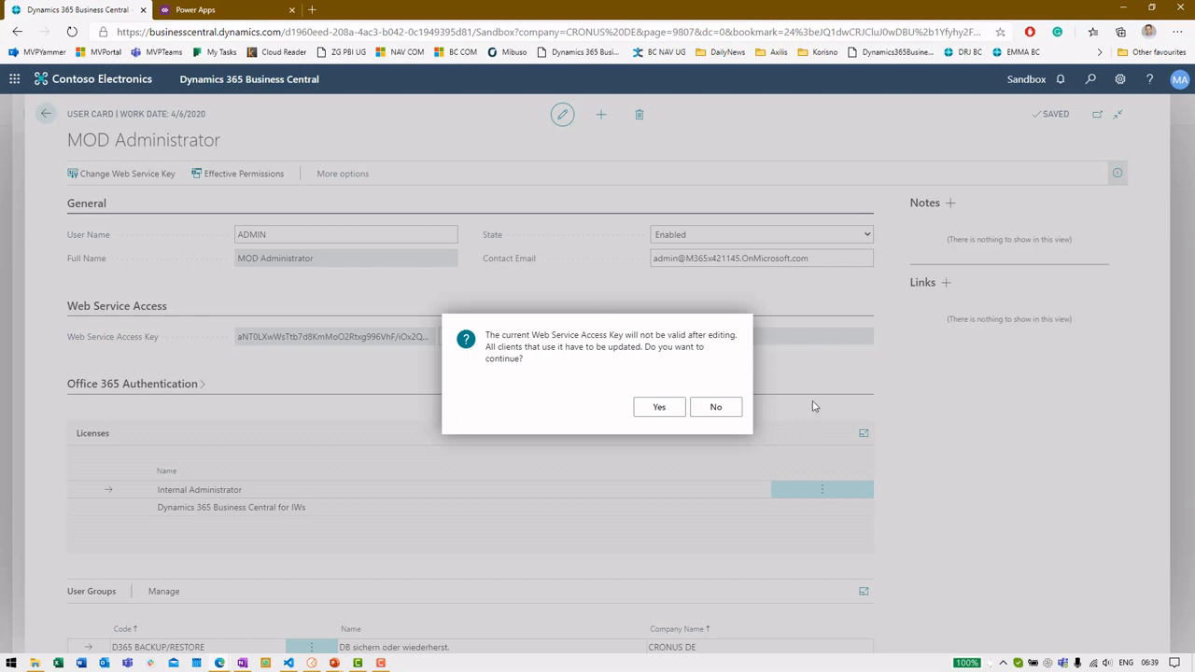
click(727, 411)
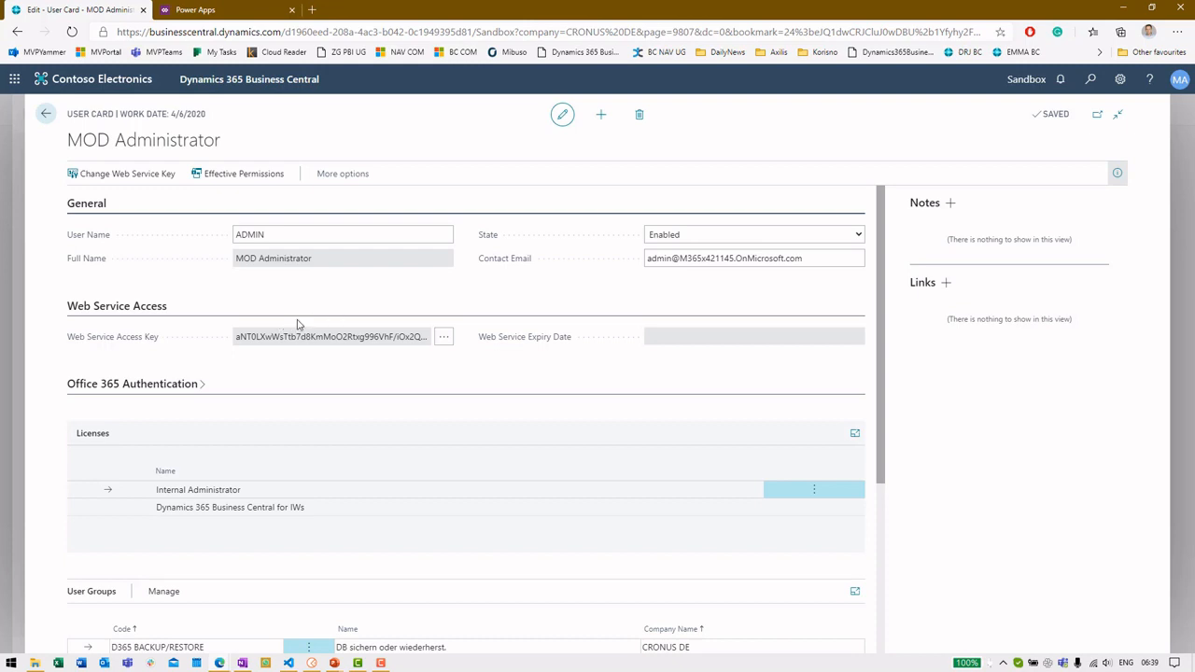
click(45, 114)
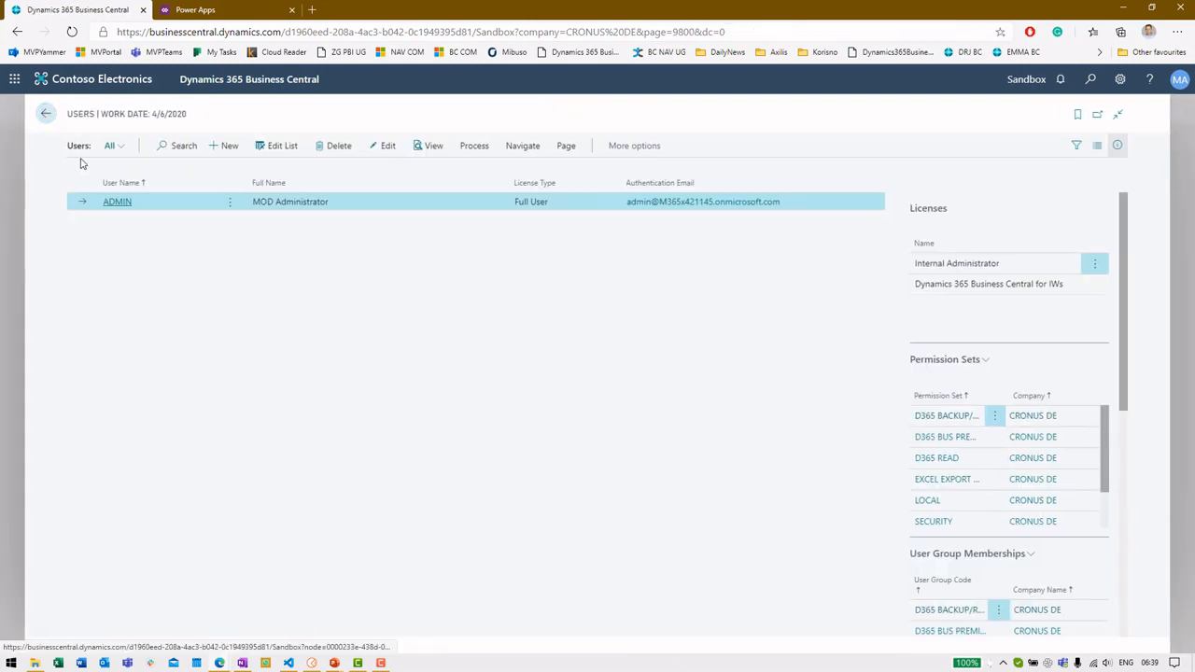
Bring up the Update Vehicle request in Postman
click(333, 664)
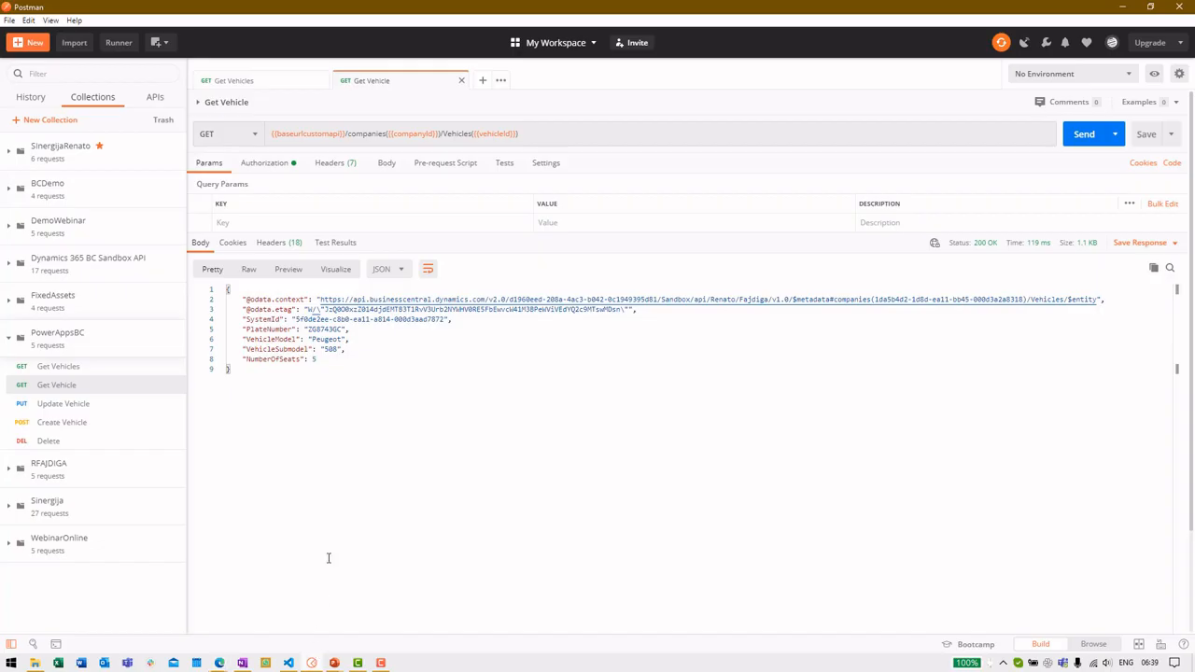
click(89, 402)
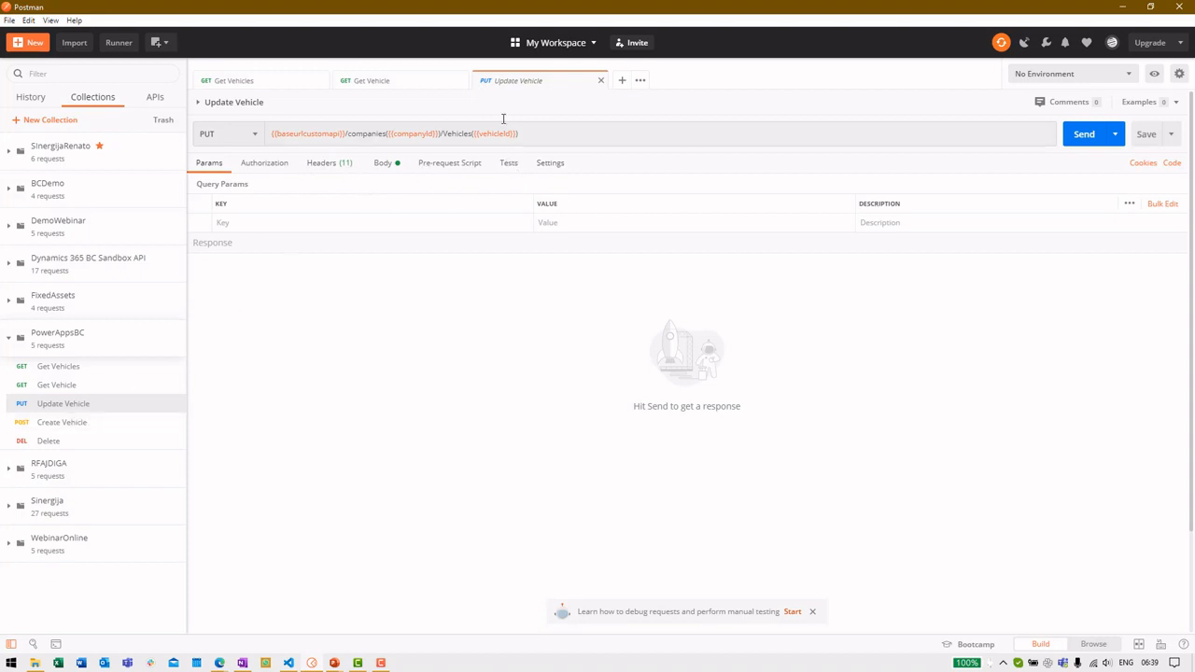
click(71, 385)
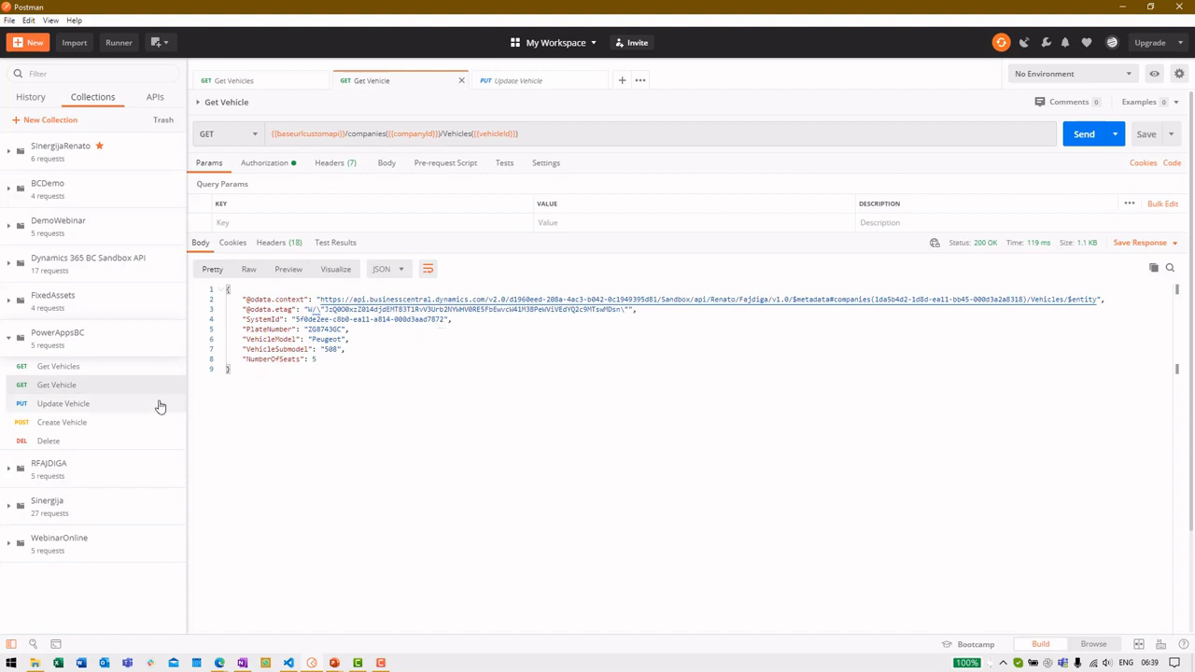
click(97, 406)
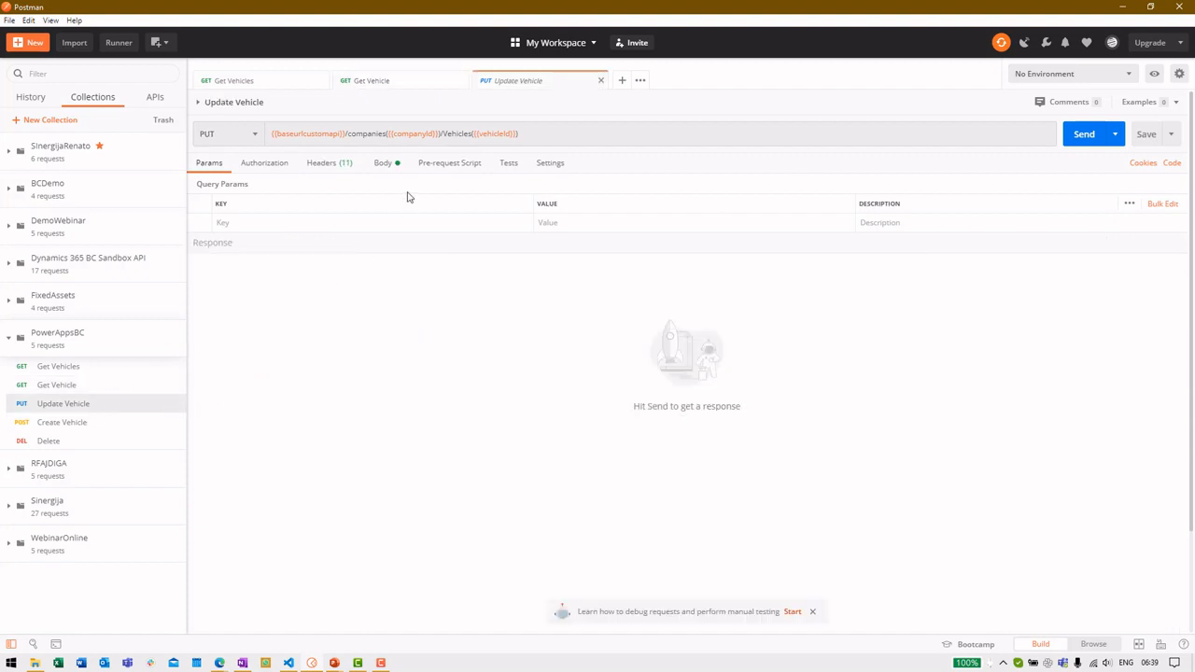
Change the body's VehicleSubmodel from 508 to 3008 and send the PUT, getting 200 OK
click(380, 164)
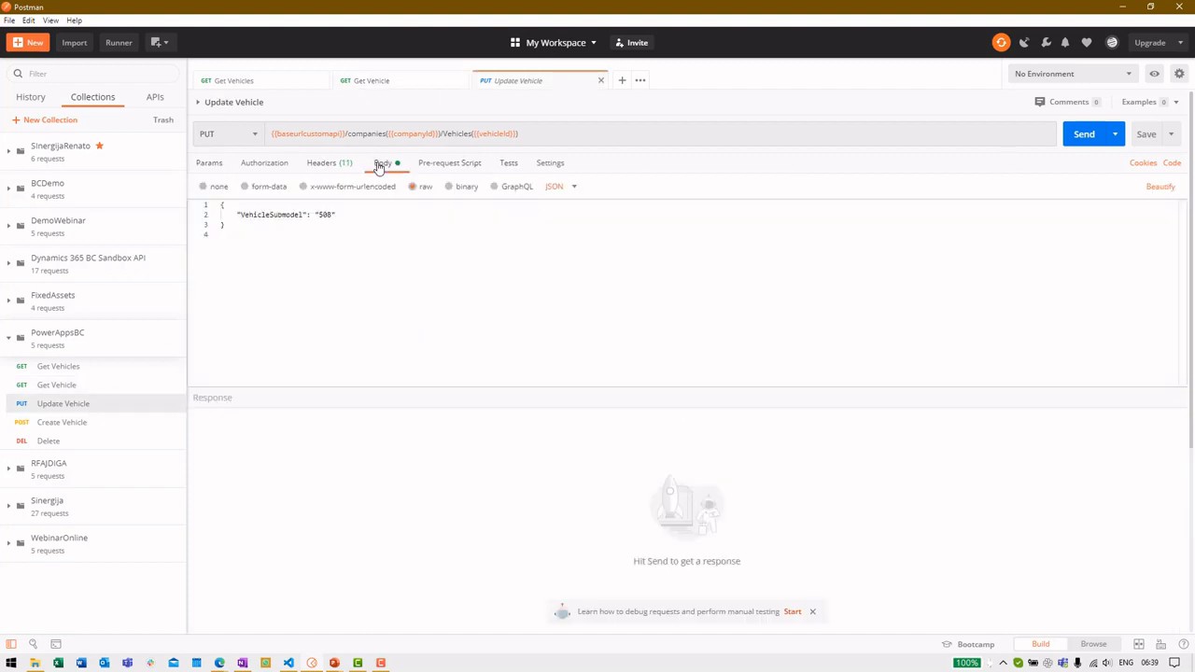
click(322, 214)
key(BackSpace)
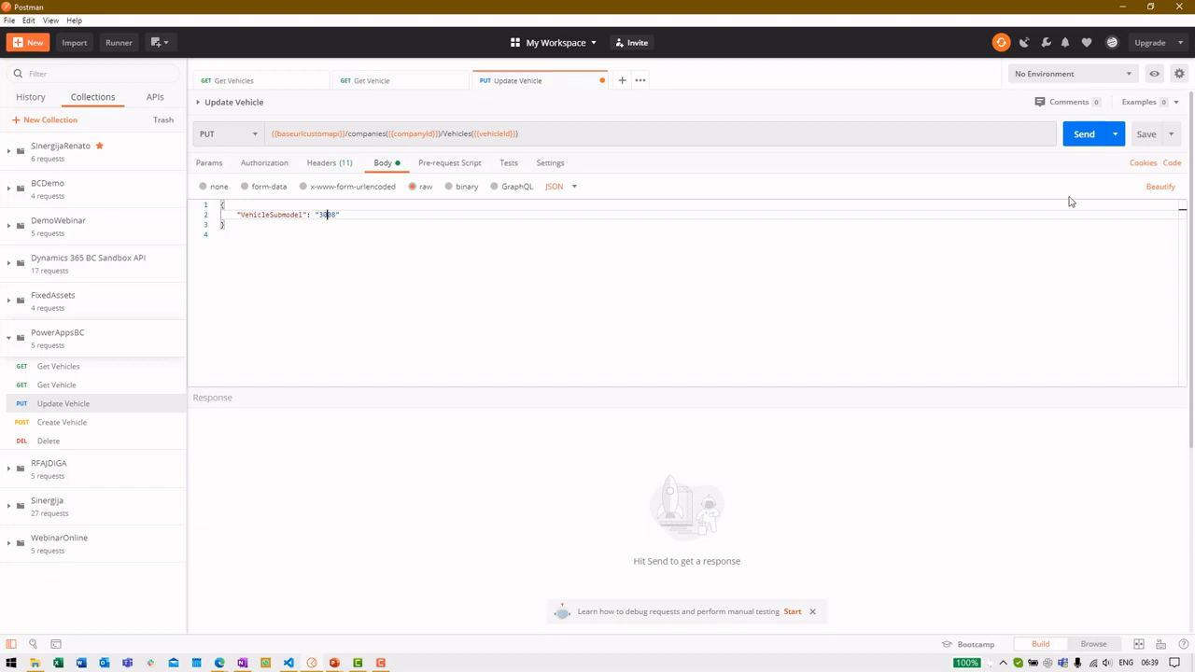
drag(222, 228, 221, 204)
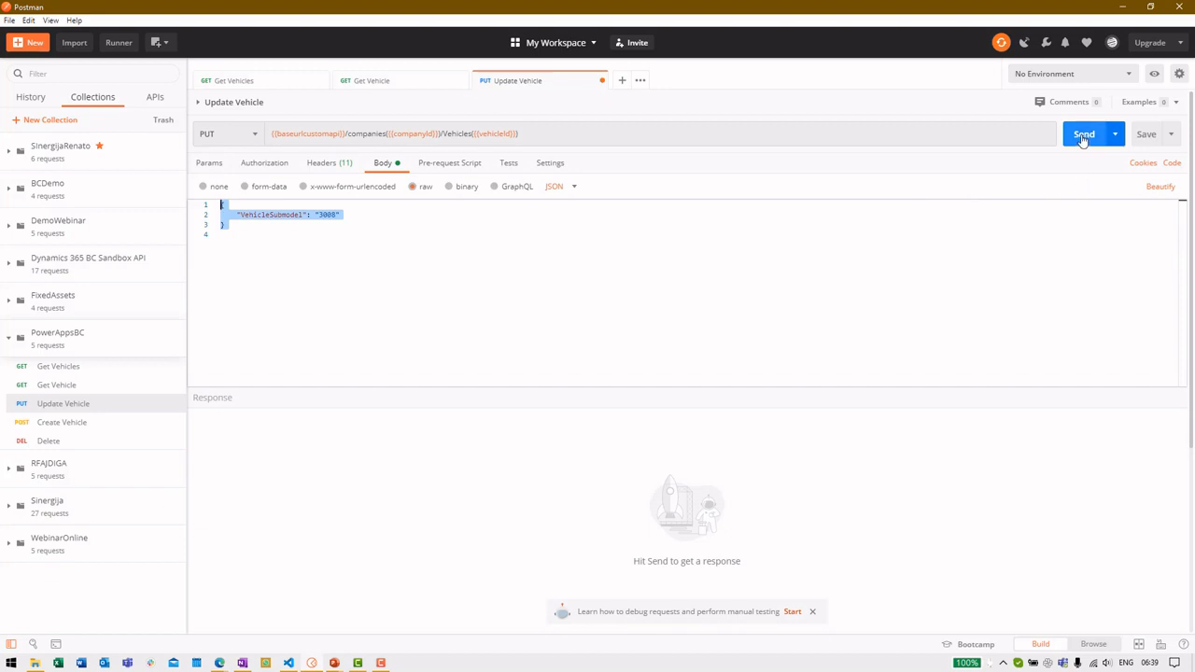
click(1083, 136)
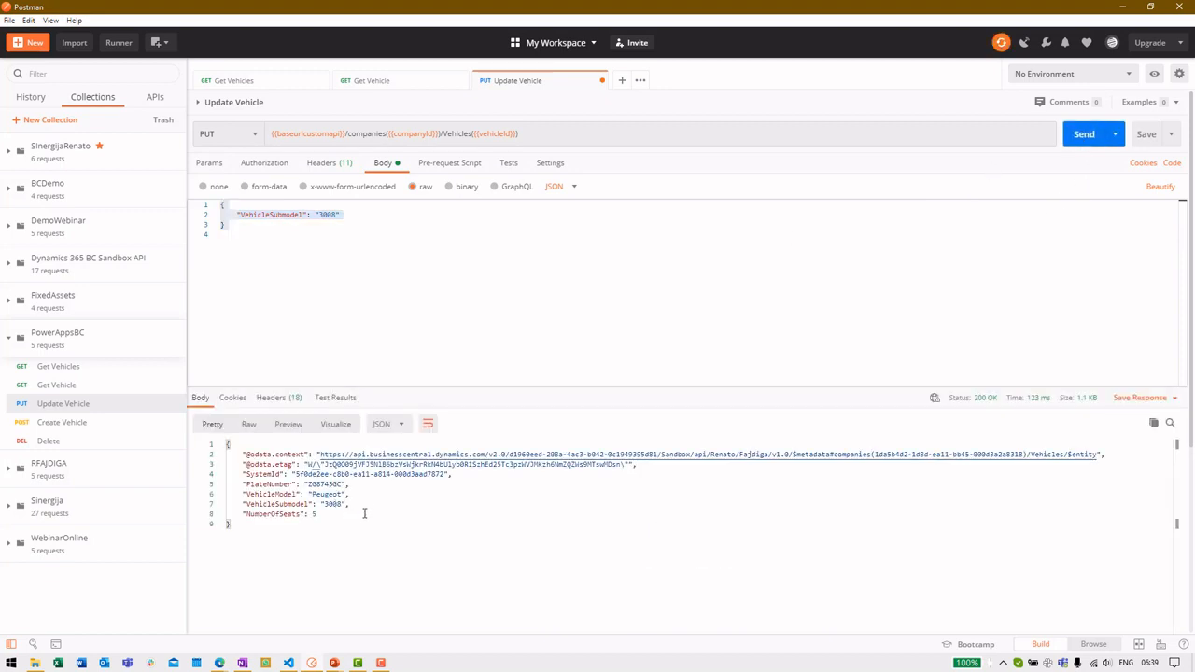
mouse_move(223, 664)
click(266, 633)
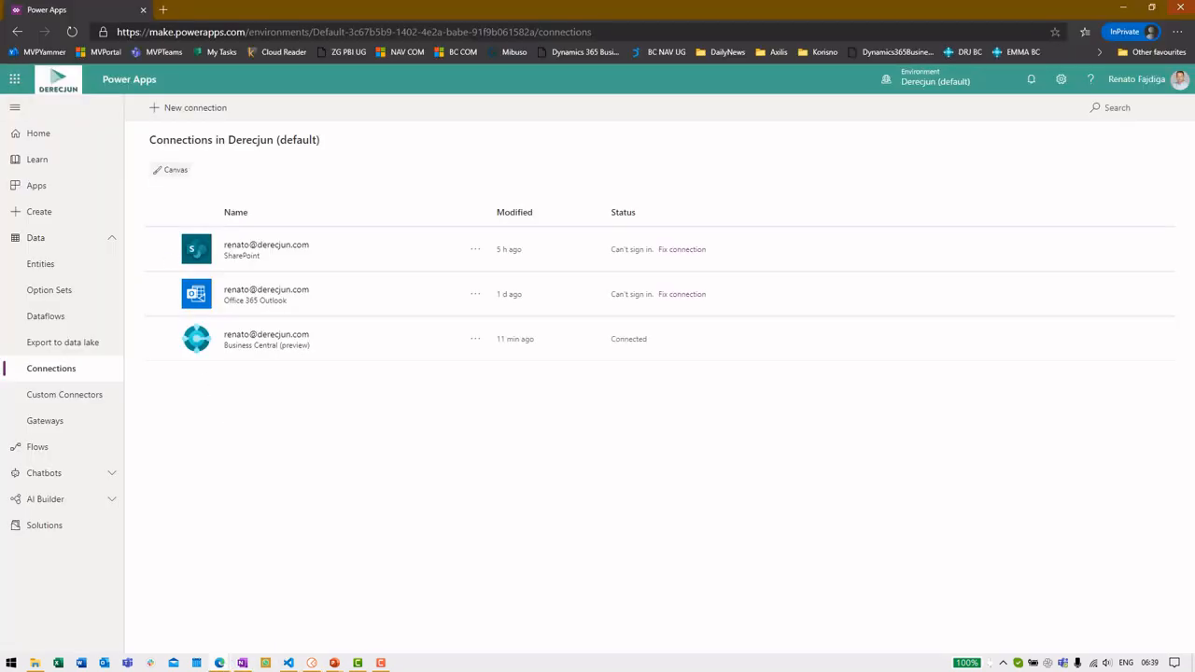
Search 'vehic' in Business Central and confirm ZG8743GC now shows submodel 3008 in Vehicle List
click(1181, 9)
key(alt+Tab)
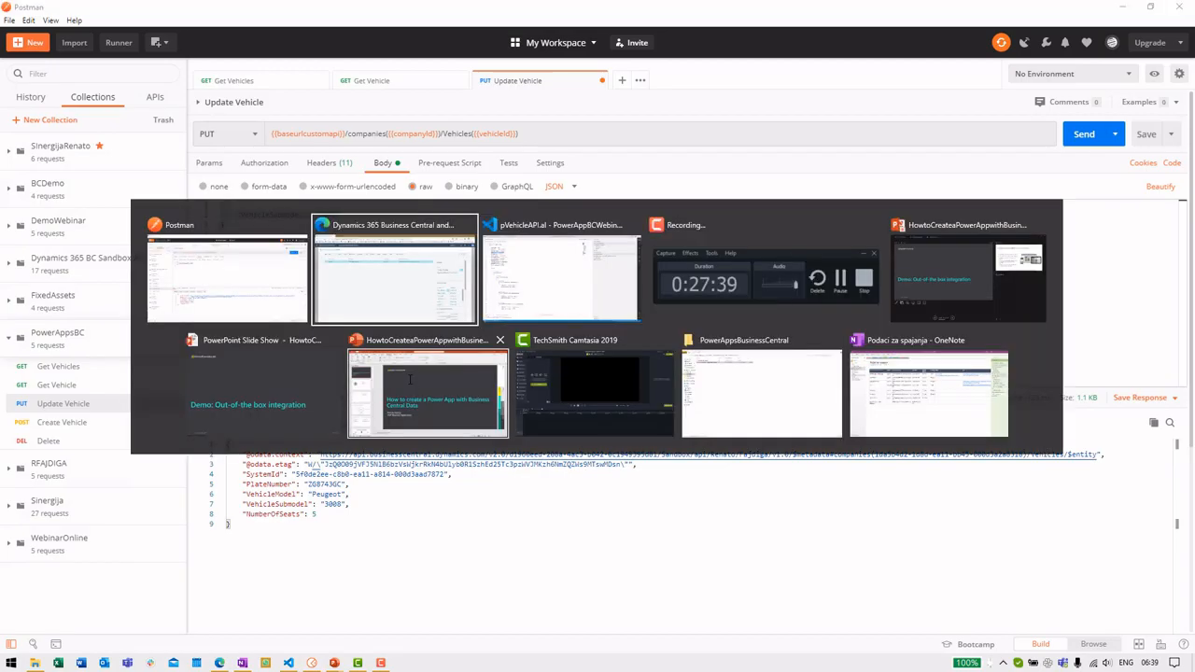
click(1090, 80)
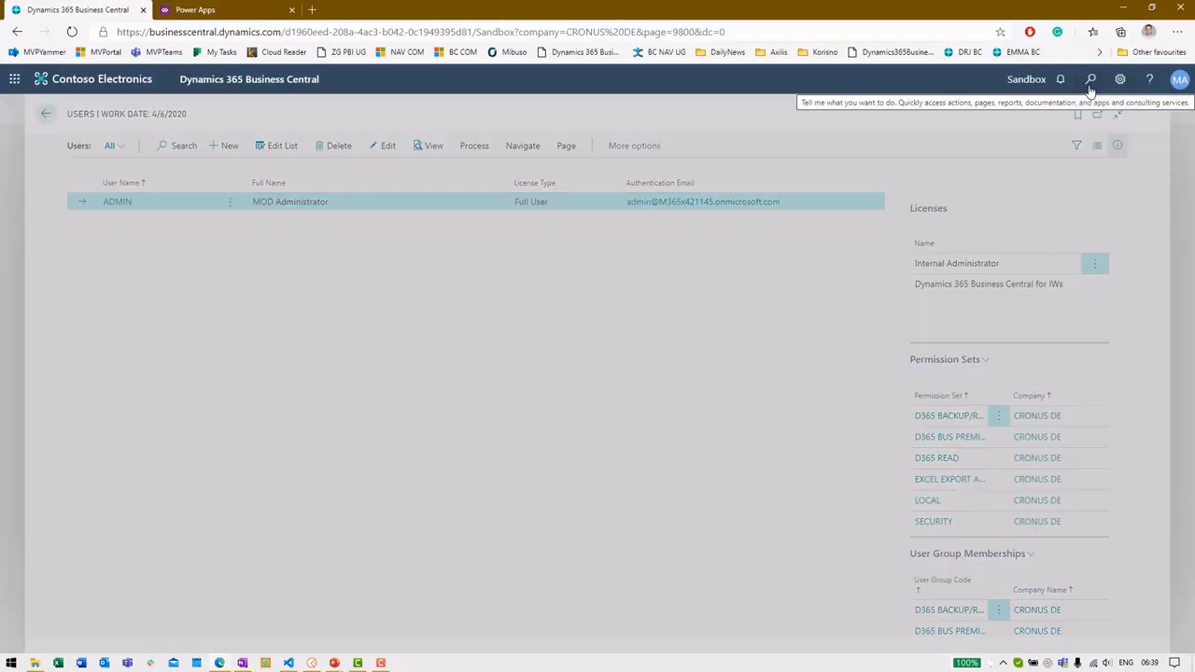
text(vehicle)
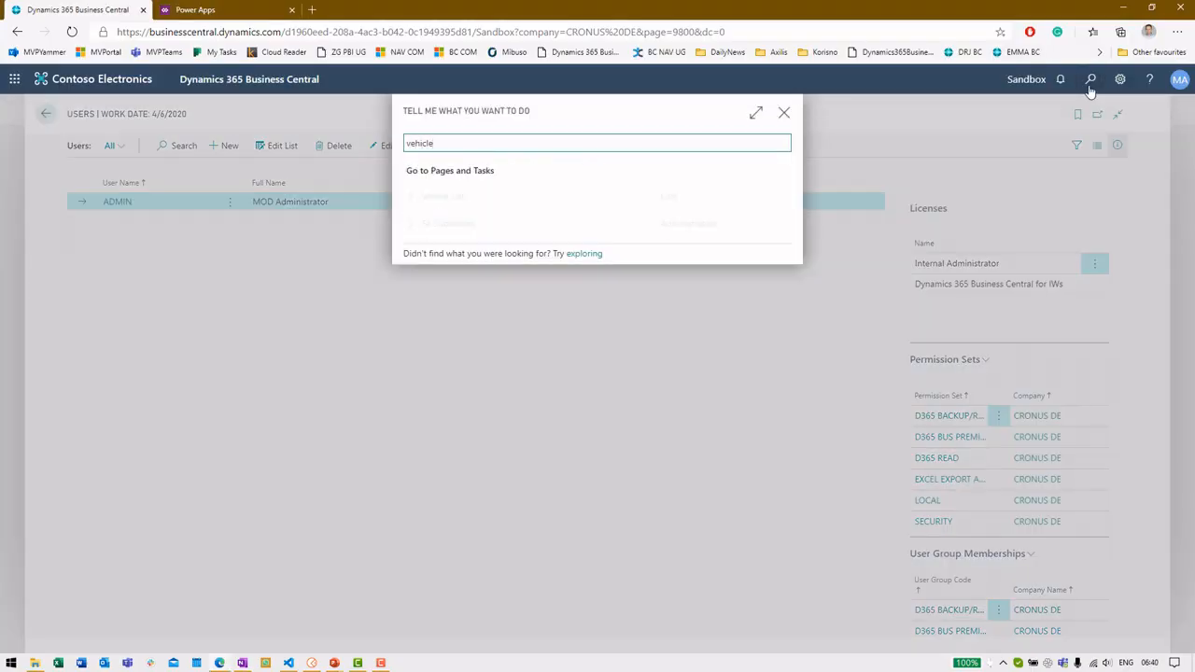
click(734, 196)
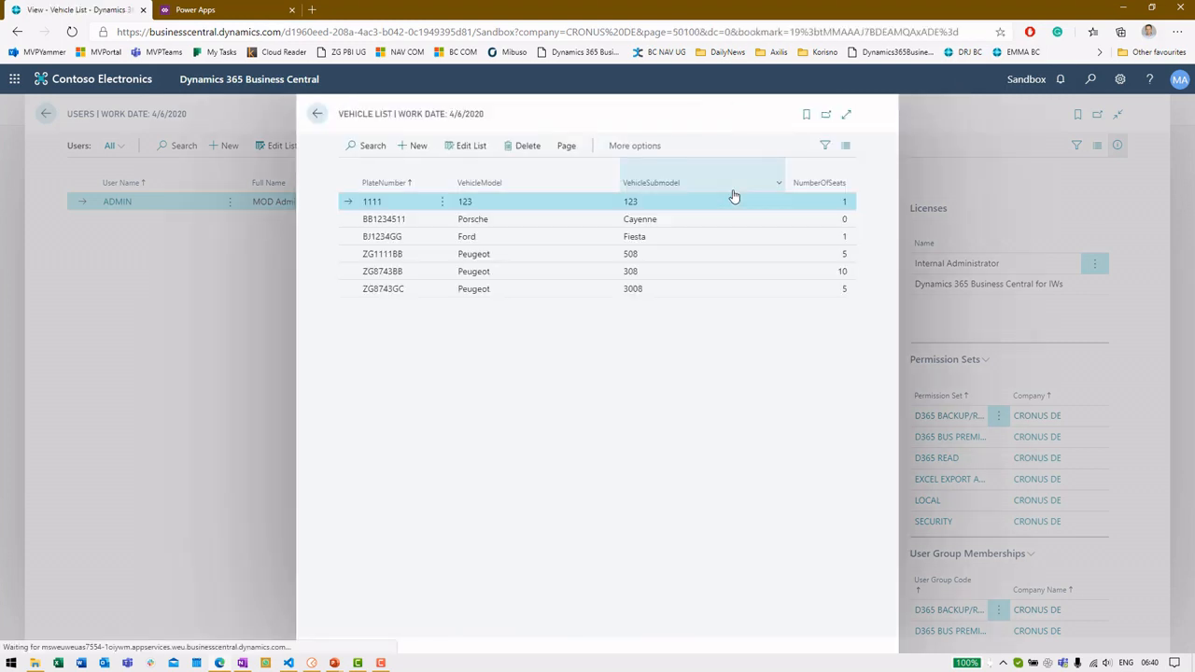
click(670, 293)
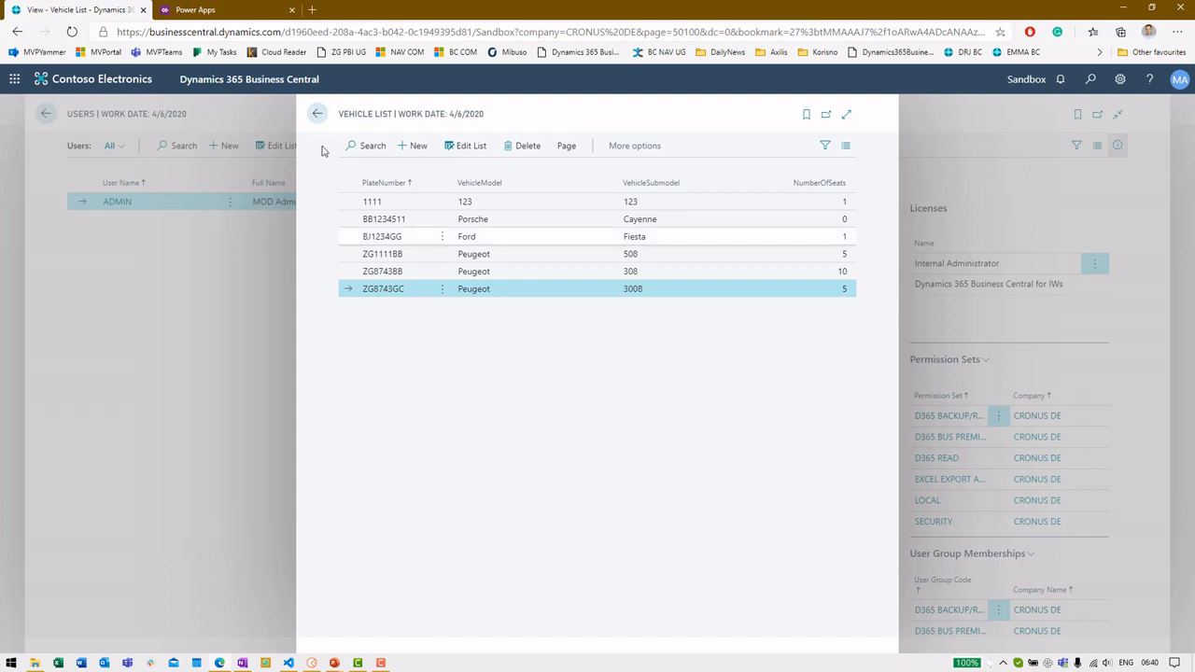
key(ctrl+Tab)
click(581, 492)
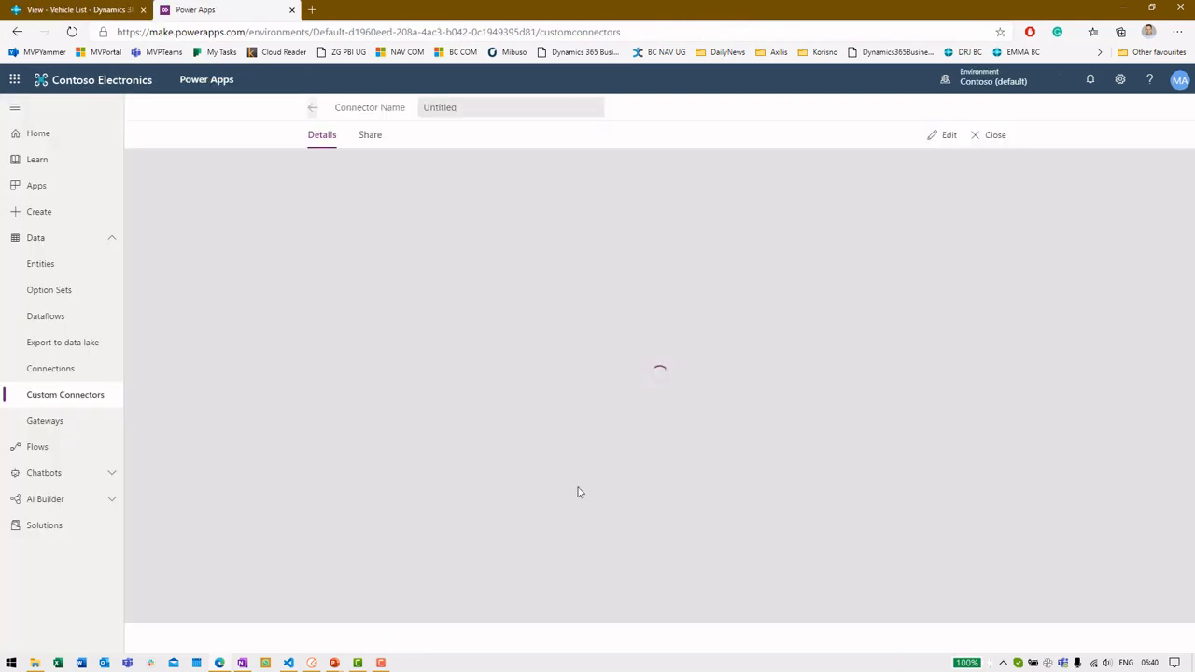
Edit Test Vehicles and compare its host and base URL with Postman's baseurlcustomapi variable
click(313, 108)
click(946, 494)
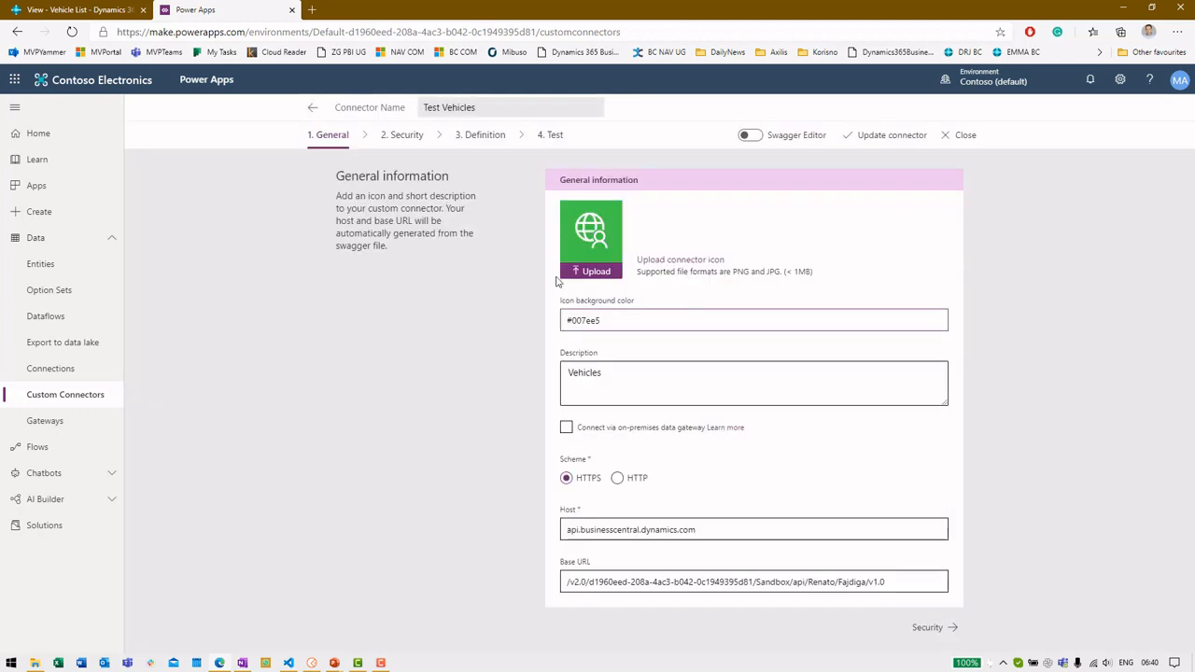
drag(714, 529, 549, 533)
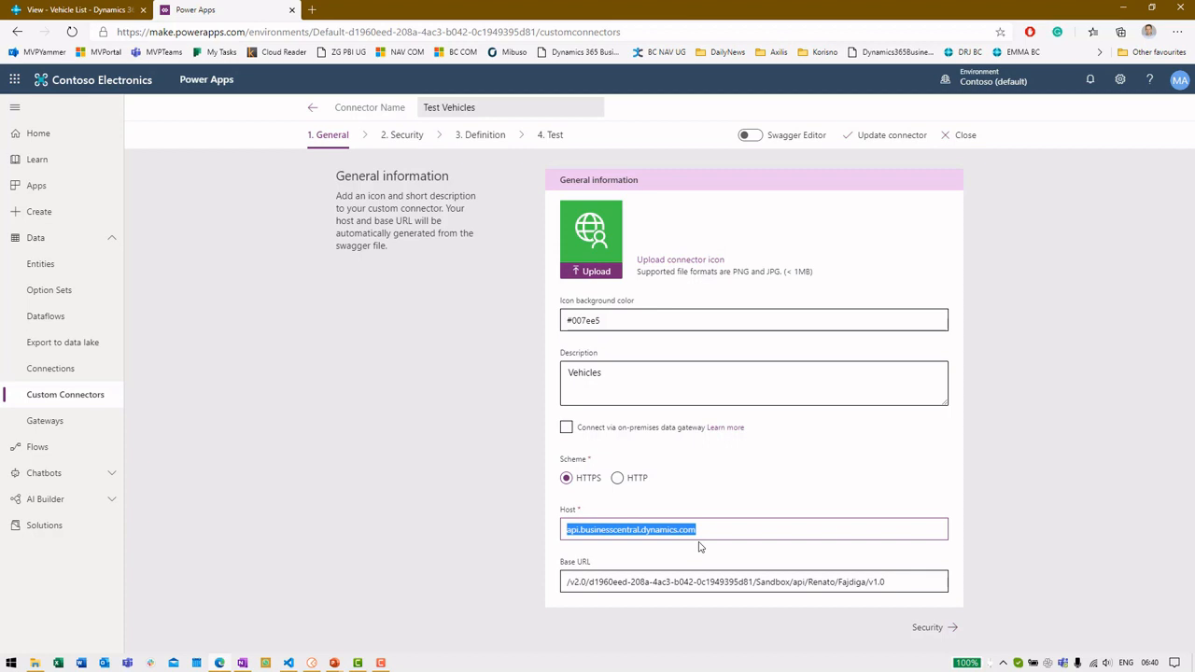
drag(568, 582, 890, 583)
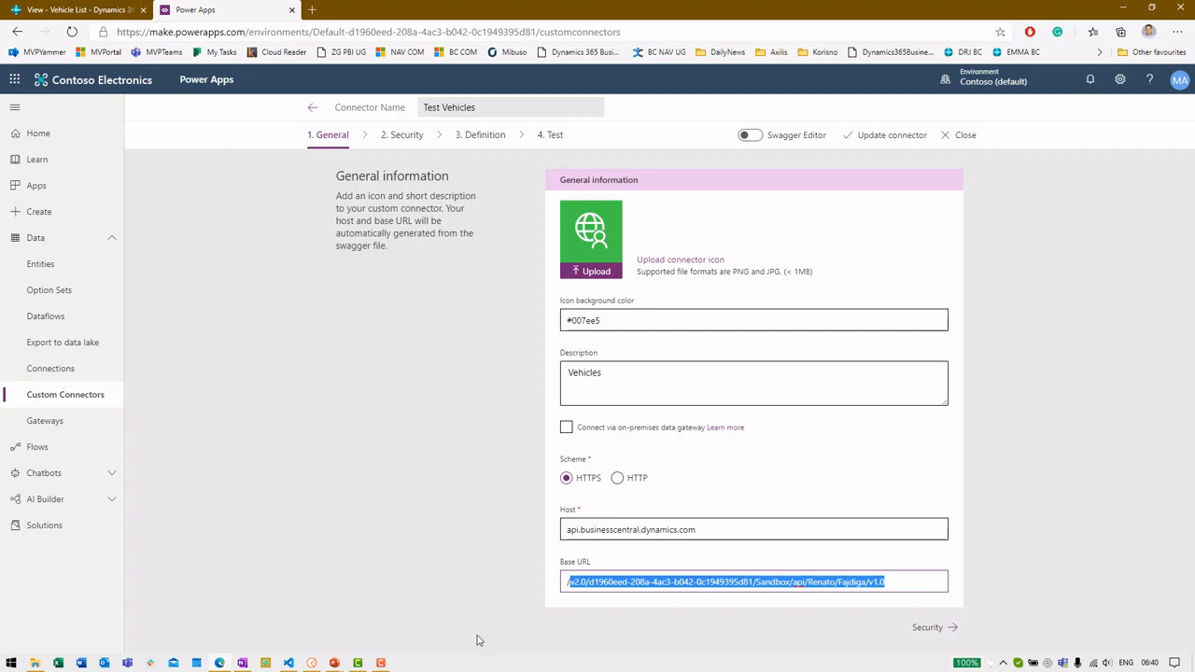
click(312, 663)
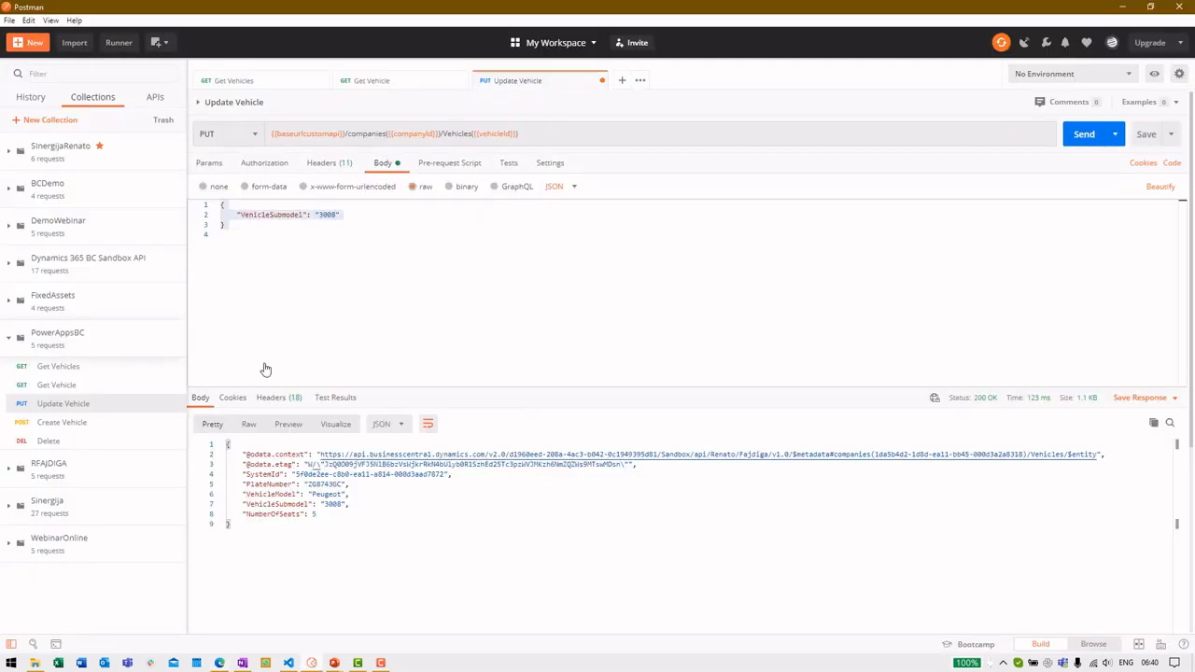
mouse_move(299, 135)
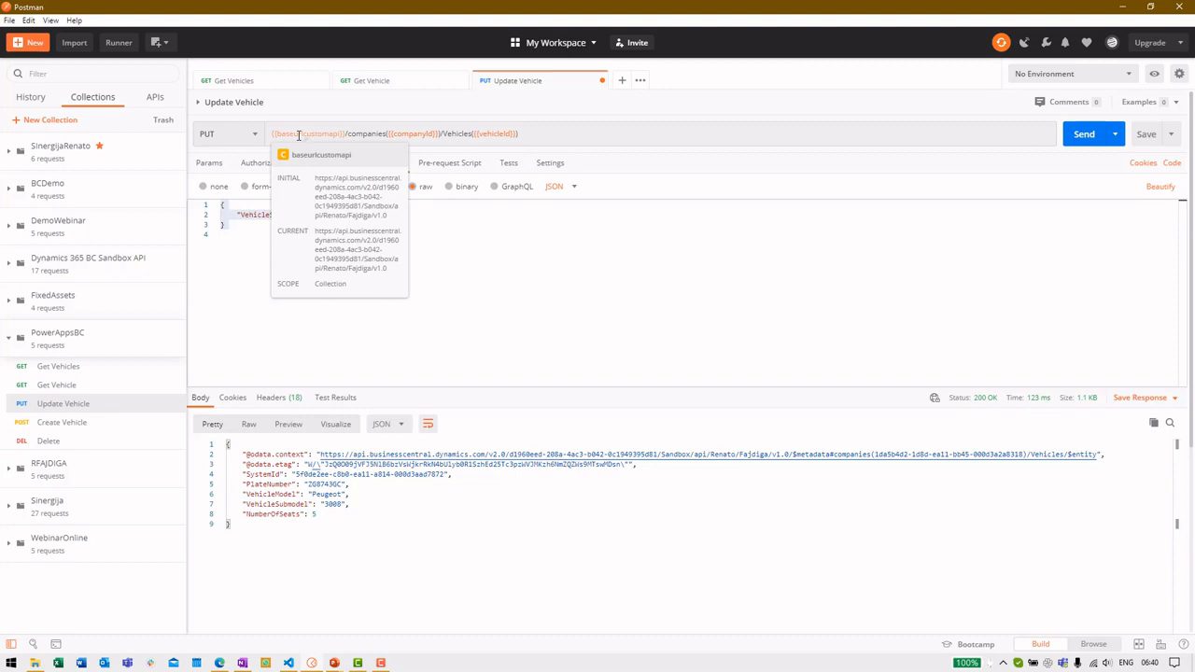
key(alt+Tab)
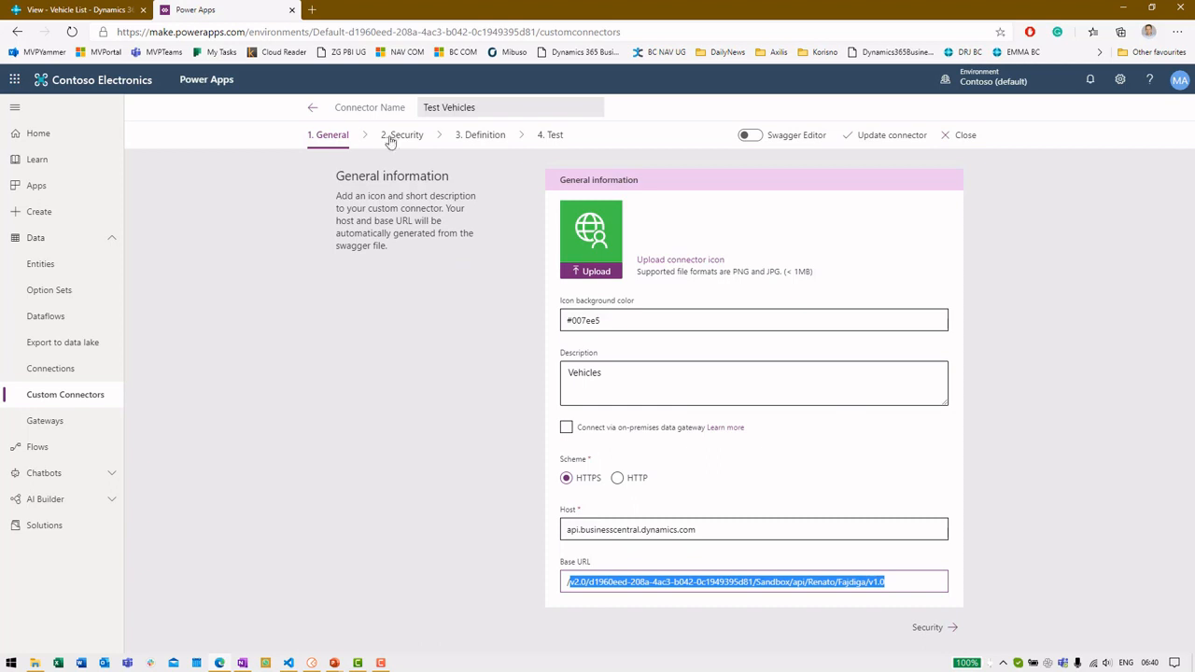
Move the Test Vehicles connector wizard to its 2. Security step, set to Basic authentication
click(394, 135)
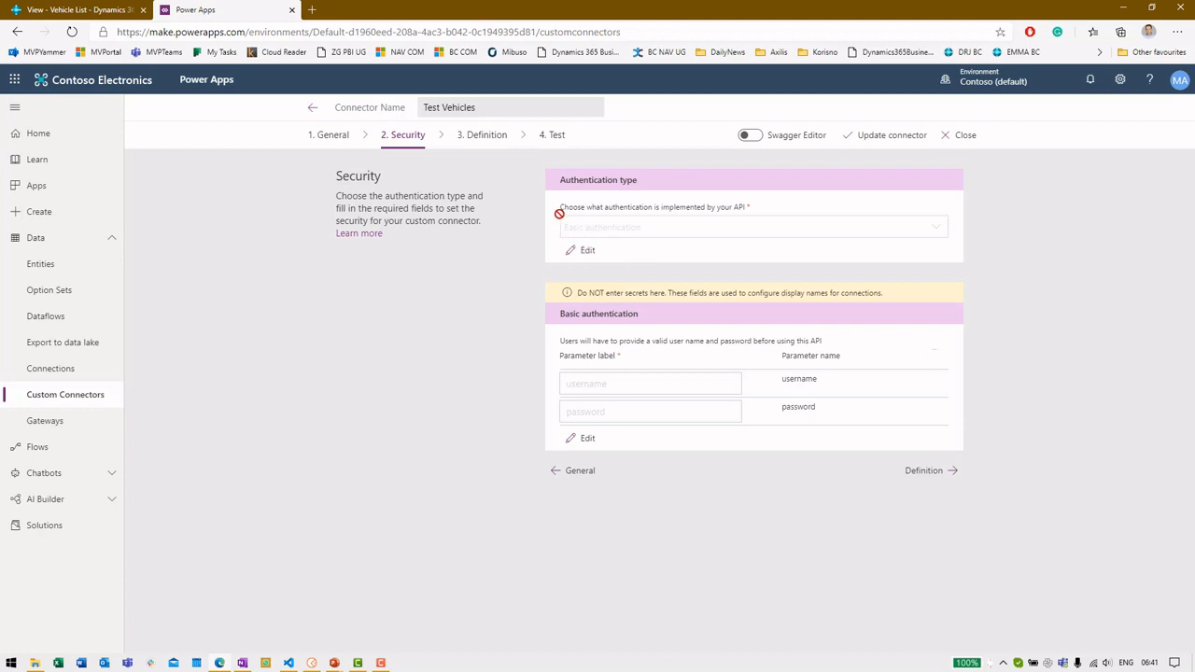
Review the Get and Create action definitions in the connector's Definition step
click(490, 136)
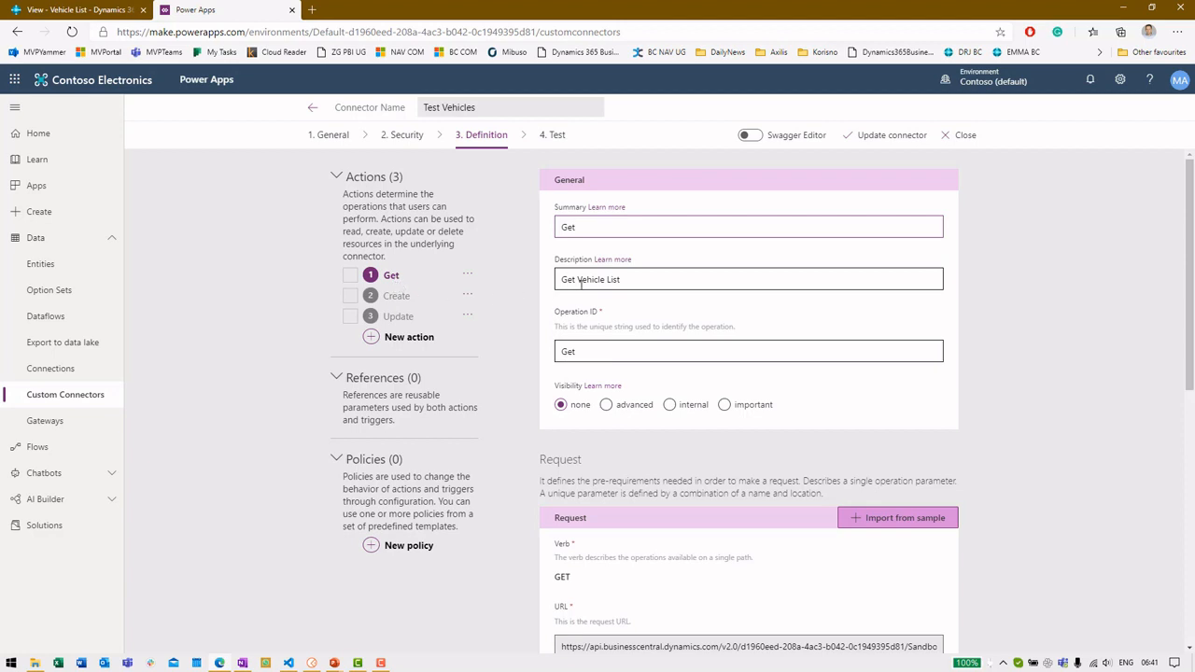
scroll(641, 281, down, 3)
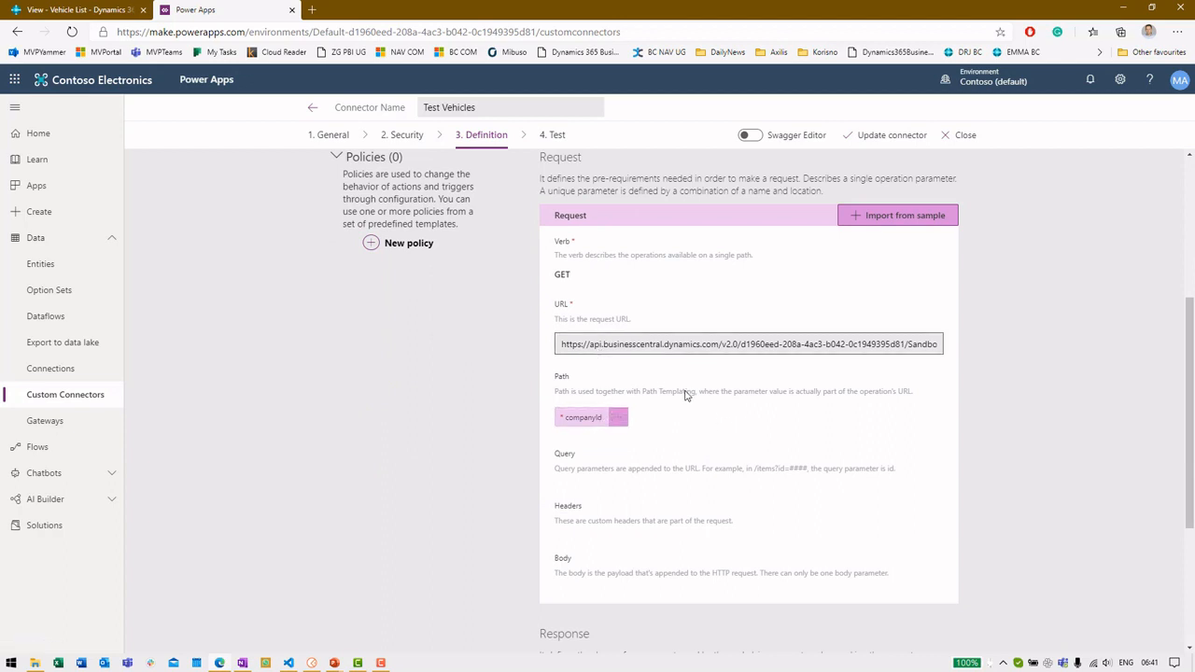
scroll(686, 397, down, 3)
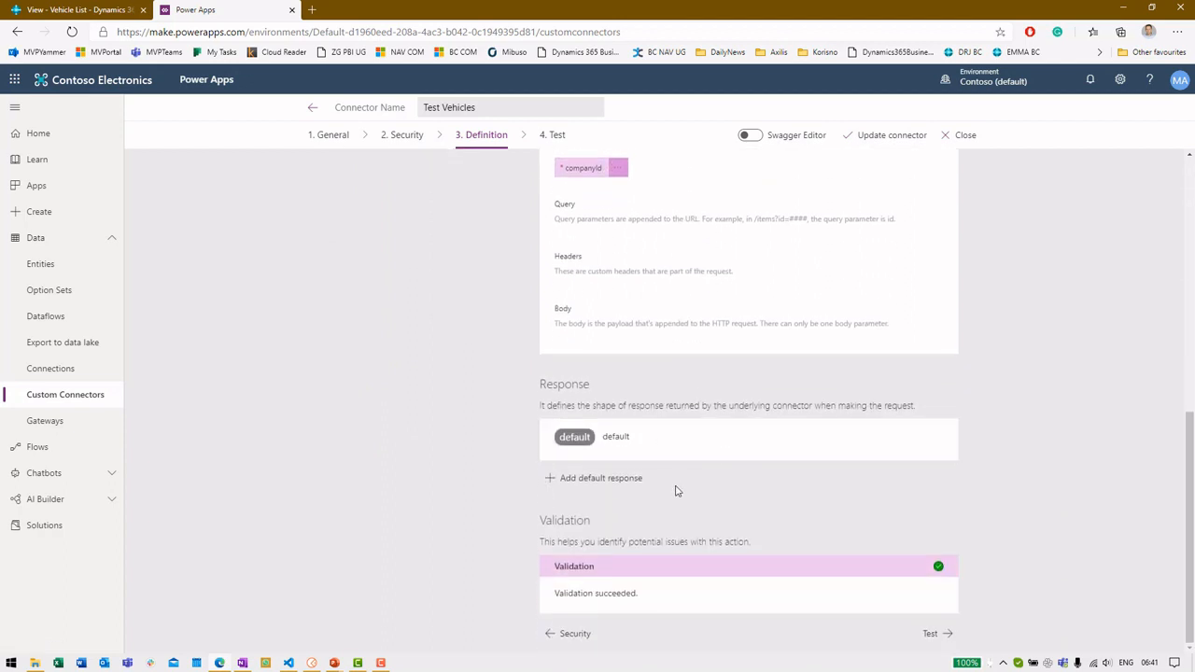
scroll(668, 490, up, 10)
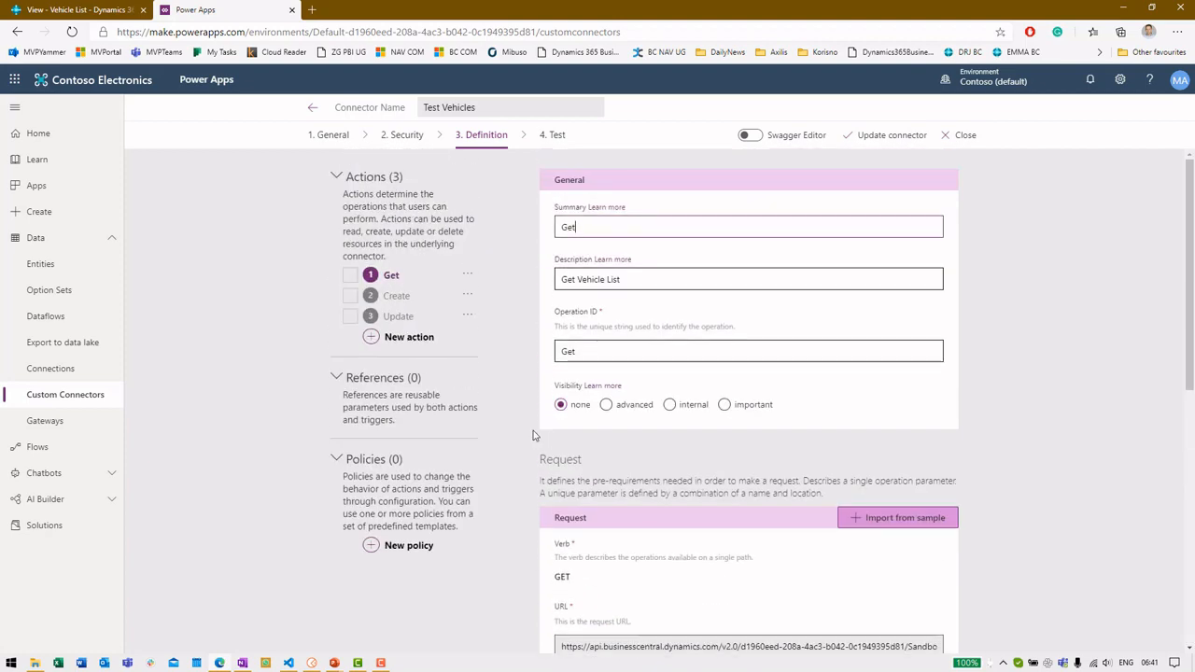
click(407, 295)
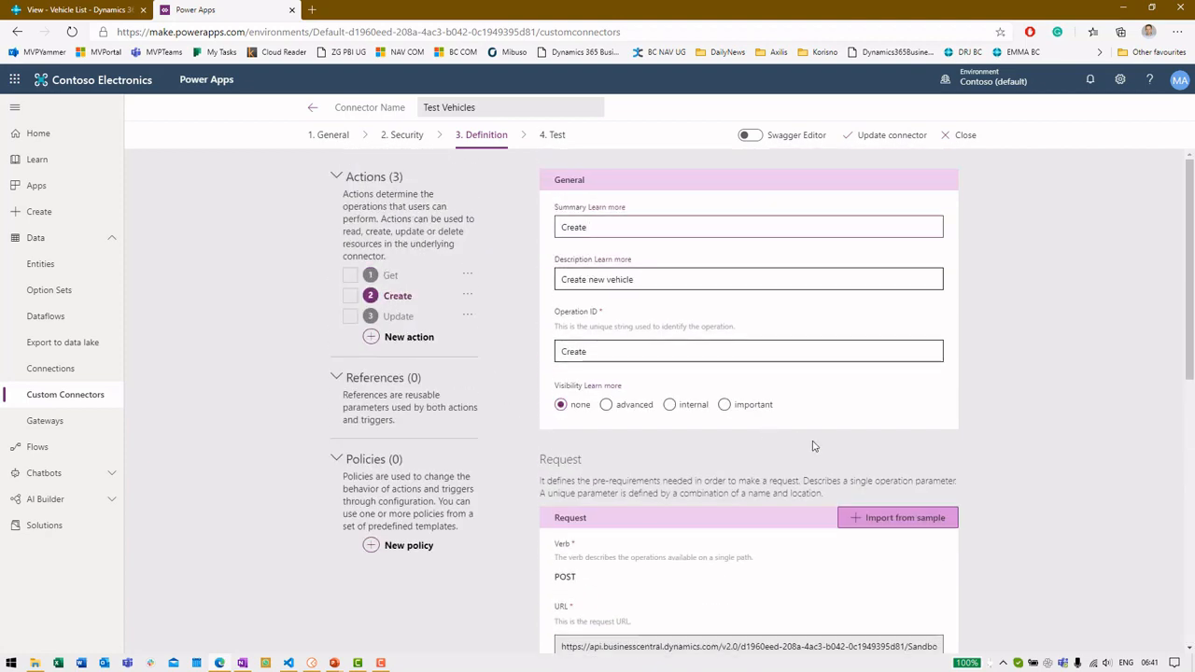
scroll(812, 446, down, 5)
scroll(803, 446, down, 2)
scroll(787, 448, up, 2)
scroll(765, 454, down, 2)
Inspect the Create action's default response fields, then go back and show the Apps list
click(652, 435)
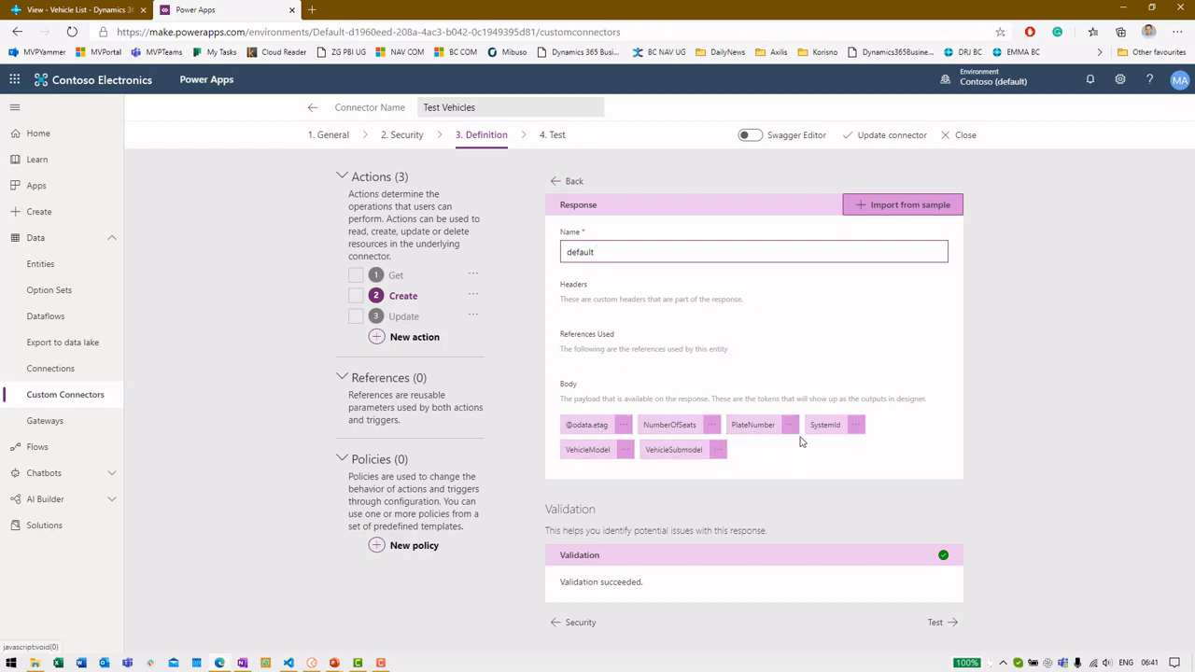
click(557, 183)
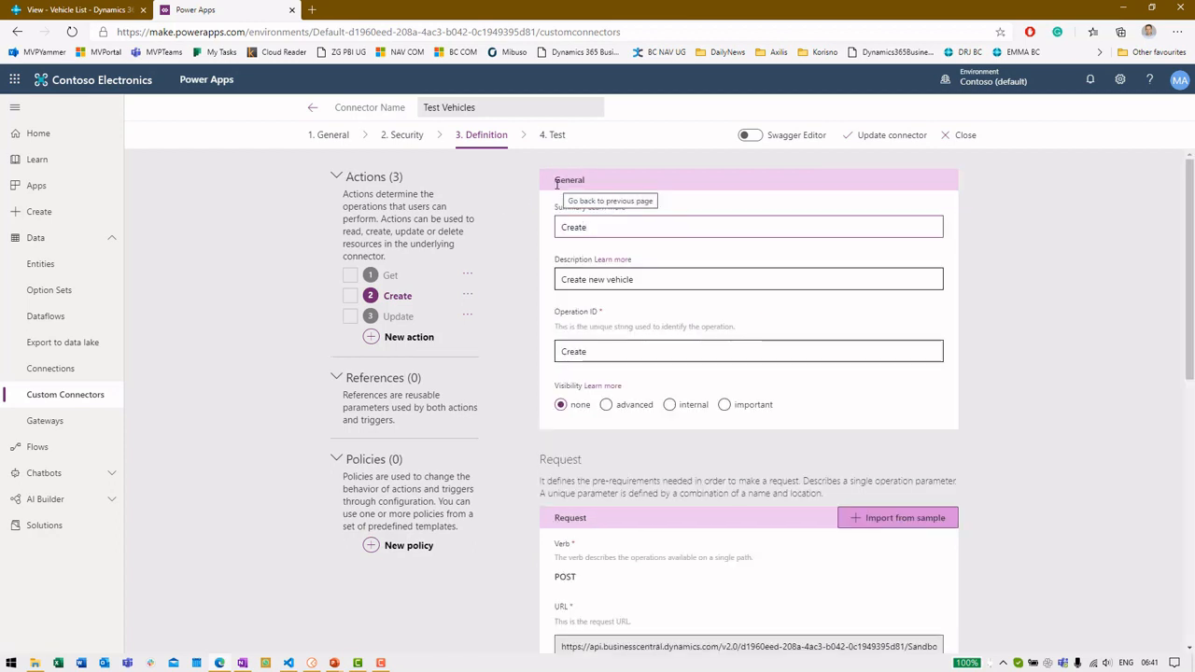
click(482, 136)
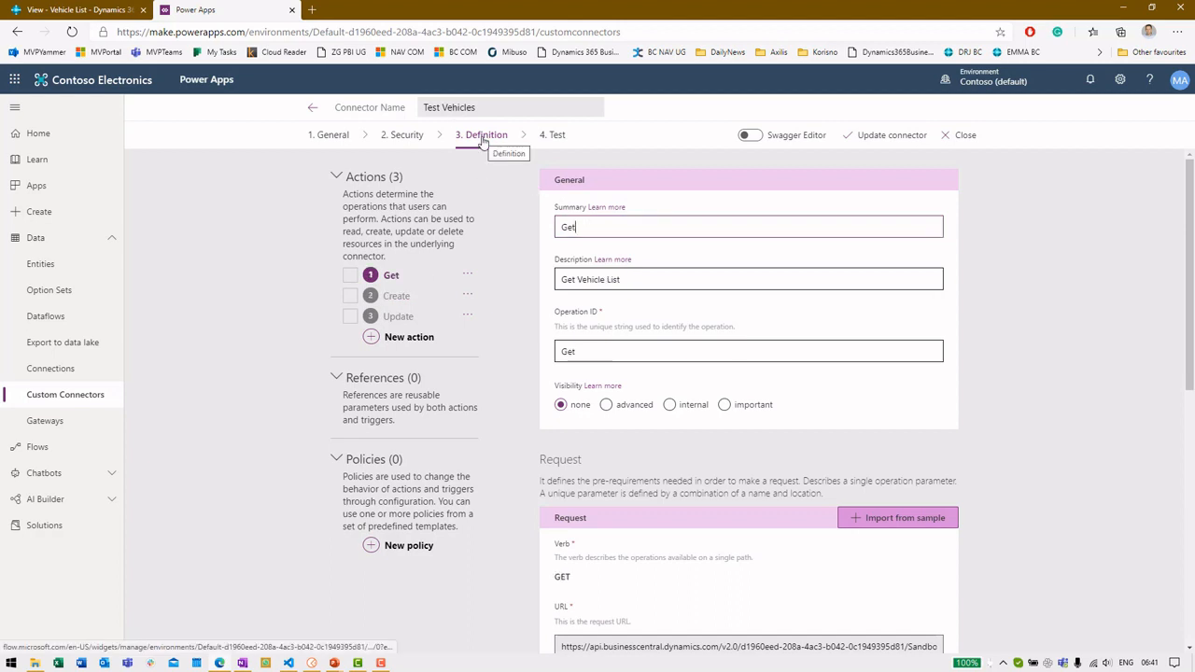
scroll(589, 309, down, 3)
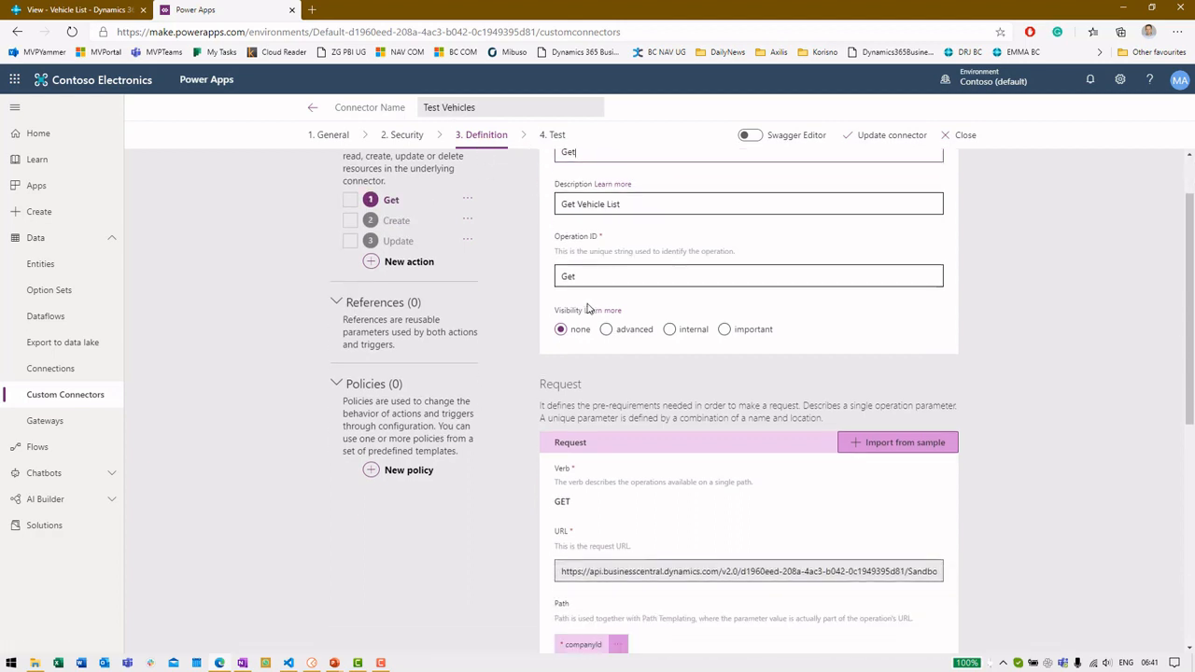
scroll(589, 309, down, 3)
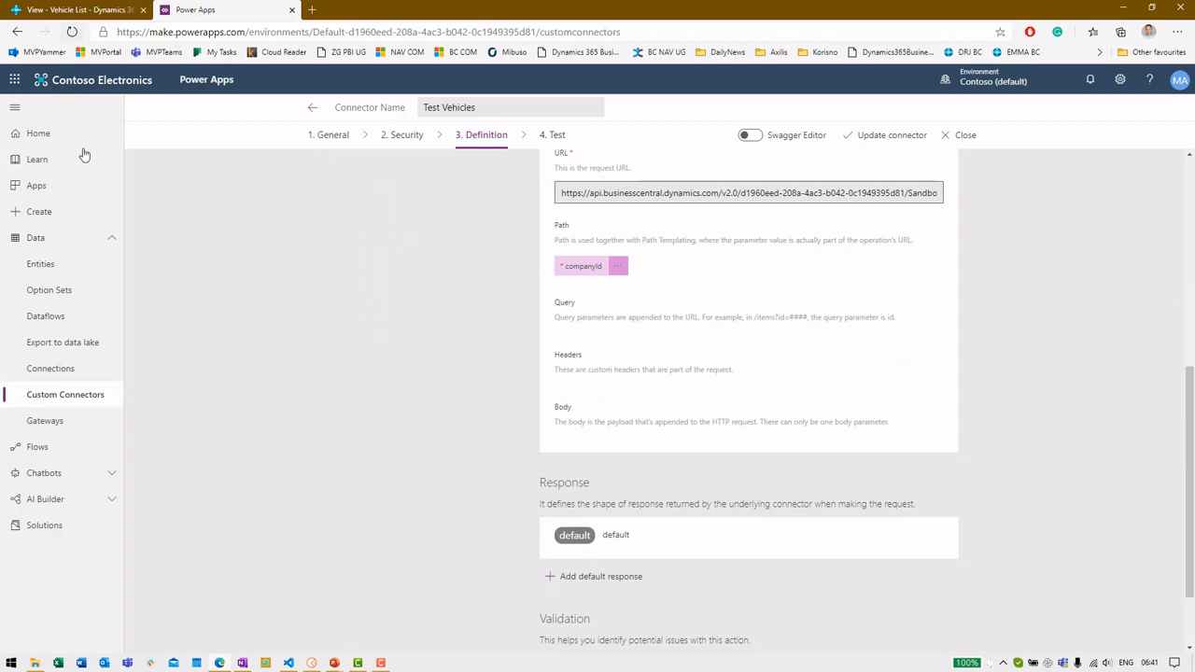
click(64, 191)
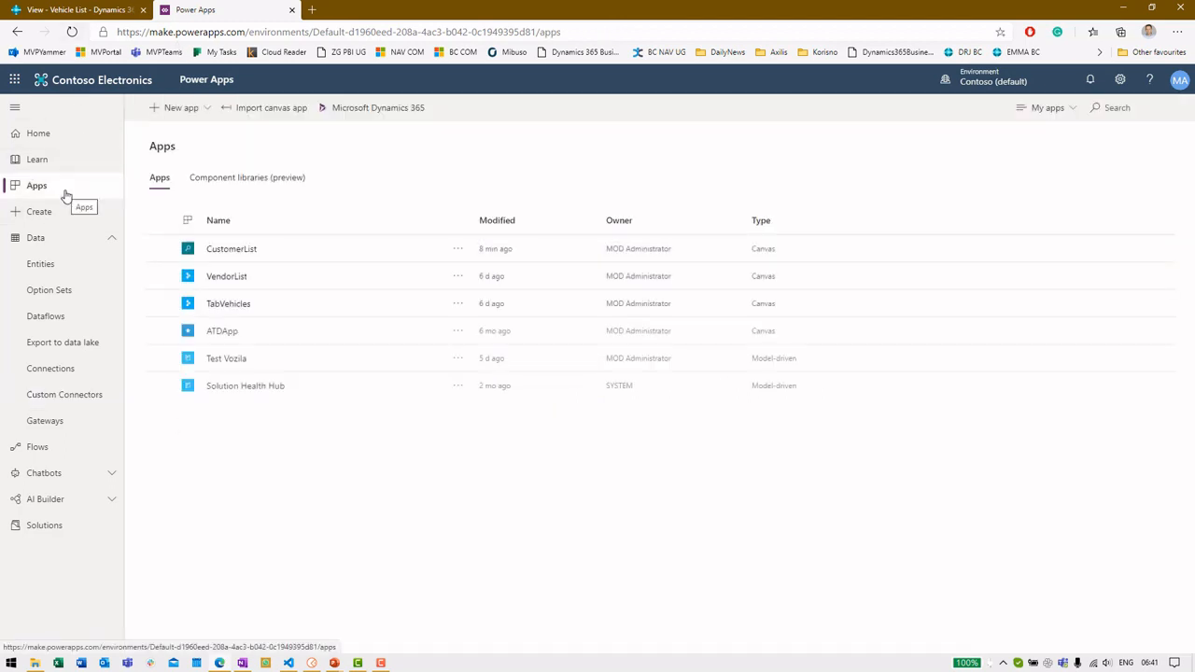
Open TabVehicles in Power Apps Studio via its … menu's Edit option
click(301, 306)
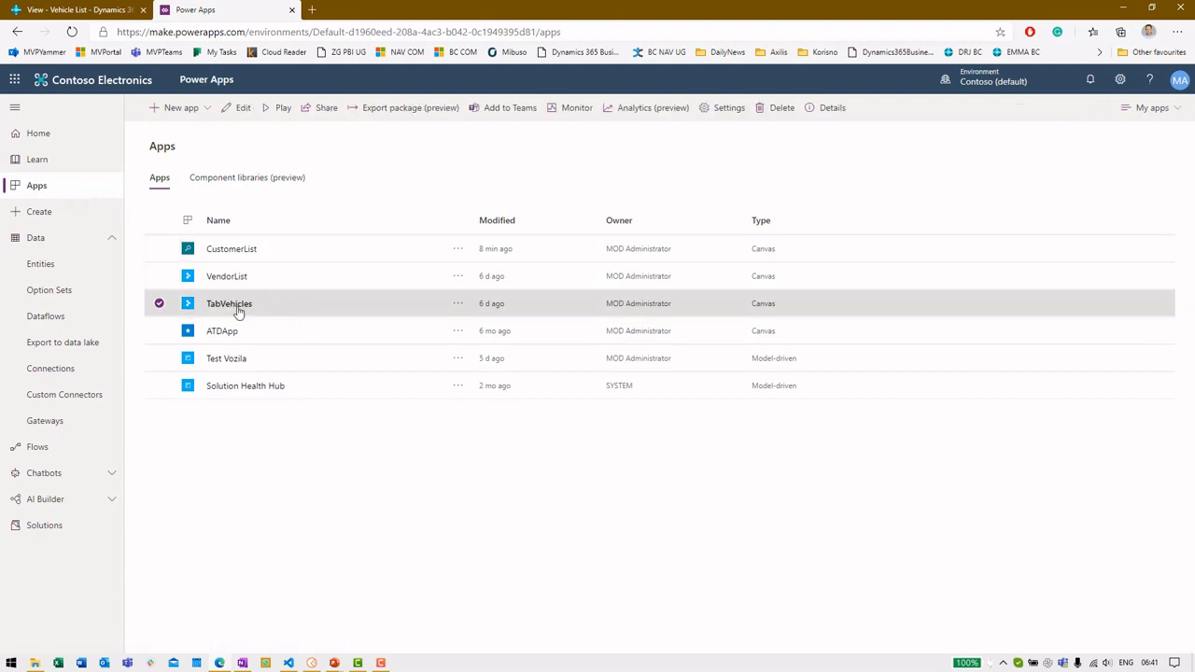
click(457, 308)
click(475, 324)
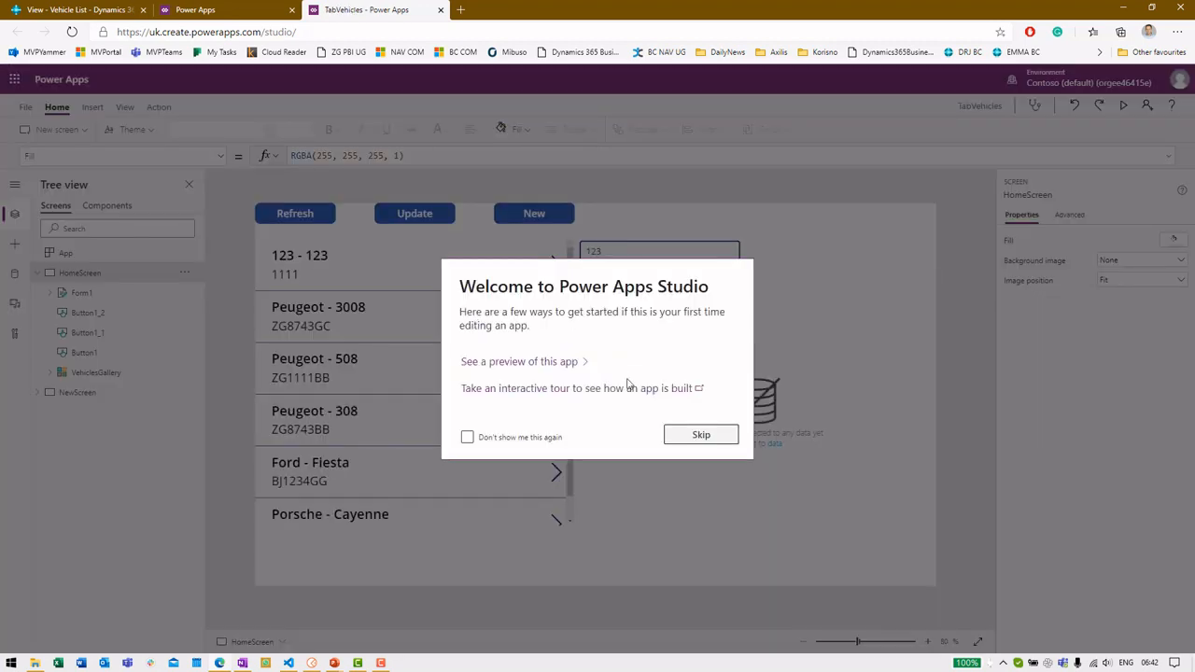
Skip the Welcome to Power Apps Studio dialog to reveal TabVehicles' HomeScreen
click(689, 433)
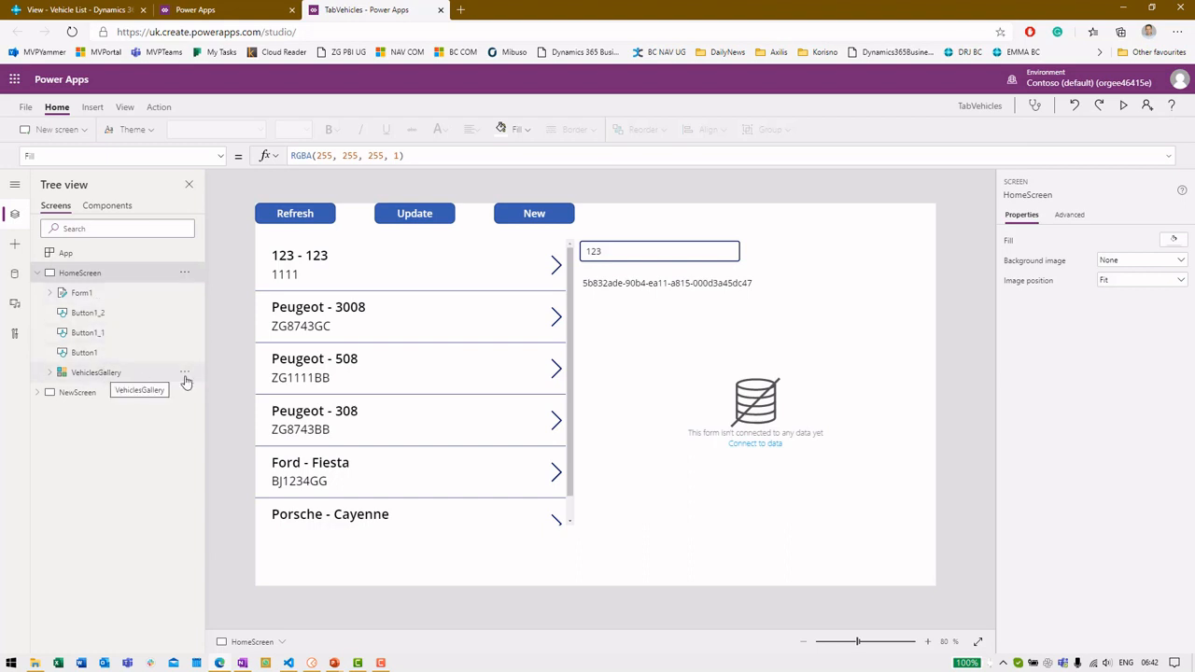
Inspect VehiclesGallery's properties, including its Items source and Default property
click(418, 374)
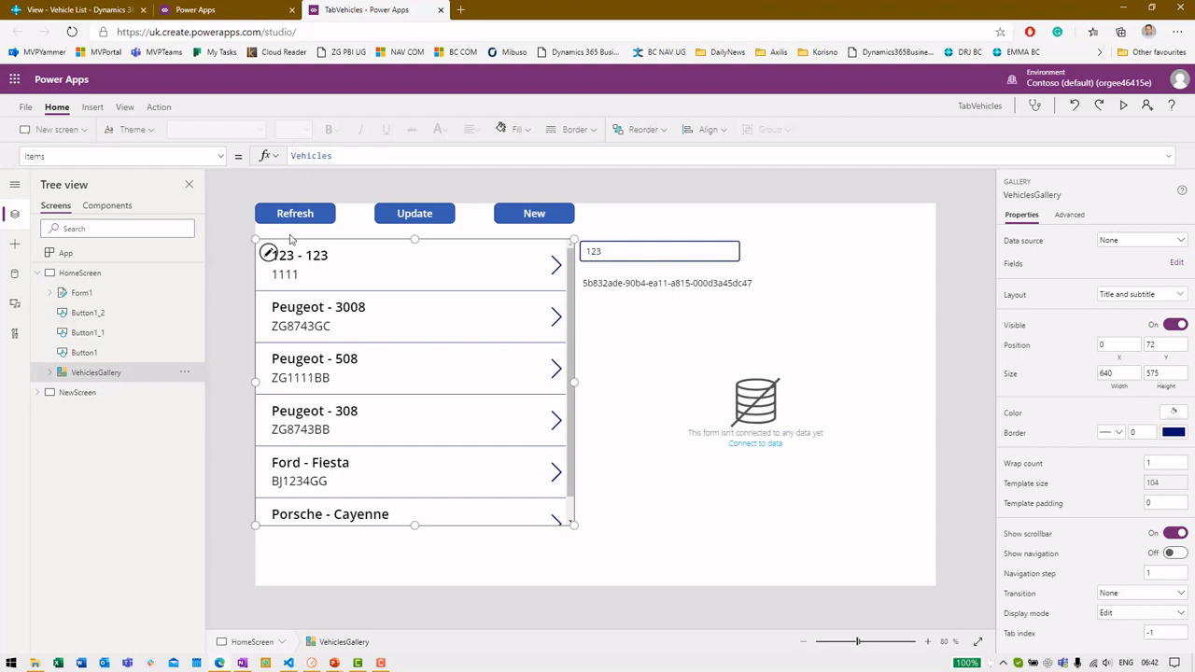
click(134, 273)
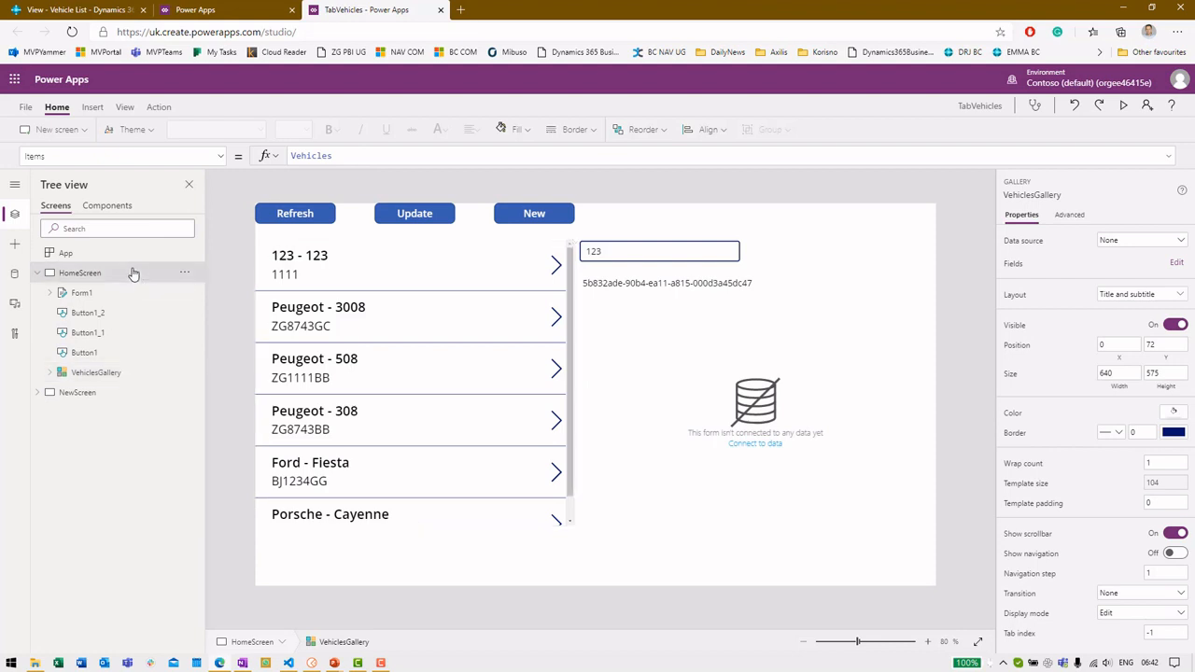
click(220, 157)
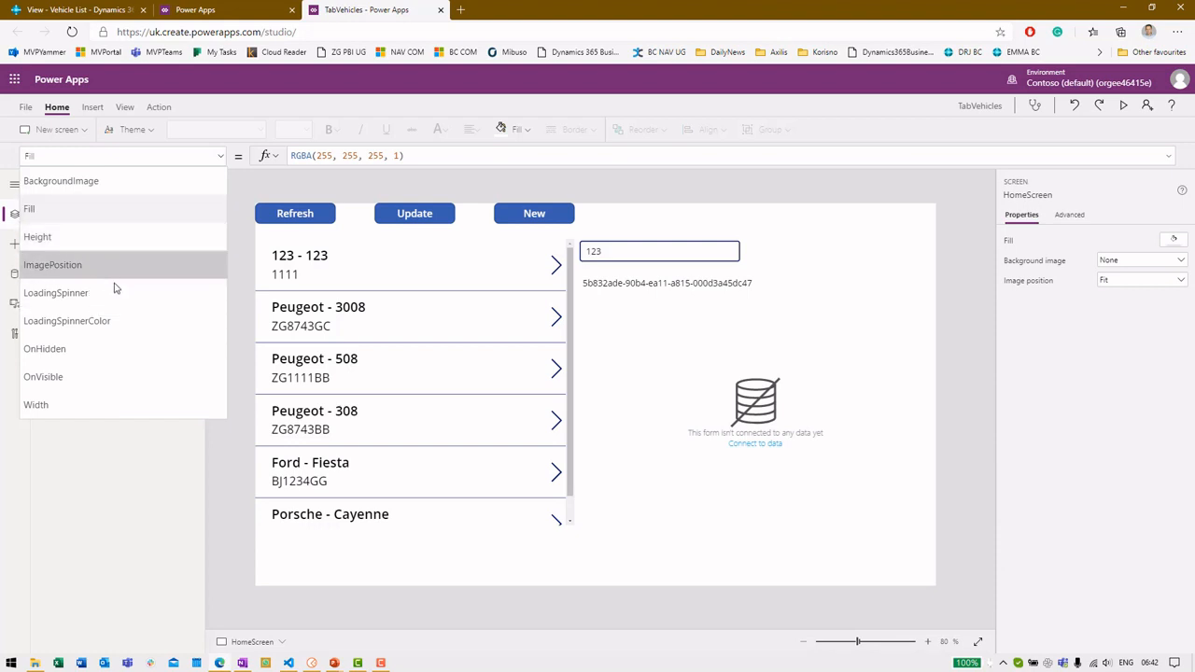
click(246, 303)
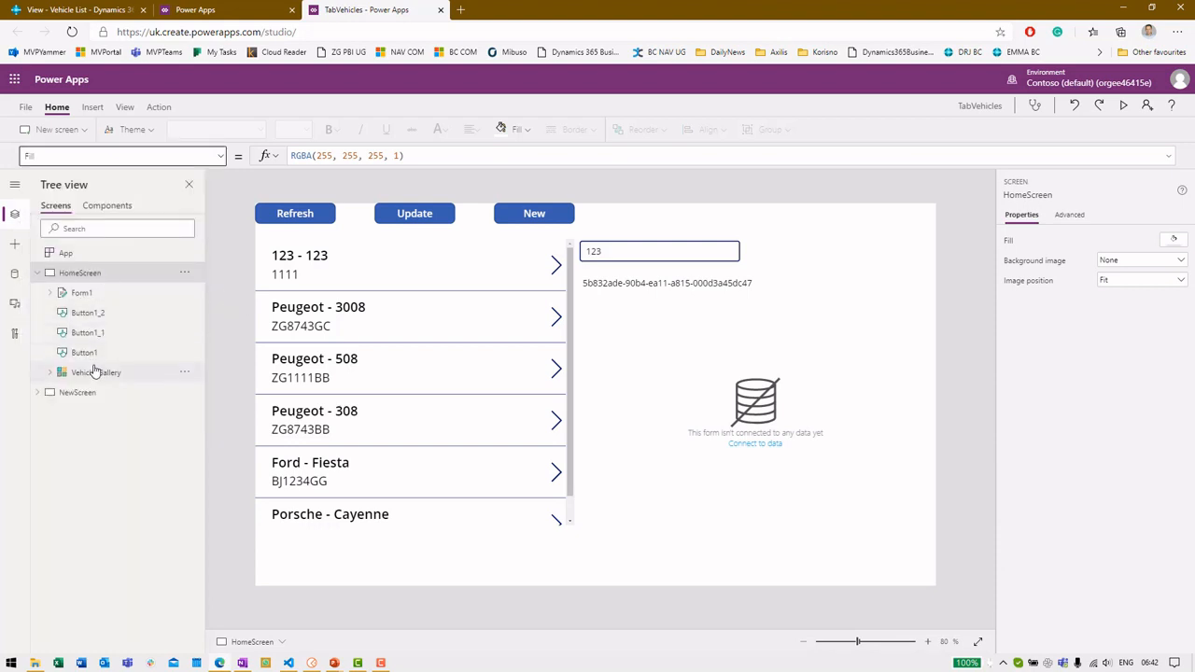
click(96, 372)
click(222, 158)
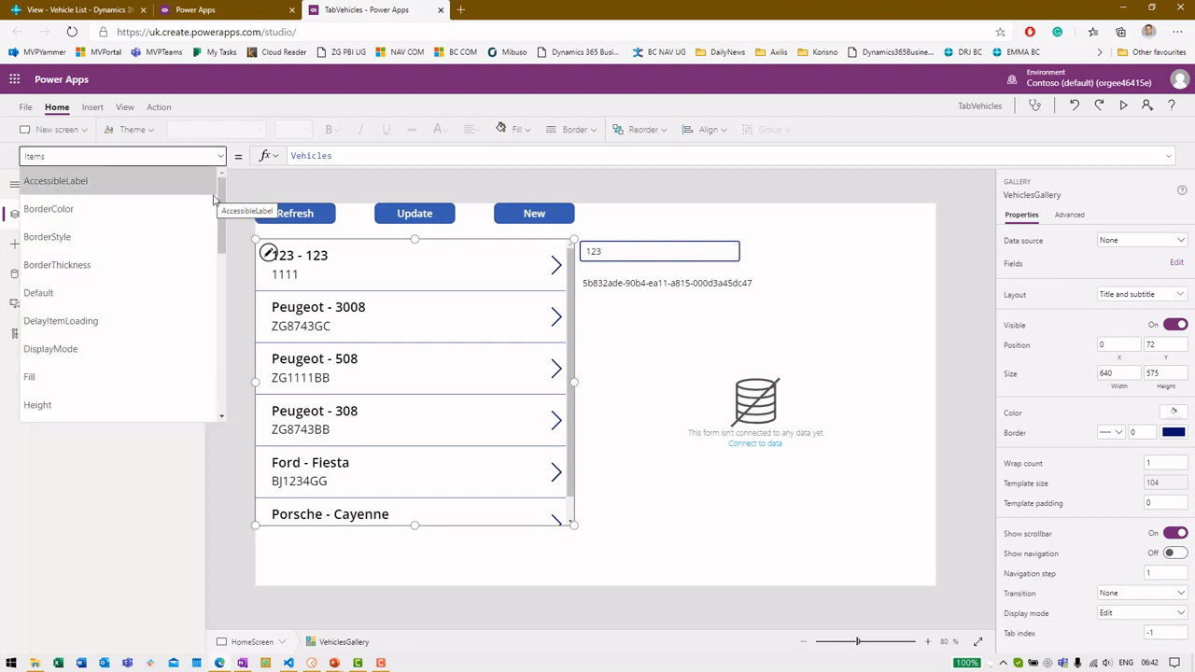
drag(225, 206, 215, 231)
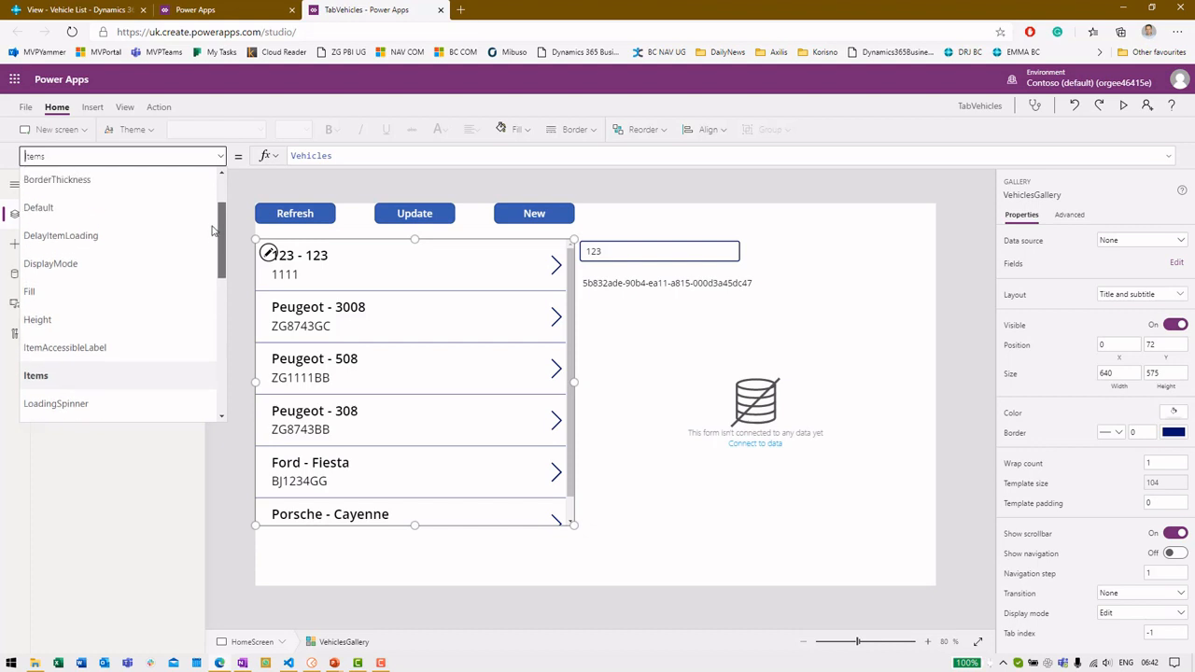
click(173, 220)
click(221, 157)
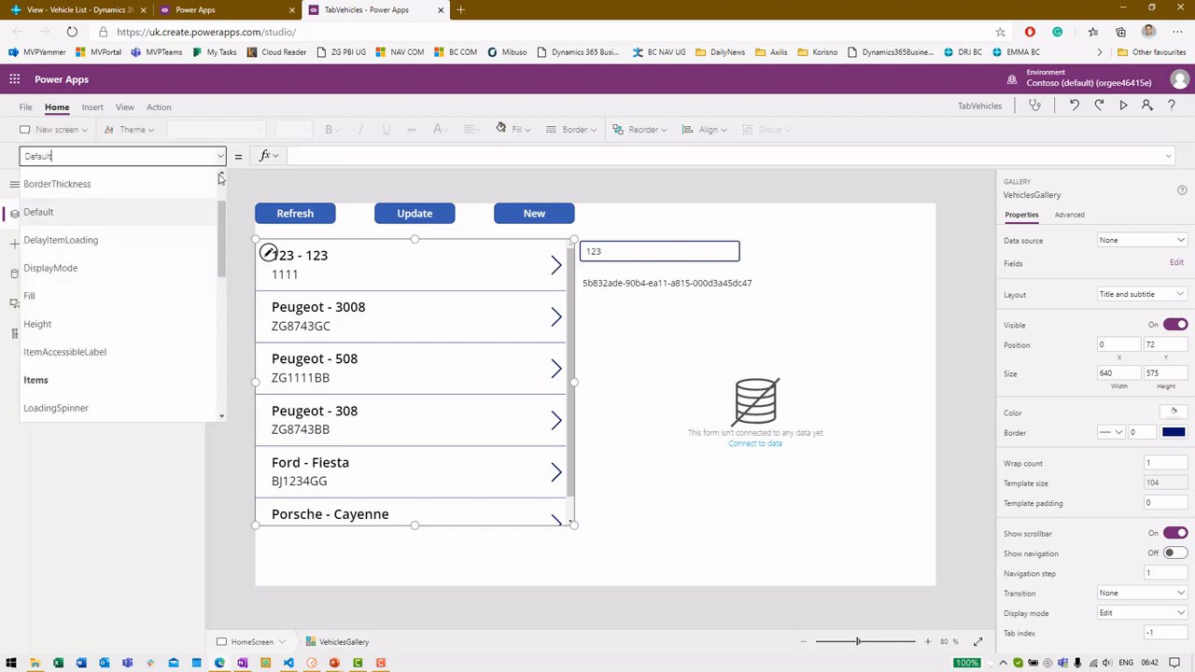
drag(223, 231, 244, 362)
Show HomeScreen's OnVisible formula filling Vehicles from TestVehicles.Get(...).value
click(243, 249)
click(140, 275)
click(196, 156)
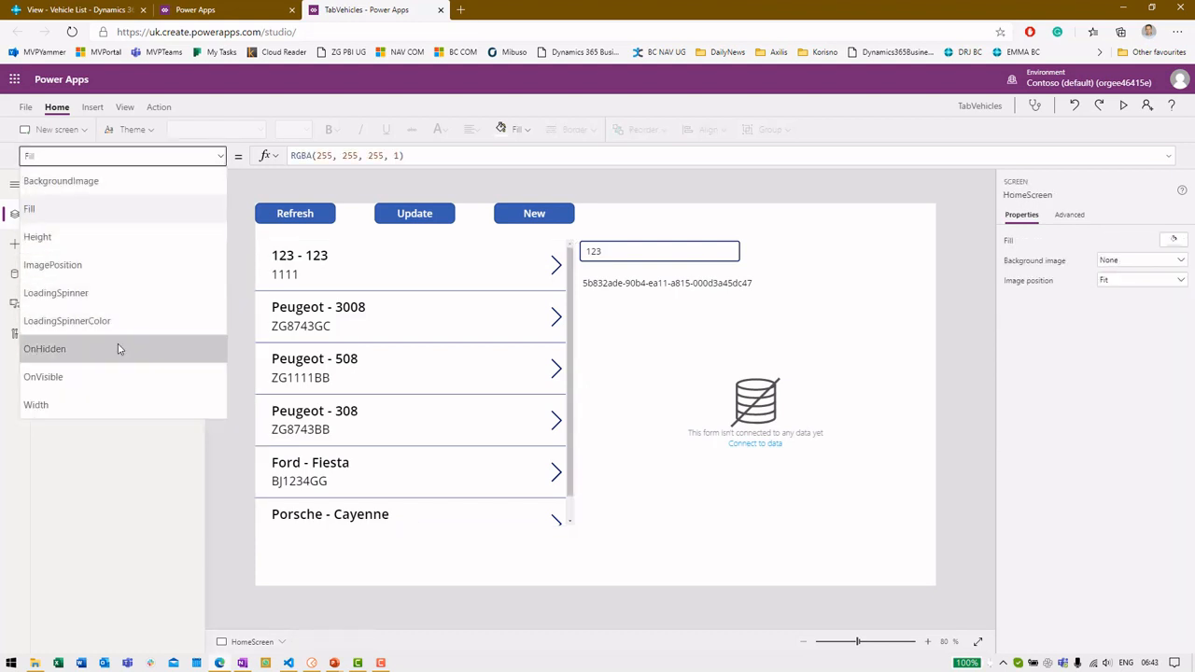
click(109, 375)
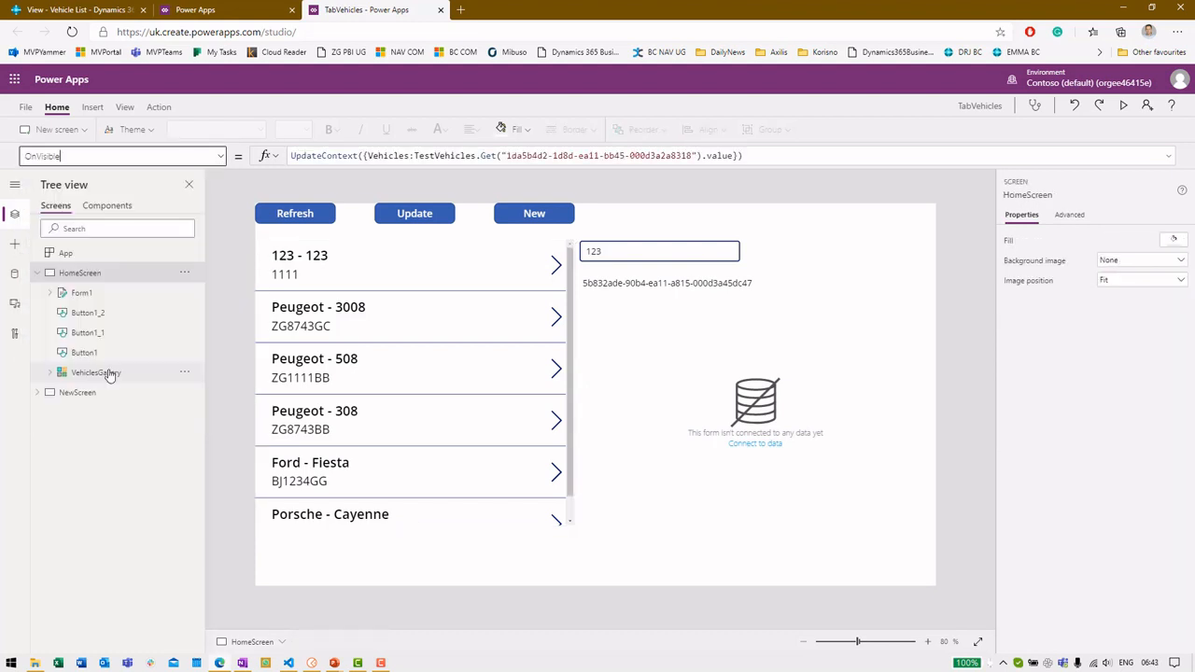
double_click(370, 156)
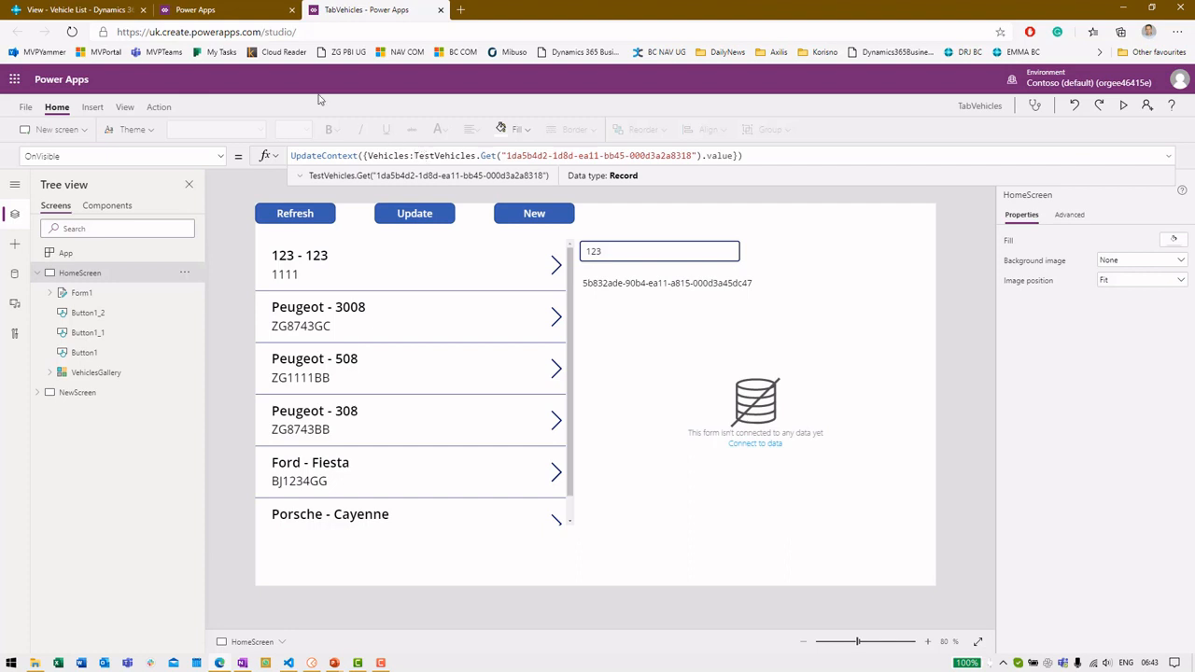
click(251, 9)
click(699, 403)
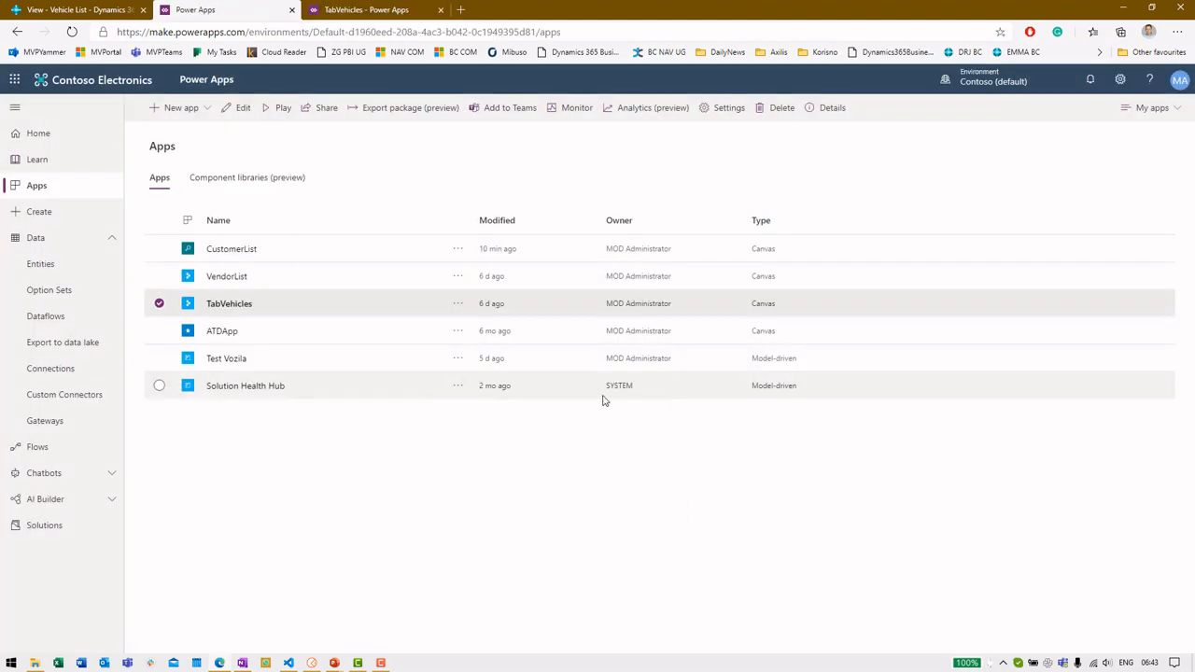
click(67, 398)
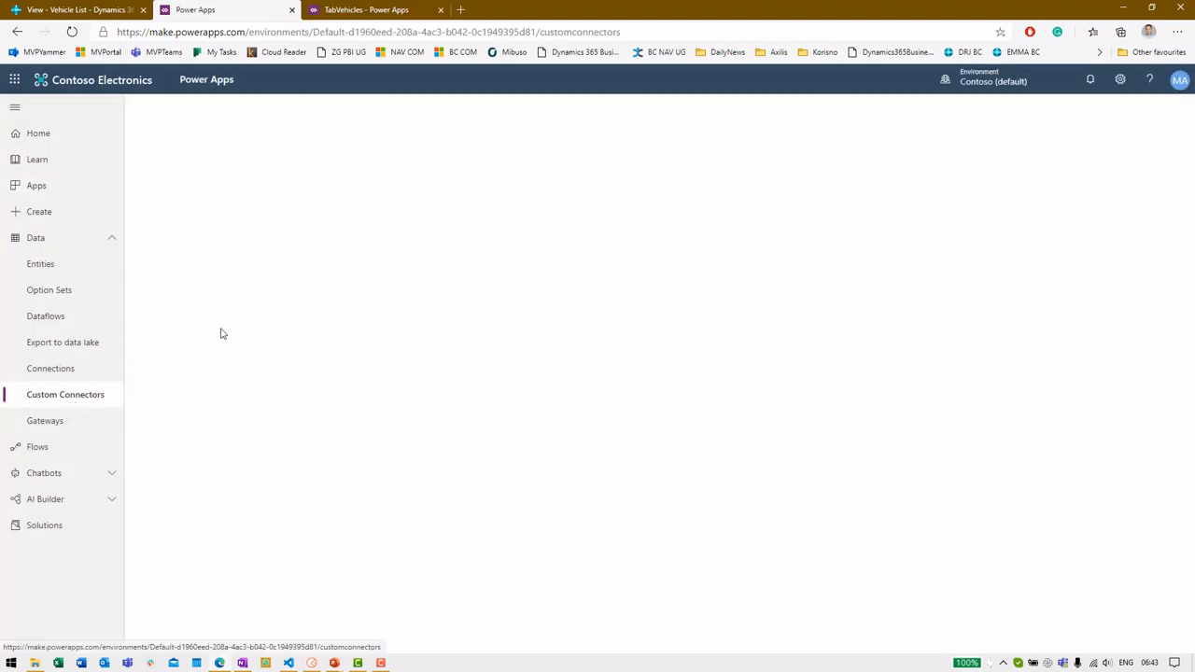
click(346, 7)
click(486, 153)
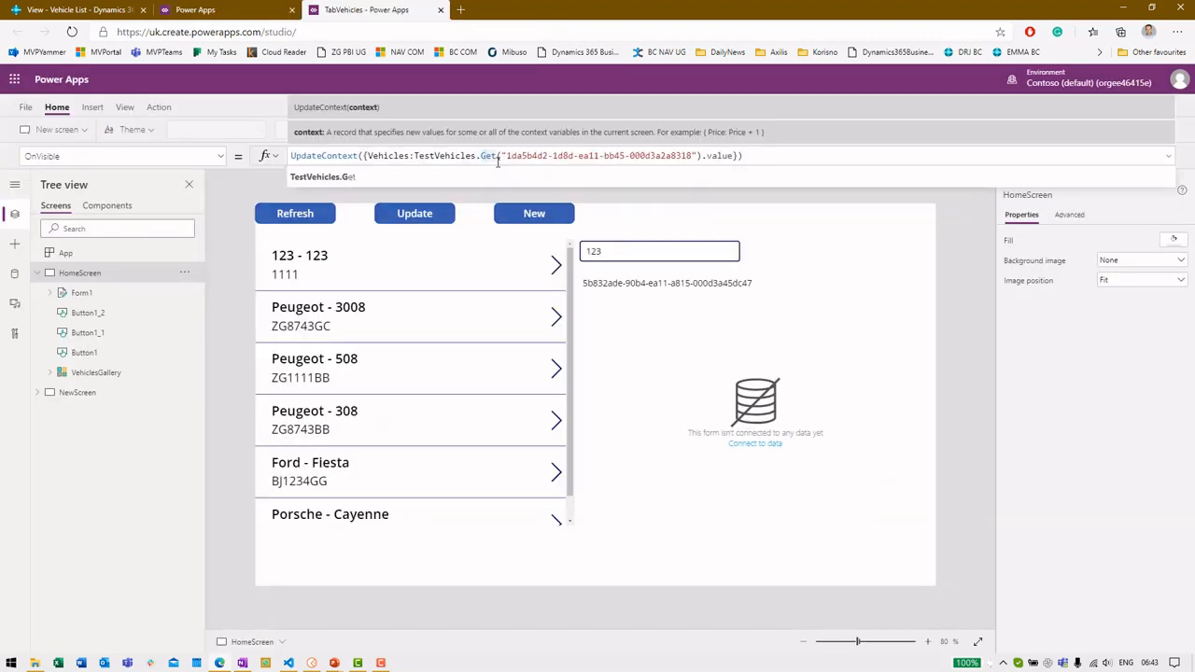
click(509, 156)
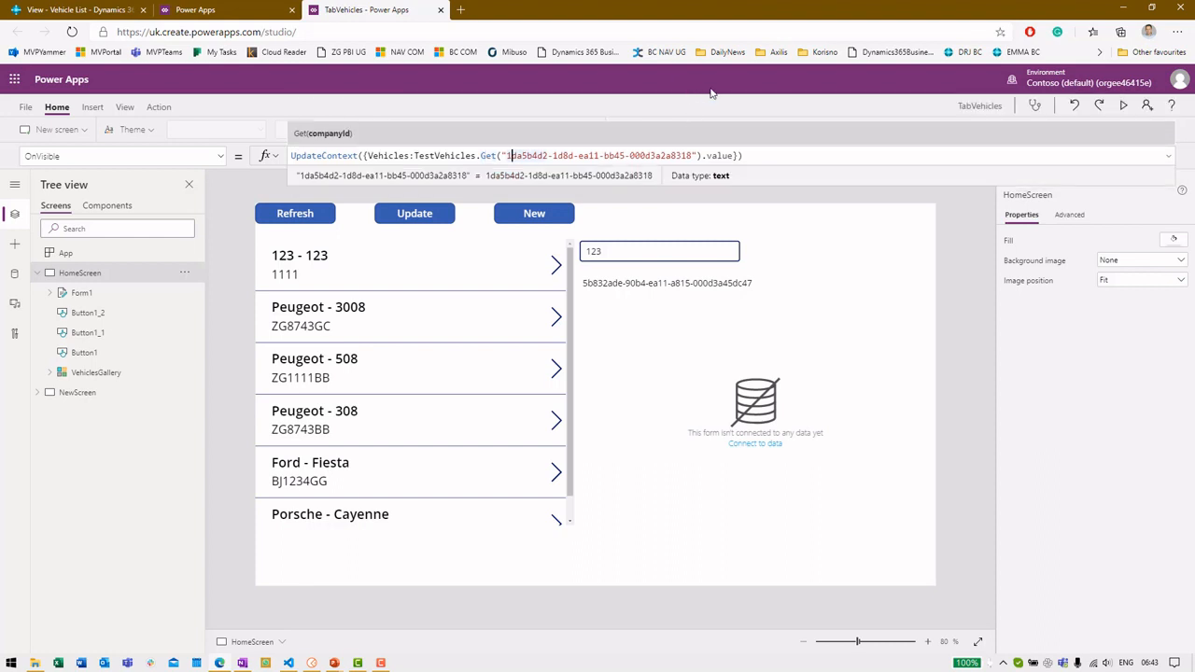
click(725, 156)
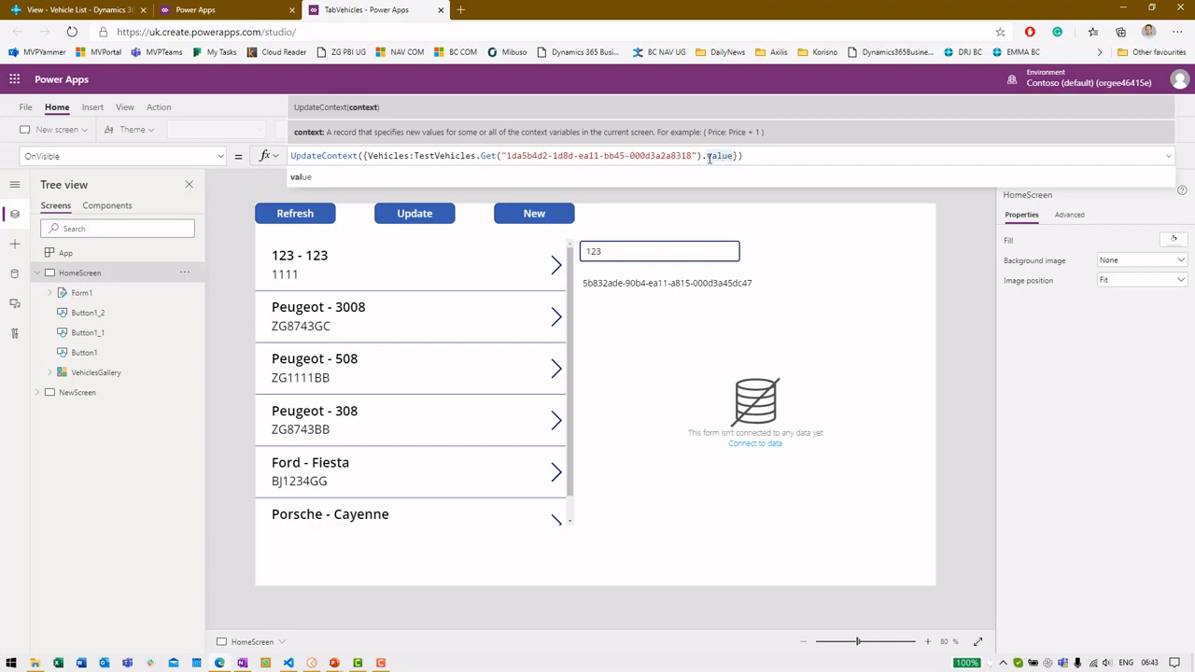
Highlight the first record in the Get Vehicles response's value array in Postman, then minimize Postman
click(315, 664)
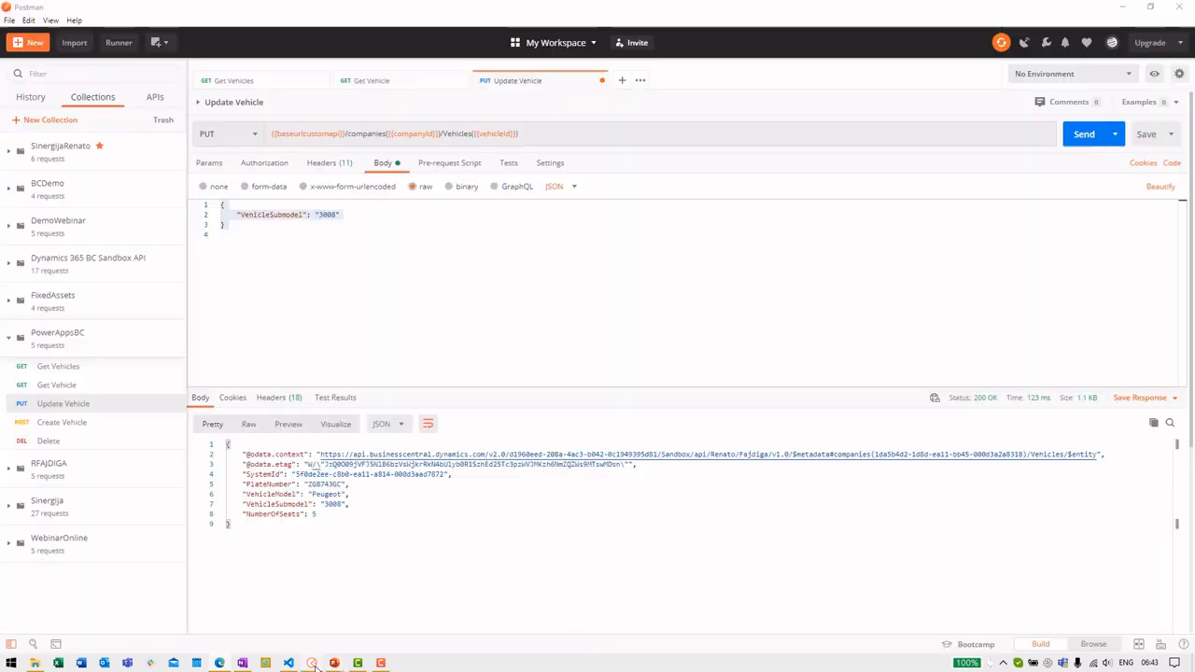
click(89, 389)
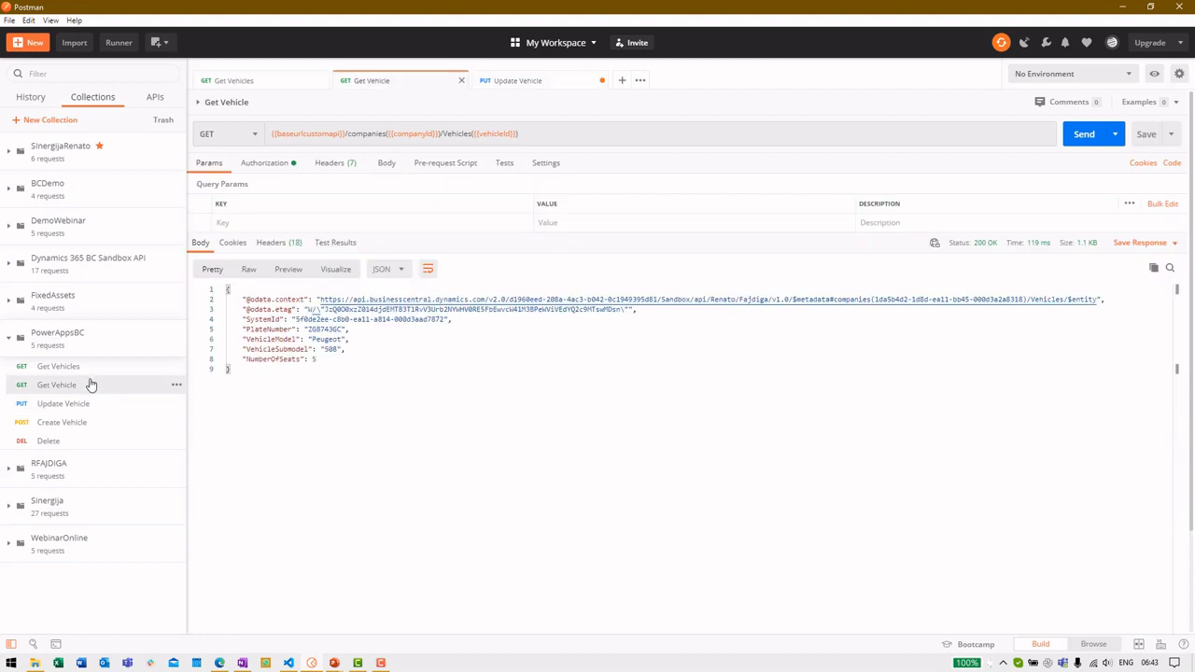
click(91, 366)
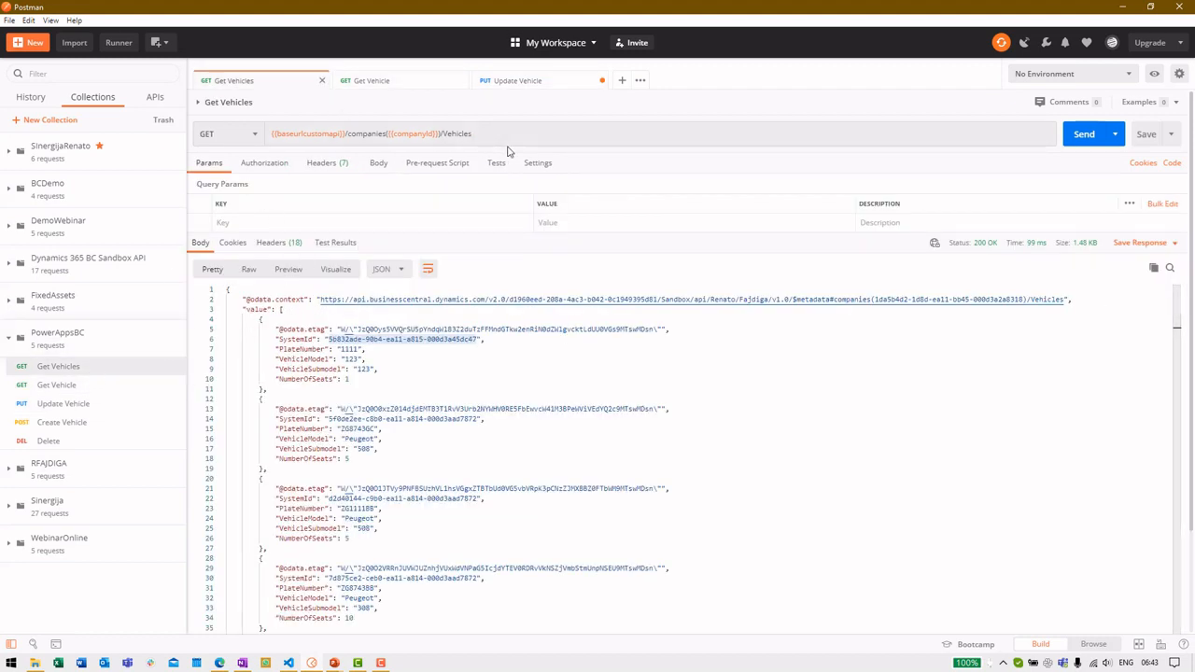
double_click(254, 310)
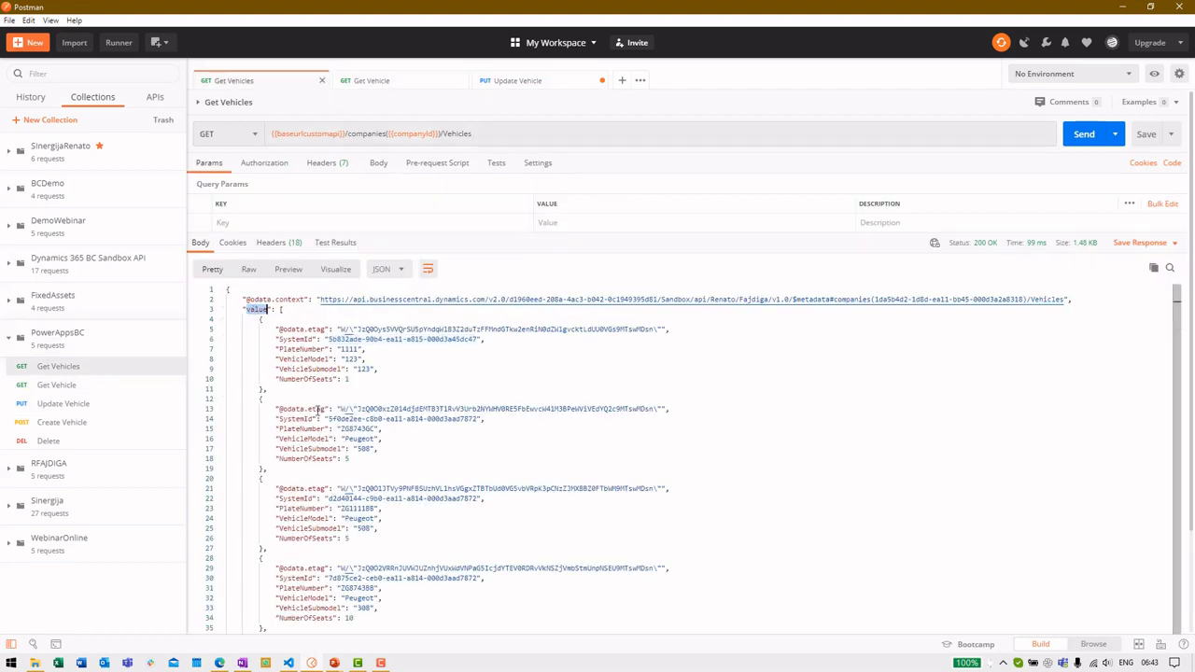
drag(296, 386, 224, 311)
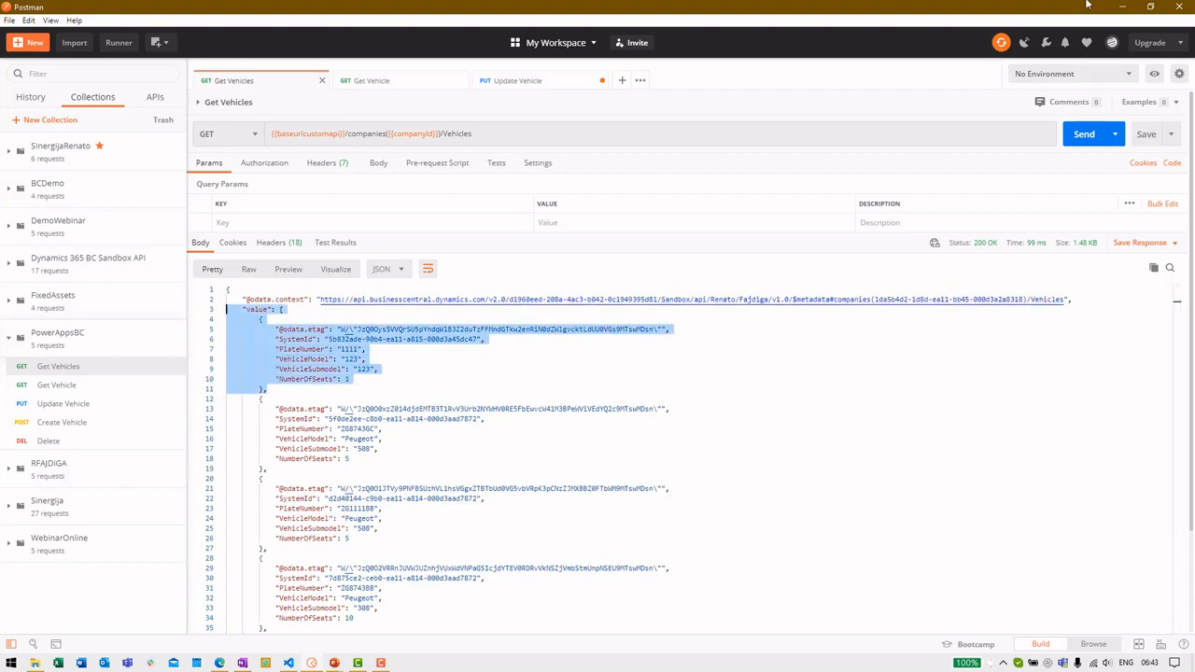
click(1120, 6)
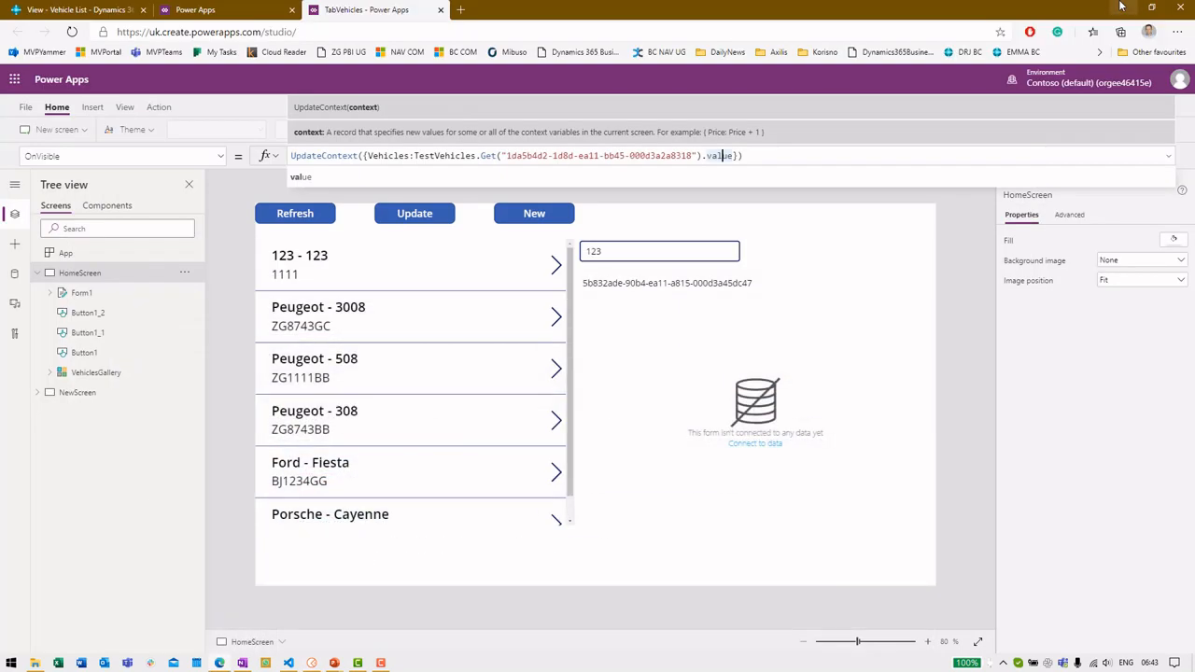
Check the Refresh button's formula and confirm VehiclesGallery's Items formula uses the Vehicles variable
click(295, 221)
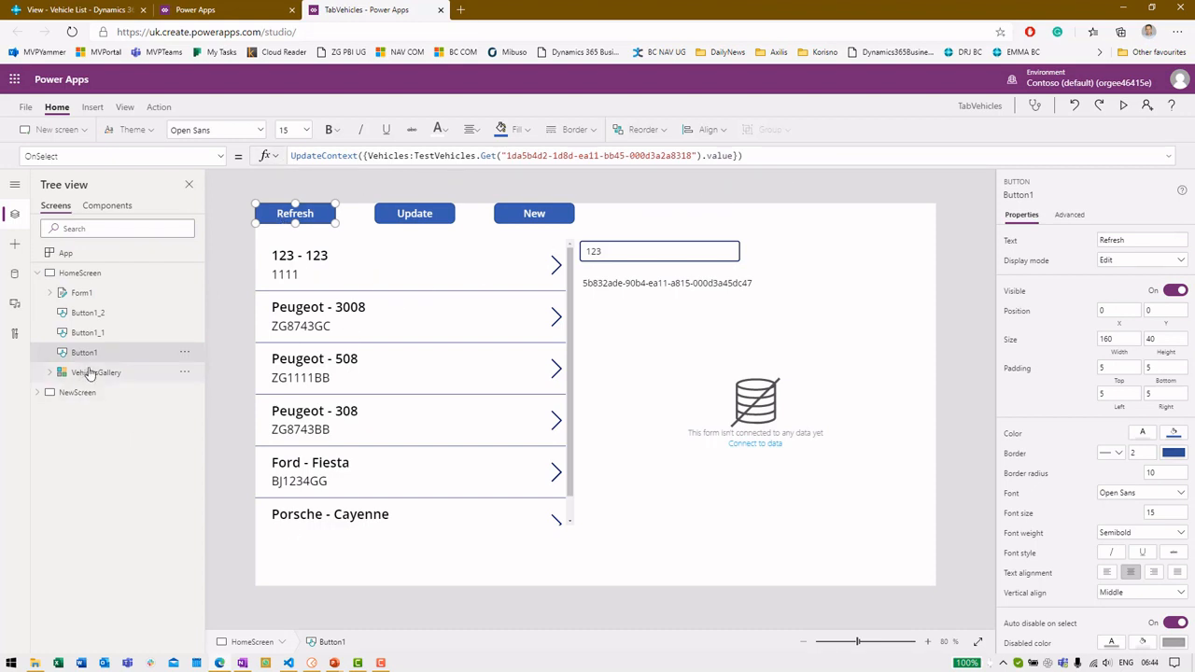
click(88, 372)
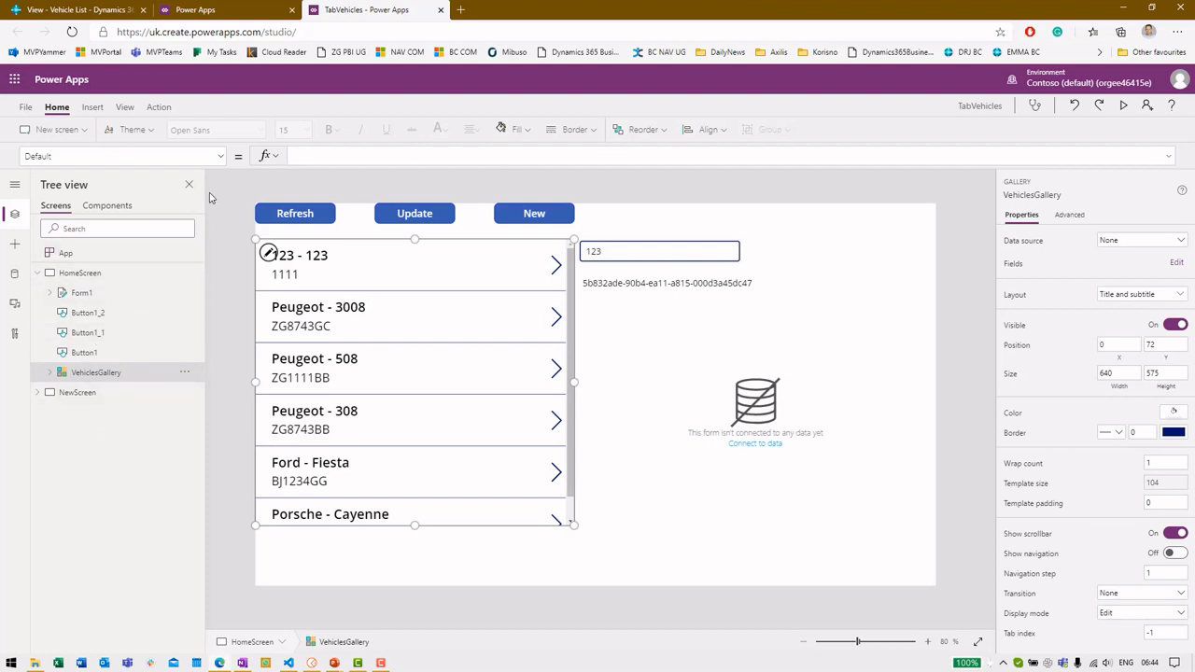
click(220, 155)
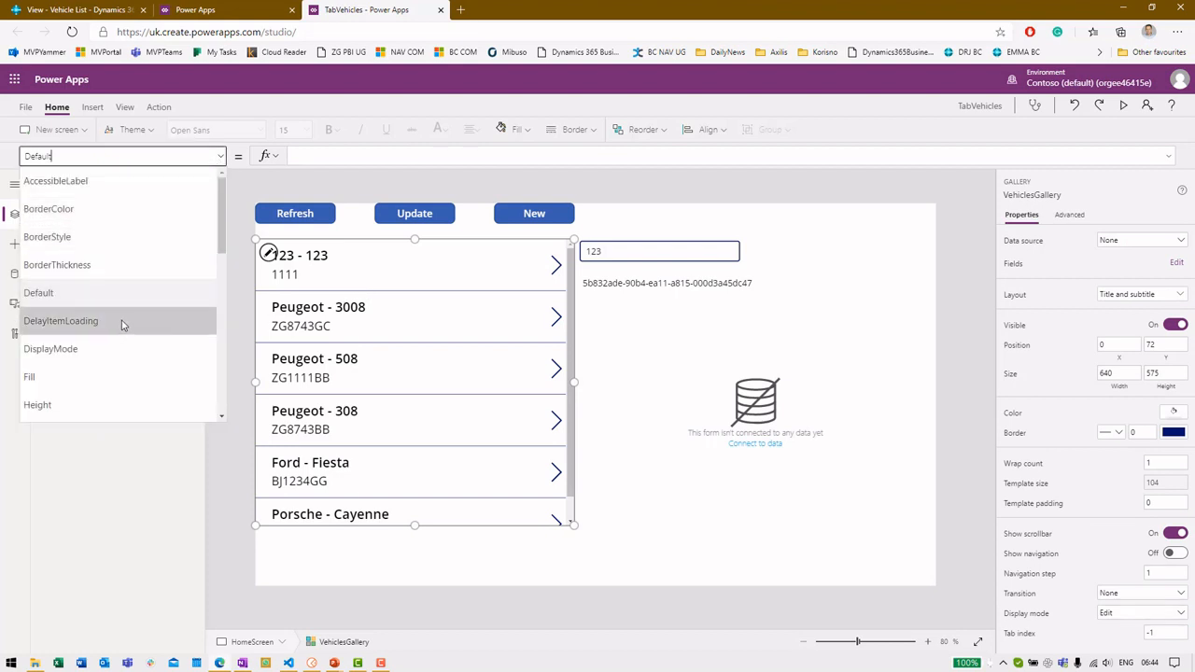
drag(222, 216, 181, 249)
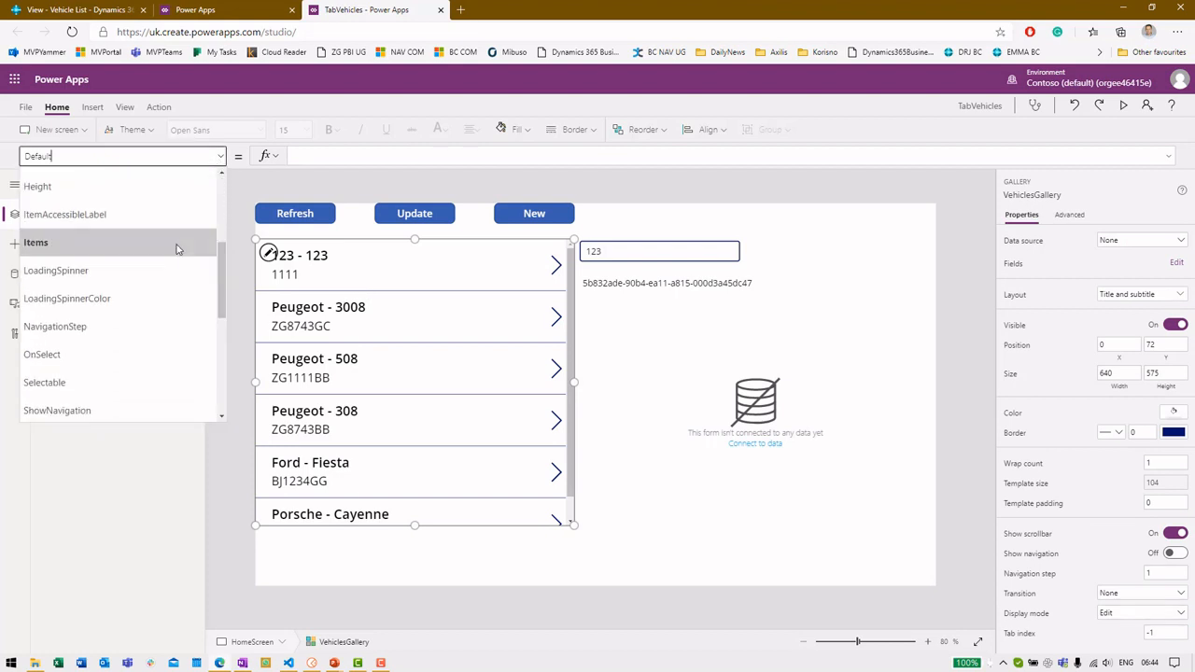
click(160, 240)
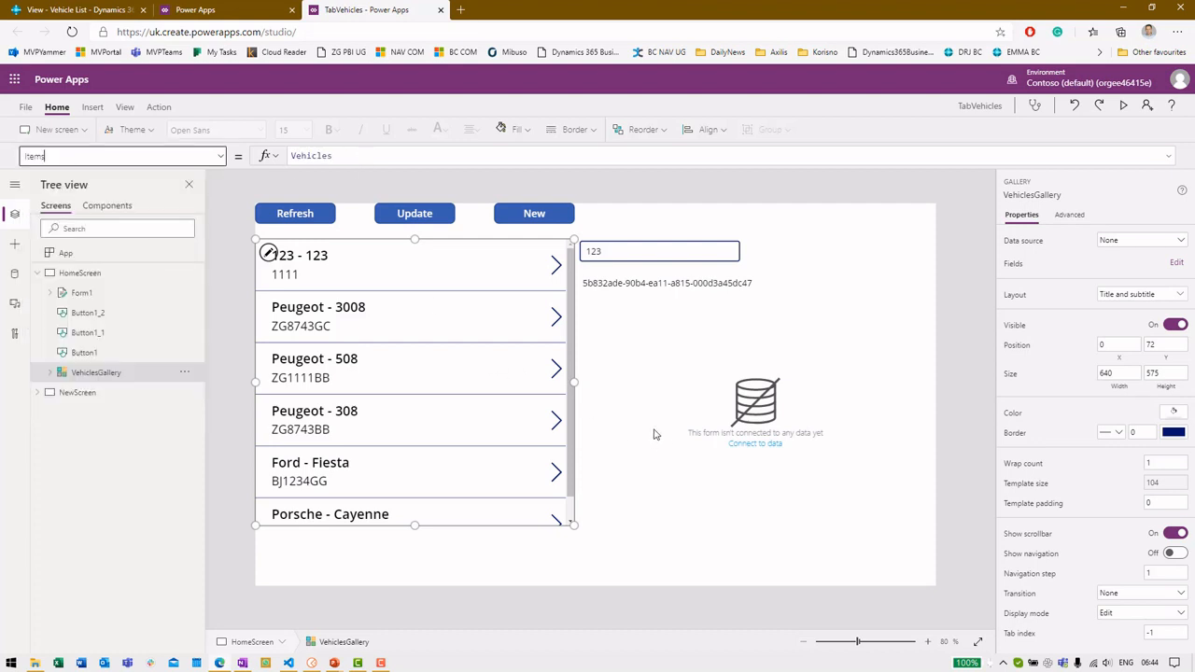
click(945, 336)
Refresh the vehicle gallery in preview, then close preview and dismiss the Did you know? tip
key(F5)
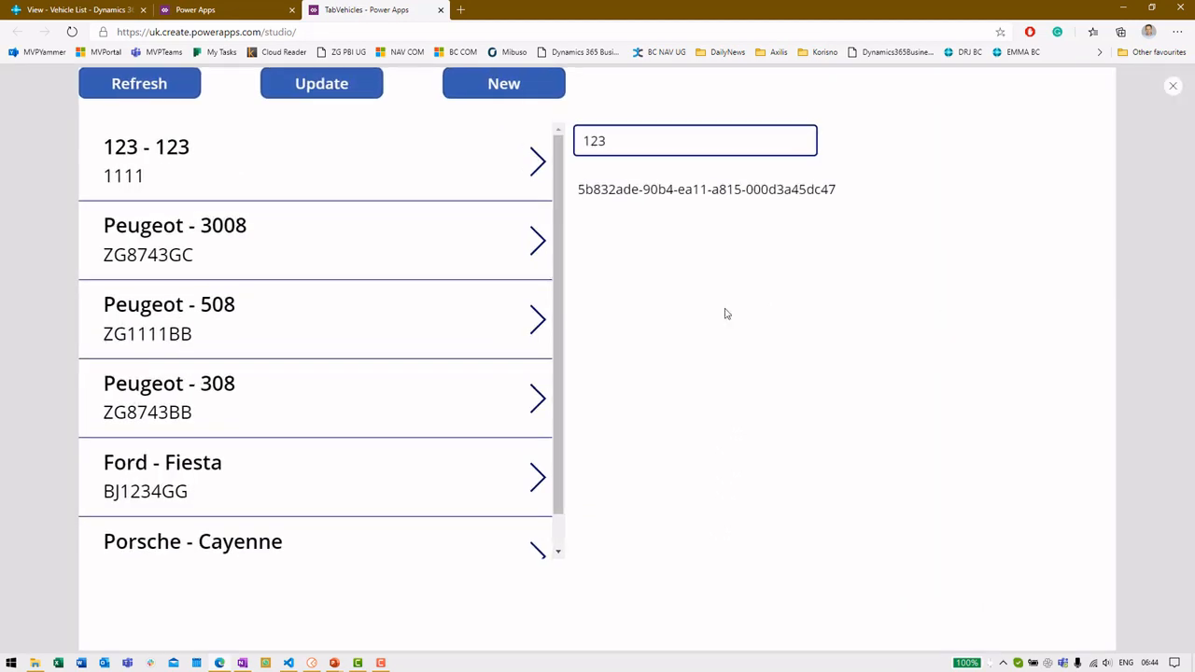
click(155, 100)
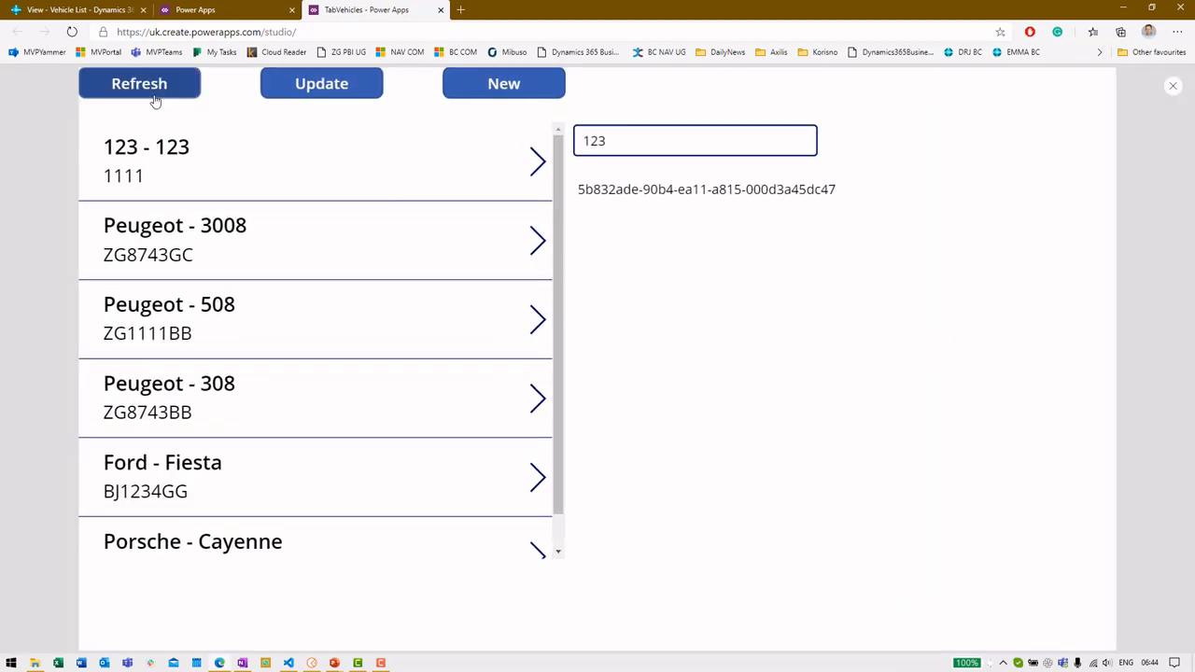
scroll(325, 296, down, 1)
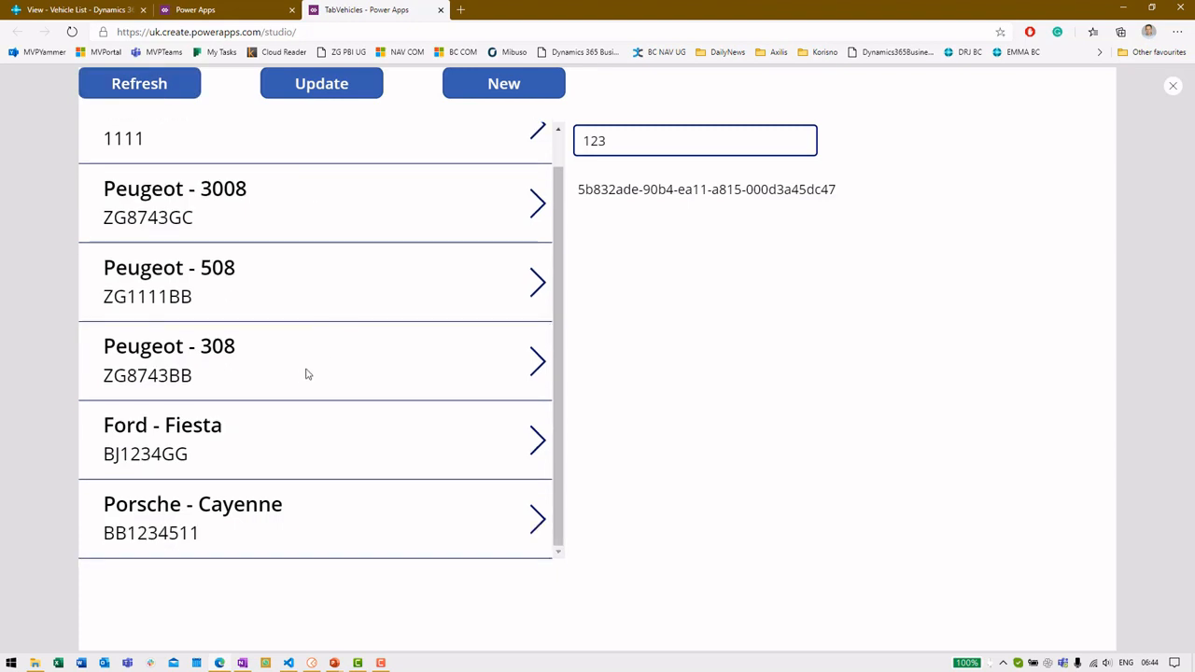
scroll(277, 333, up, 1)
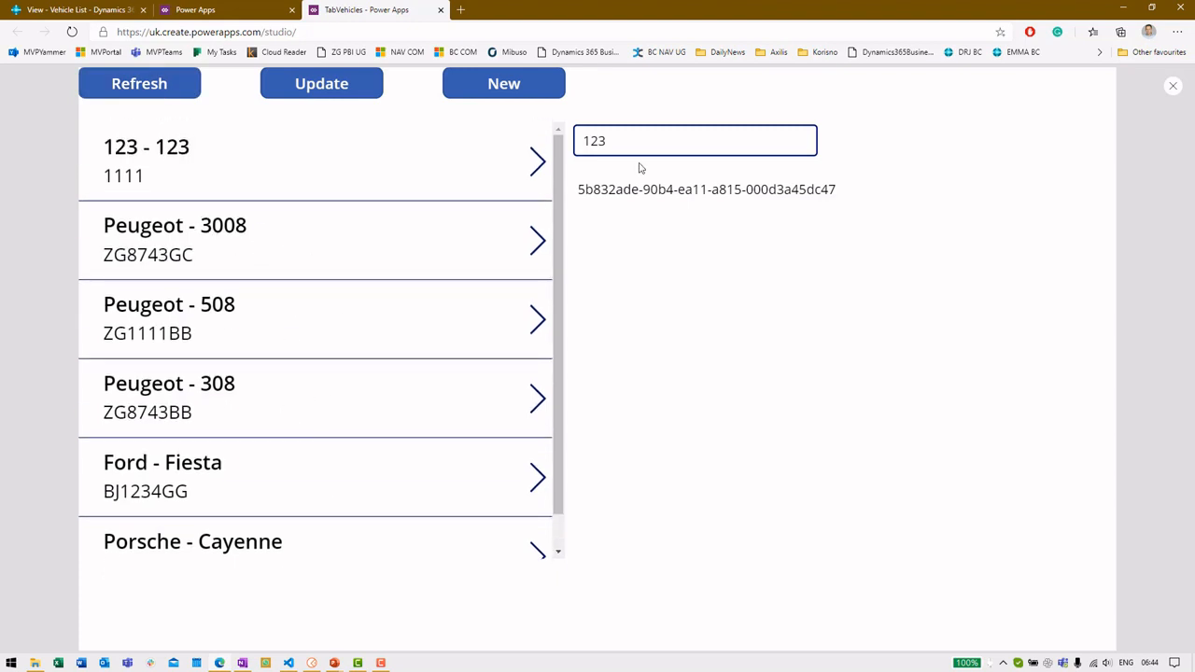
click(1172, 87)
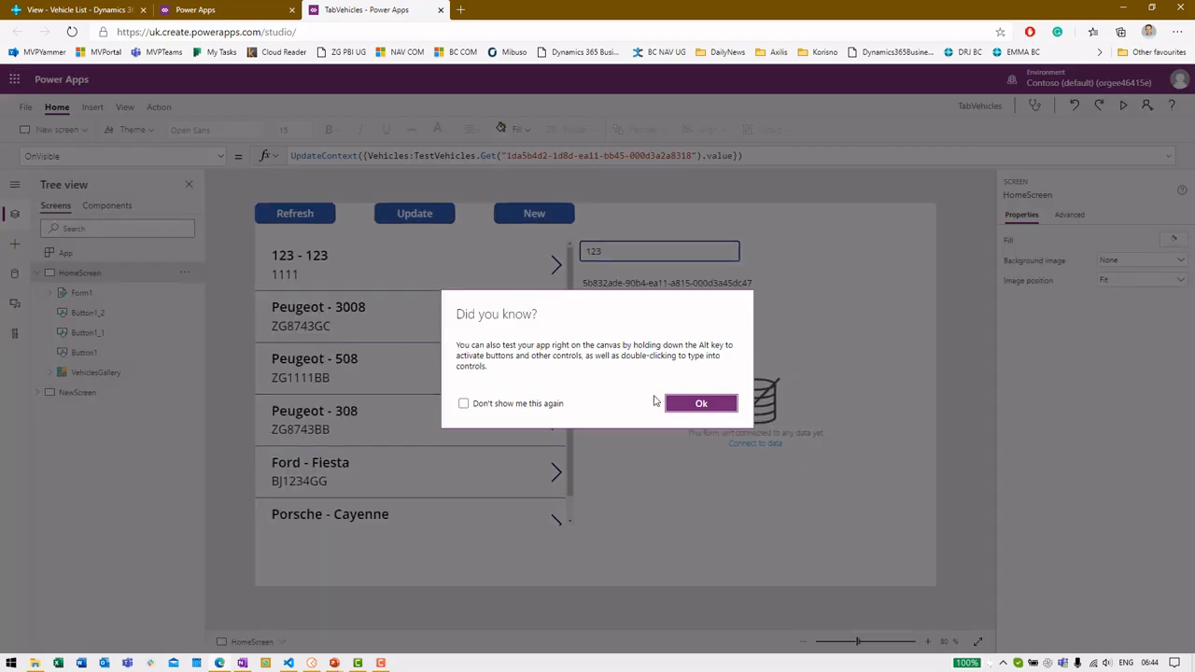
click(701, 403)
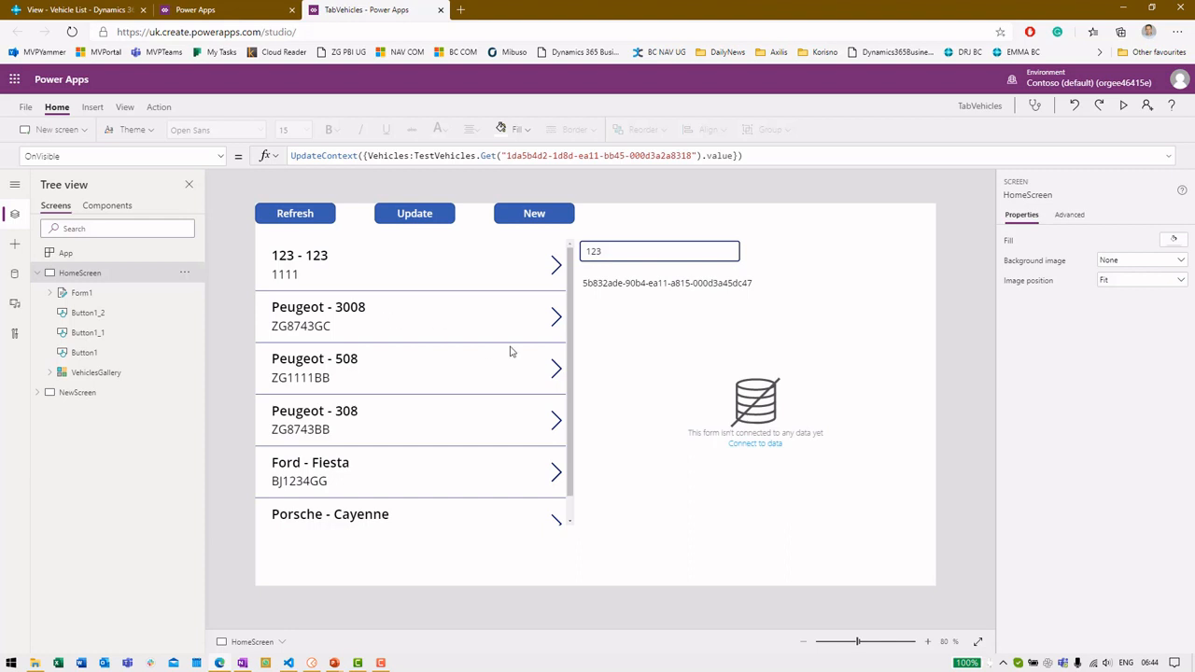
Select Form1 and browse the form types under Insert > Forms
click(86, 295)
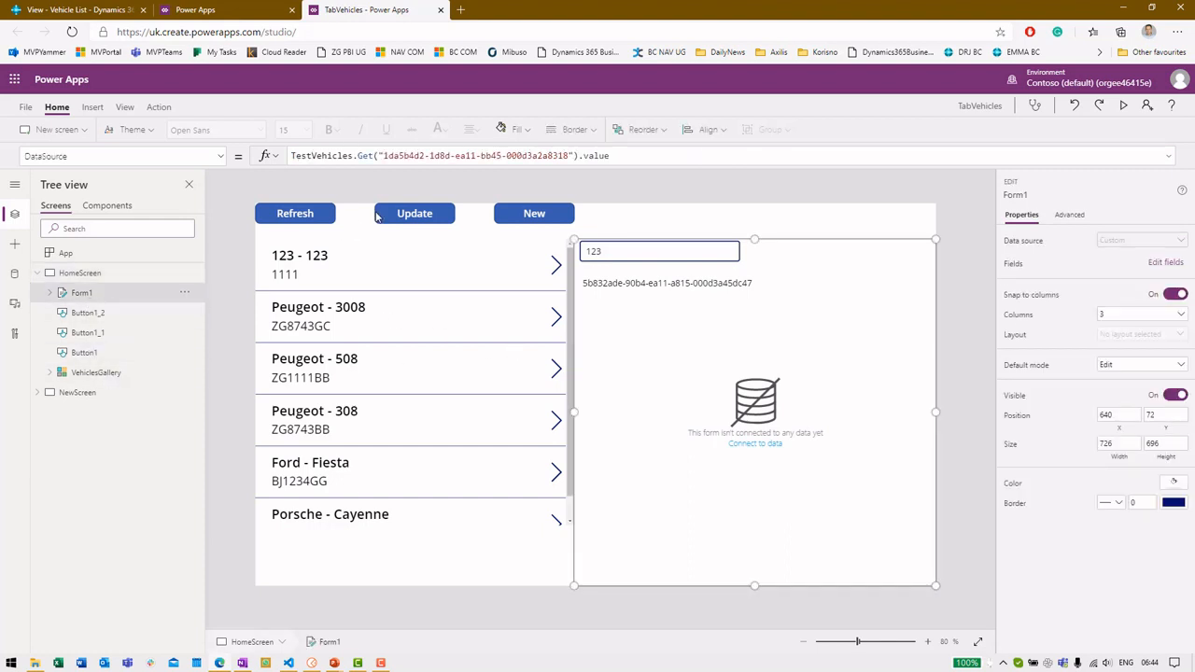
click(92, 107)
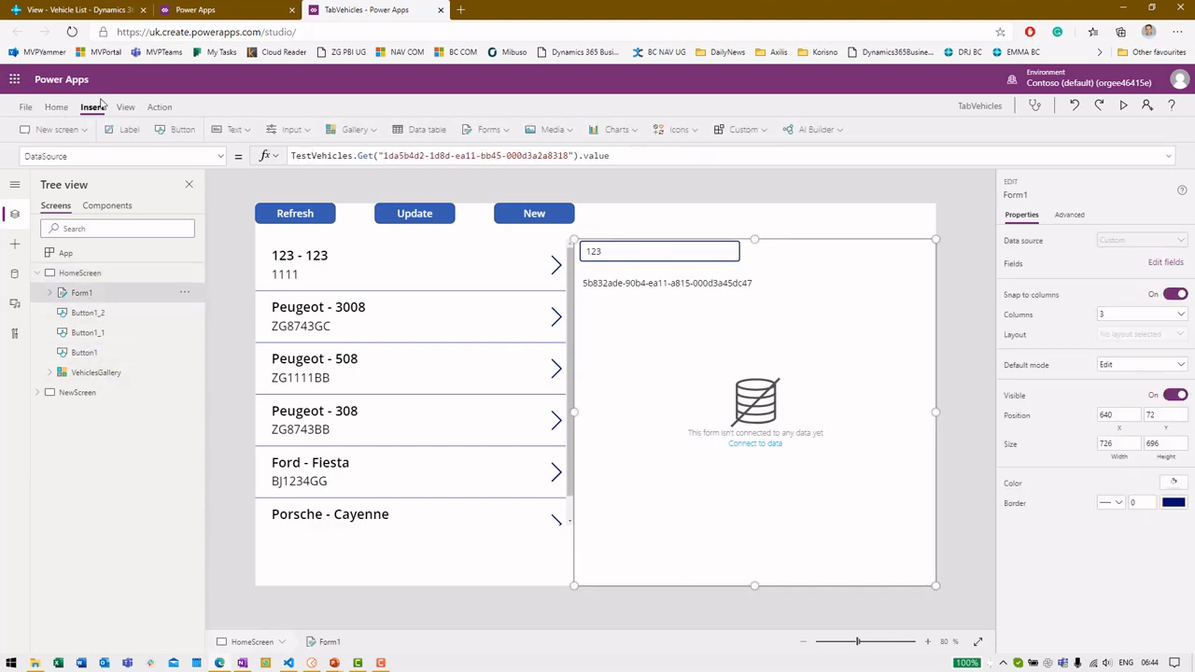
click(472, 128)
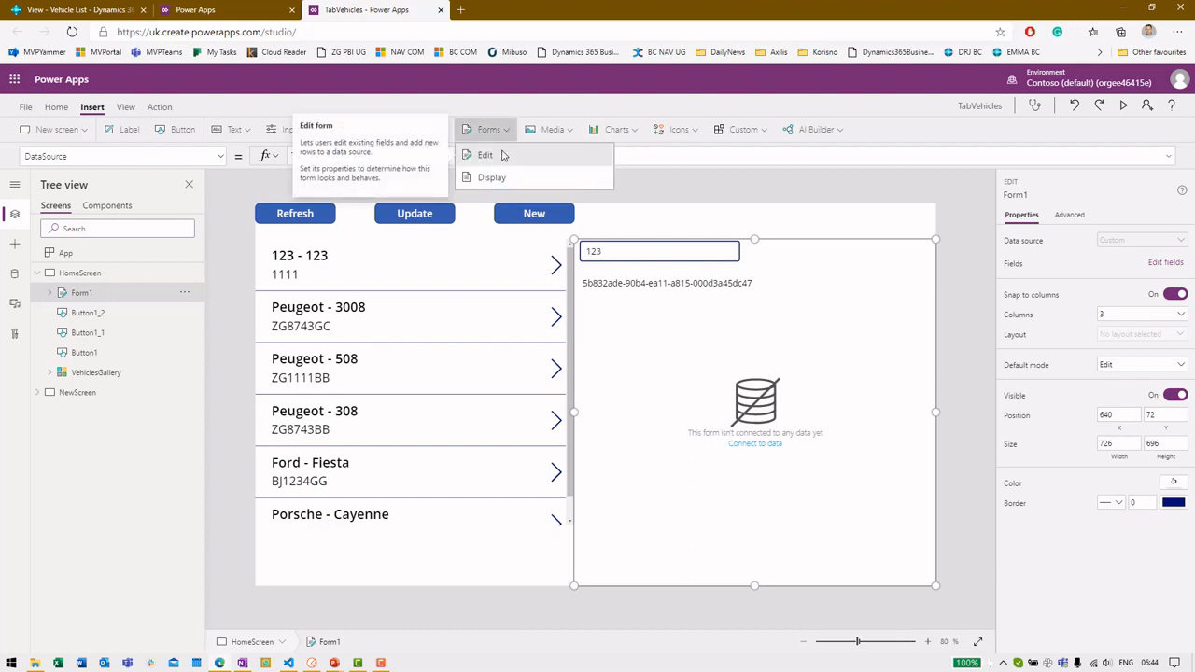
click(806, 224)
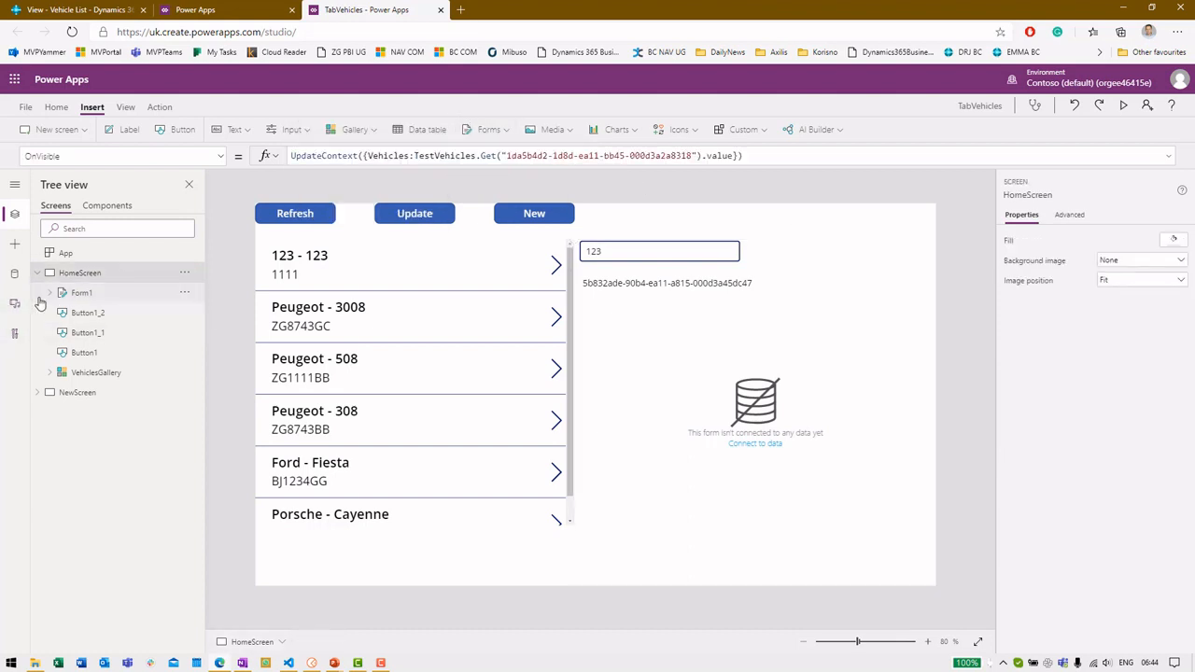
Inspect Form1's data card, Label1 and TextInput1, then show the Update button's TestVehicles.Update formula
click(50, 292)
click(92, 318)
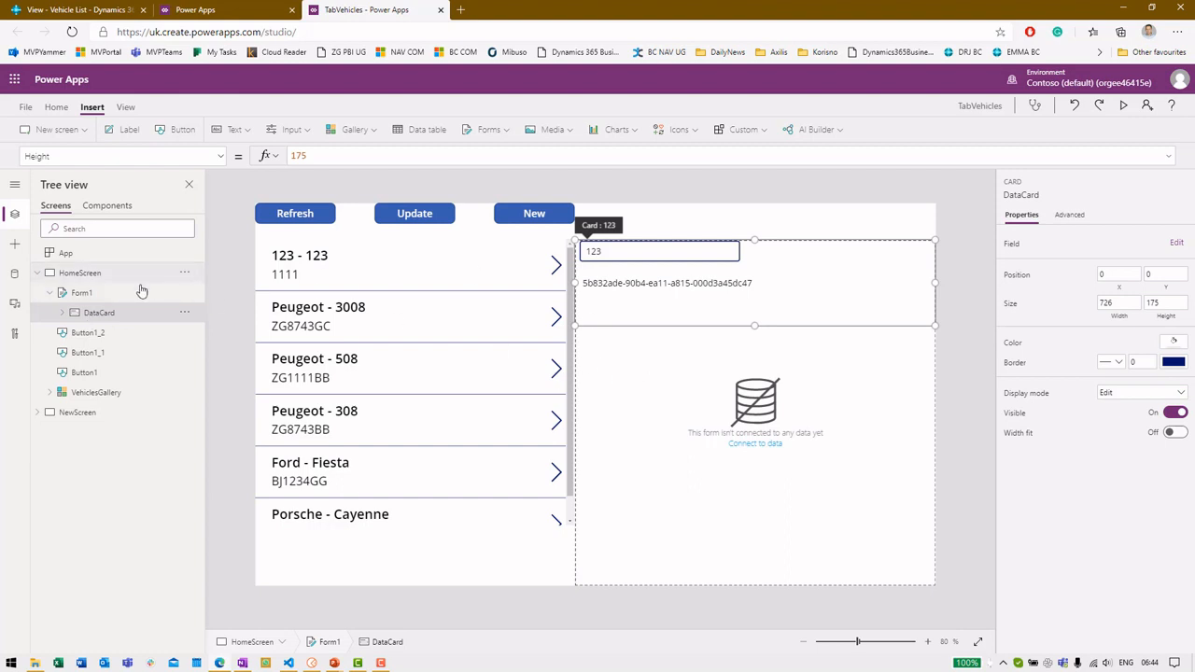
click(61, 314)
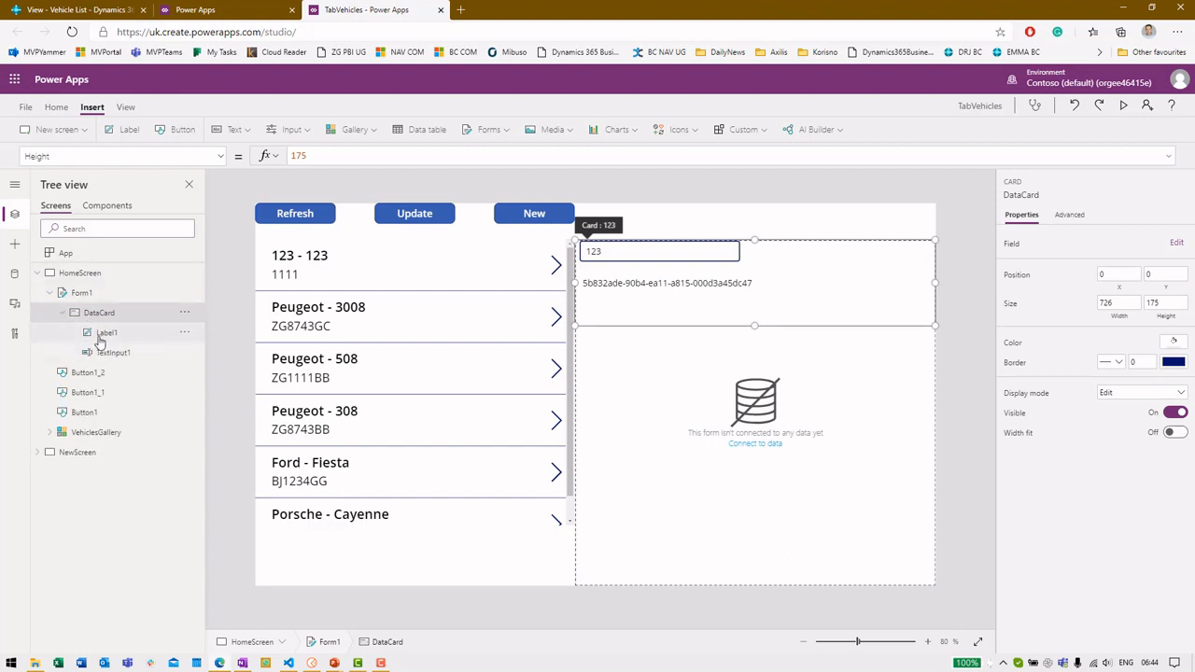
click(103, 332)
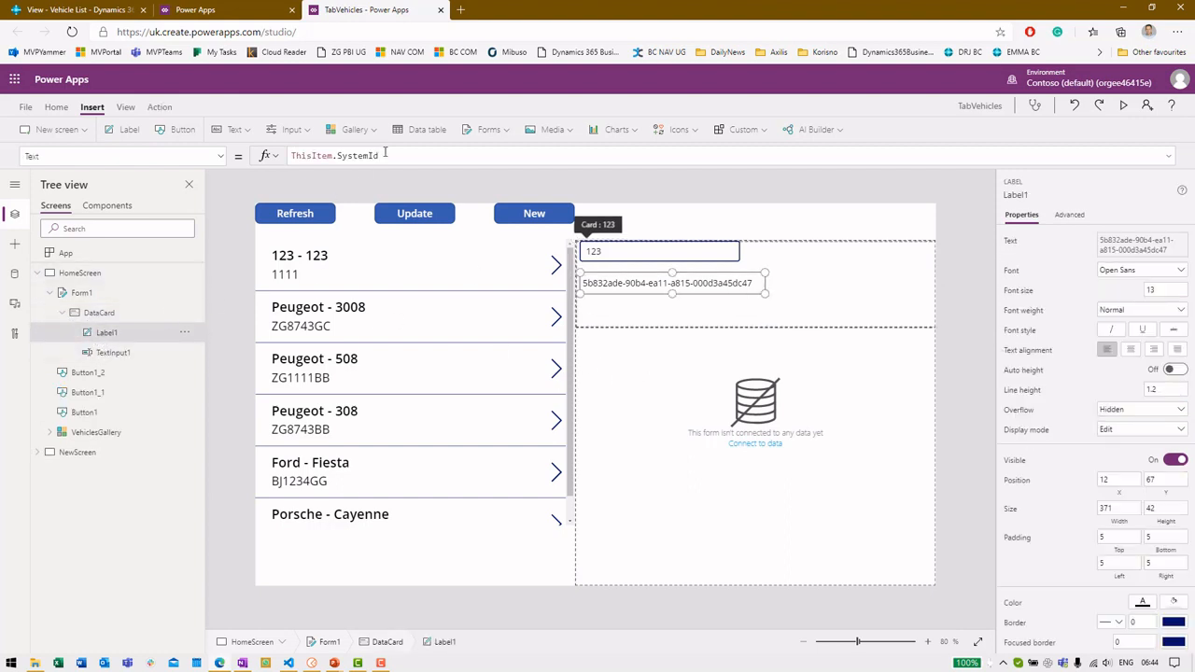
click(124, 355)
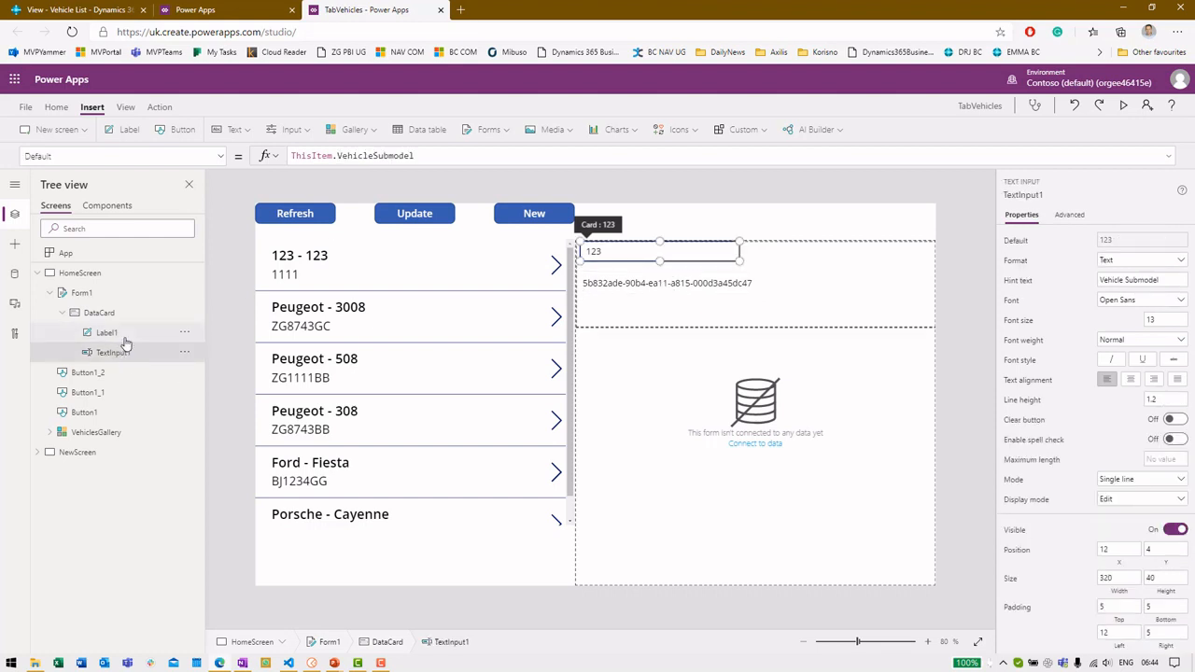
click(107, 295)
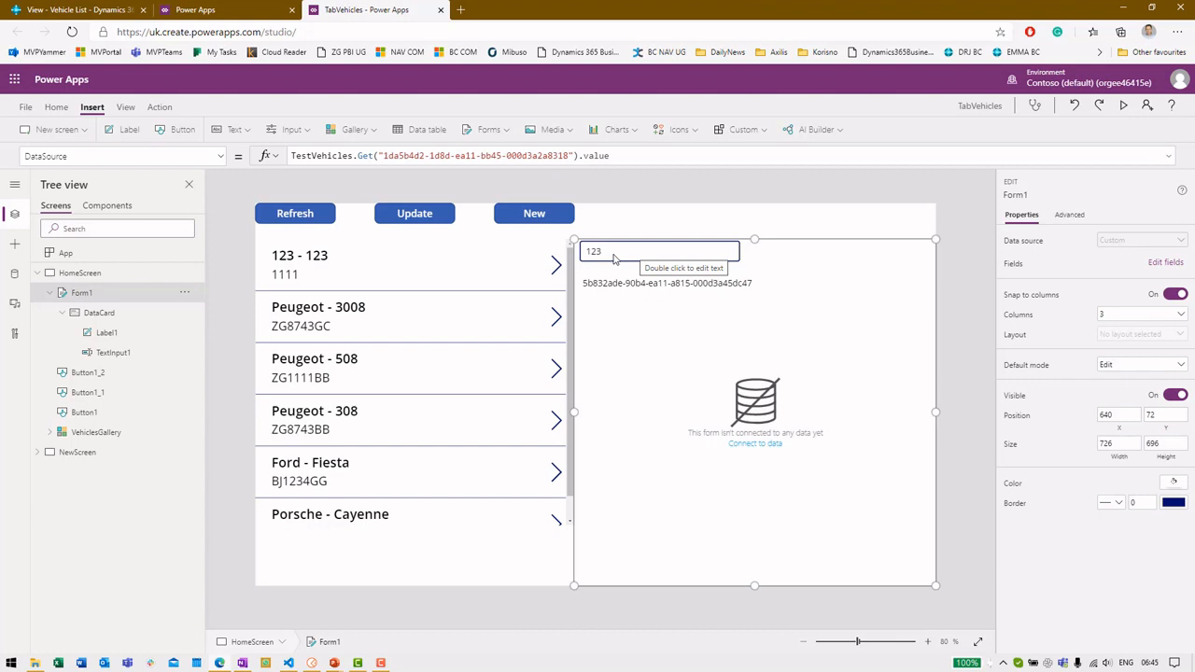
click(431, 222)
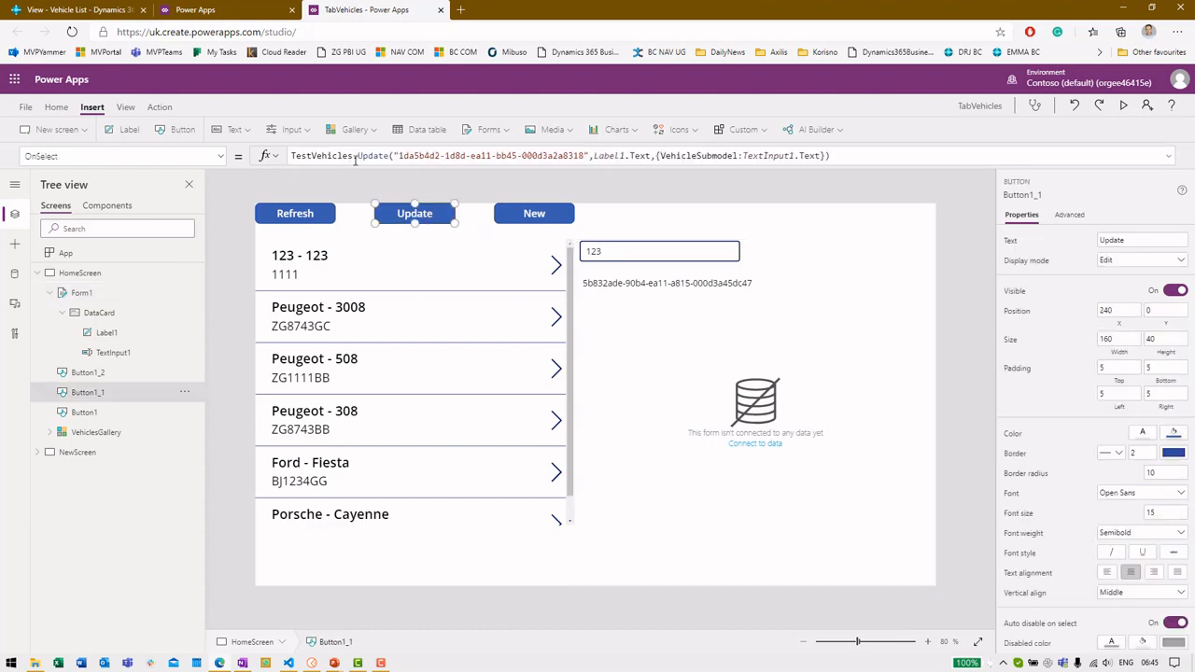
drag(359, 156, 458, 155)
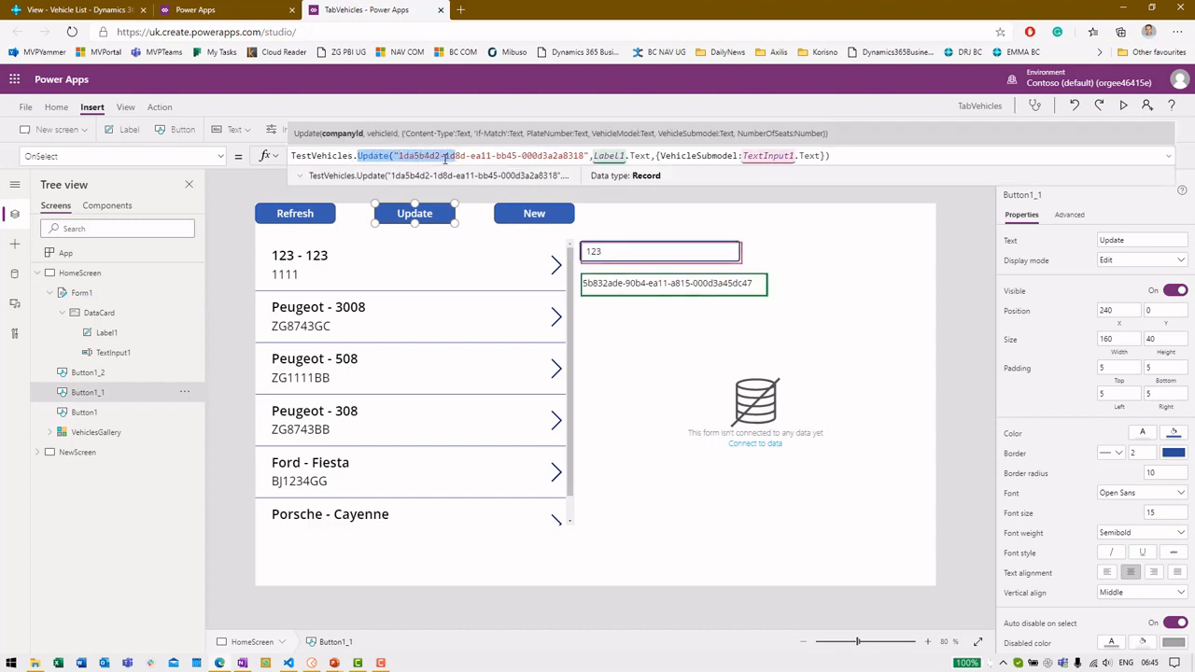
click(445, 157)
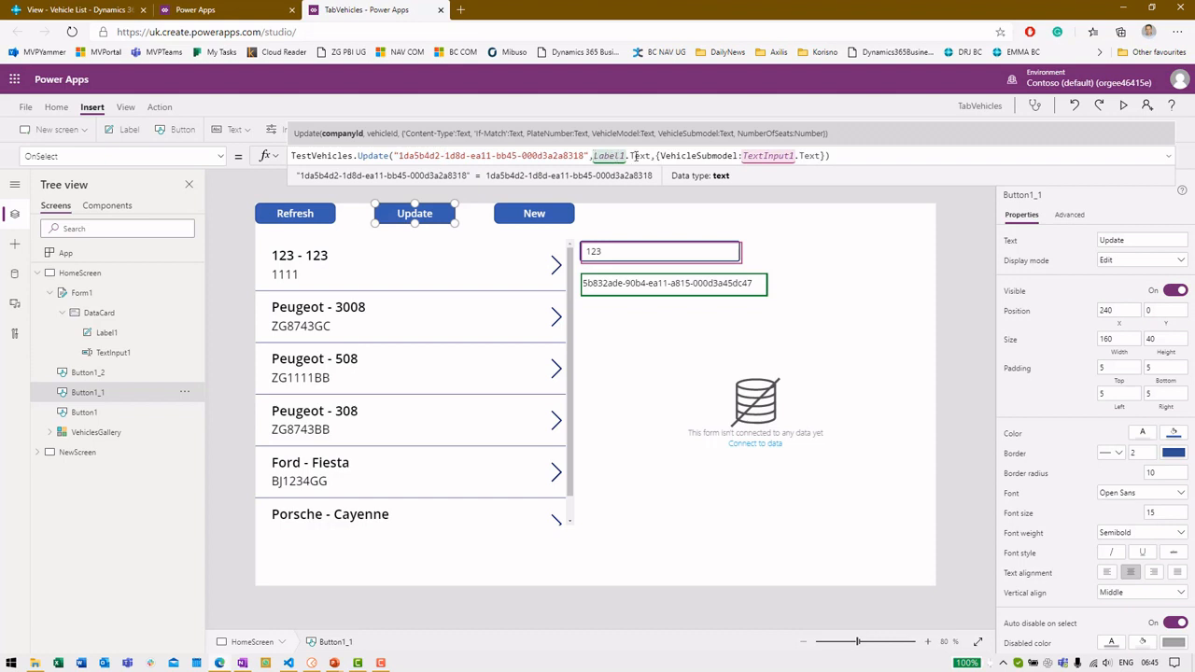
click(634, 156)
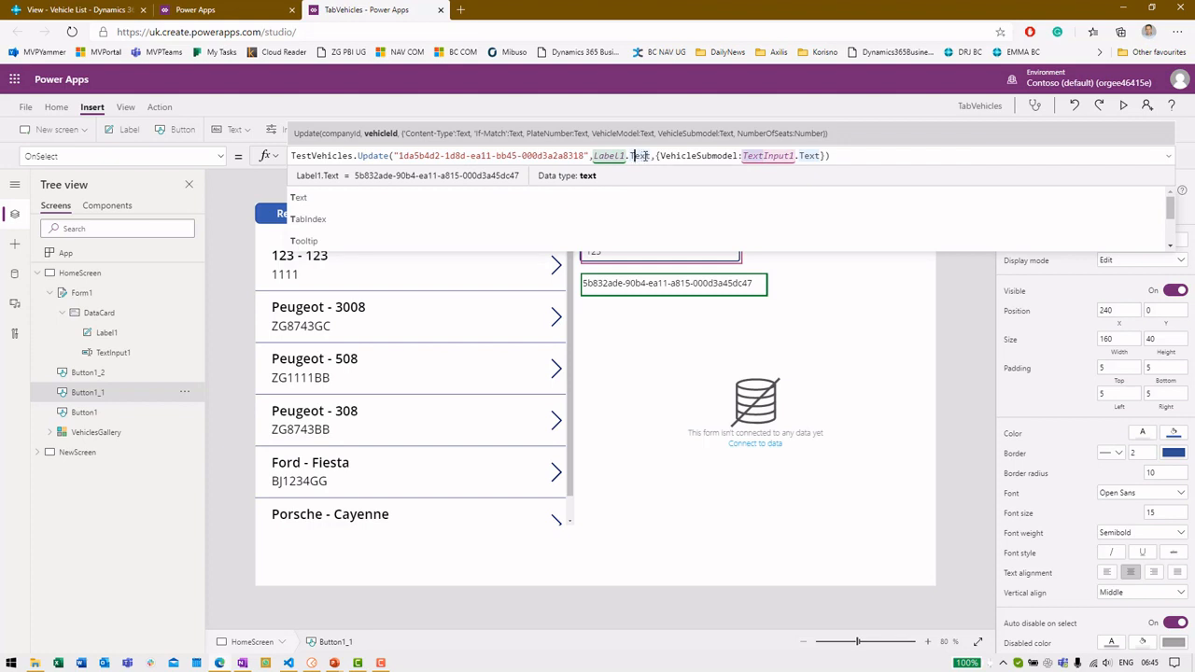
click(684, 156)
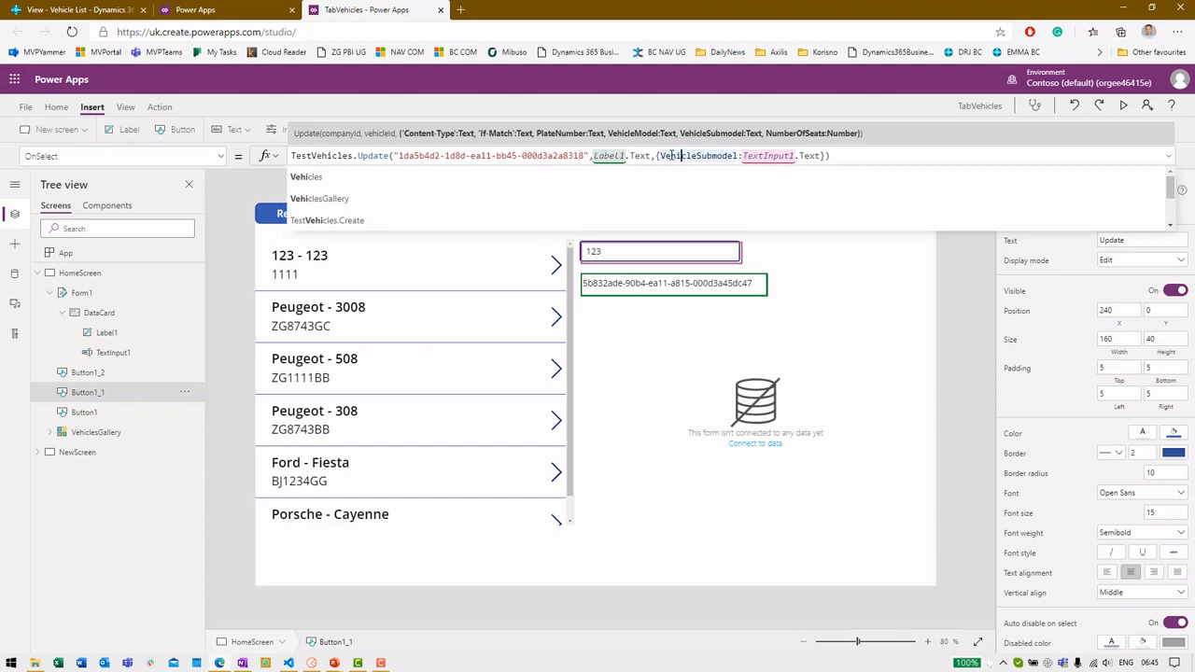
click(89, 9)
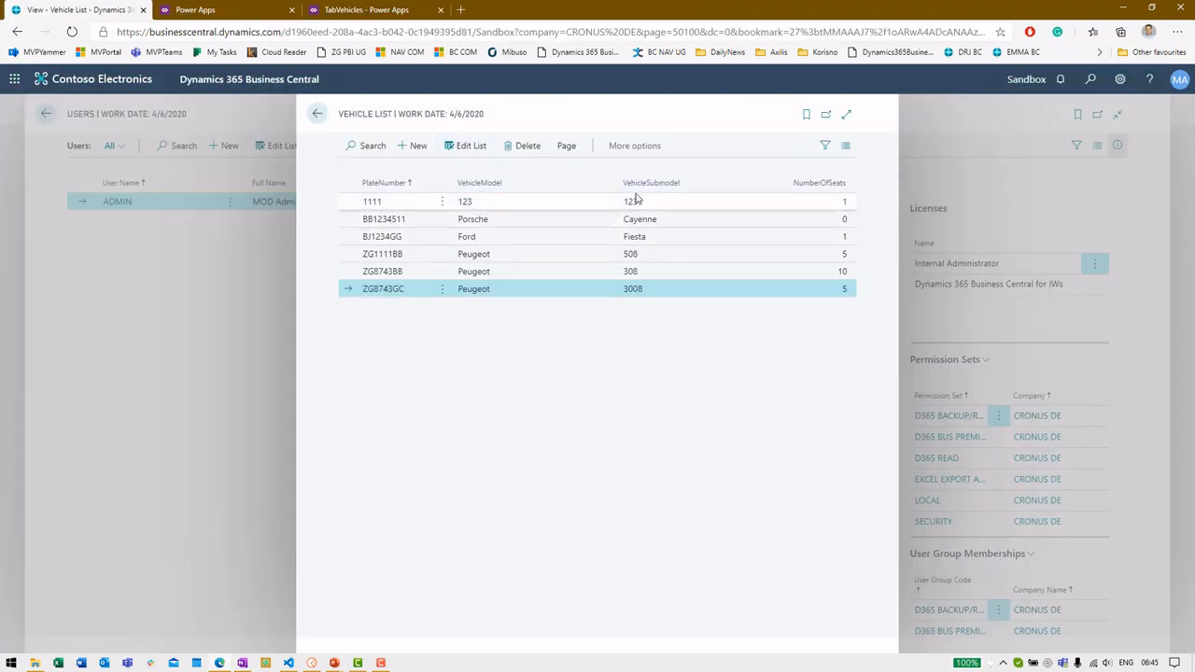
click(359, 8)
click(763, 395)
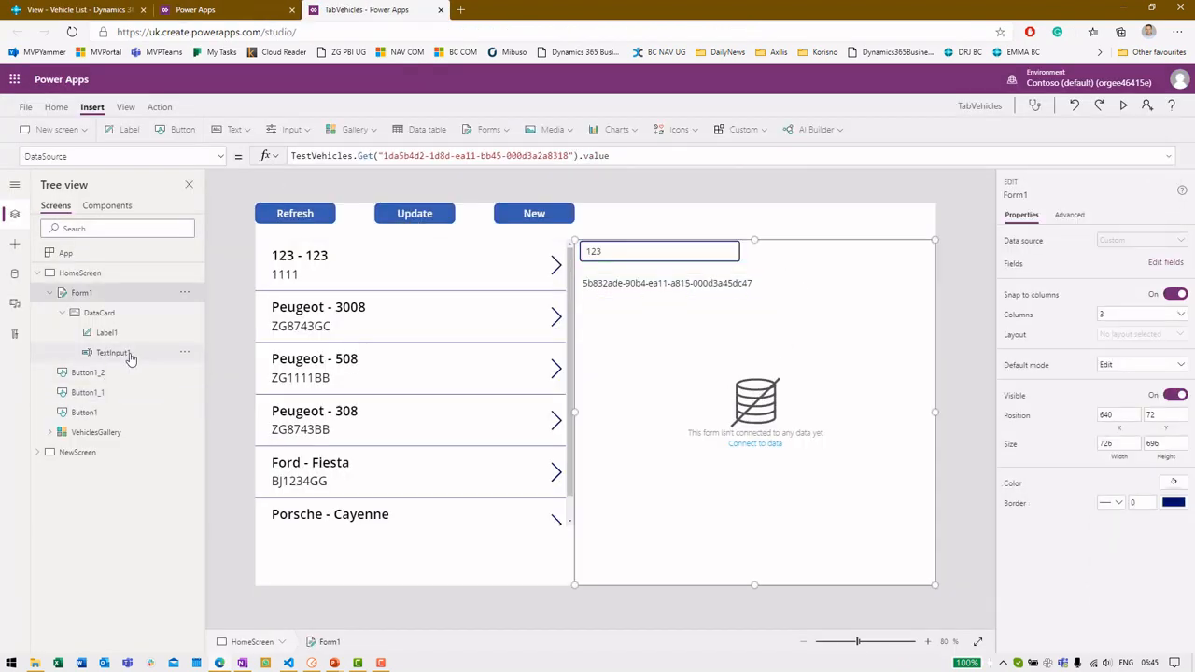
Preview the app and load several vehicles (Peugeot 3008, 508, 308, Porsche Cayenne) into the form
key(F5)
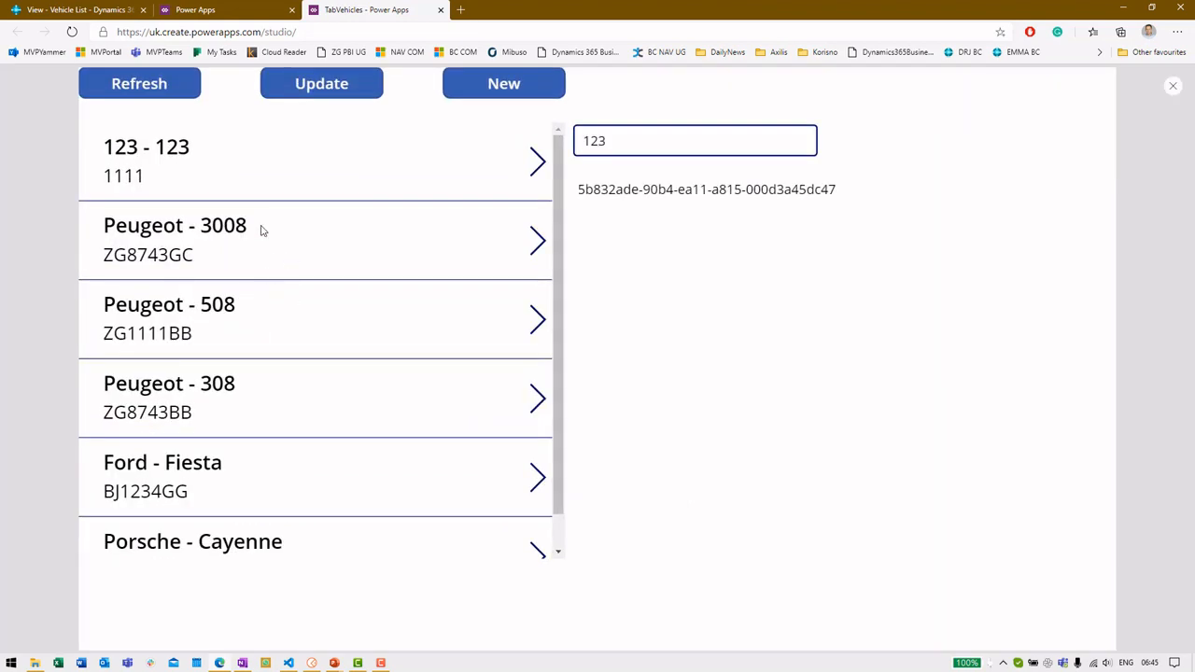
click(261, 234)
click(313, 329)
click(319, 396)
click(303, 348)
click(349, 551)
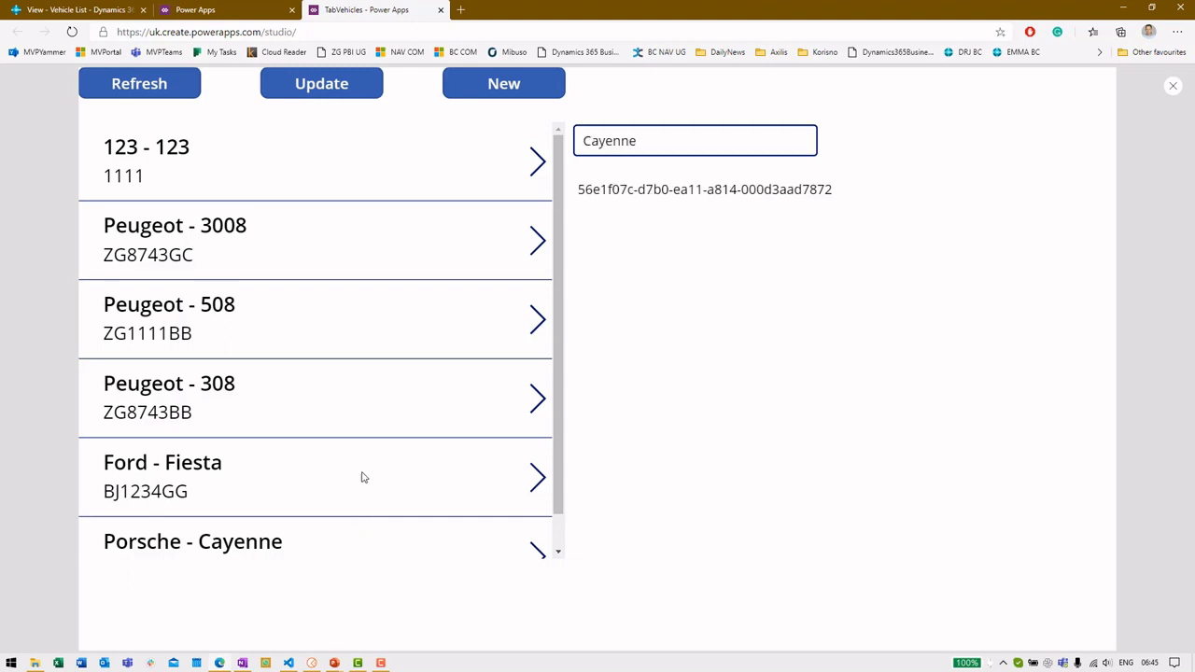
click(325, 422)
click(320, 361)
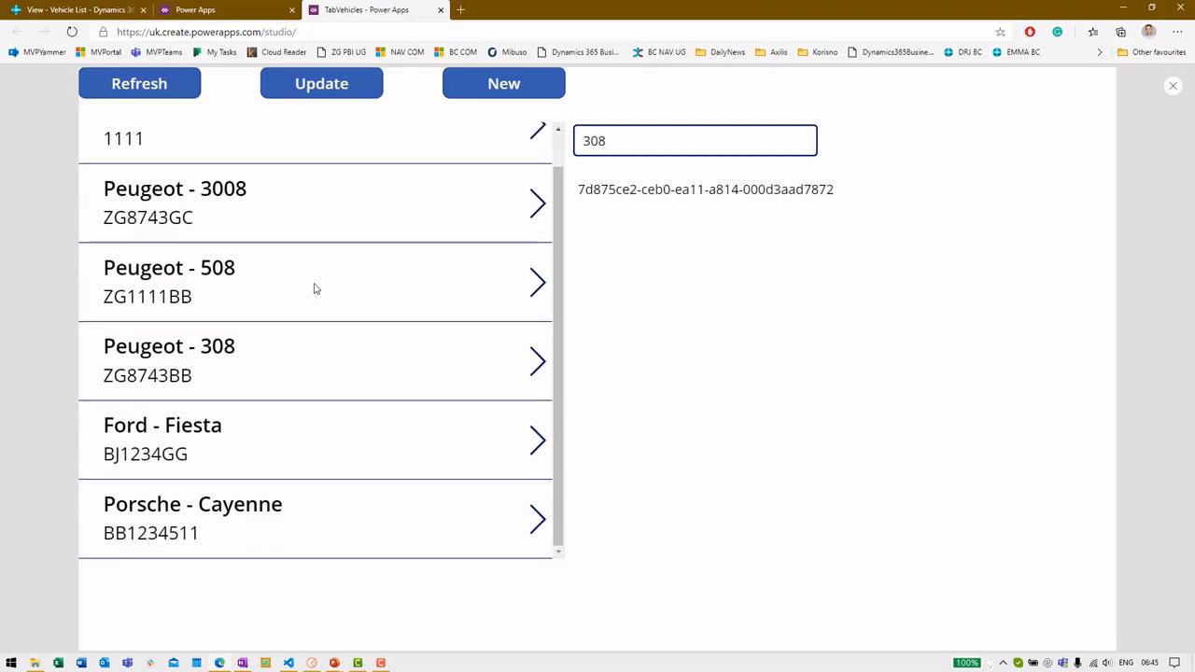
scroll(314, 294, up, 2)
Change the 123 - 123 vehicle's submodel to Demo, update it, and verify in Business Central
click(210, 176)
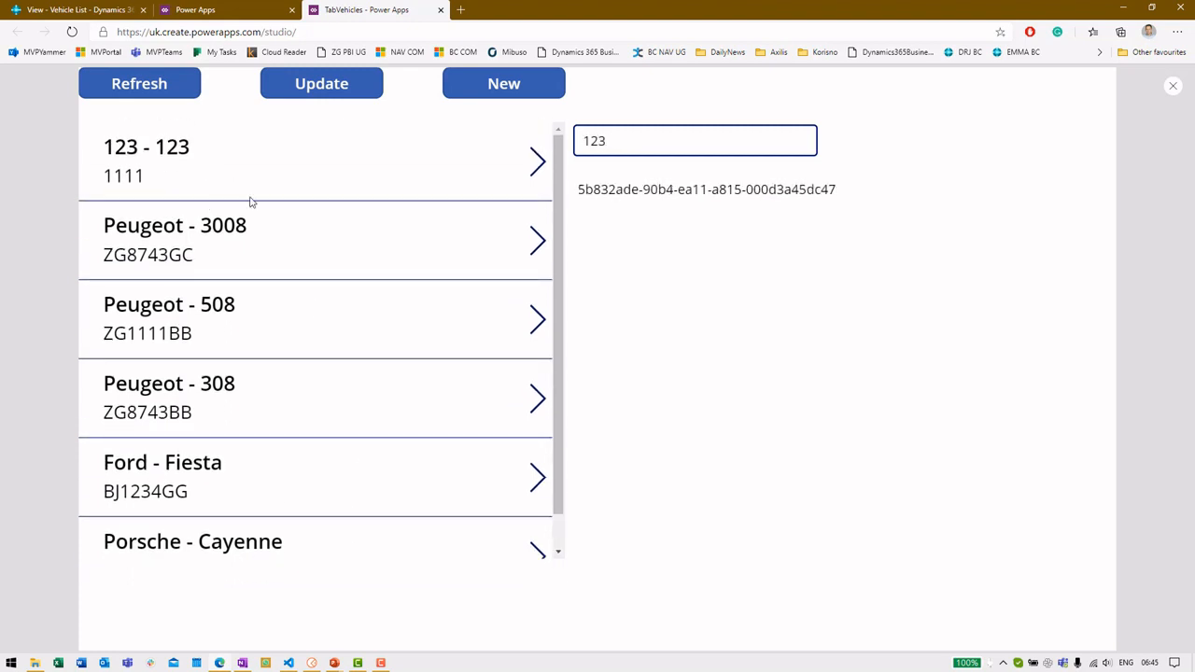
double_click(641, 136)
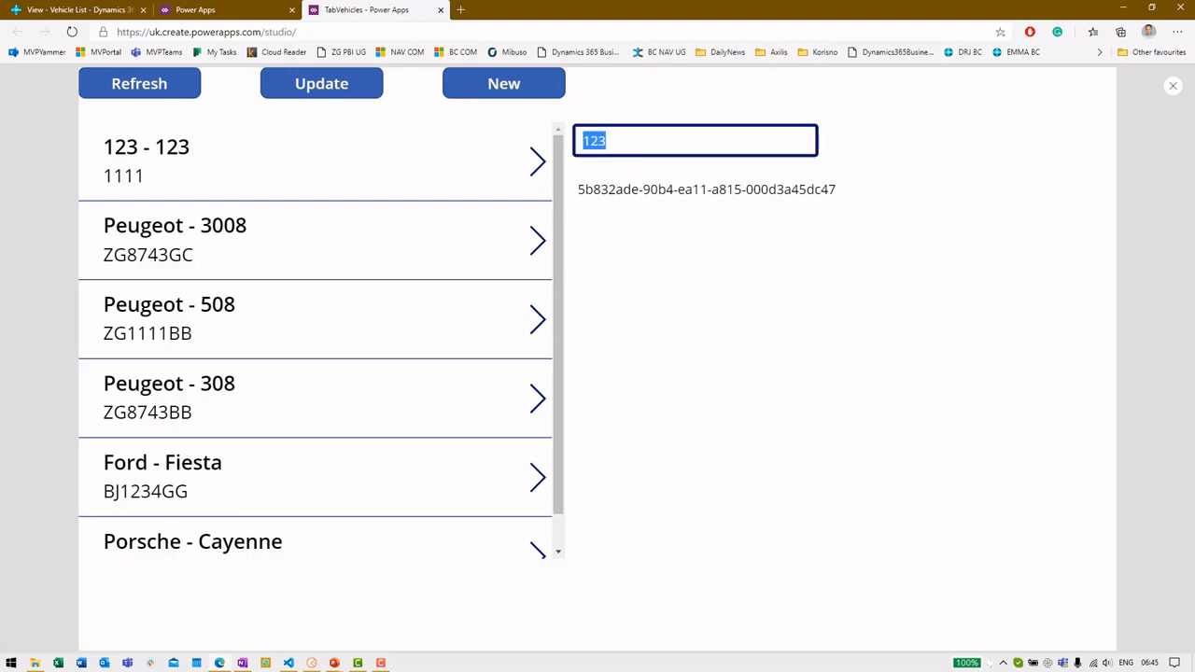
text(Demo)
click(304, 91)
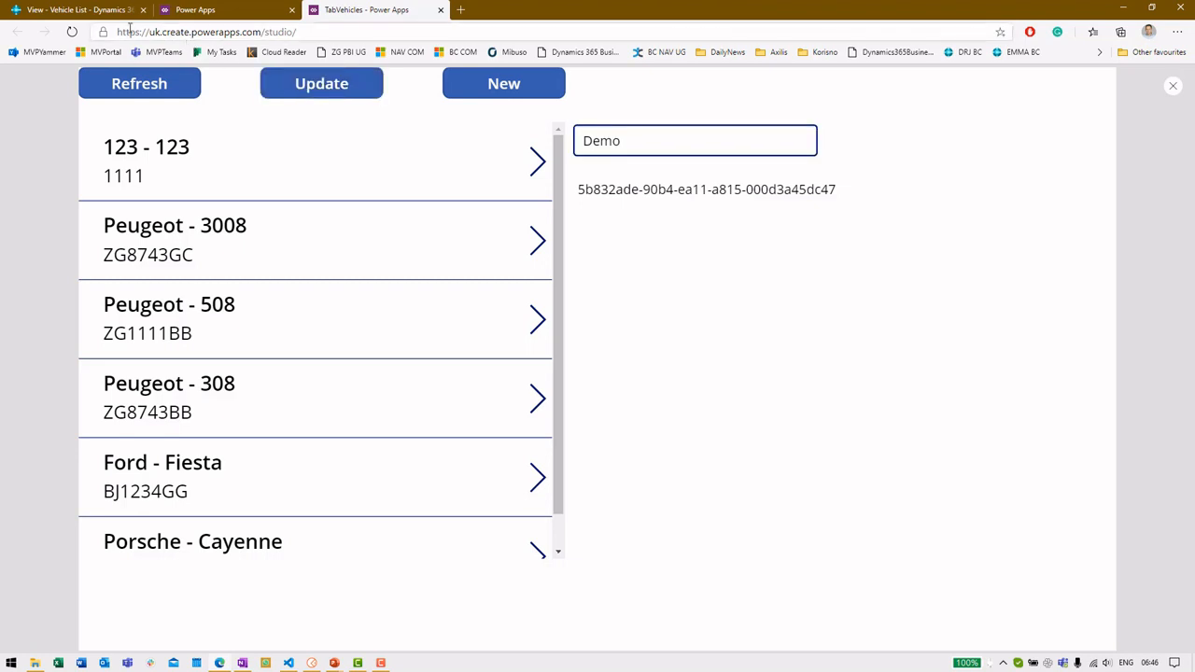
click(79, 10)
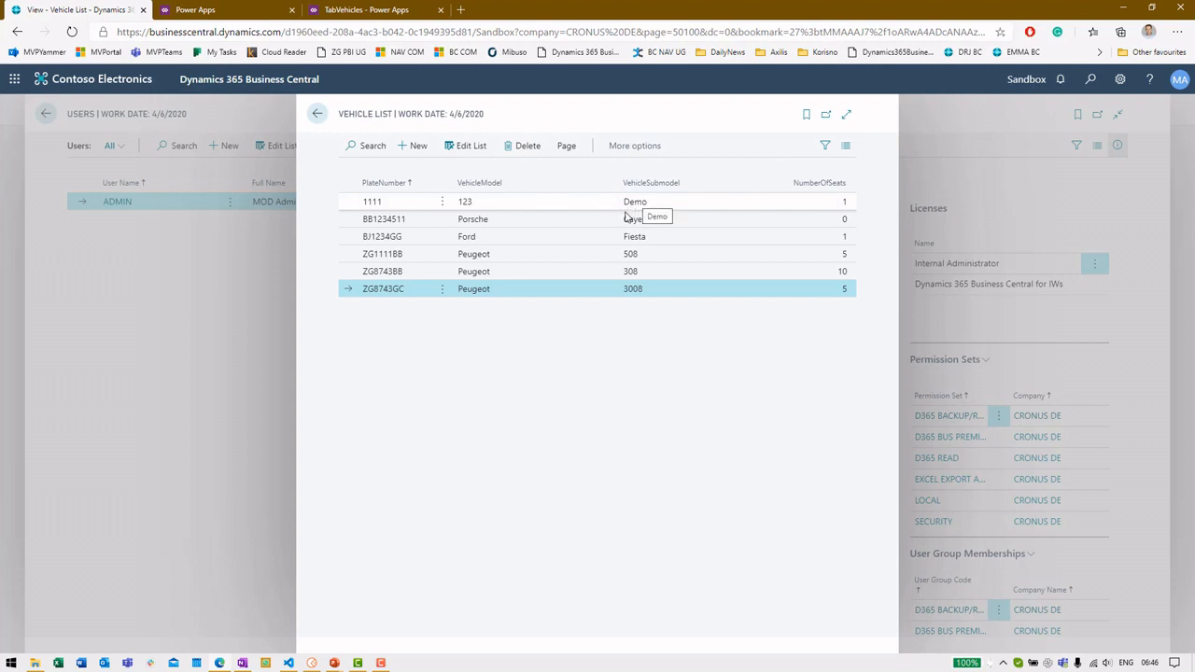
click(342, 8)
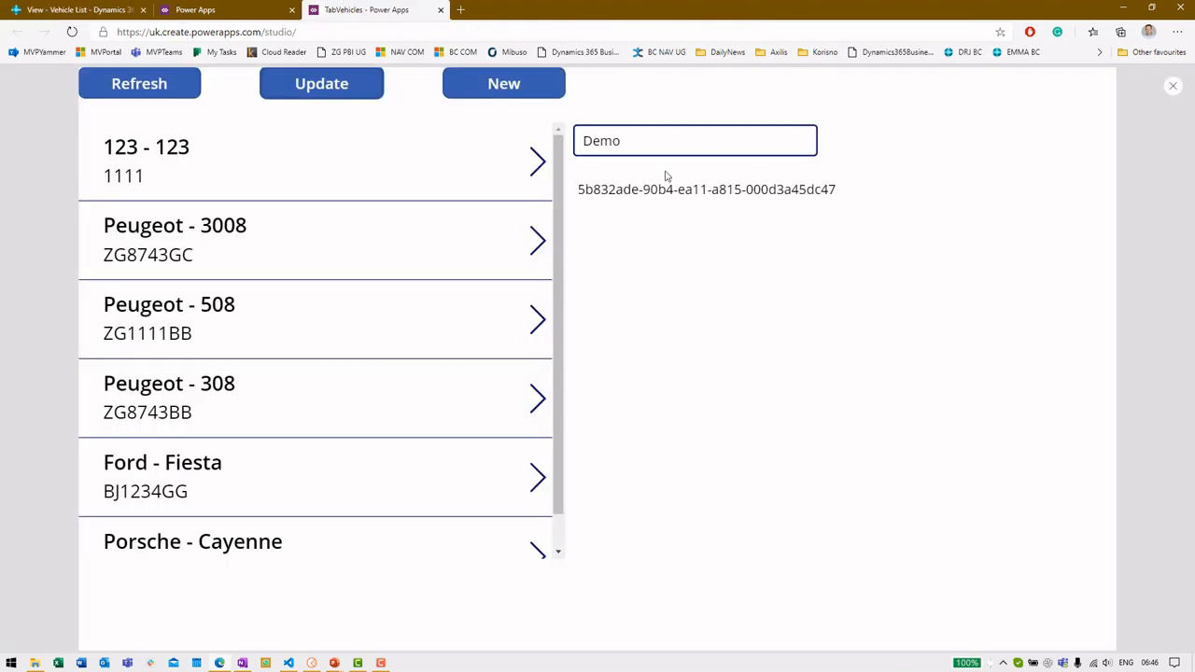
Exit preview, dismiss the tip, and view the Update button's formula
key(Escape)
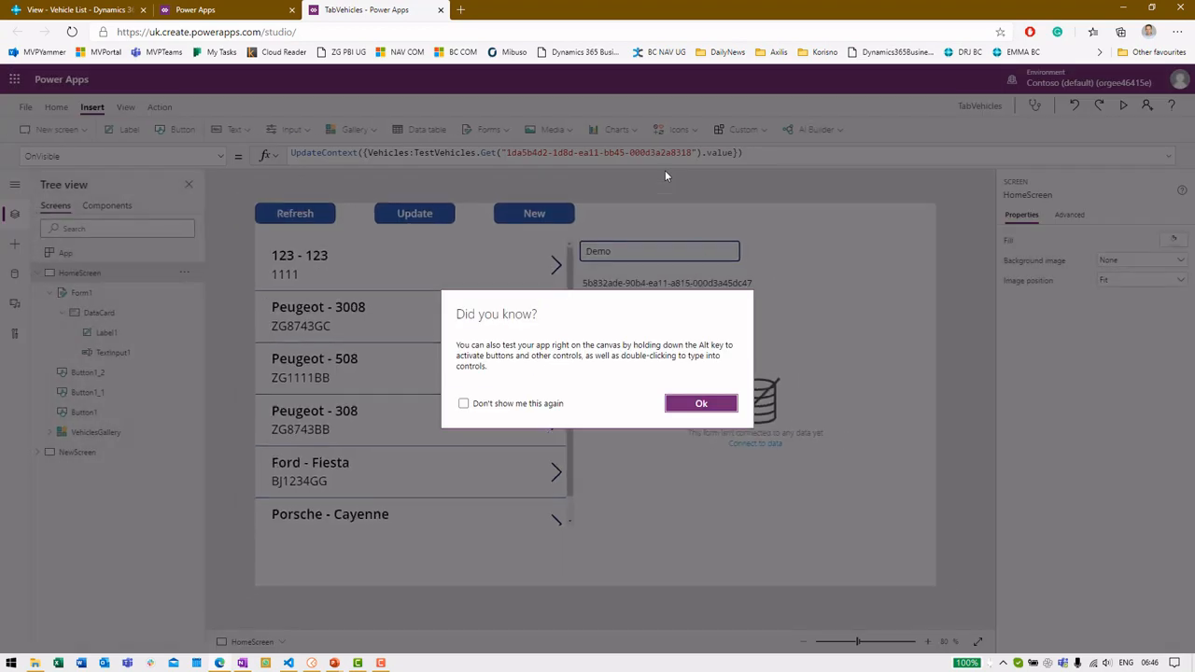
click(696, 403)
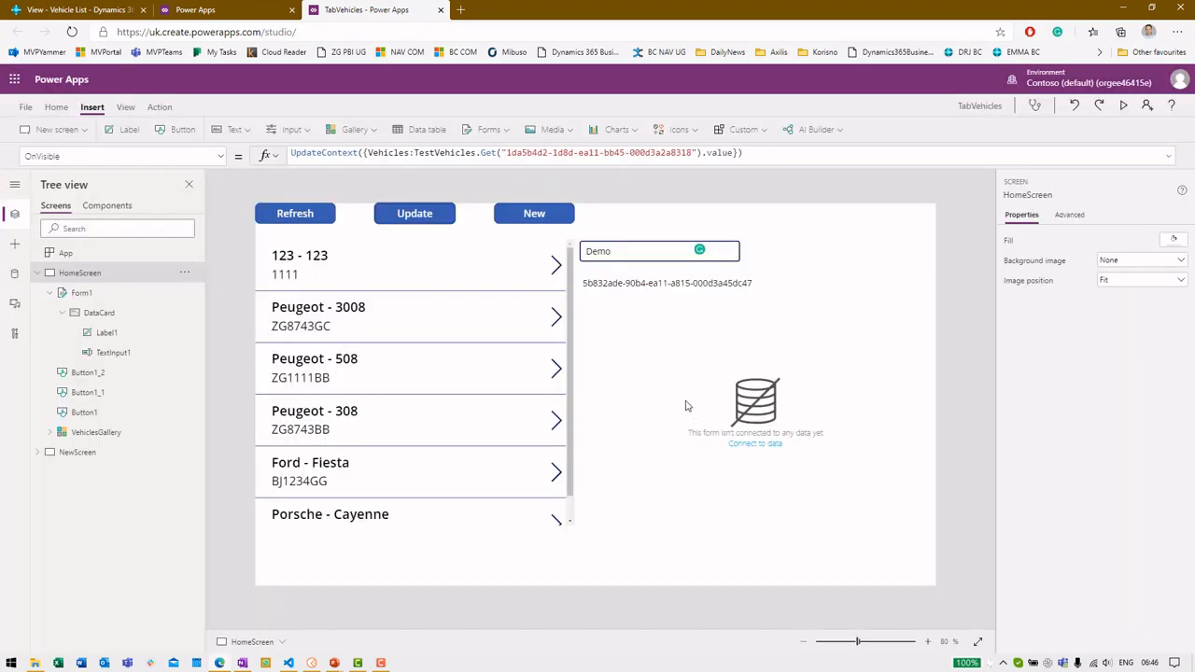
click(409, 210)
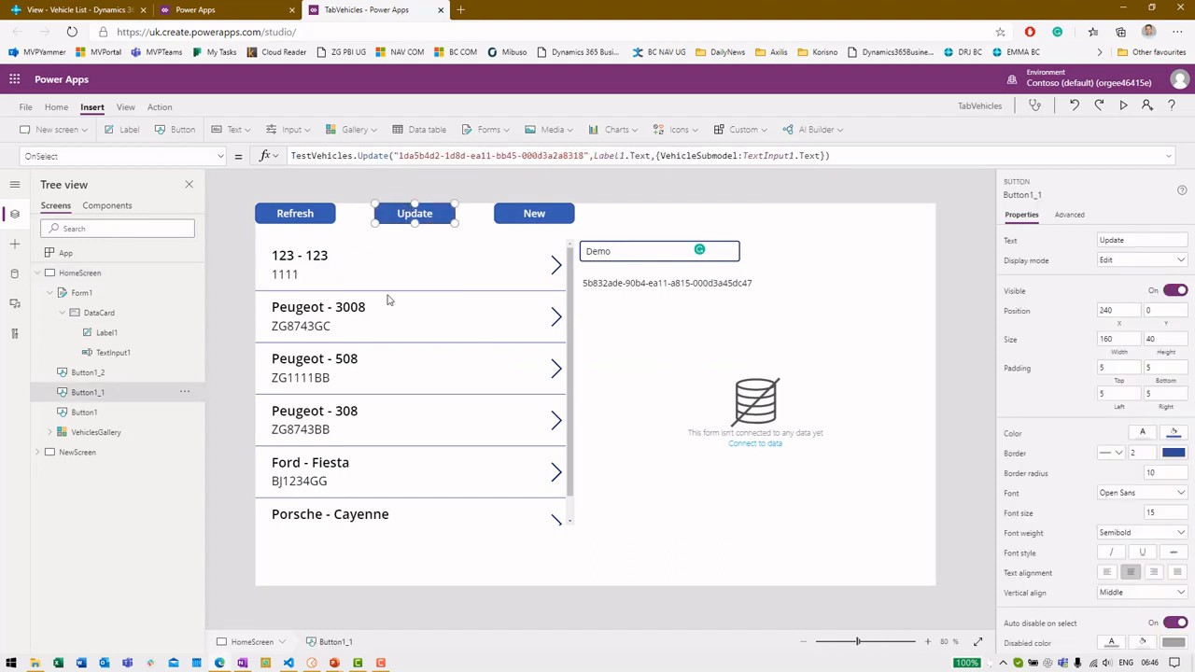
Review NewScreen's Create formula and its company id, then HomeScreen's New button navigation formula
click(104, 458)
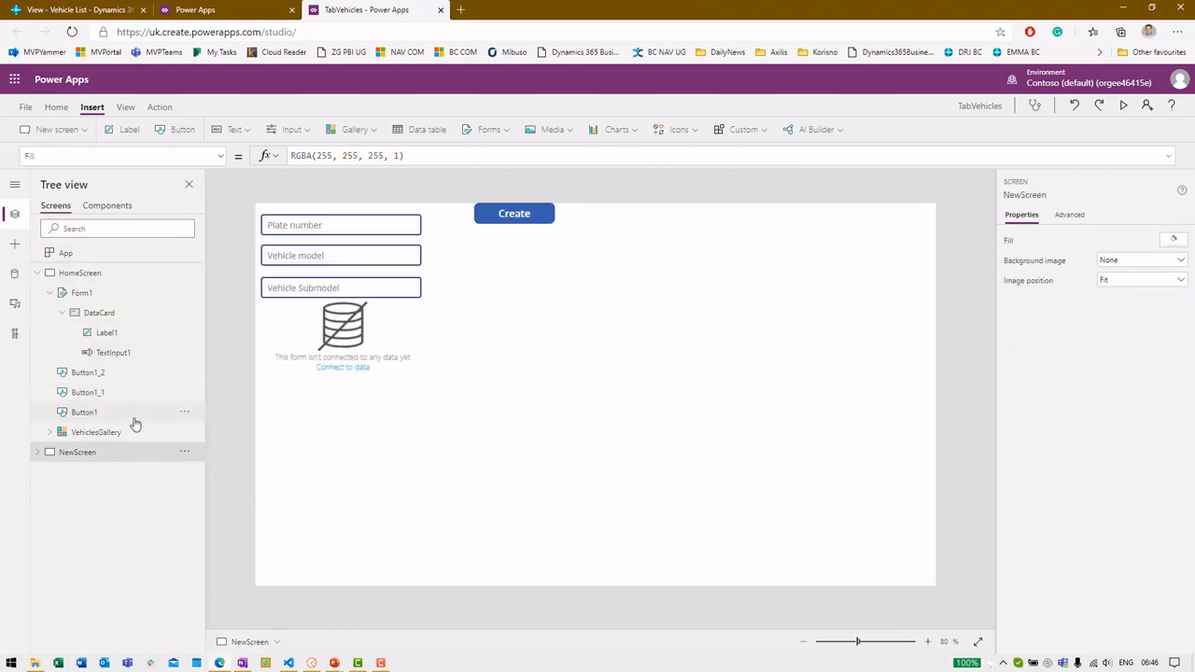
click(39, 456)
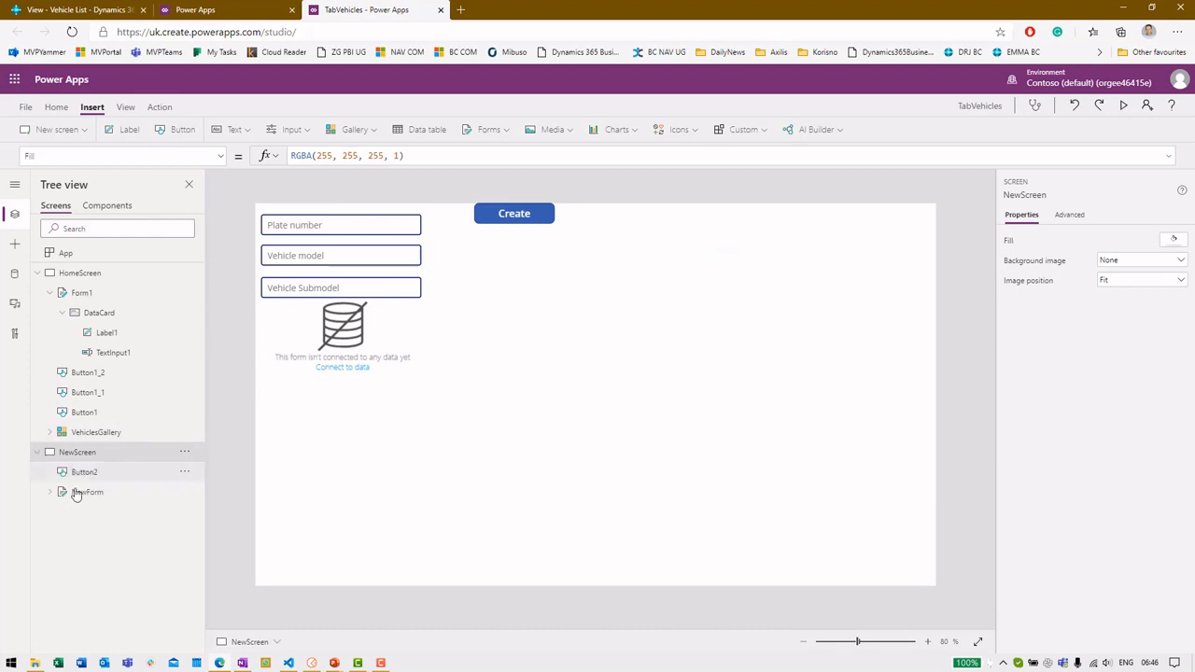
click(87, 496)
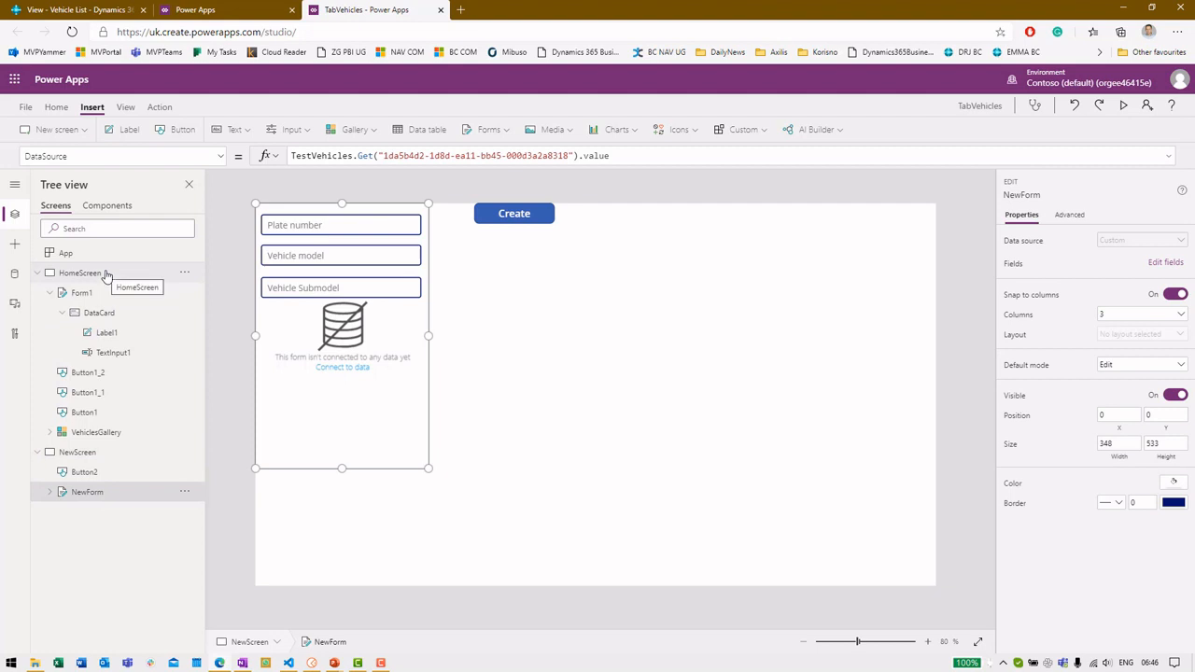
click(510, 227)
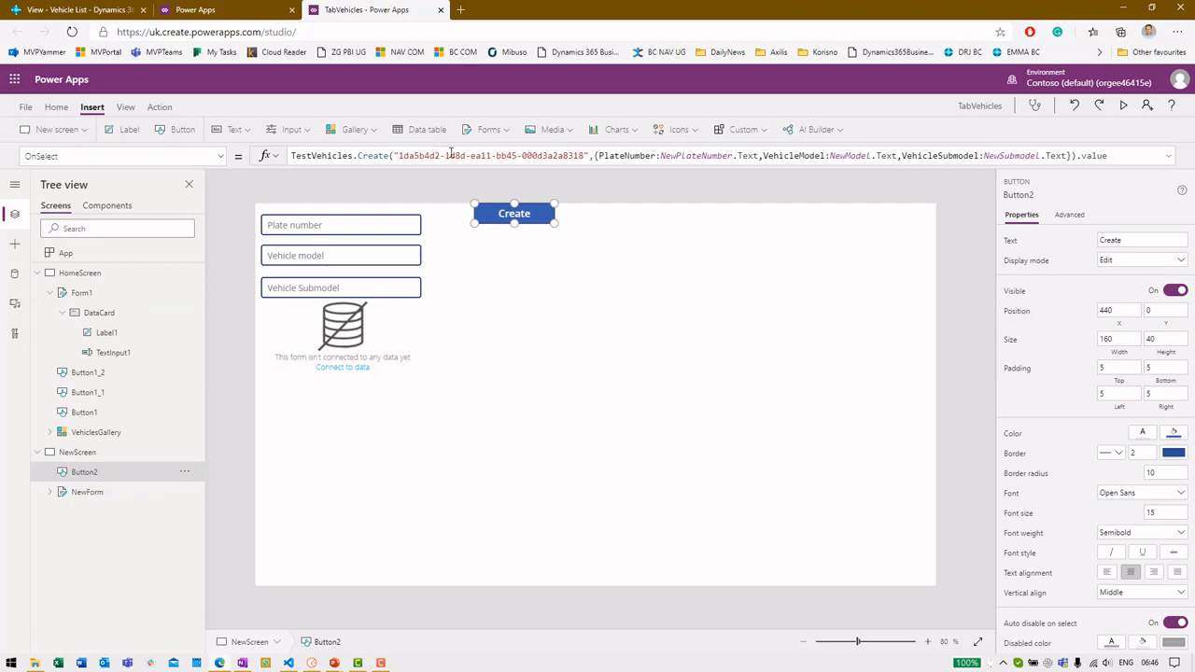
drag(400, 155, 607, 155)
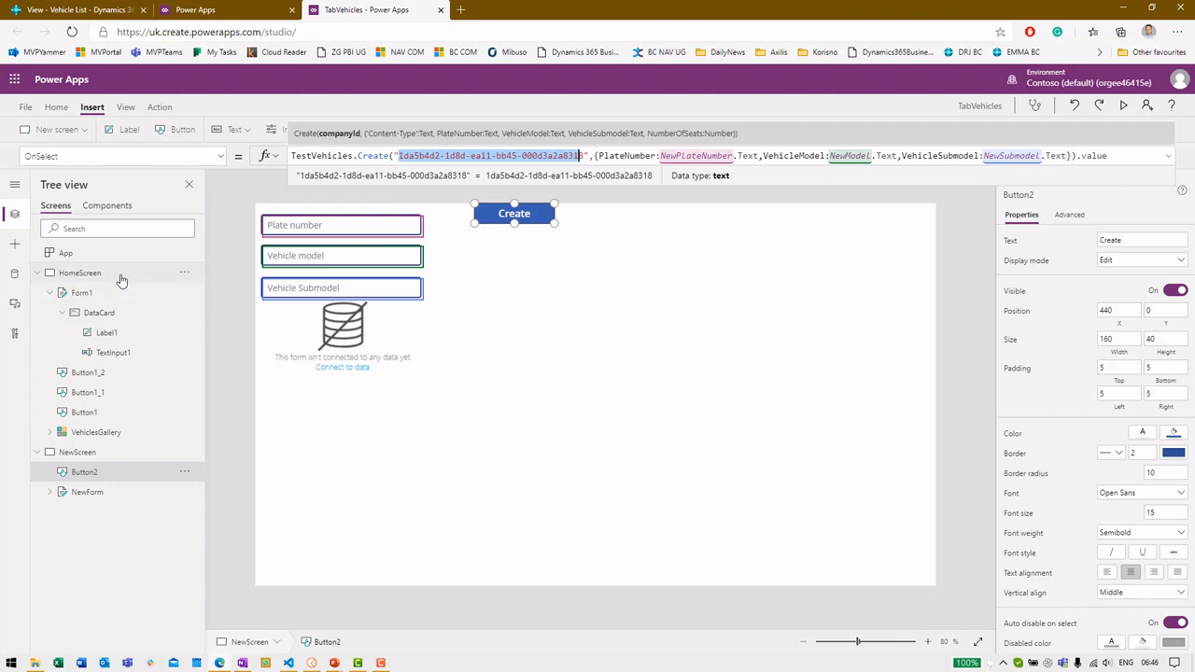
click(120, 277)
click(503, 211)
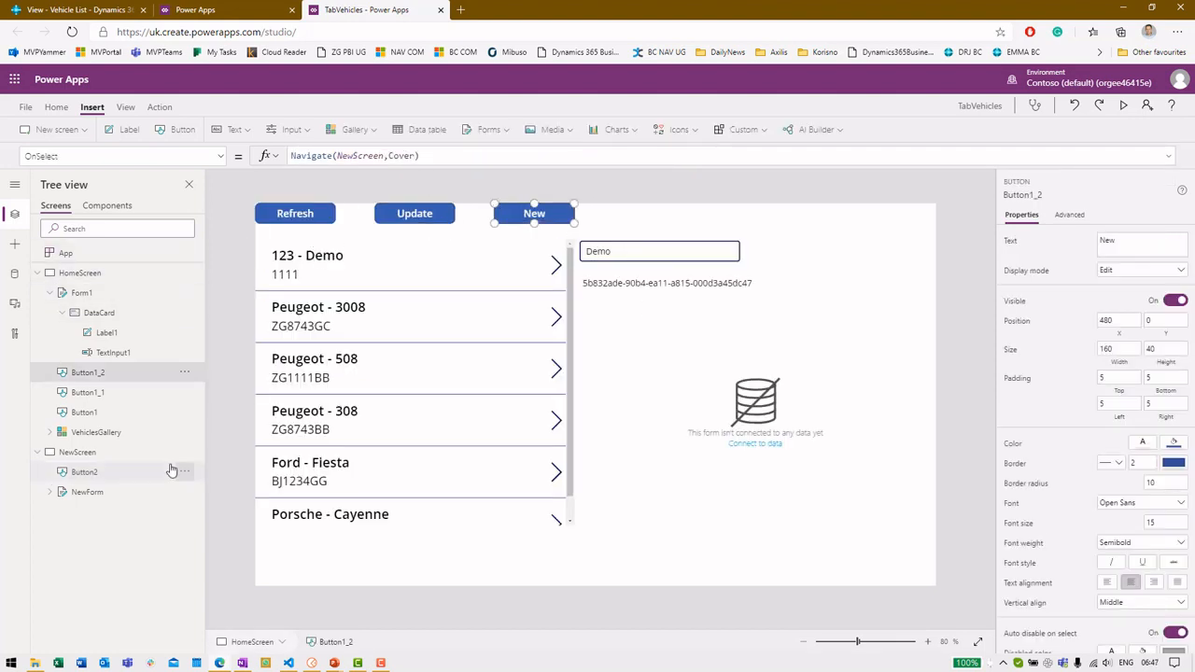
Preview the app from HomeScreen and open the new-vehicle screen
click(106, 452)
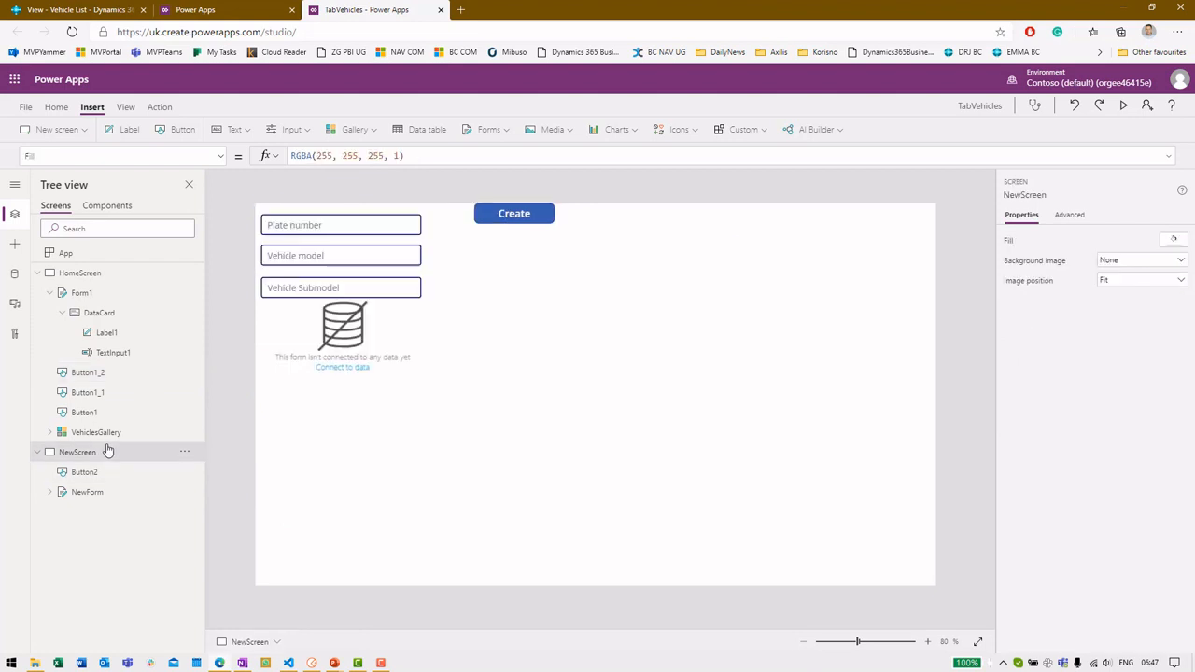
click(105, 272)
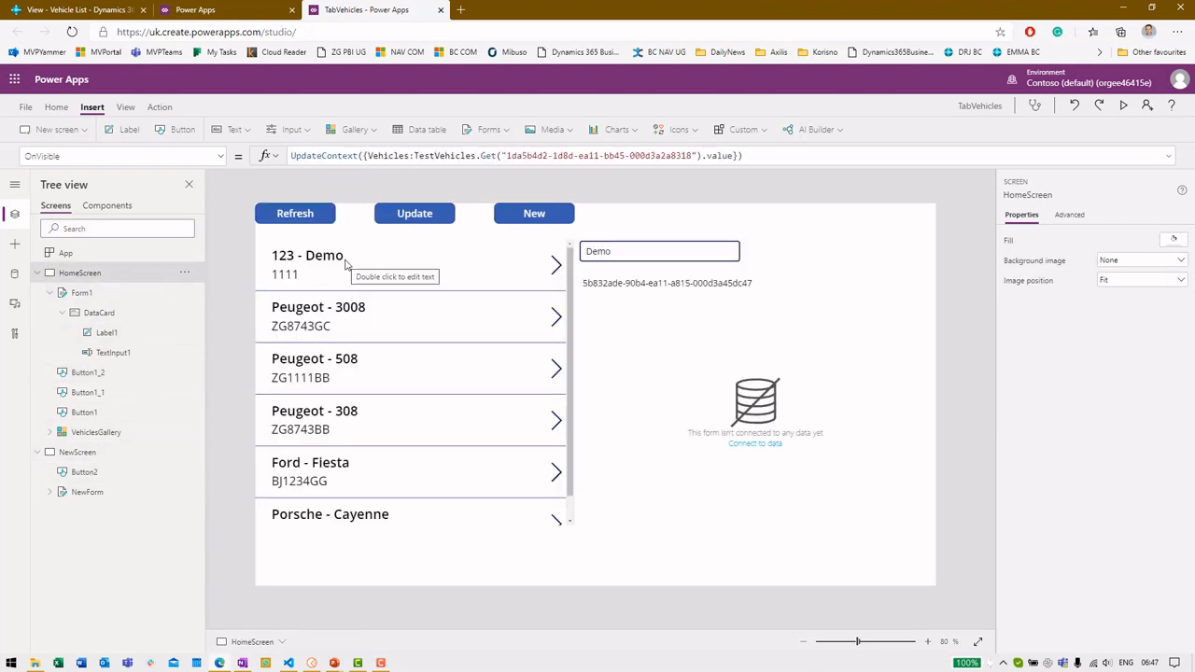
key(F5)
click(535, 86)
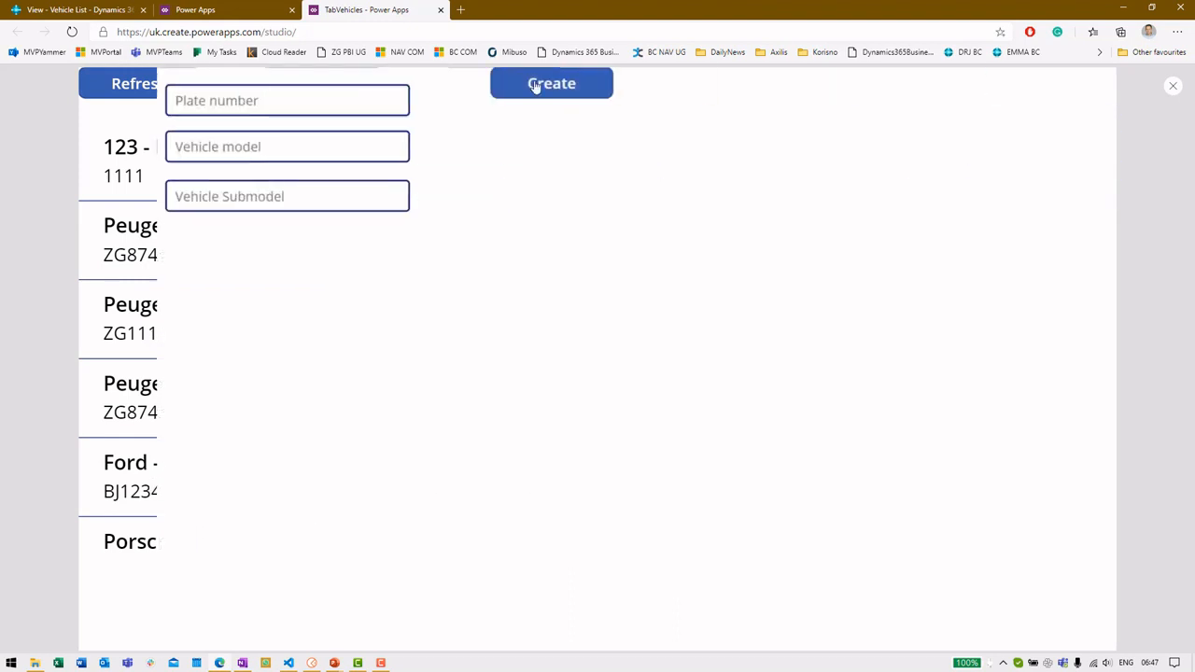
Enter plate number 1234, model Ford and submodel Mustang
click(240, 105)
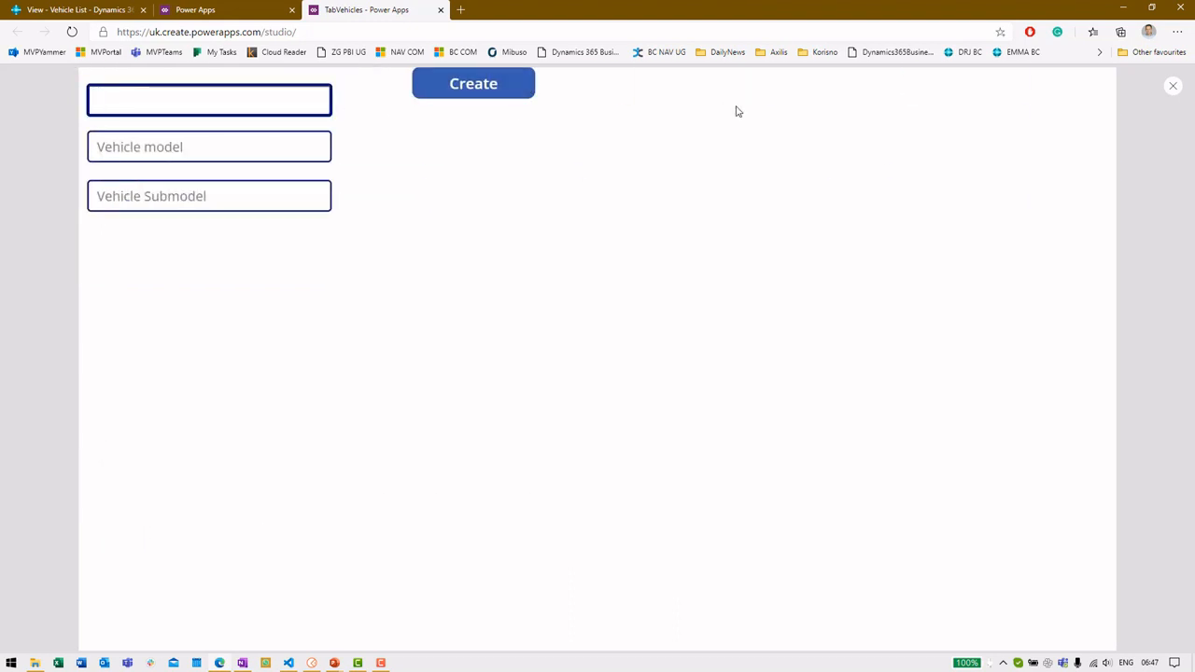
text(1234)
key(Tab)
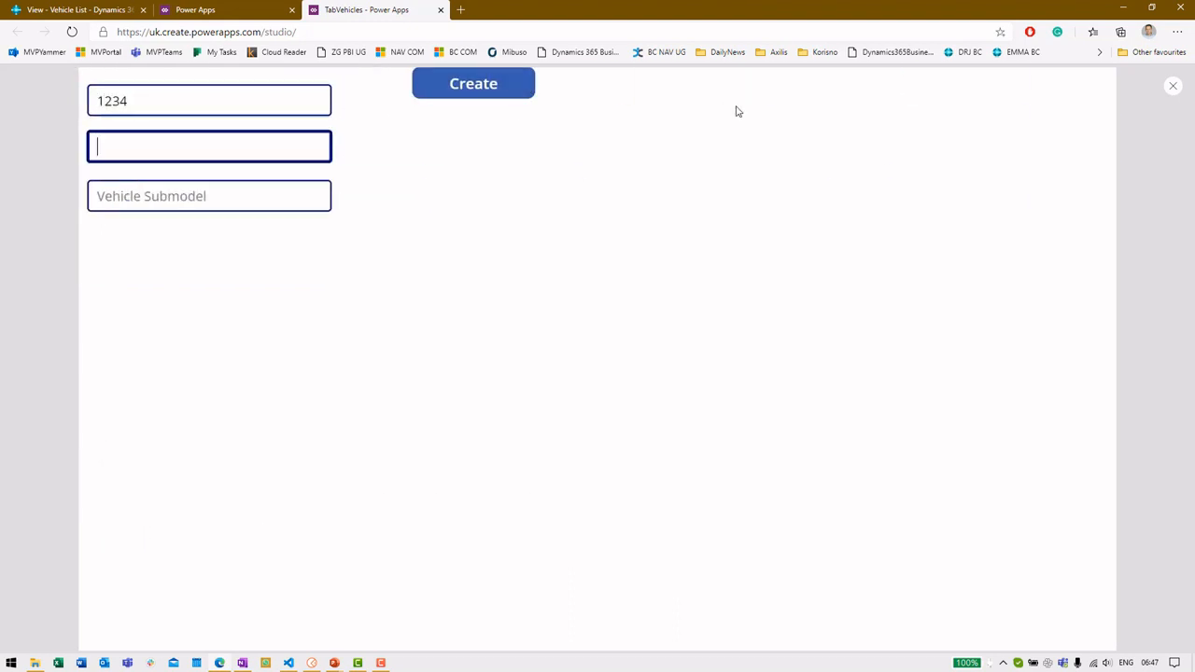
text(Ford)
key(Tab)
text(Mustang)
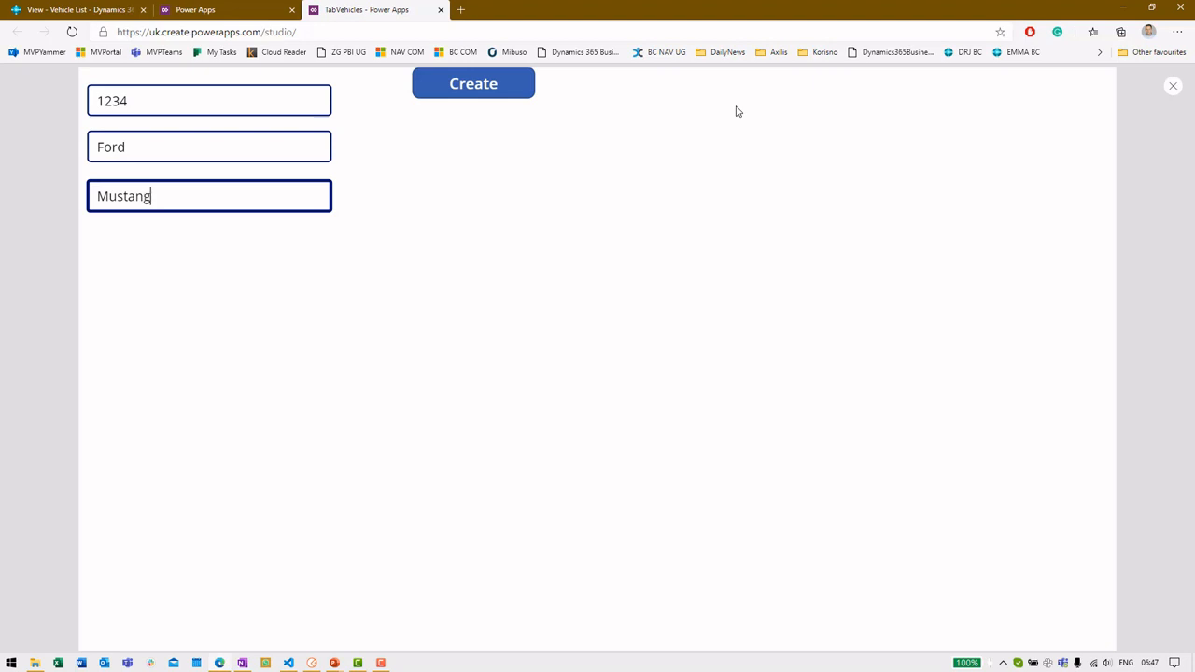
Create the record and confirm vehicle 1234 Ford Mustang in Business Central's Vehicle List
click(478, 88)
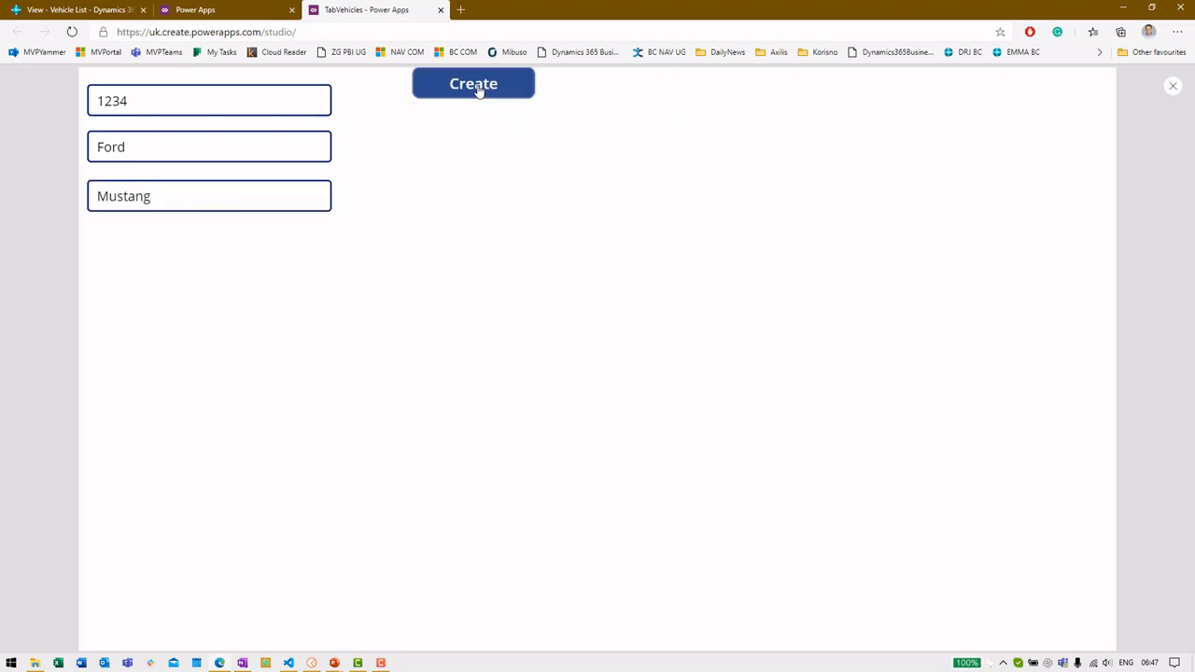
click(72, 9)
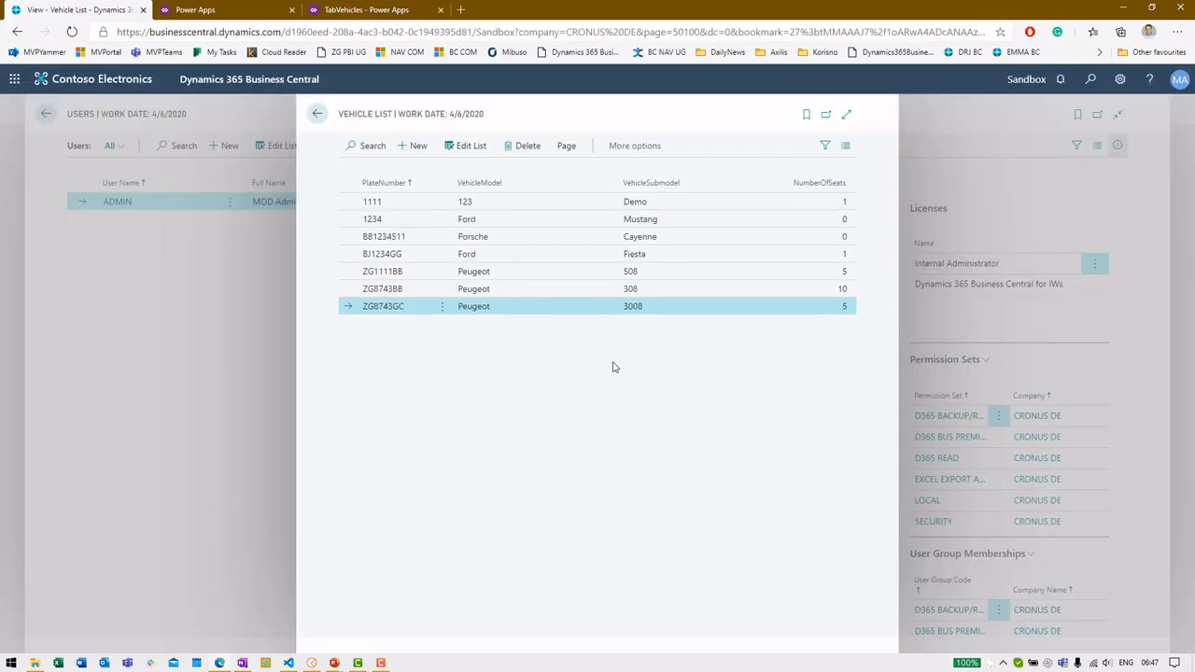
click(630, 220)
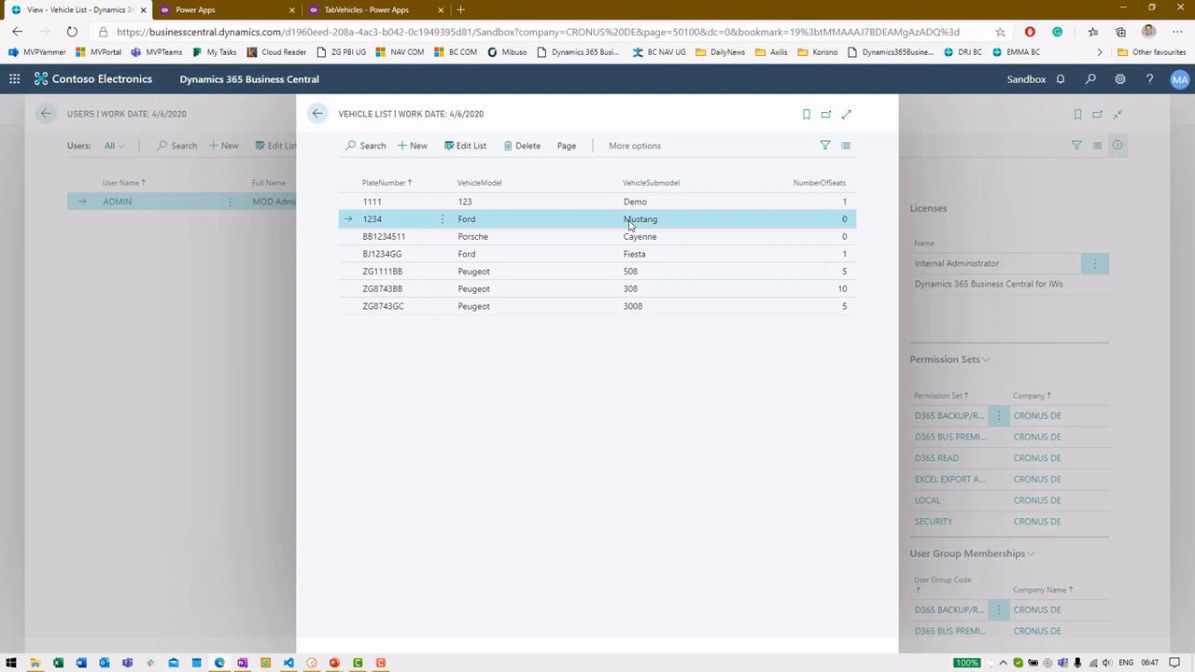
Close the preview, dismiss the tip, and show HomeScreen's gallery listing Ford - Mustang, 1234
click(352, 9)
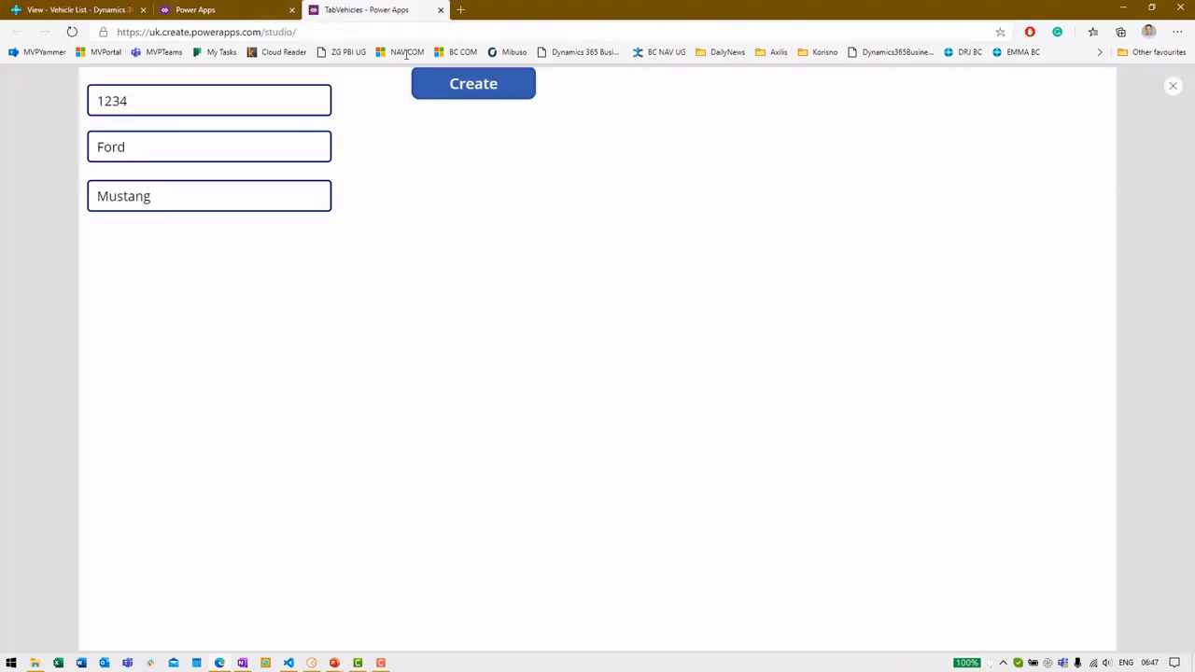
click(1172, 87)
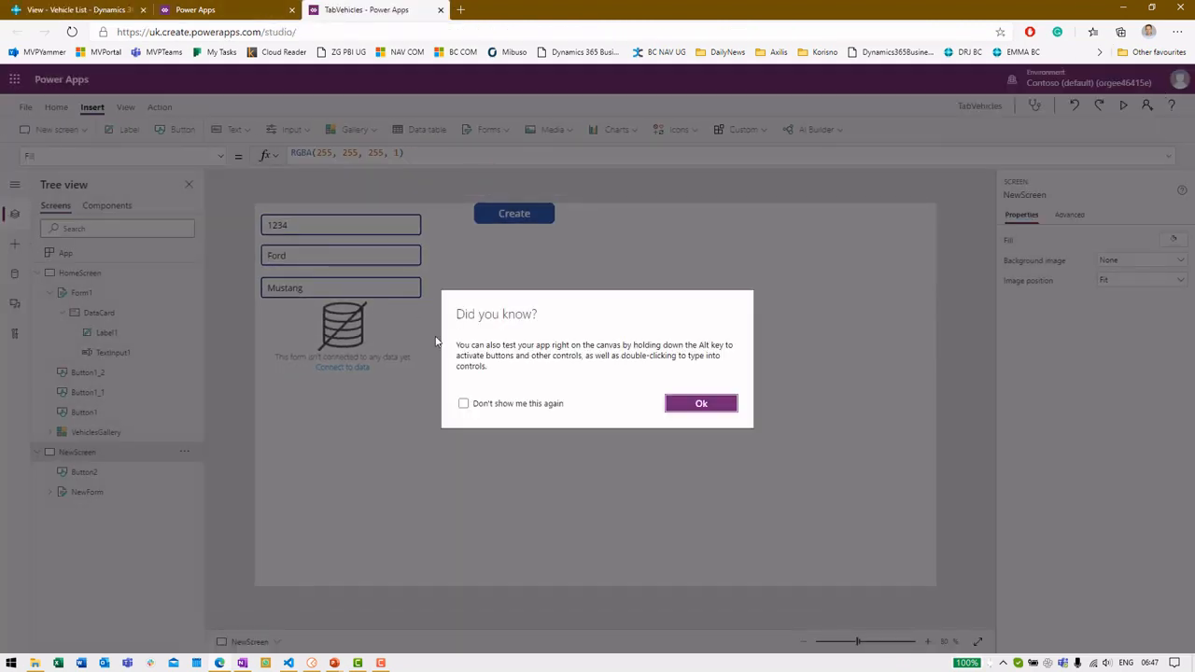
click(715, 403)
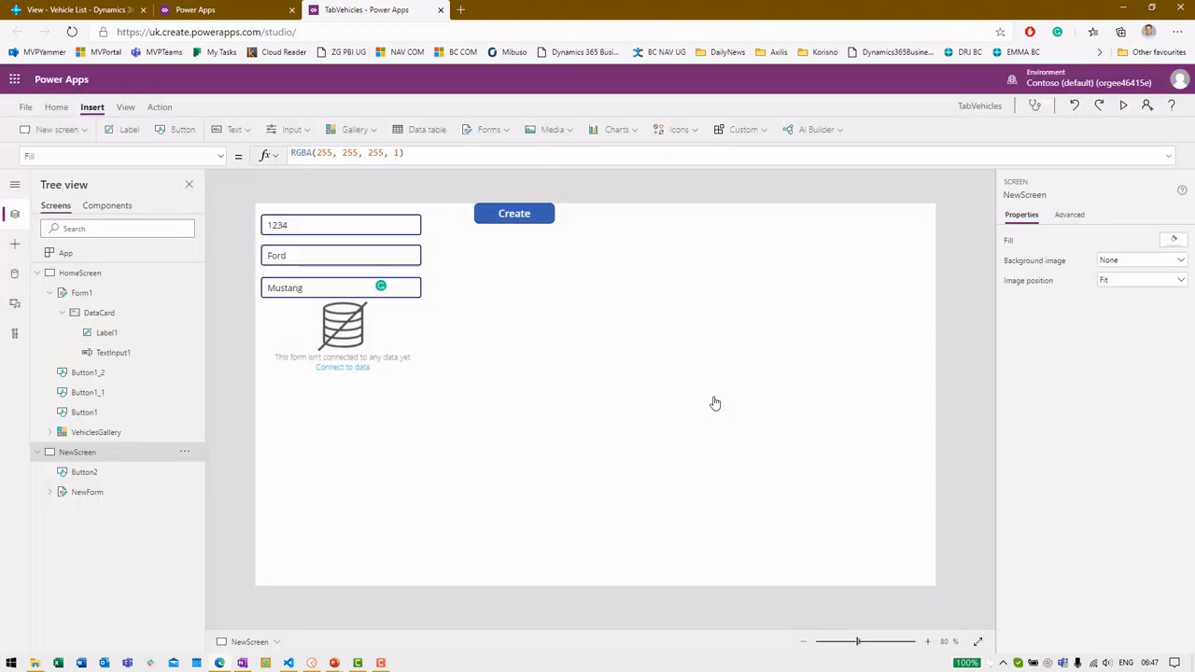
click(68, 272)
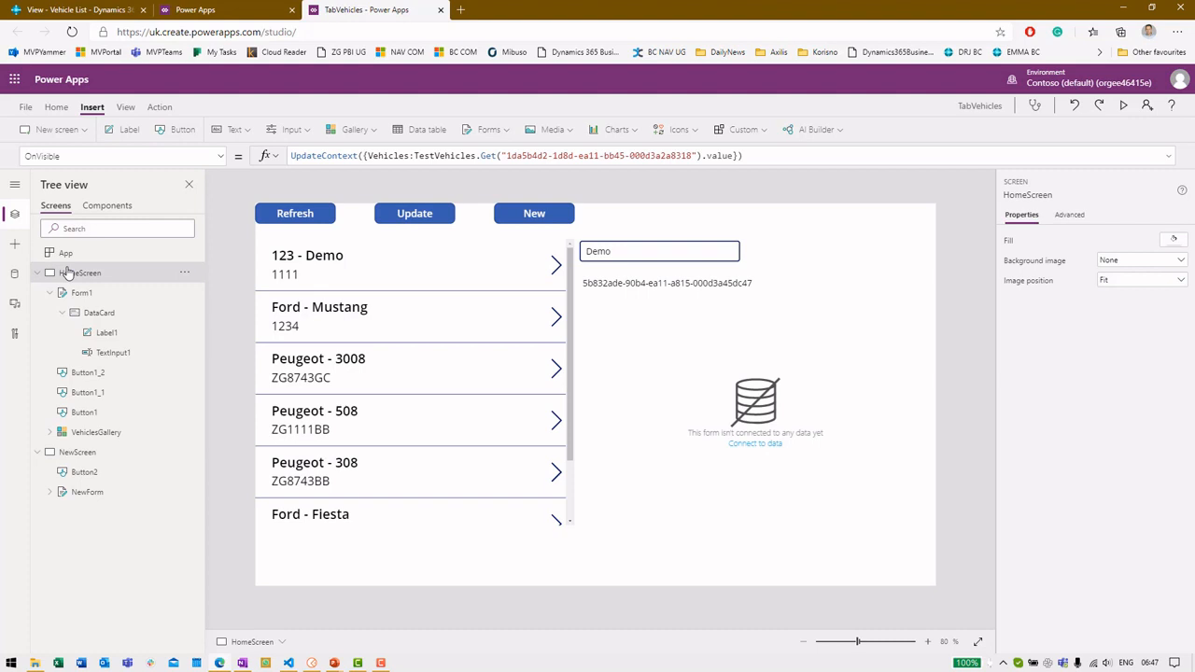
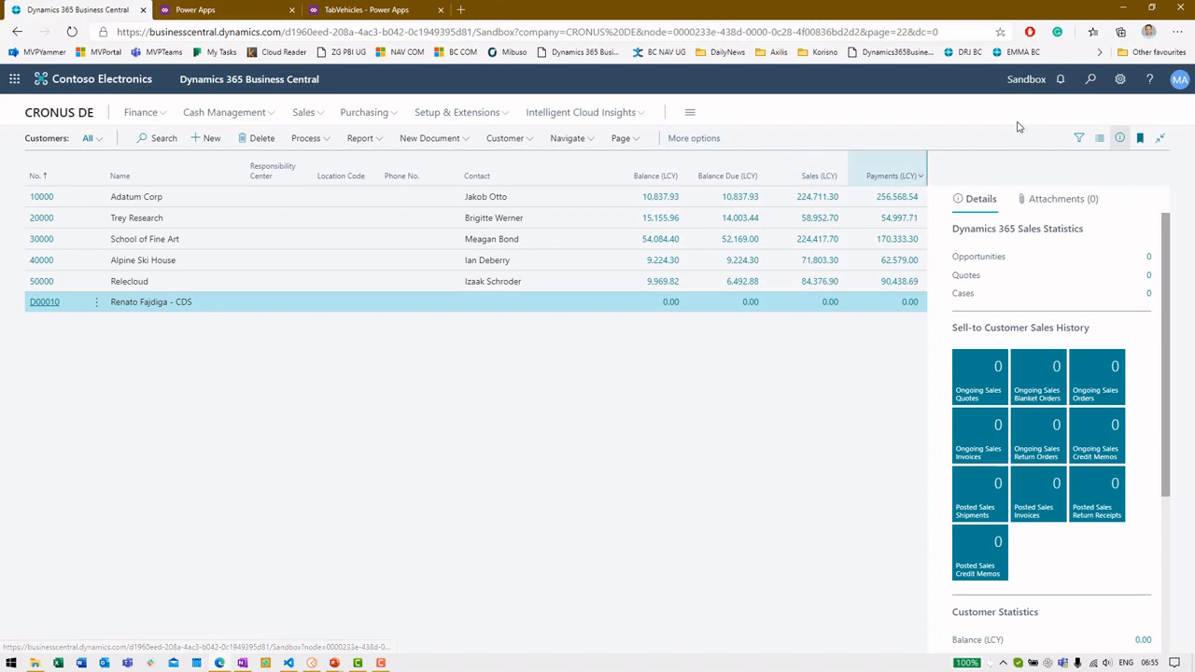
click(1092, 88)
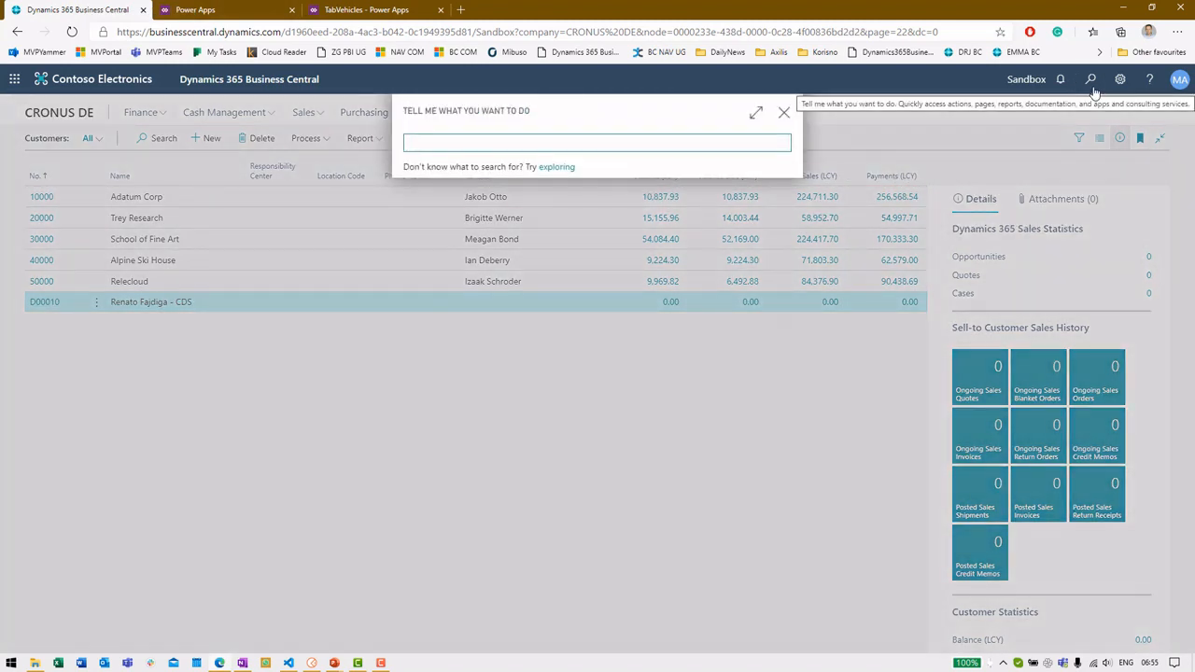
text(assisted setup)
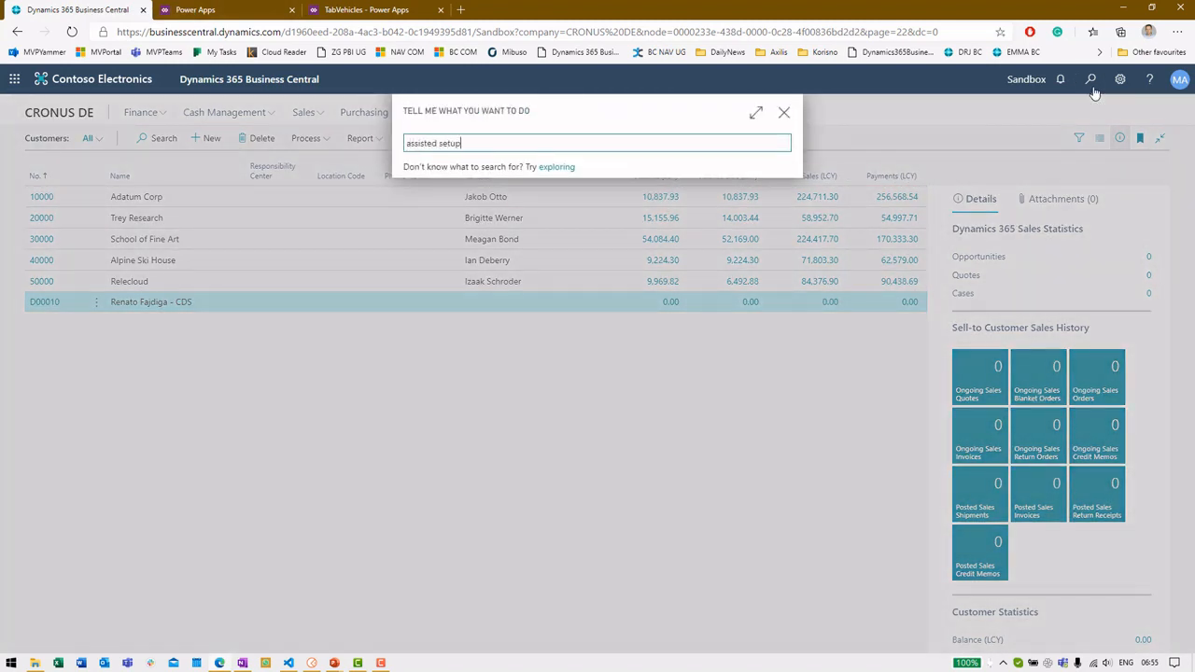
click(549, 208)
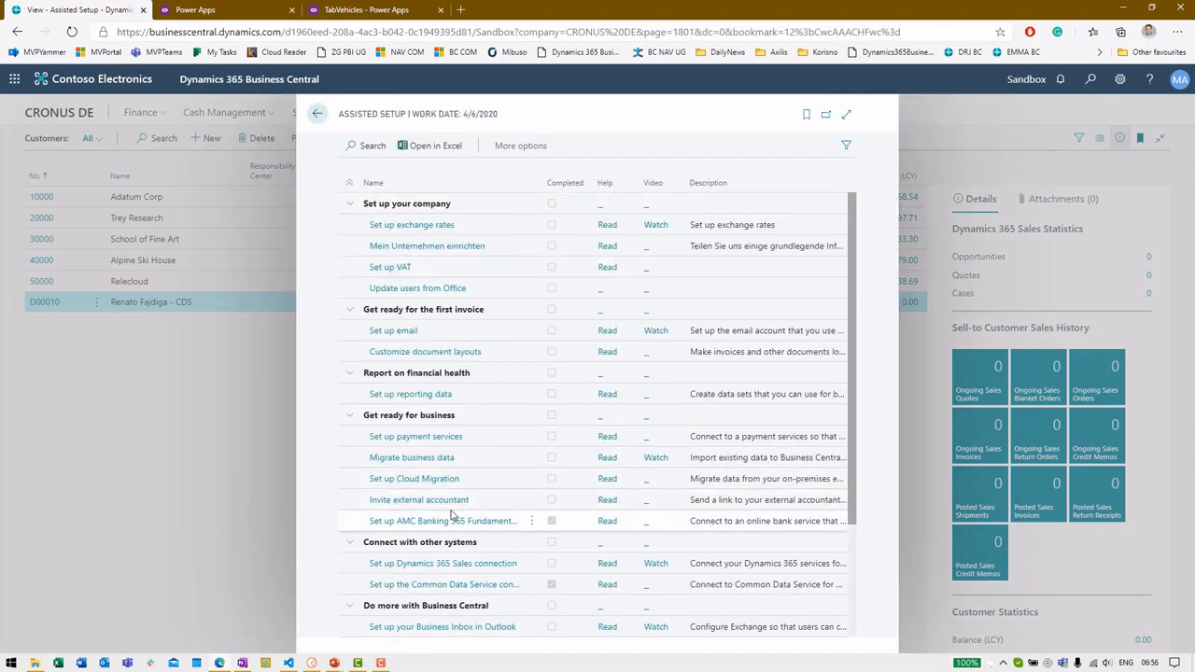
scroll(458, 502, down, 3)
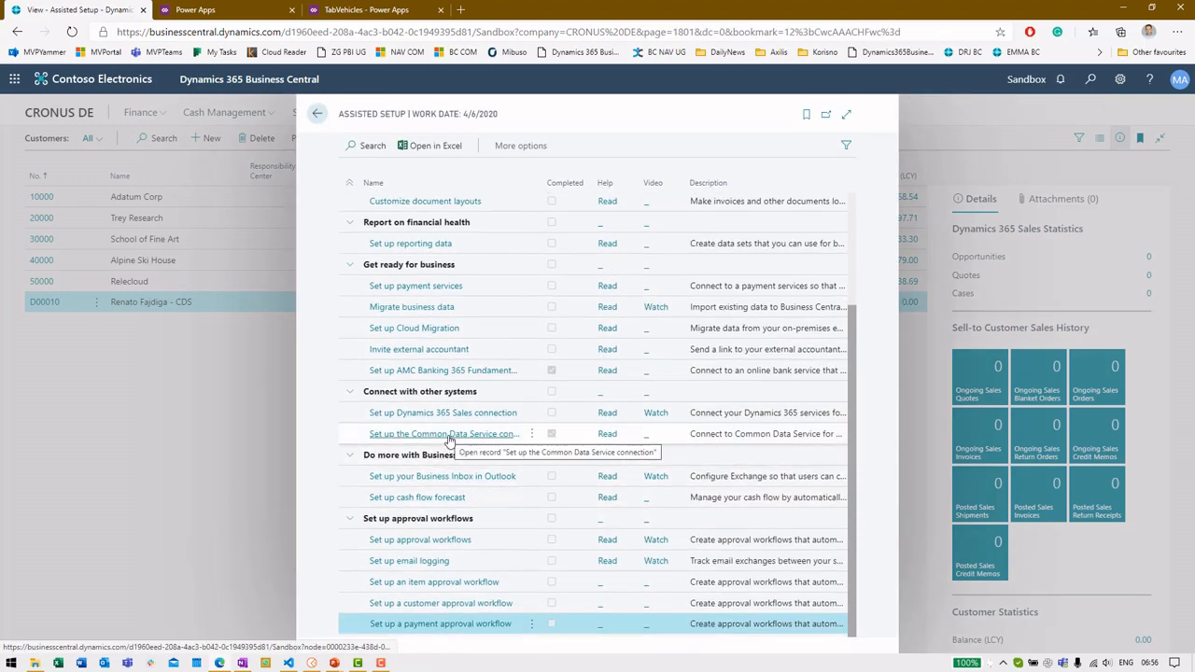
click(459, 439)
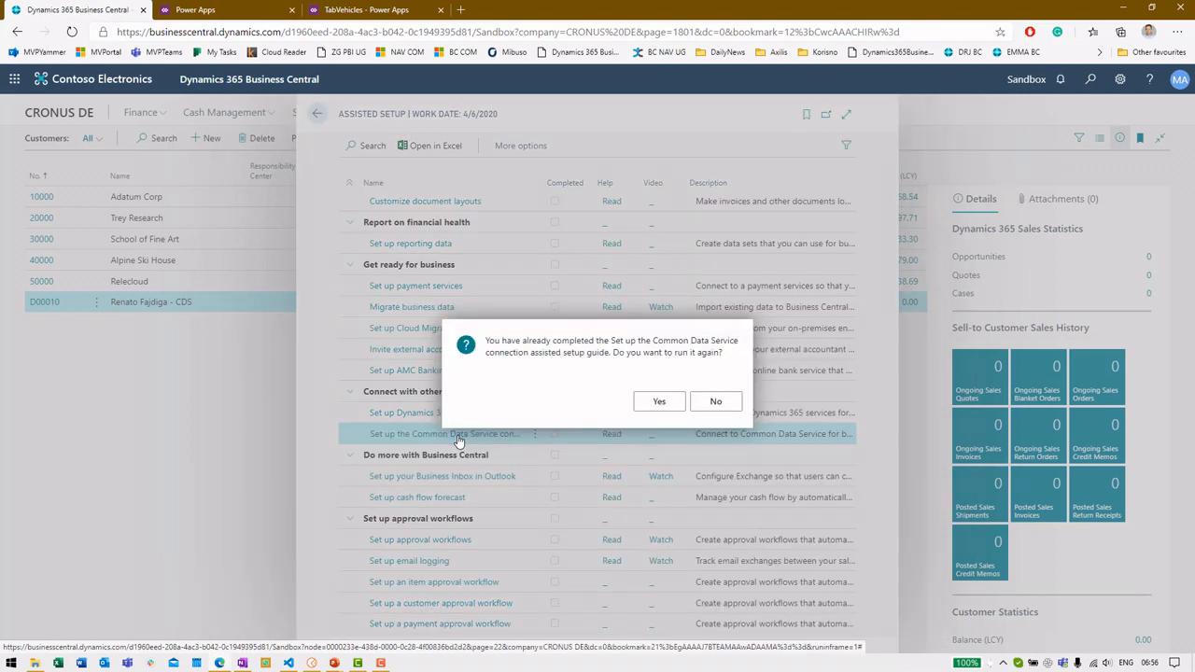
click(712, 402)
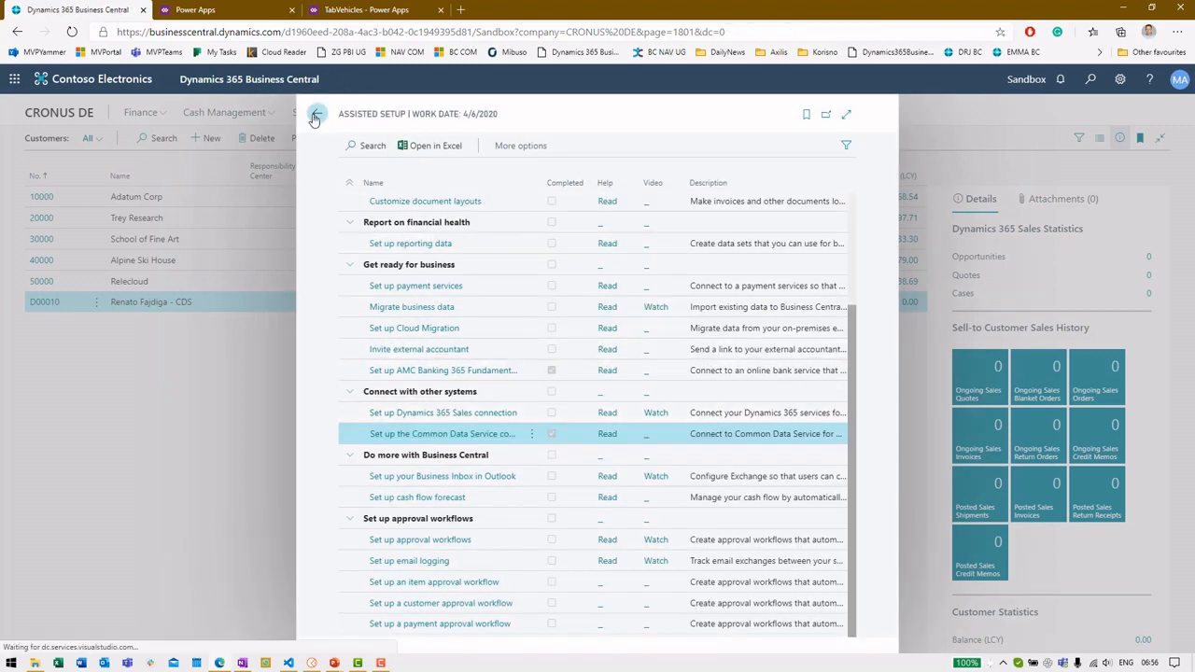
click(316, 115)
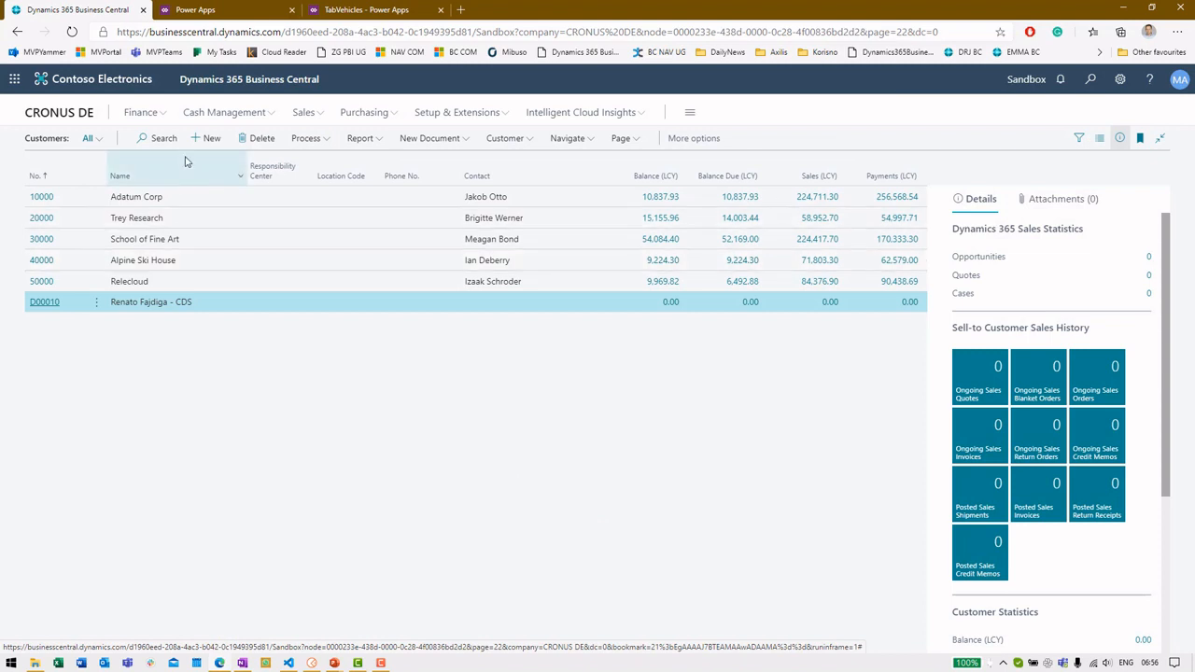
click(211, 140)
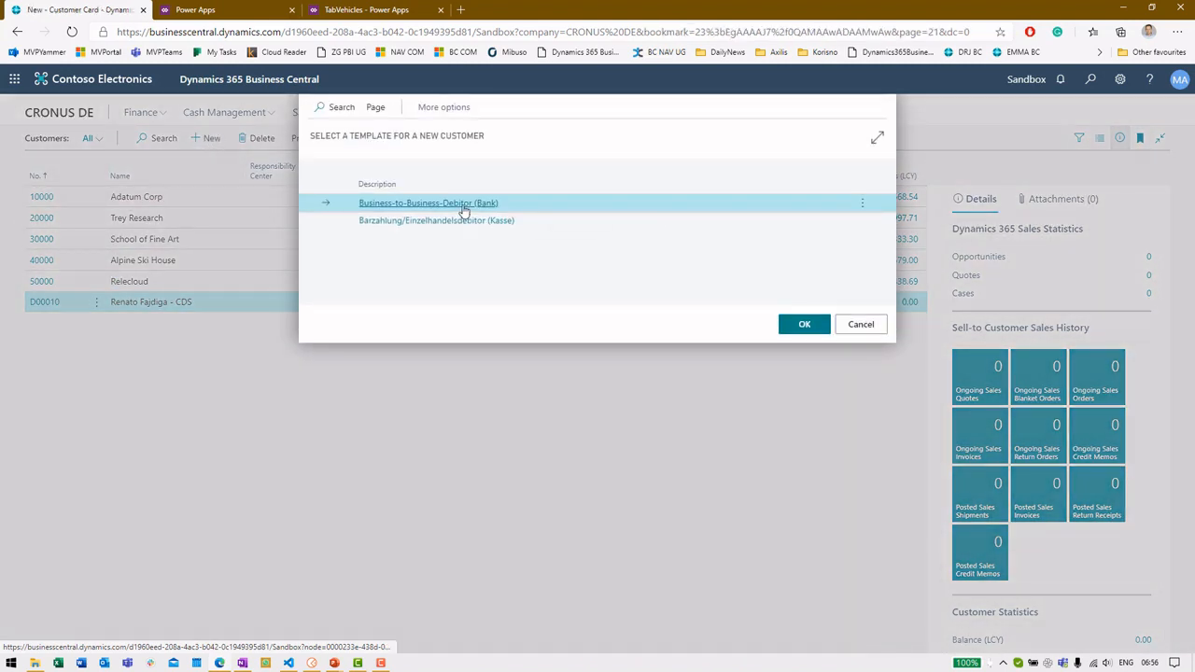
Create a new customer from the Business-to-Business template and name it Webinar Customer
double_click(464, 211)
click(318, 256)
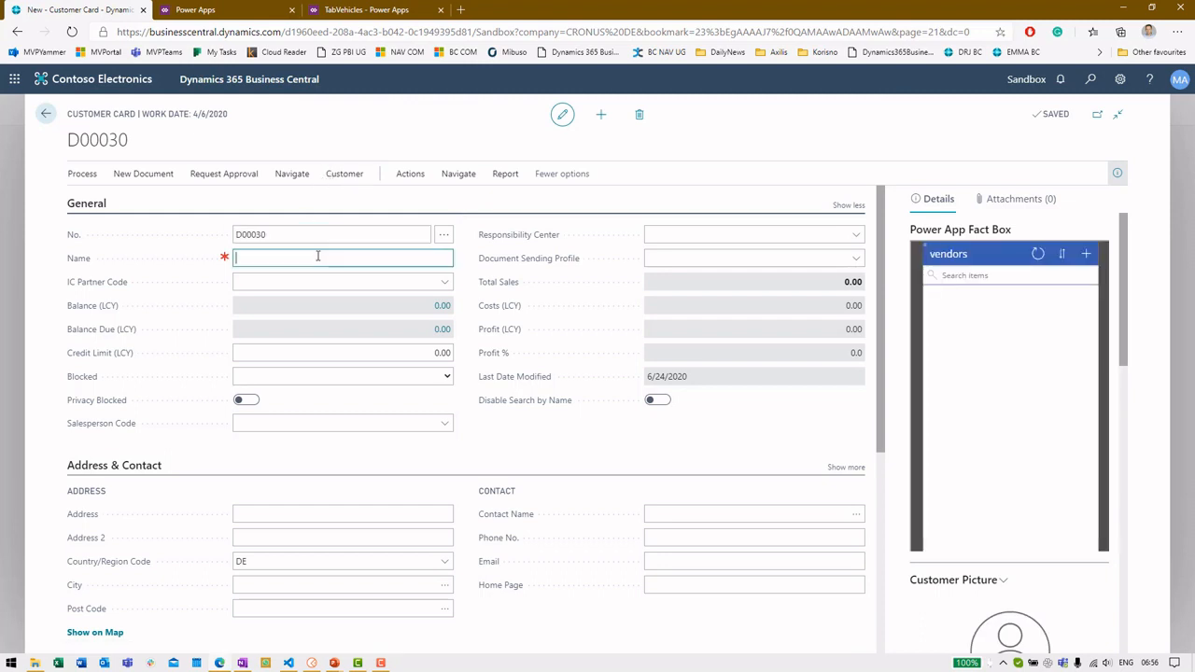
text(Webinar Custo)
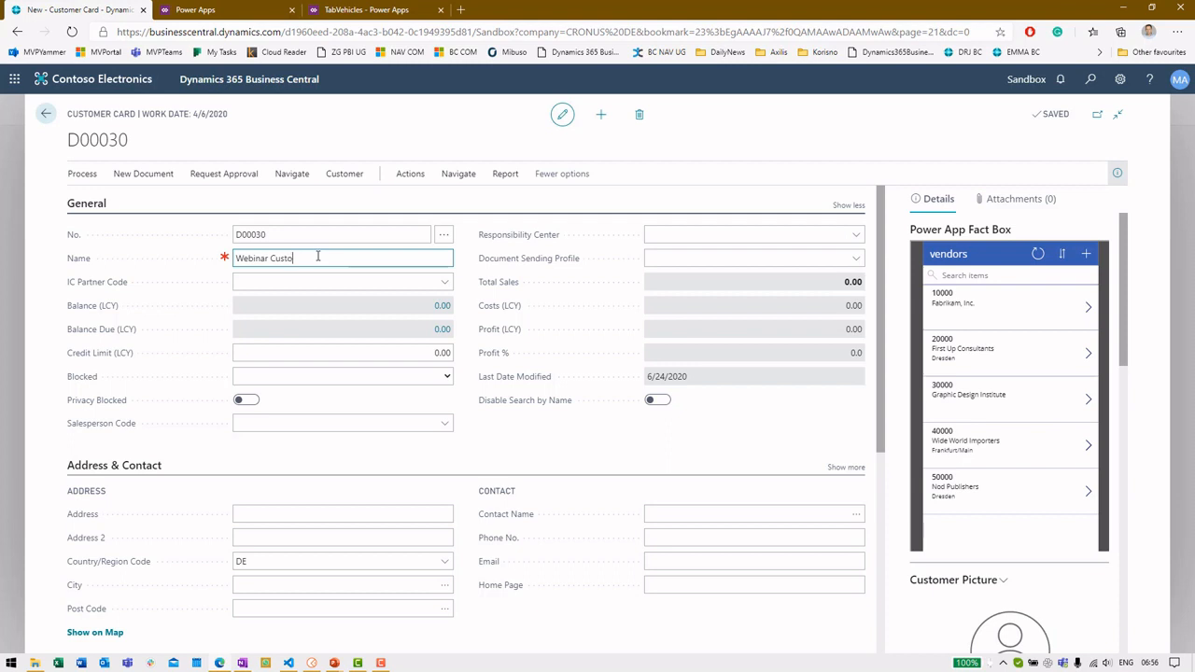
key(Tab)
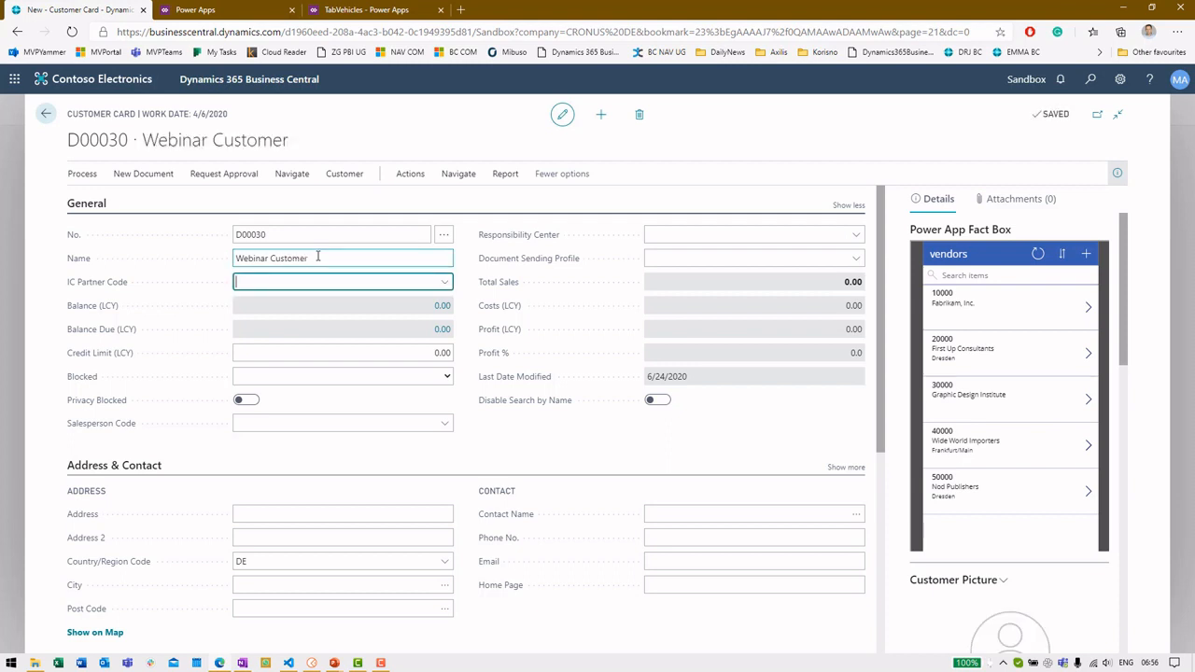
Open the customer's Common Data Service coupling setup via Navigate > Common Data Service > Coupling
click(459, 175)
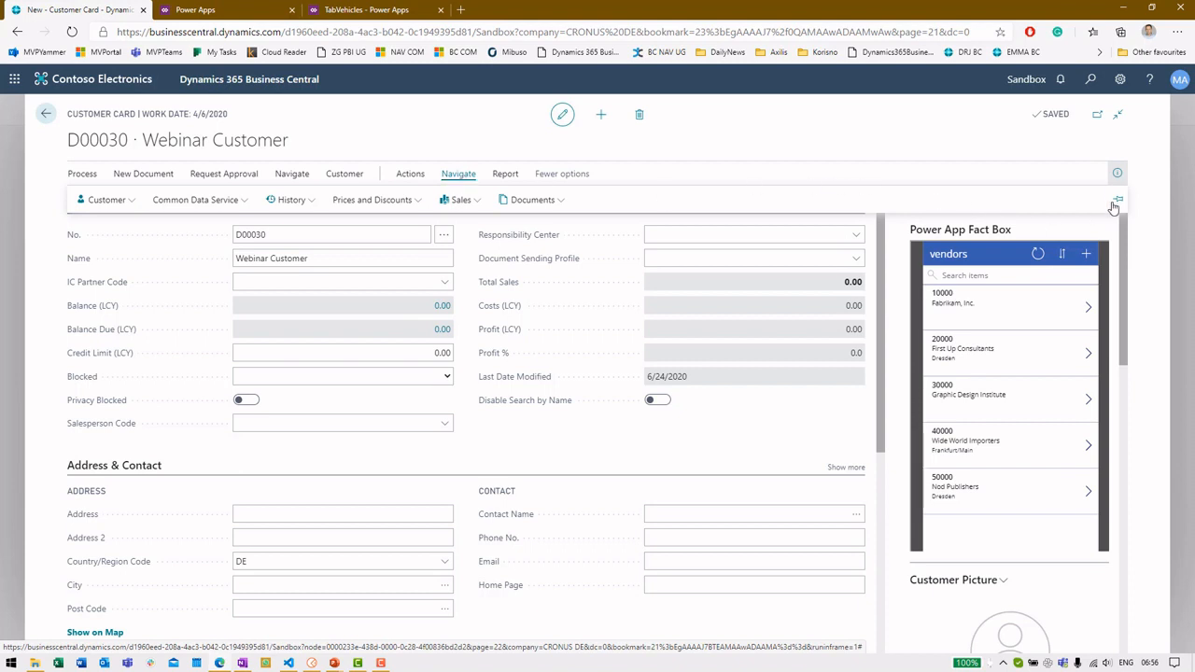
click(192, 201)
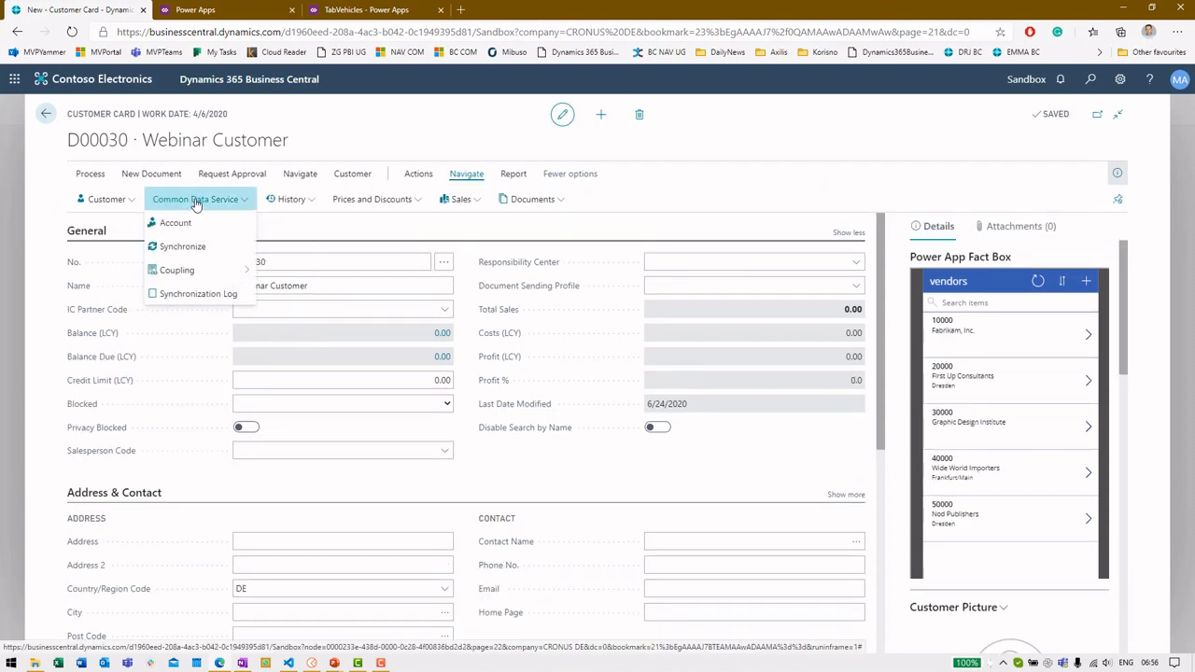
click(210, 268)
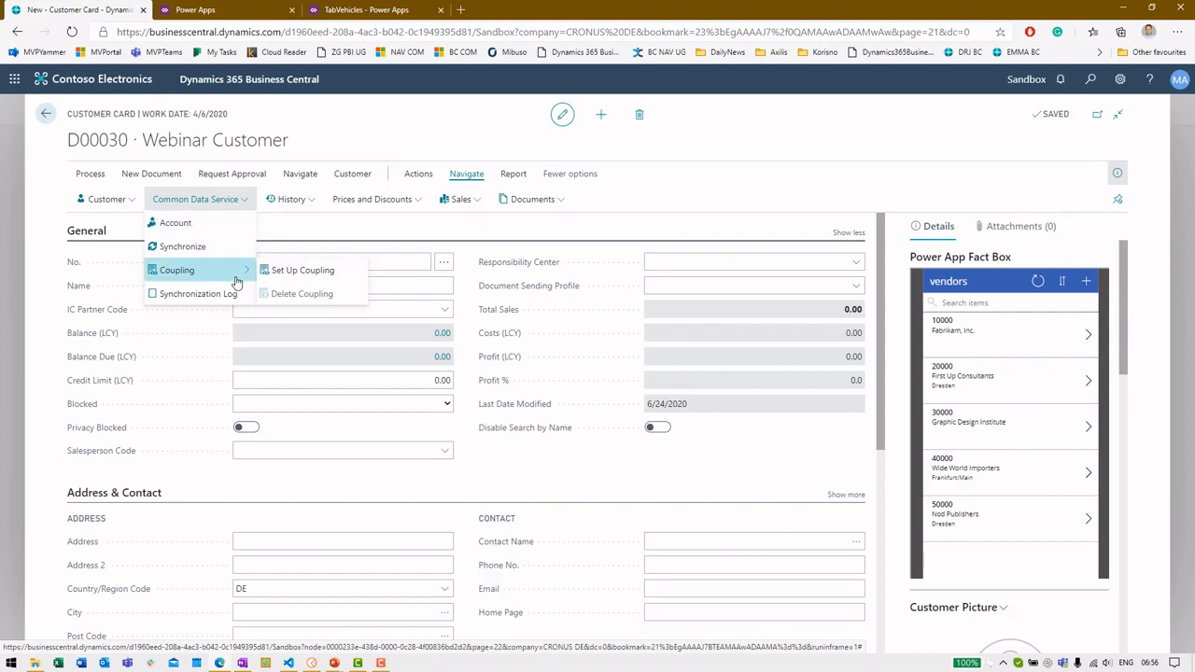
click(302, 271)
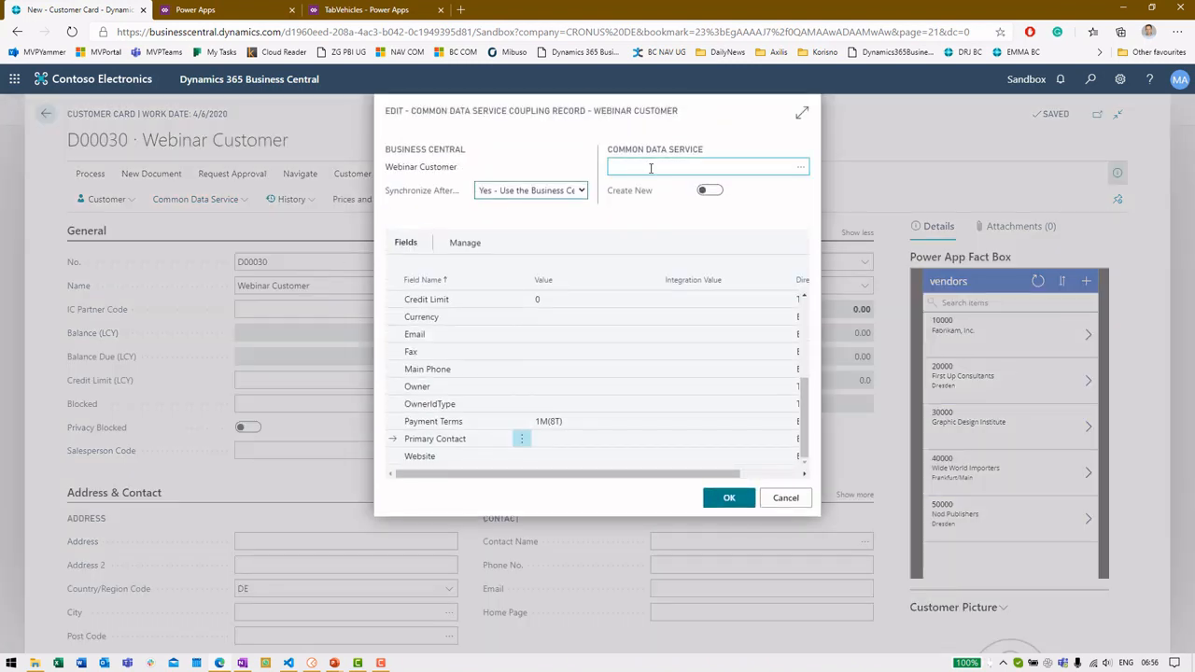
Skip existing CDS accounts, switch Create New on, and confirm the coupling with OK
click(802, 113)
scroll(736, 320, up, 5)
scroll(737, 317, down, 5)
scroll(774, 308, up, 5)
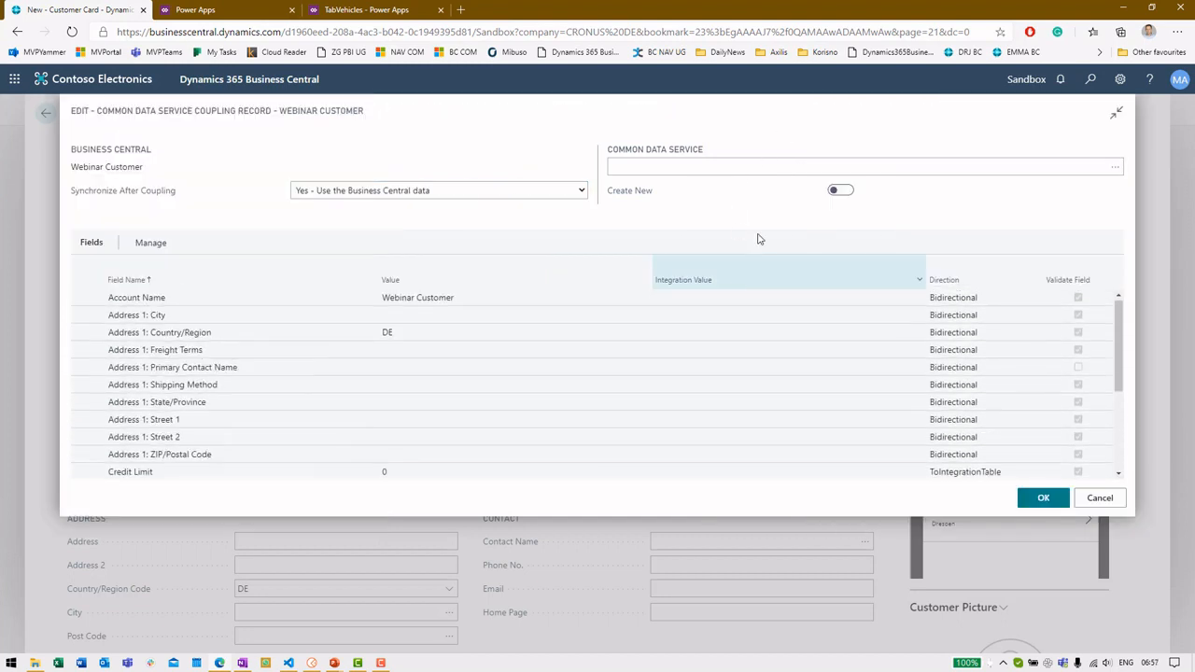
click(1111, 169)
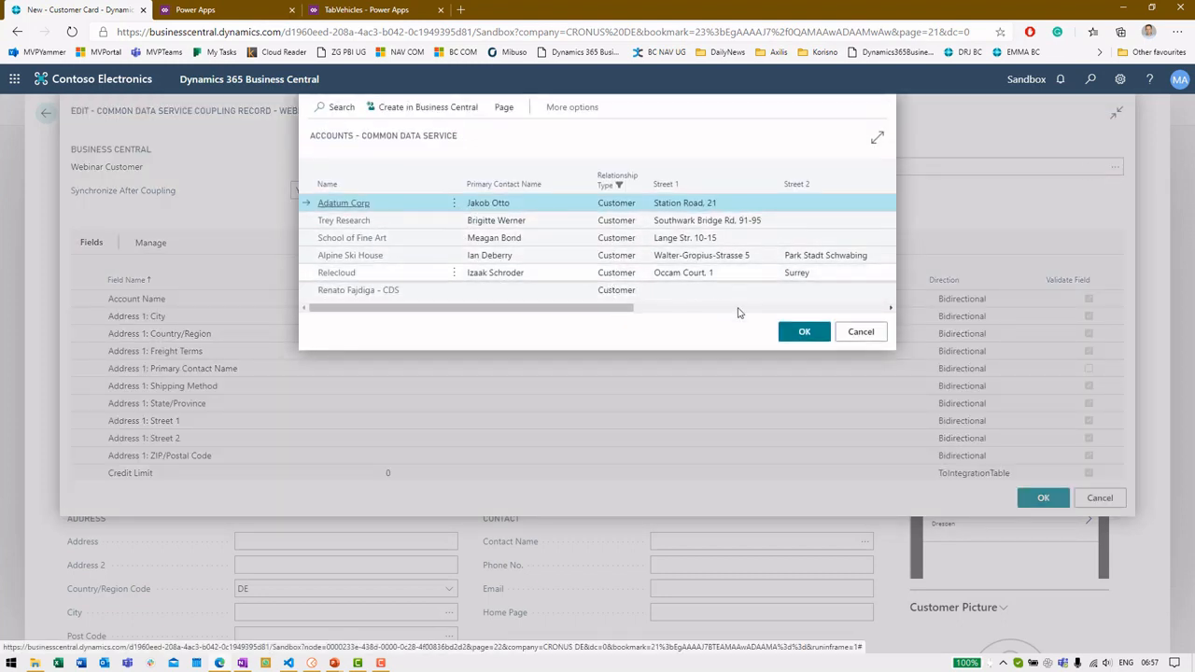
click(856, 333)
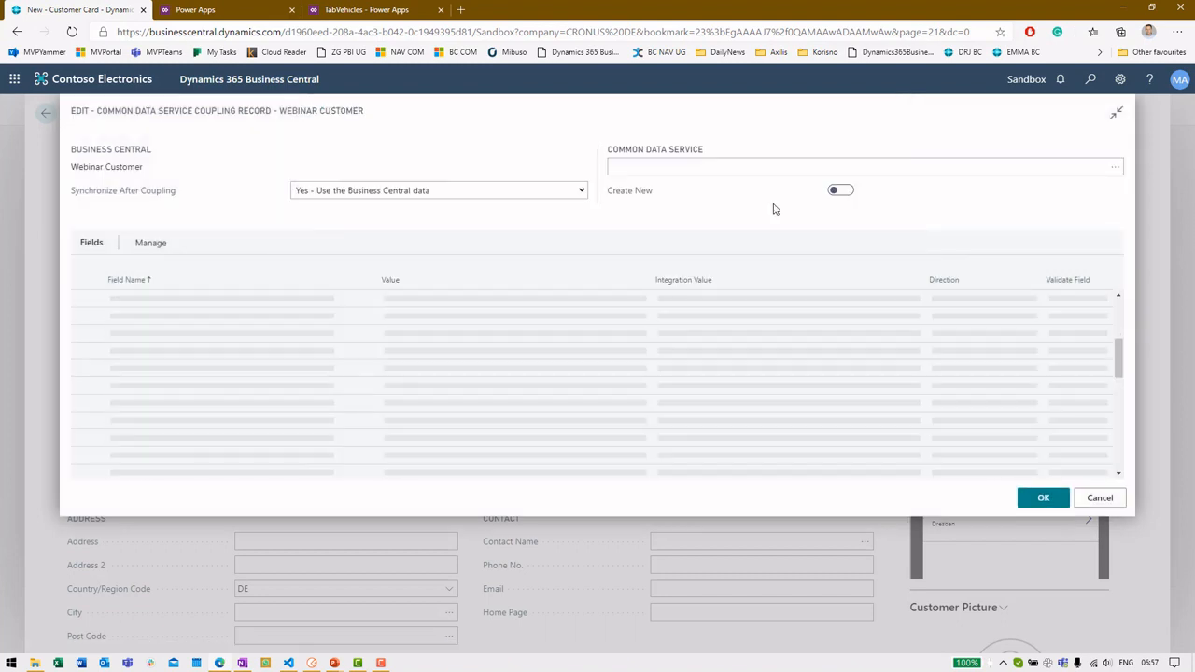
click(842, 191)
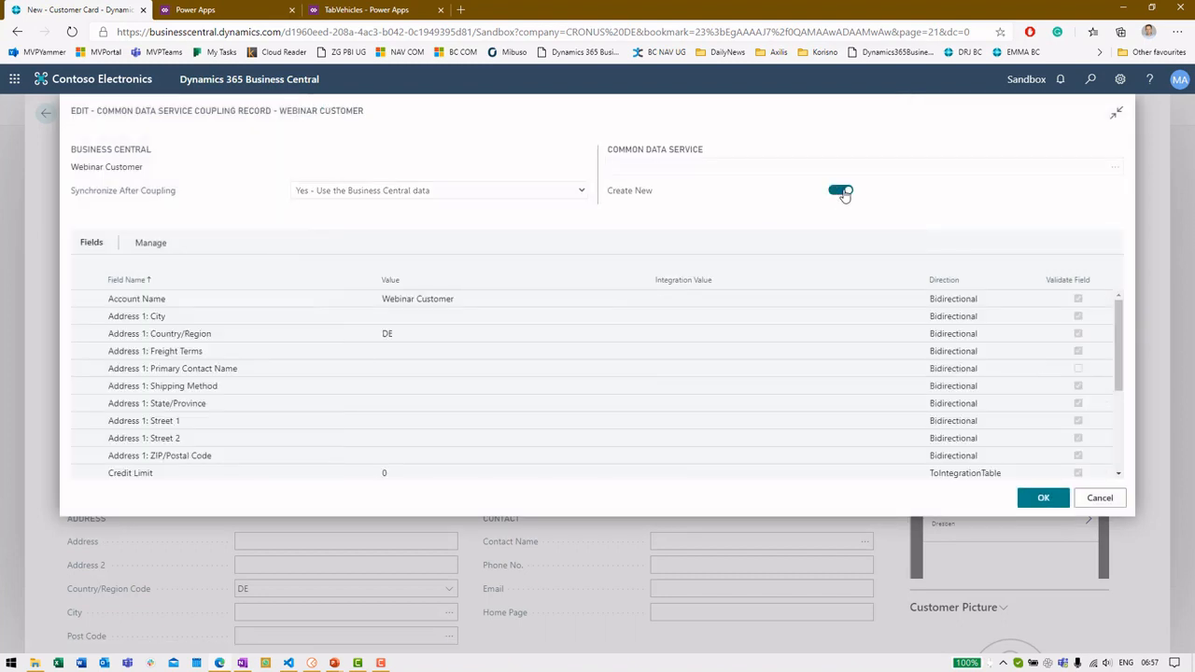
click(1043, 498)
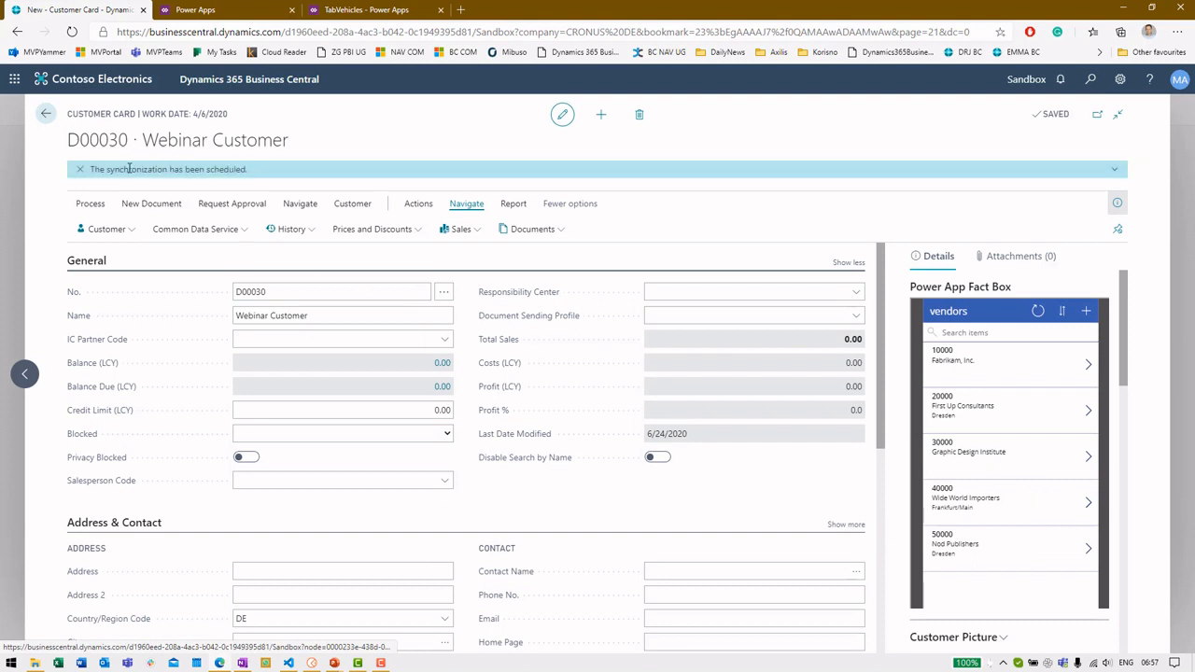
Find the synced Webinar Customer in the Account entity's All Accounts view, then return to Entities
click(207, 12)
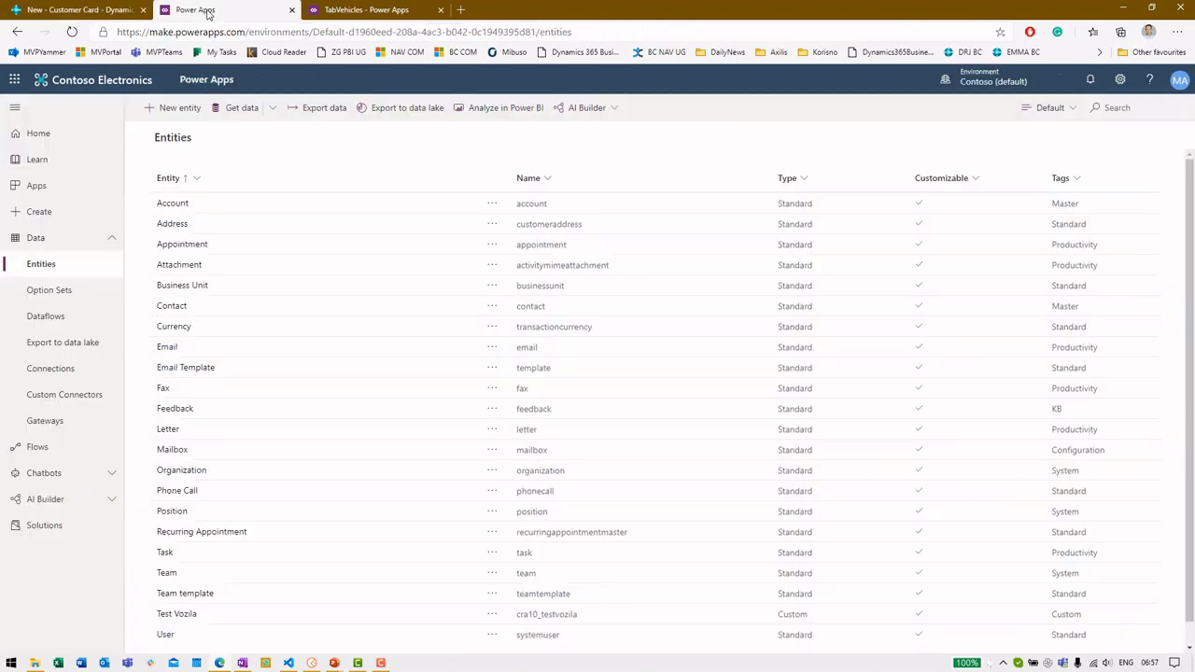
click(177, 203)
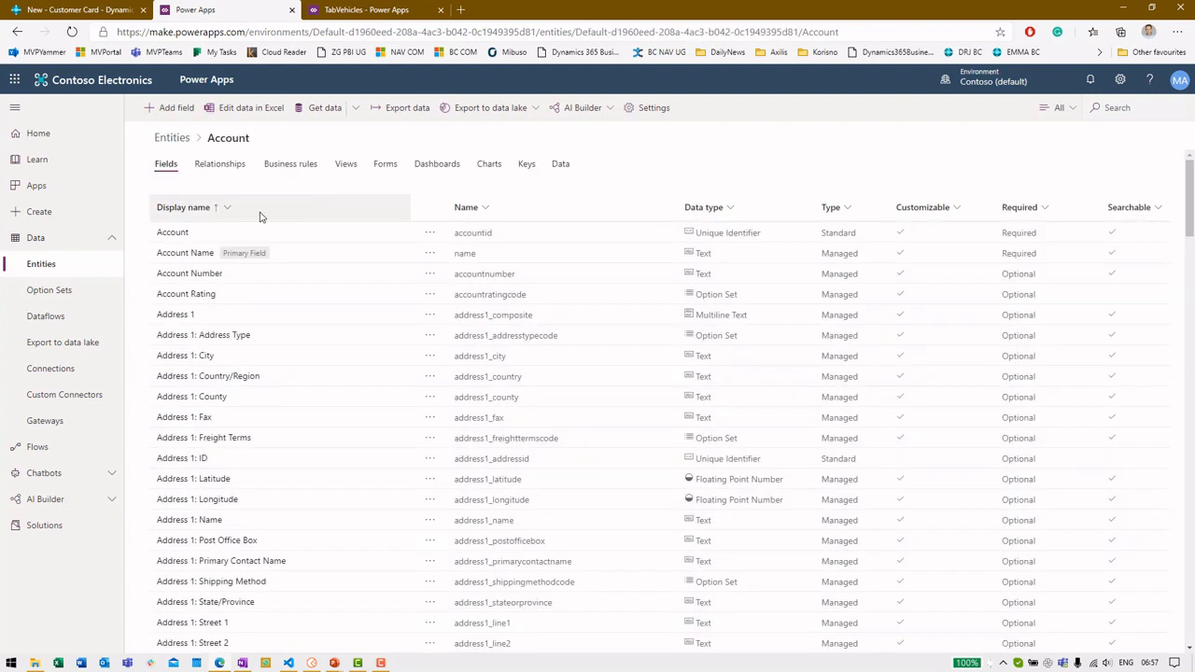
click(560, 165)
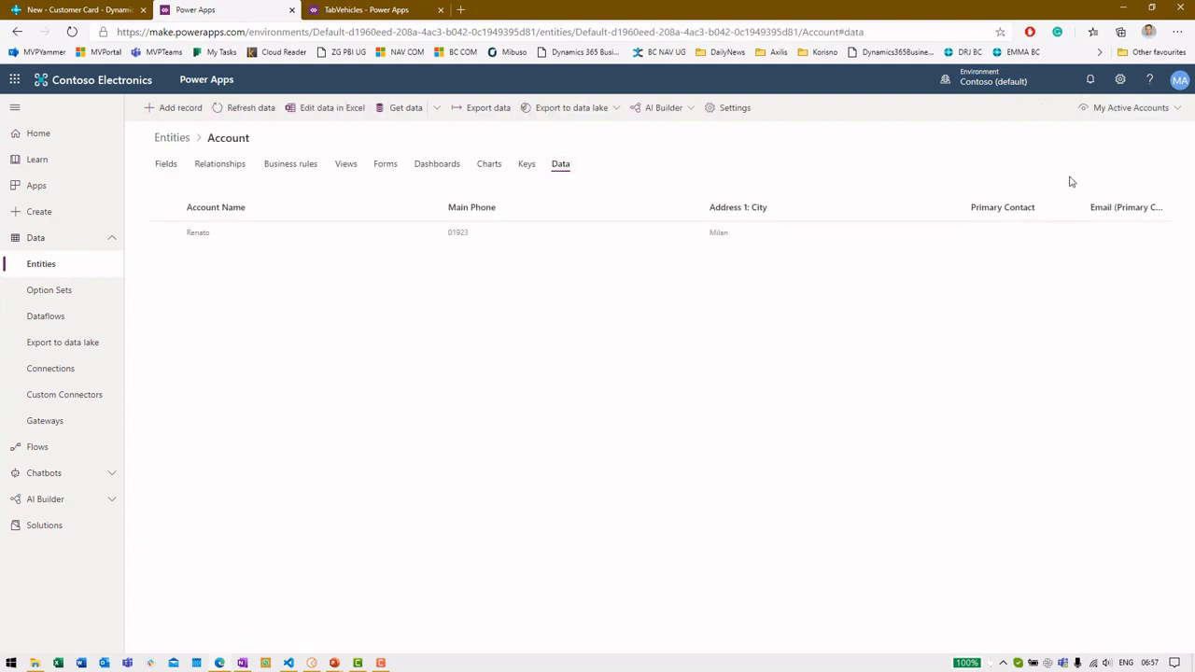
click(1111, 110)
click(1002, 336)
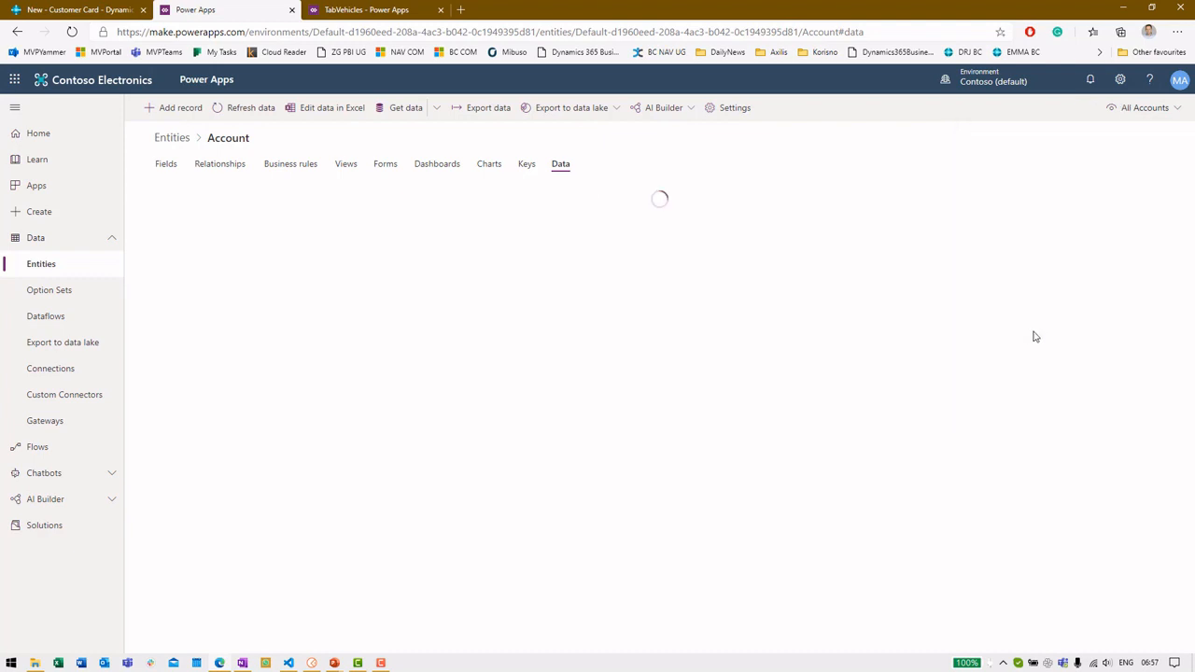
click(278, 504)
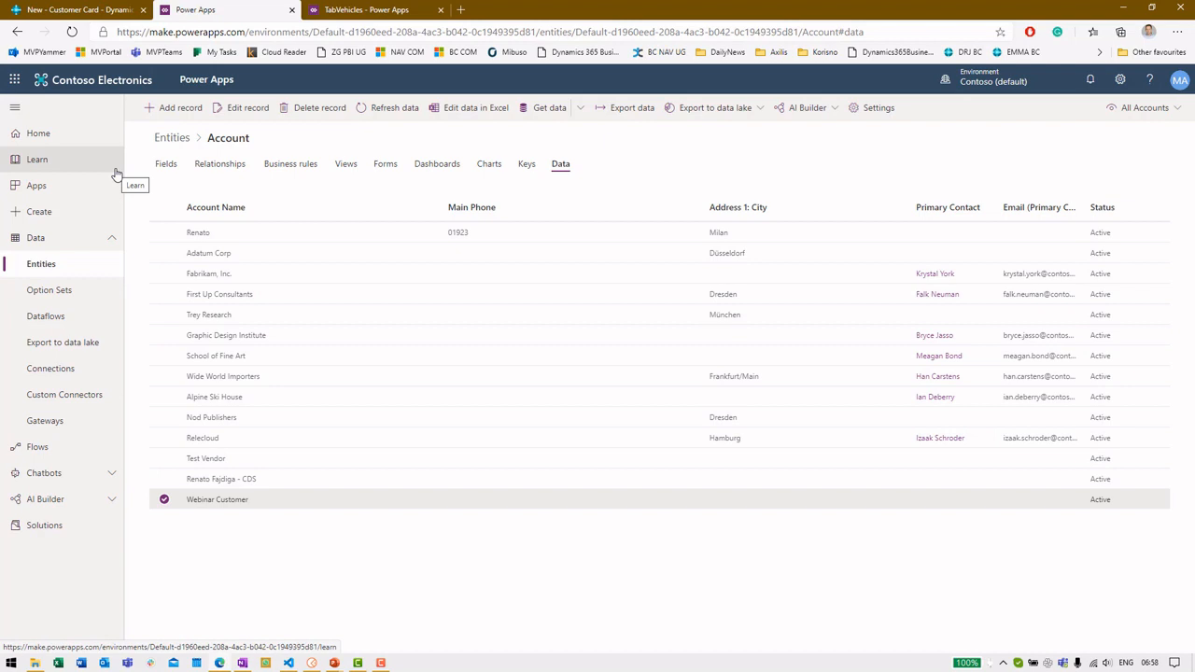
key(F10)
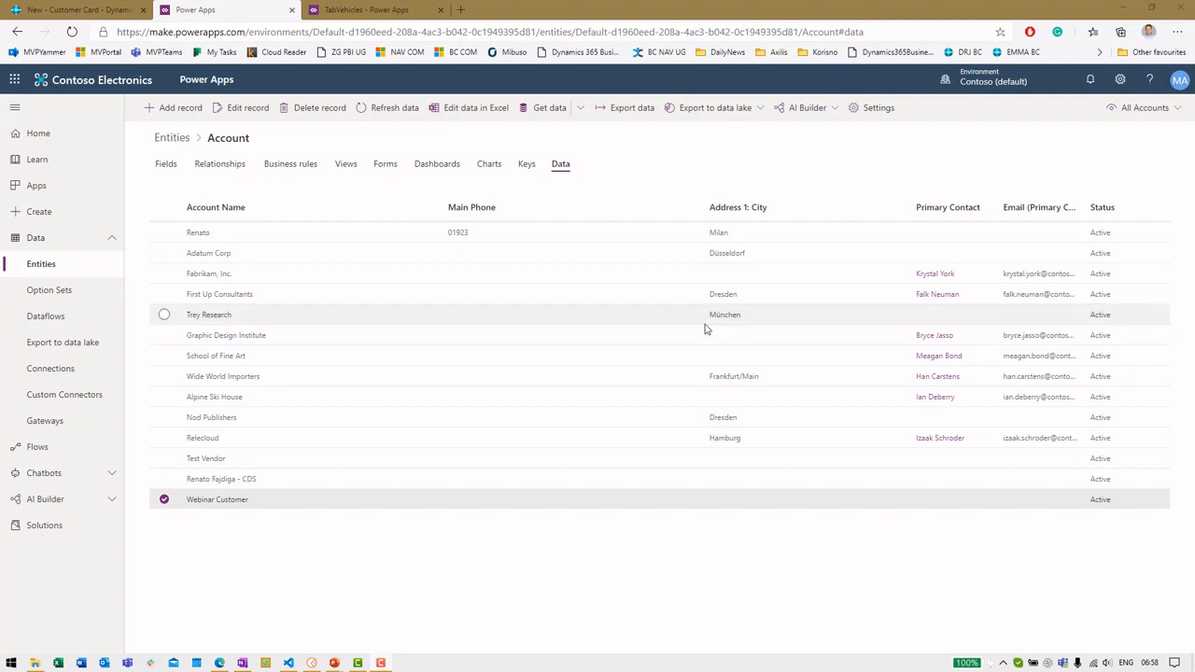
click(54, 272)
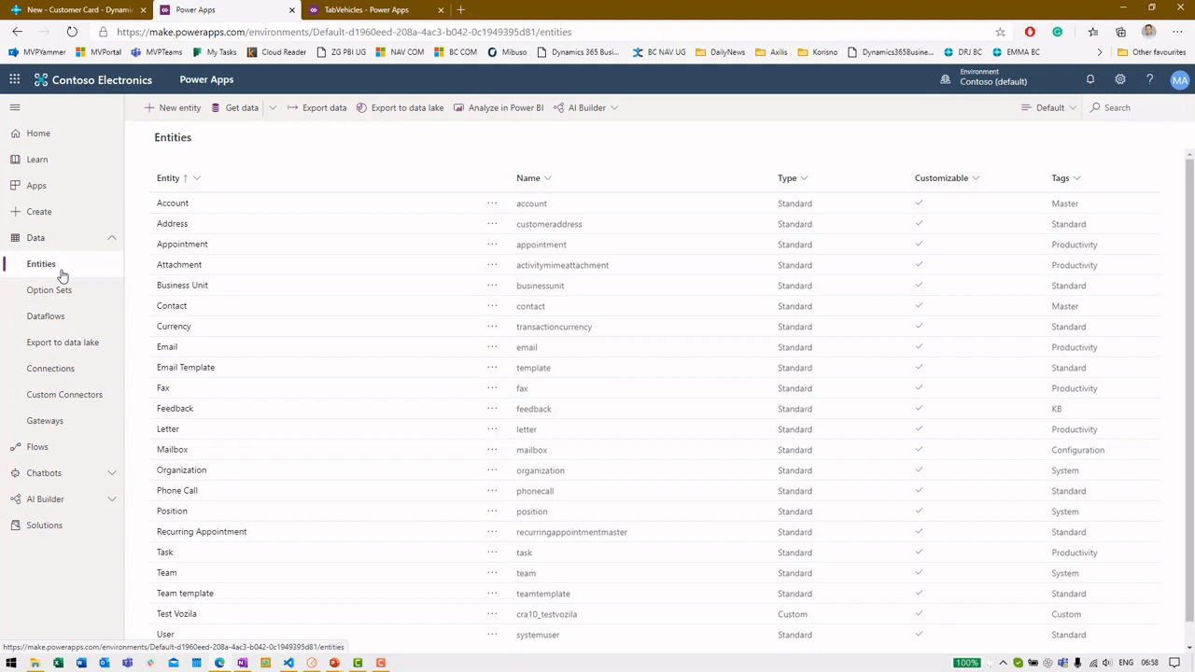
Start a Get data import using the OData source, then return to Business Central
click(271, 110)
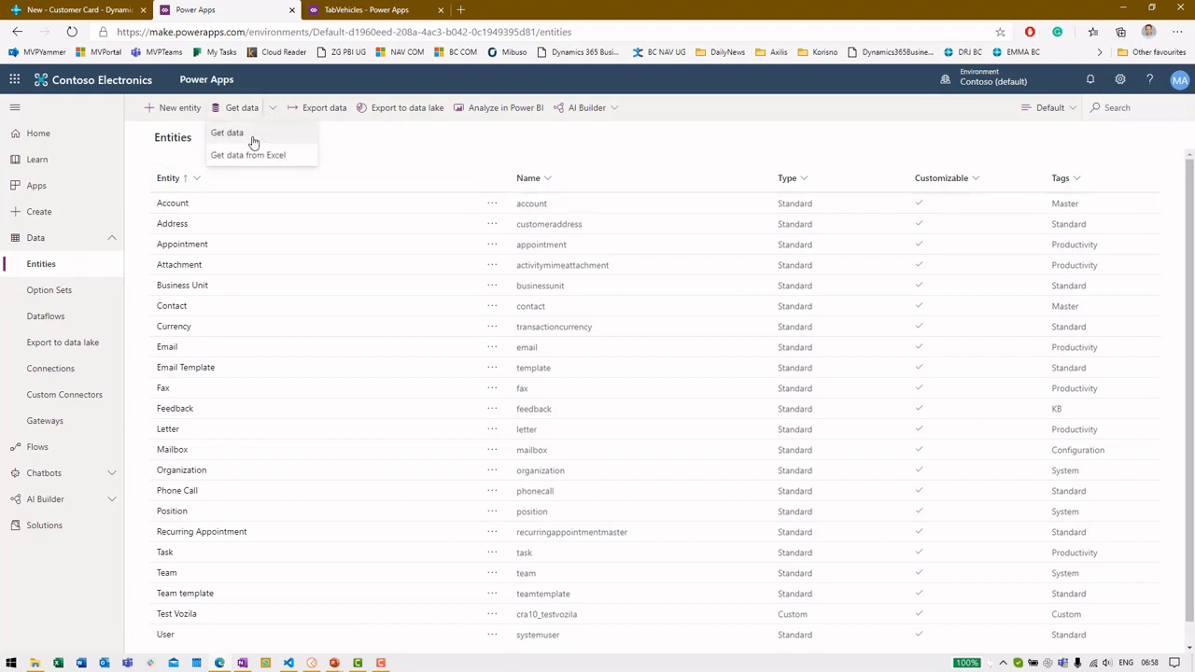
click(252, 139)
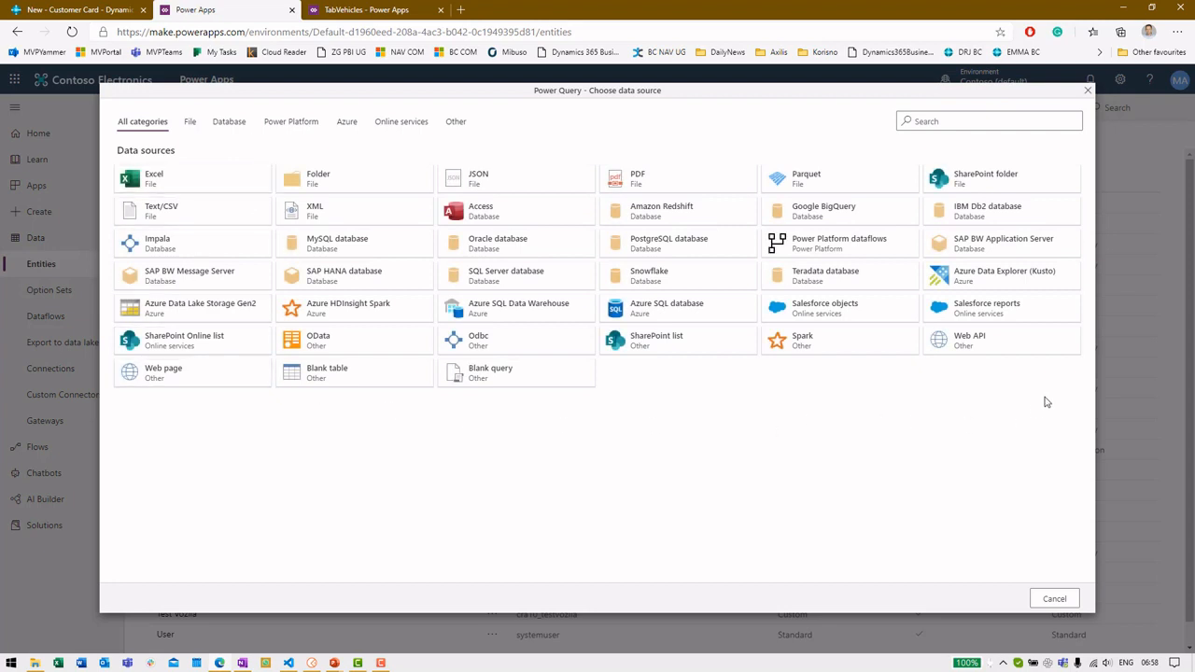
click(322, 348)
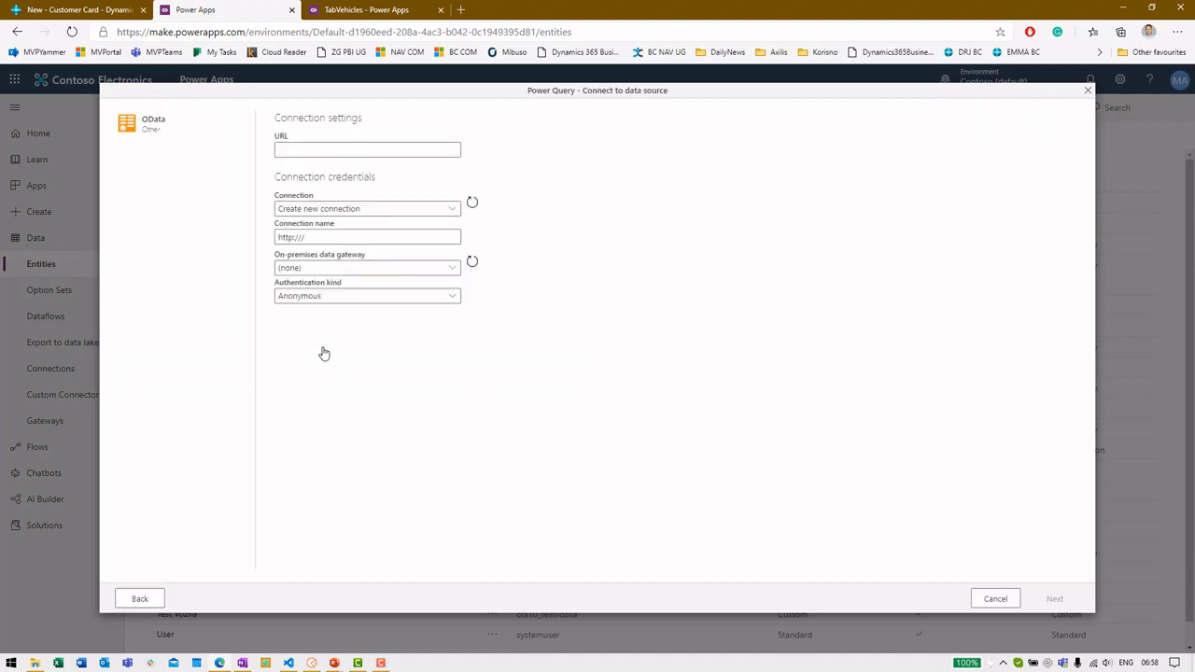
click(90, 11)
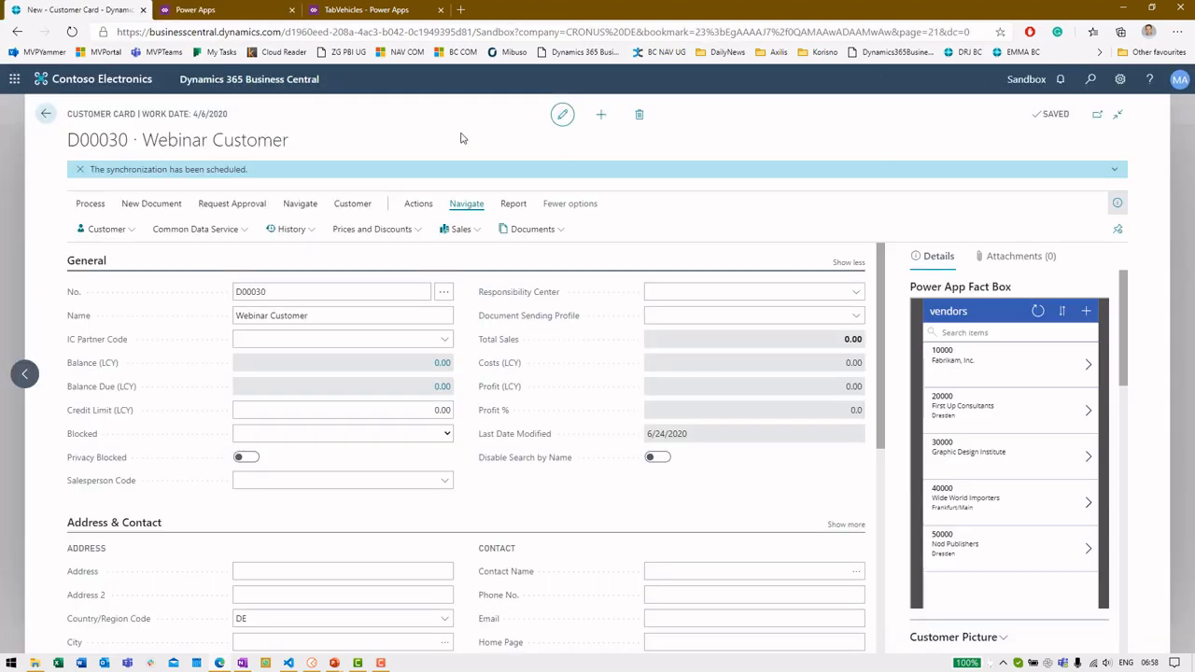
Copy the VehicleAPI web service's OData V4 URL from Business Central's Web Services page
click(46, 116)
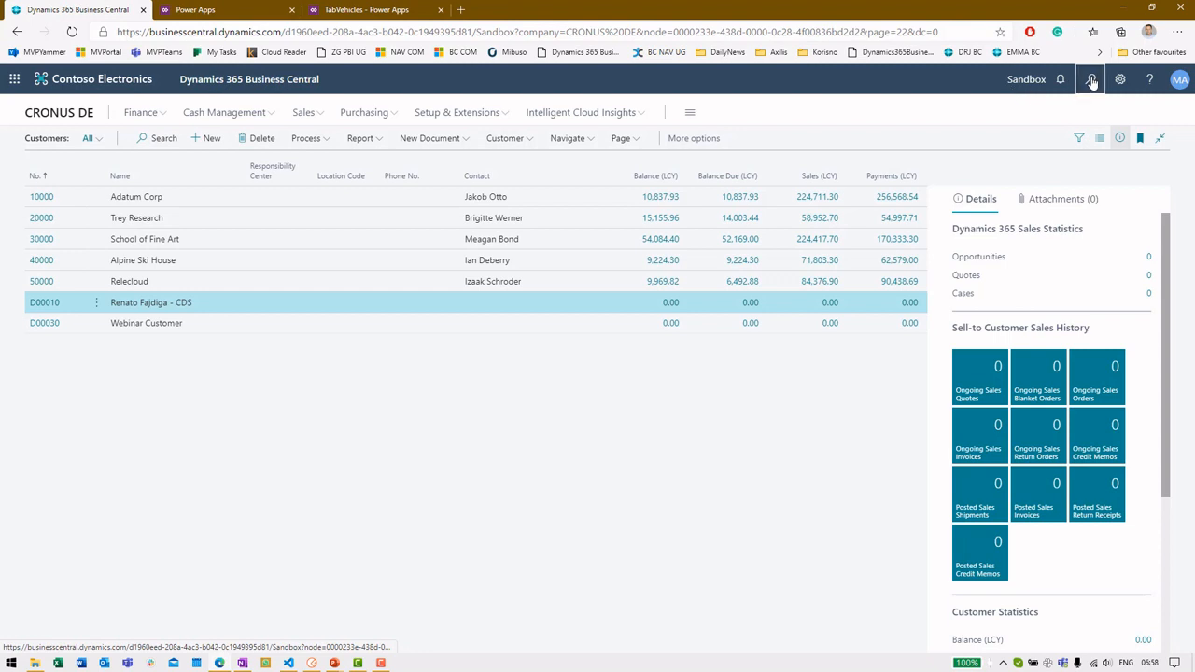
click(1090, 81)
text(web services)
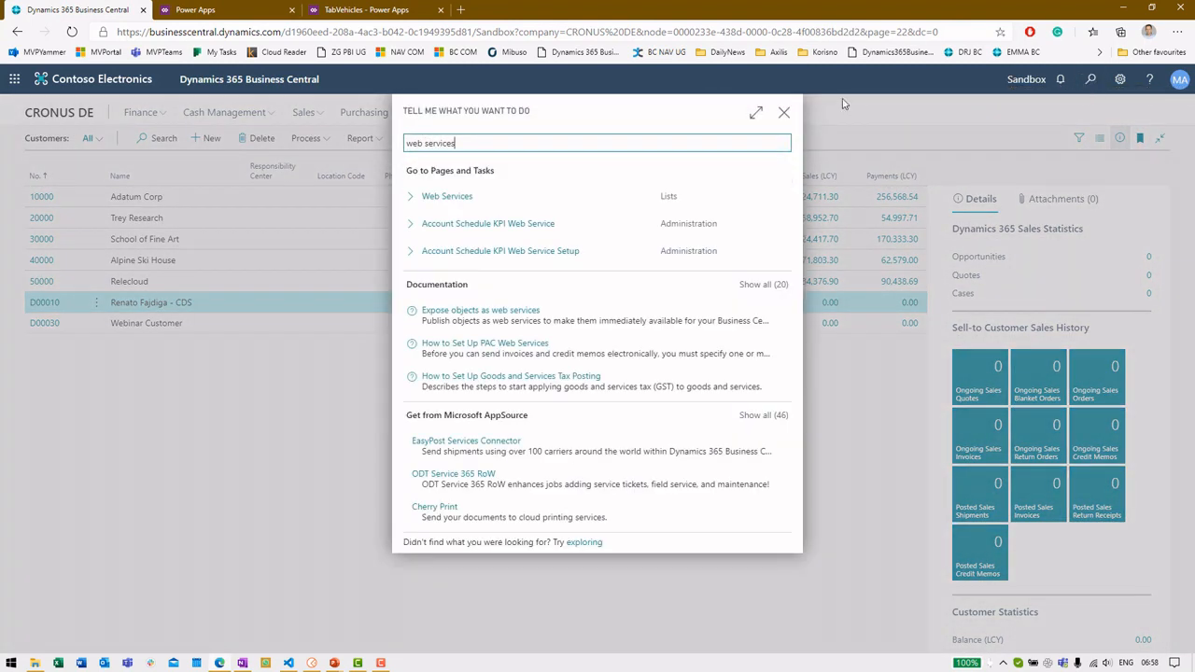
click(607, 203)
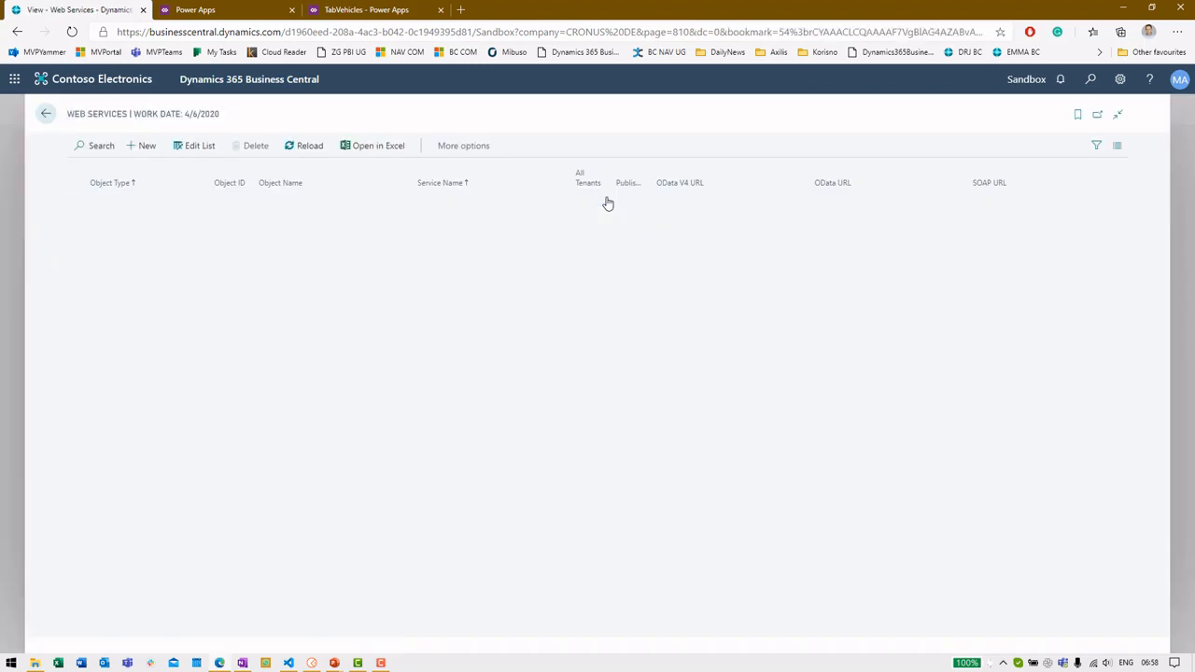
scroll(479, 289, up, 8)
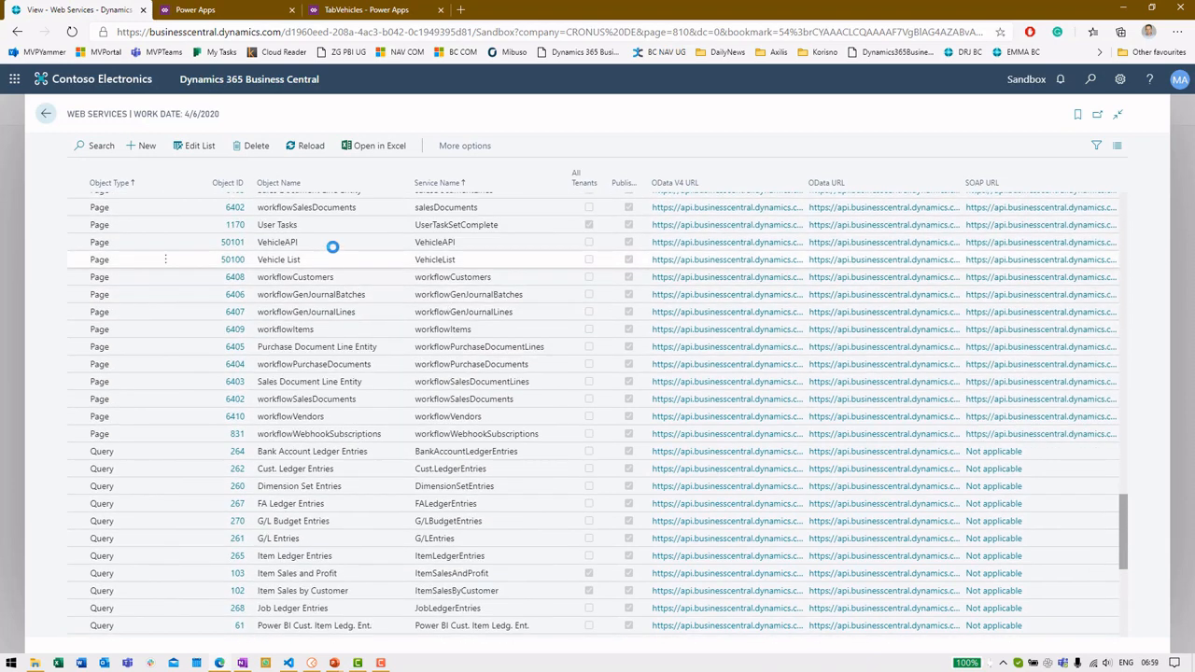
click(333, 243)
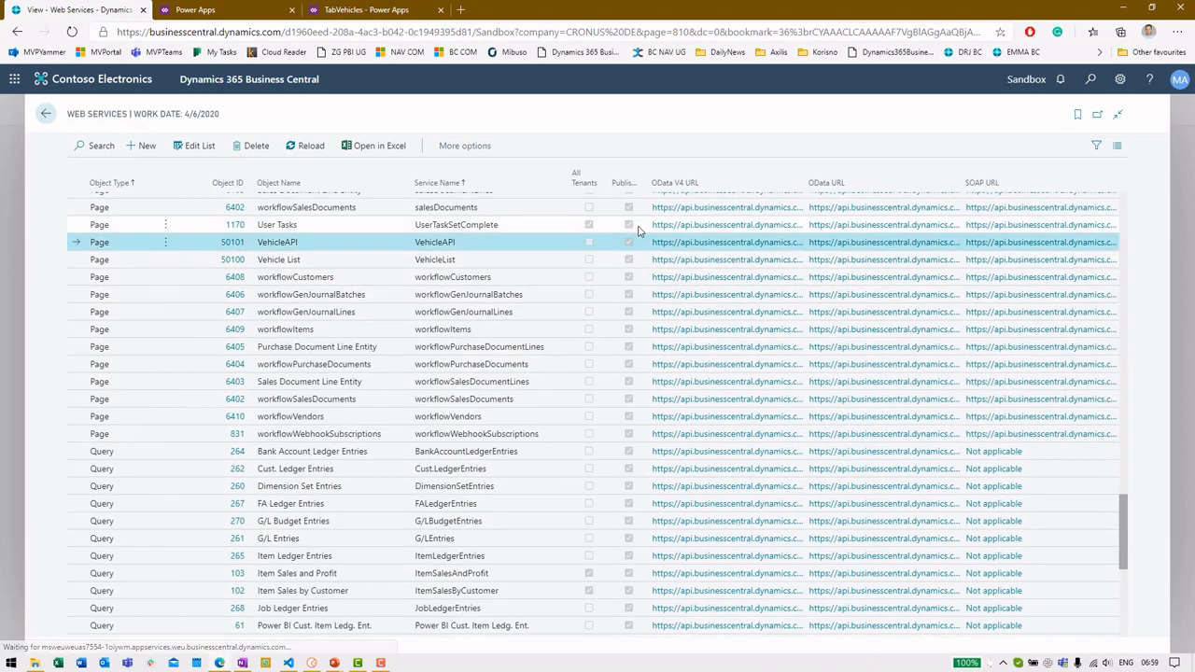
right_click(710, 246)
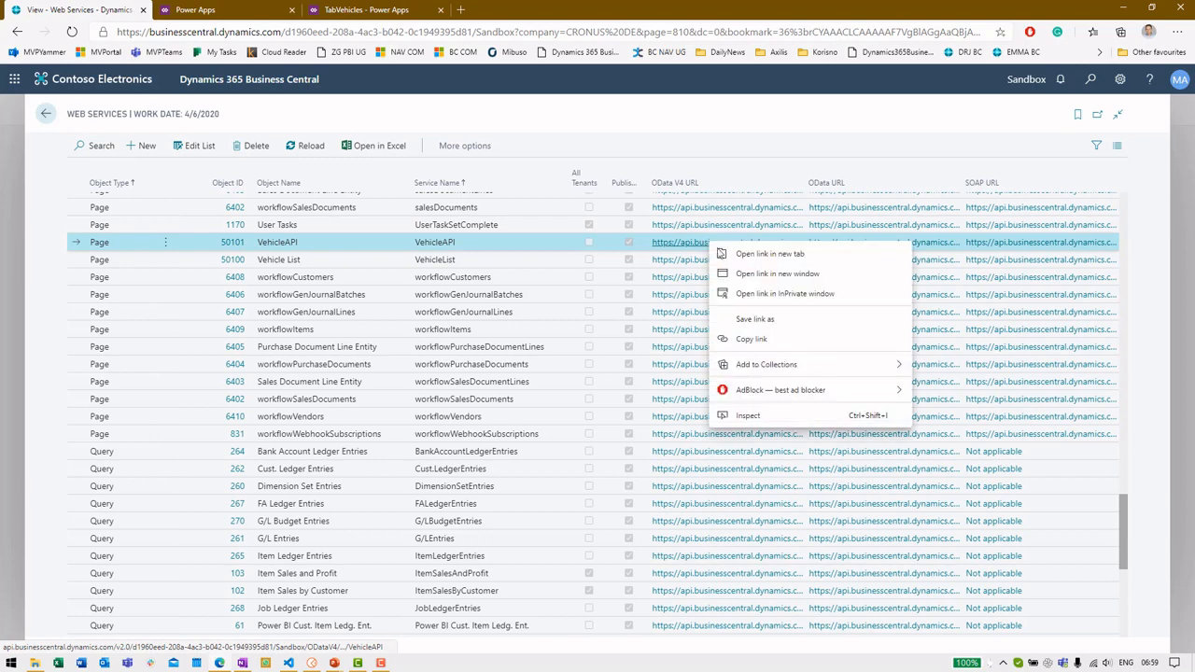
click(733, 334)
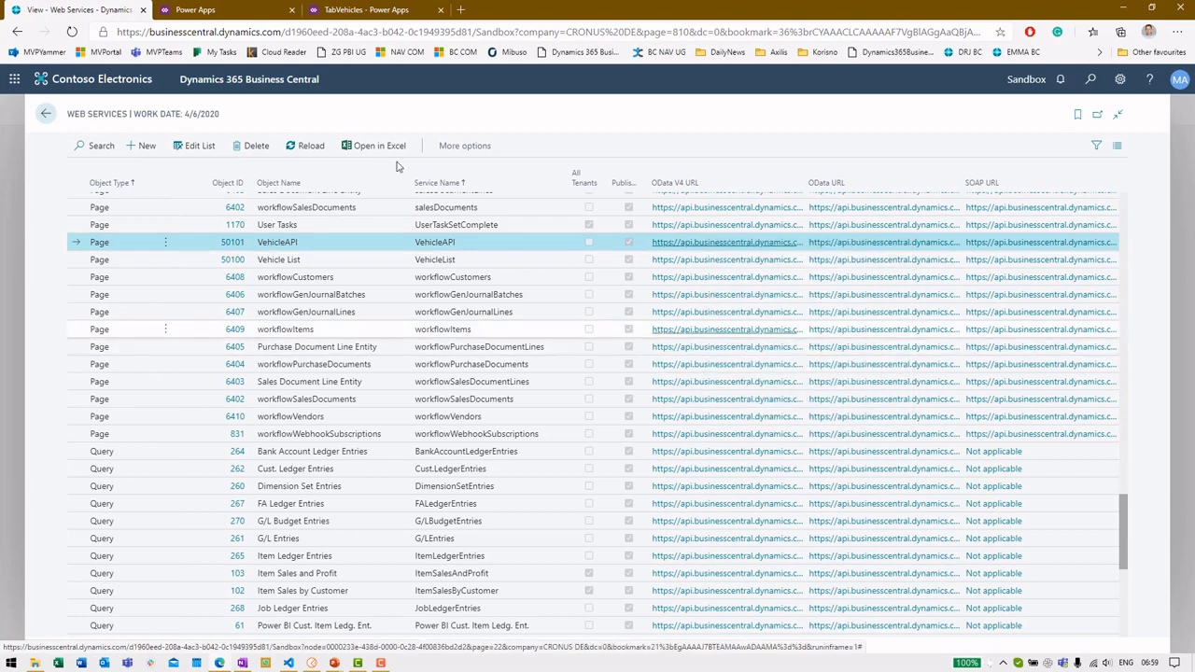
Paste the VehicleAPI OData V4 URL into the Power Apps OData URL field
click(241, 8)
click(343, 149)
key(ctrl+v)
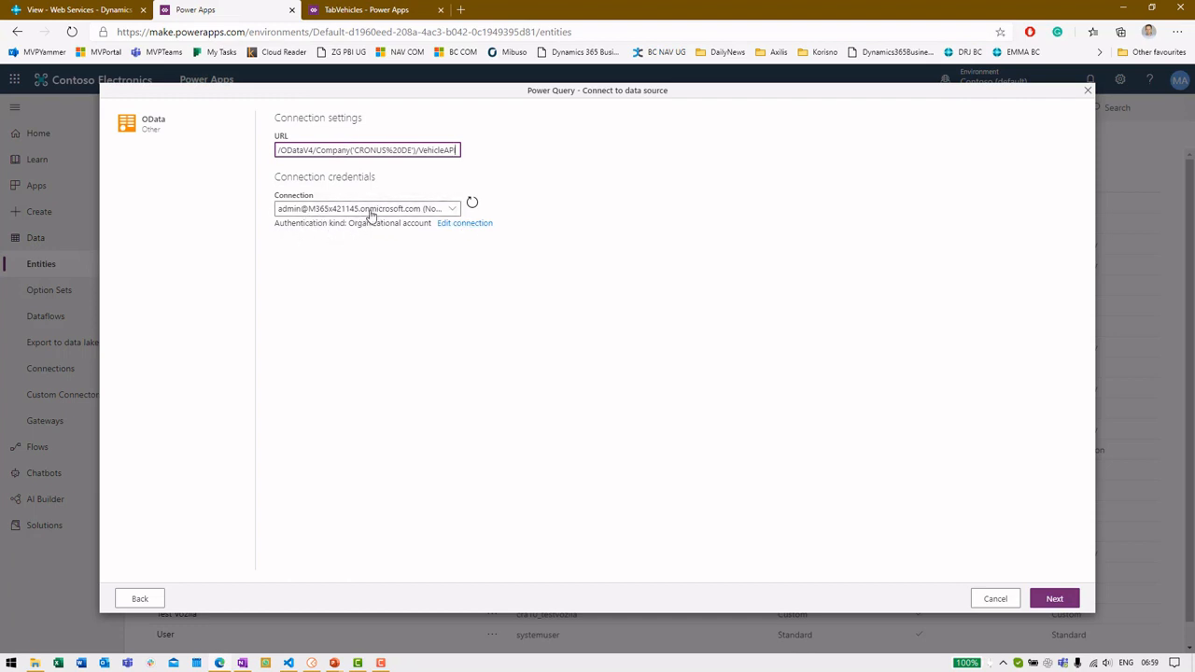
Connect to the OData feed, check the Demo, 3008 and 308 submodel values, and continue
click(1054, 600)
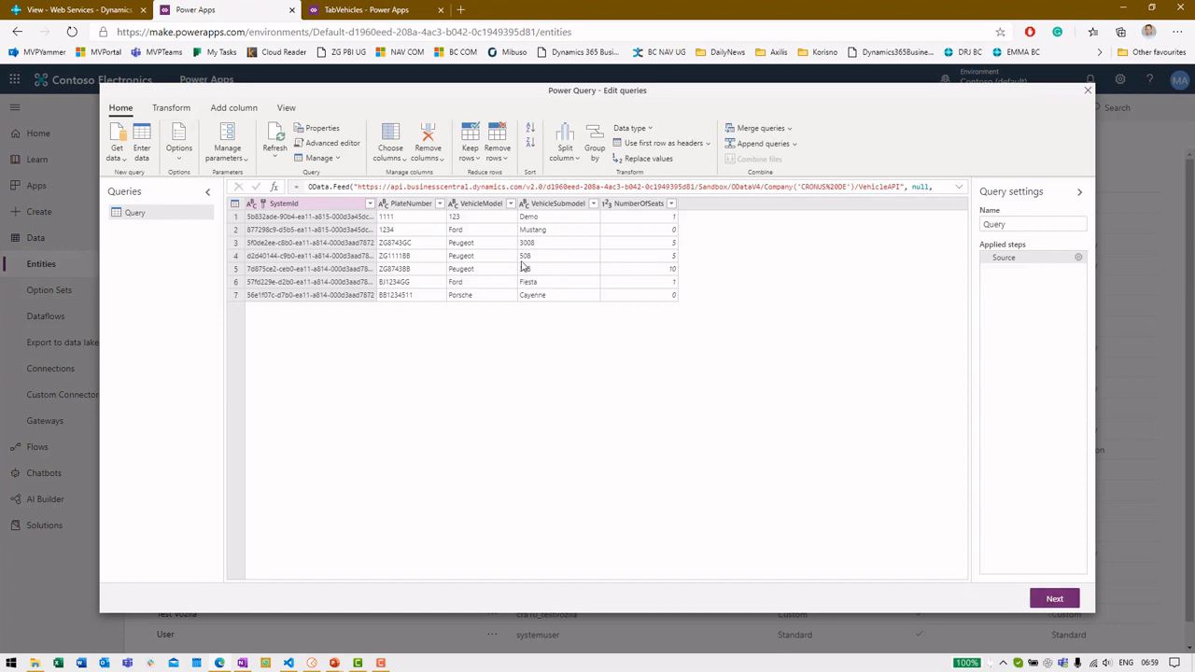
click(537, 217)
click(563, 243)
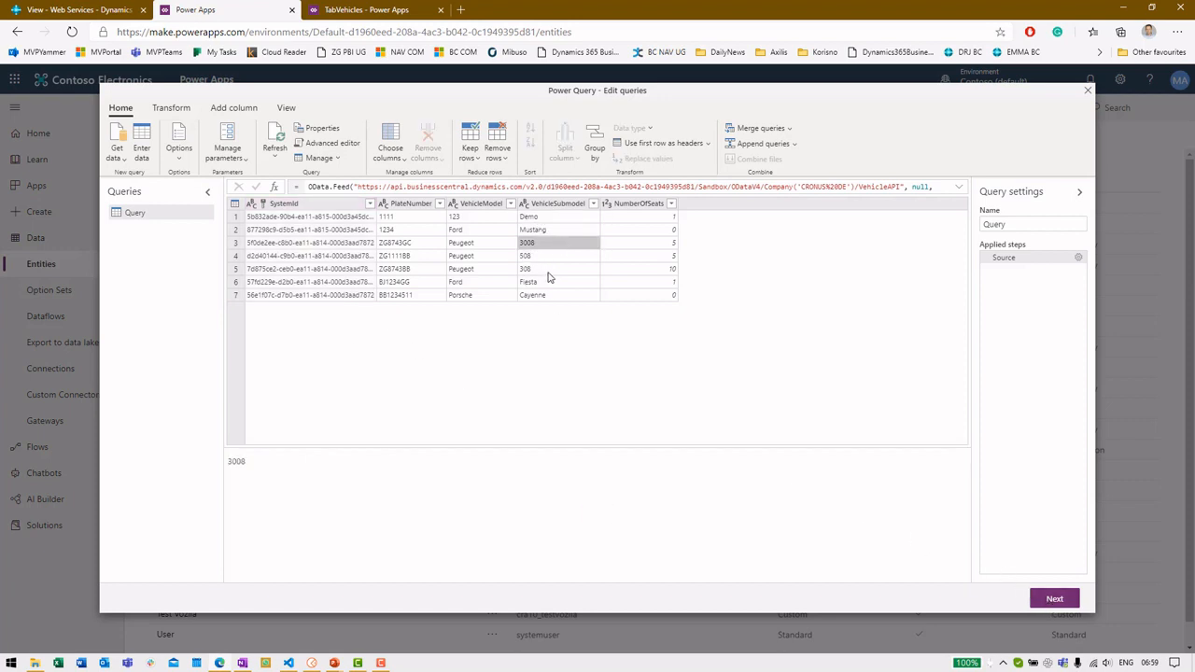
click(549, 270)
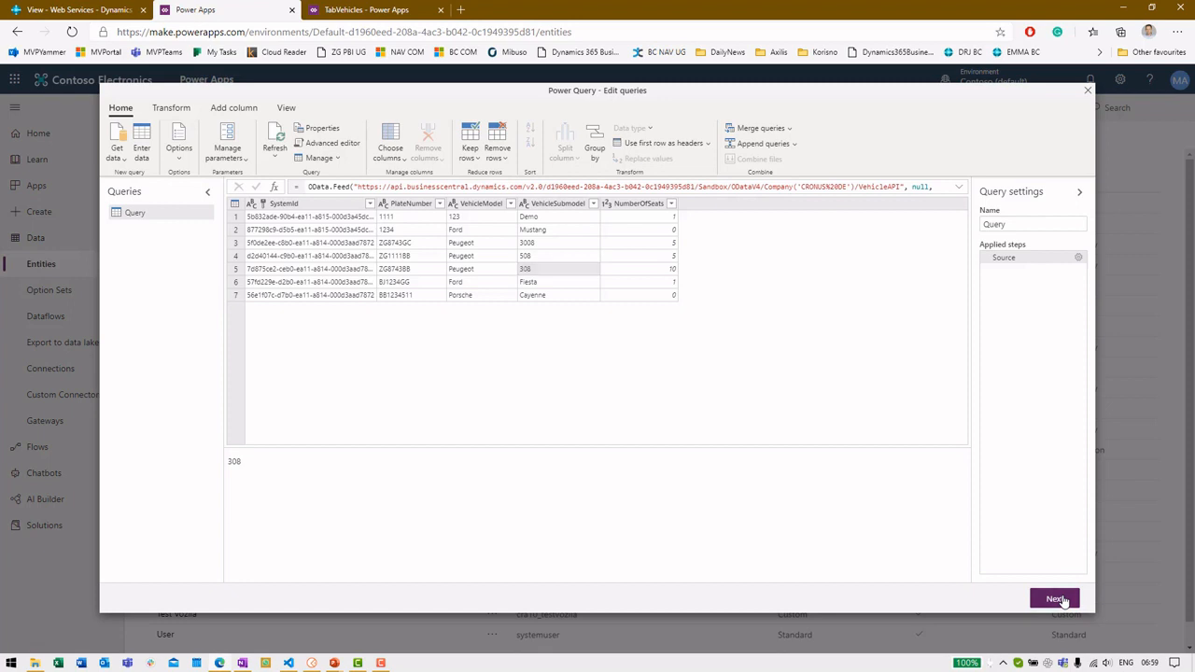
click(1061, 599)
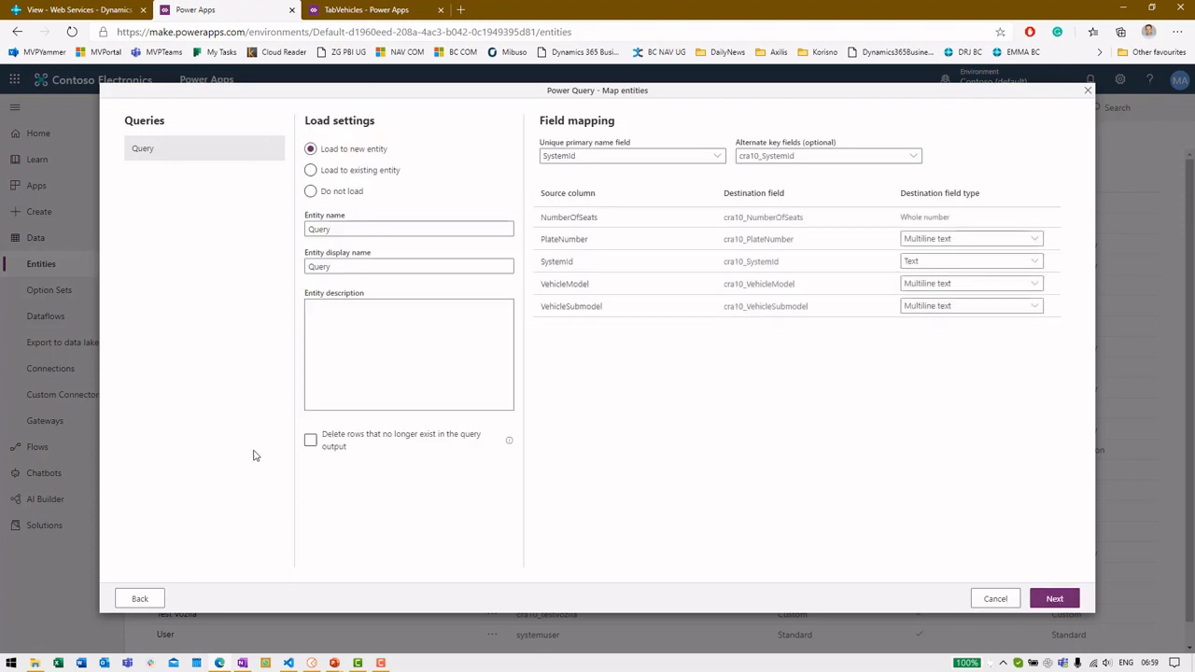
Try the Load to existing entity and Do not load options and browse destination entities
click(360, 169)
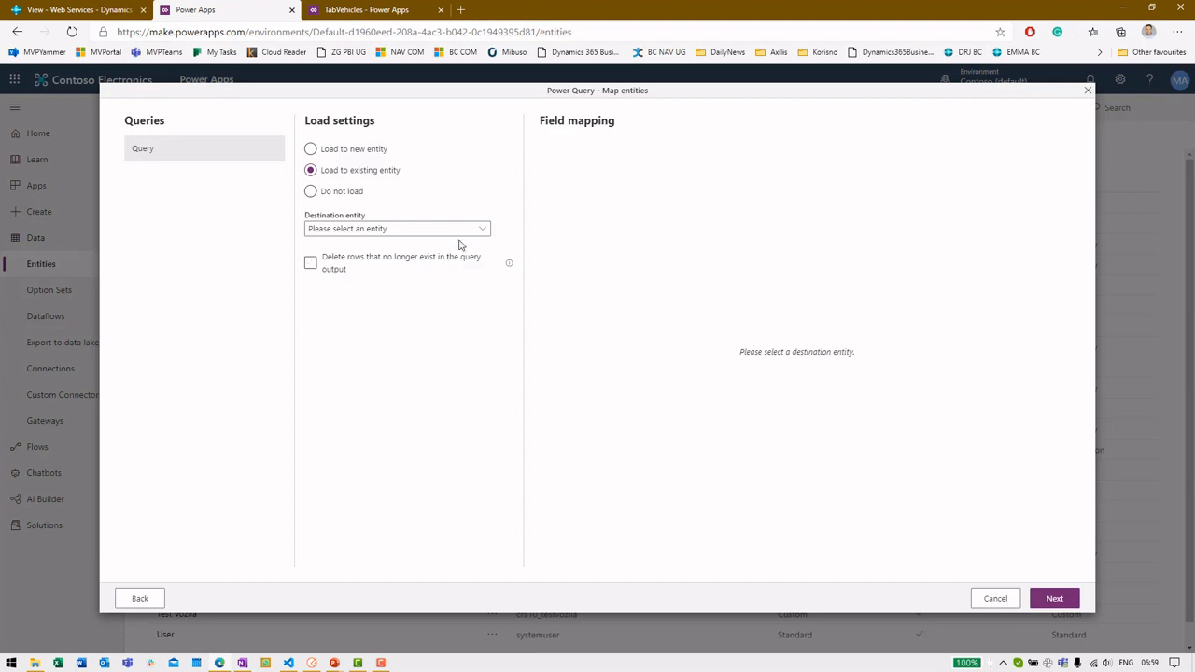
click(346, 192)
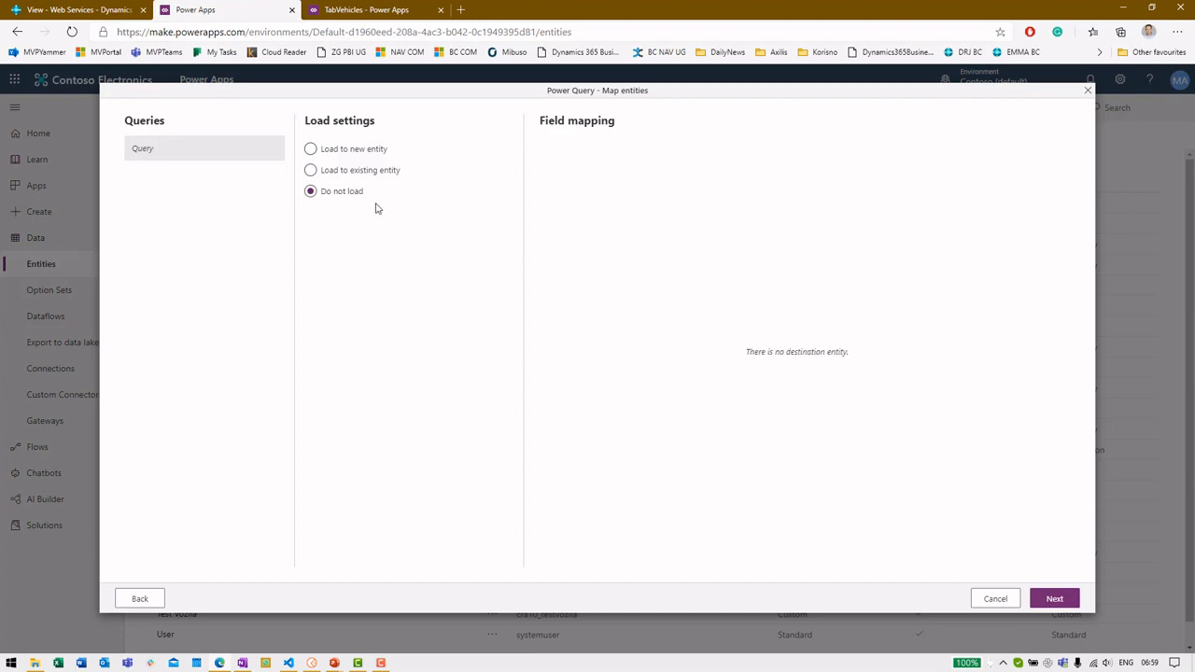
click(352, 178)
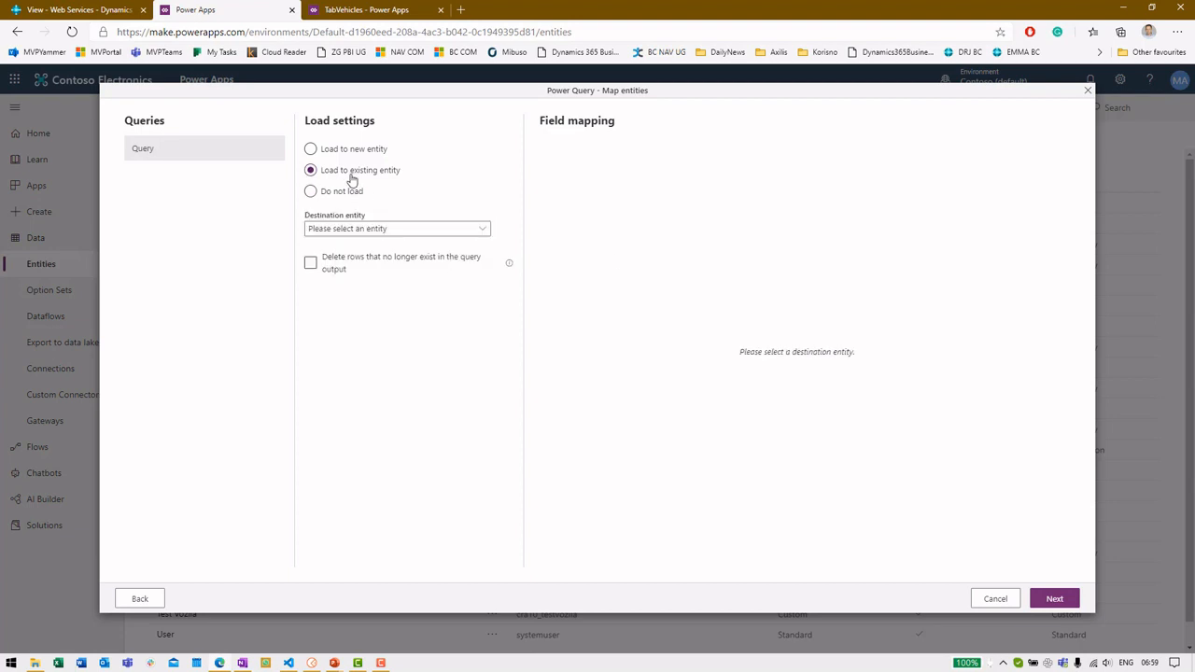
click(466, 232)
drag(487, 266, 473, 219)
Name a new entity DemoVehicles, then settle on Load to existing entity instead
click(371, 152)
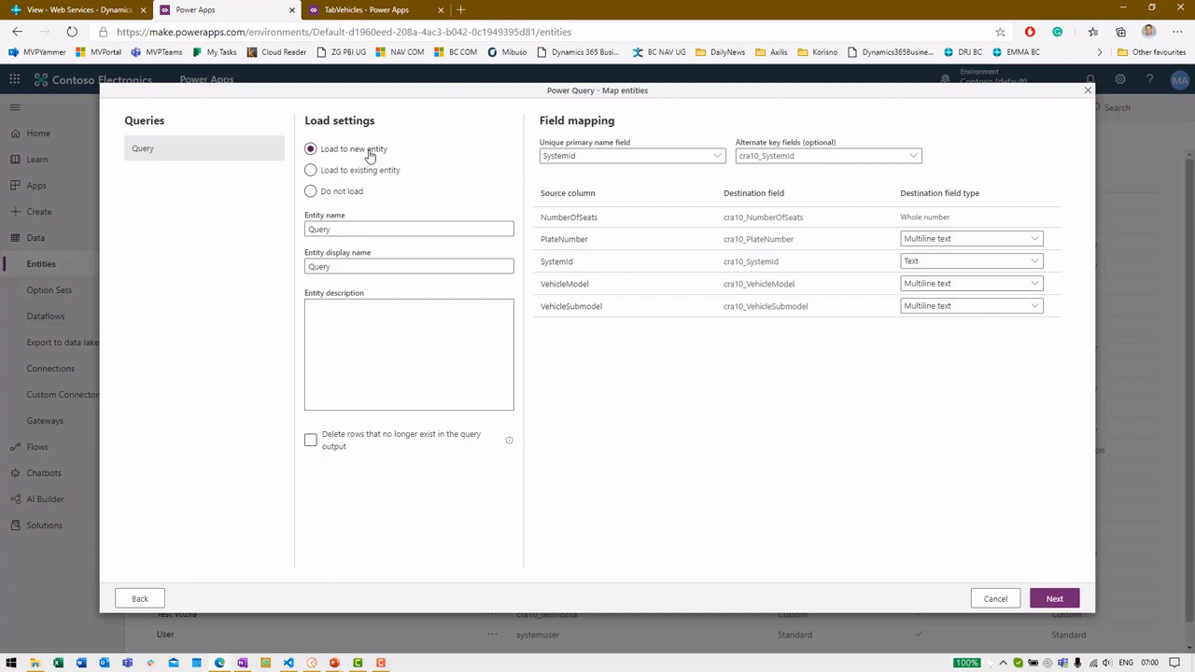
double_click(353, 228)
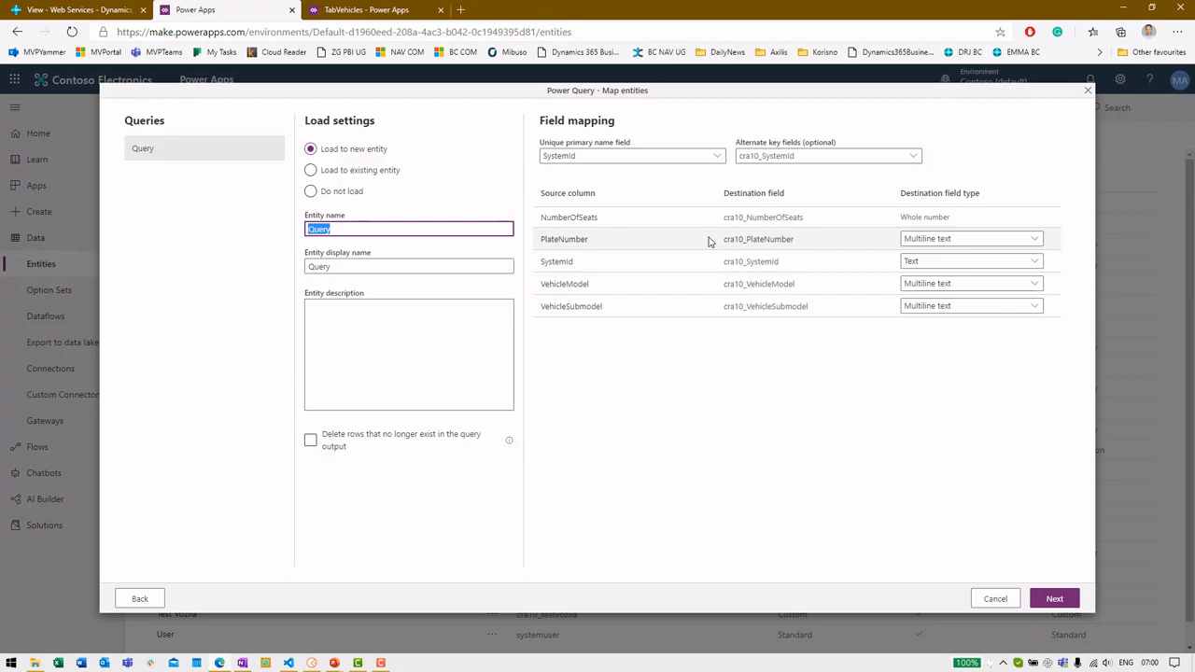
text(Tes)
key(Tab)
text(D)
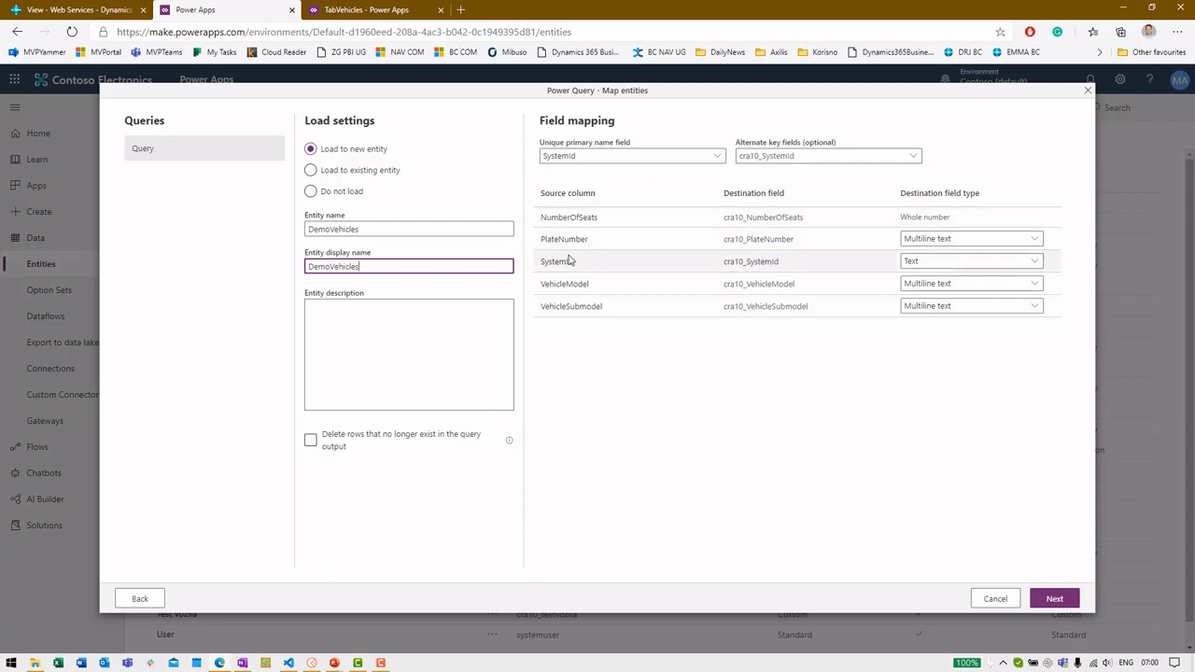
click(351, 174)
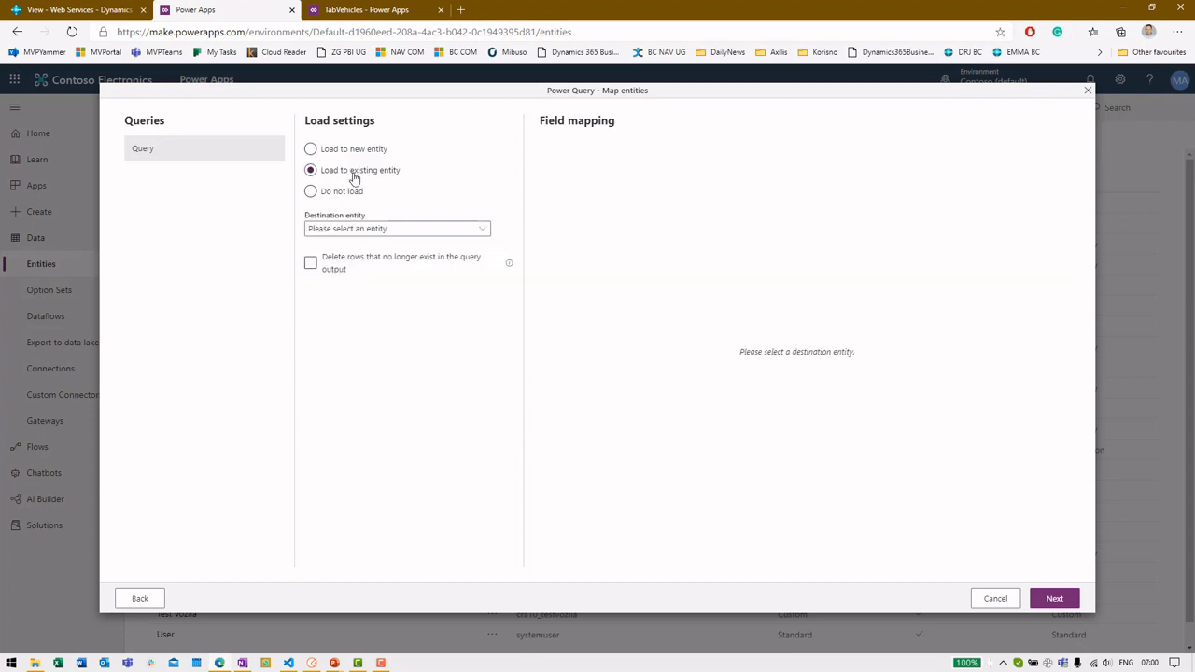
Choose cra10_TestVozila as the destination entity
click(402, 229)
scroll(415, 293, down, 10)
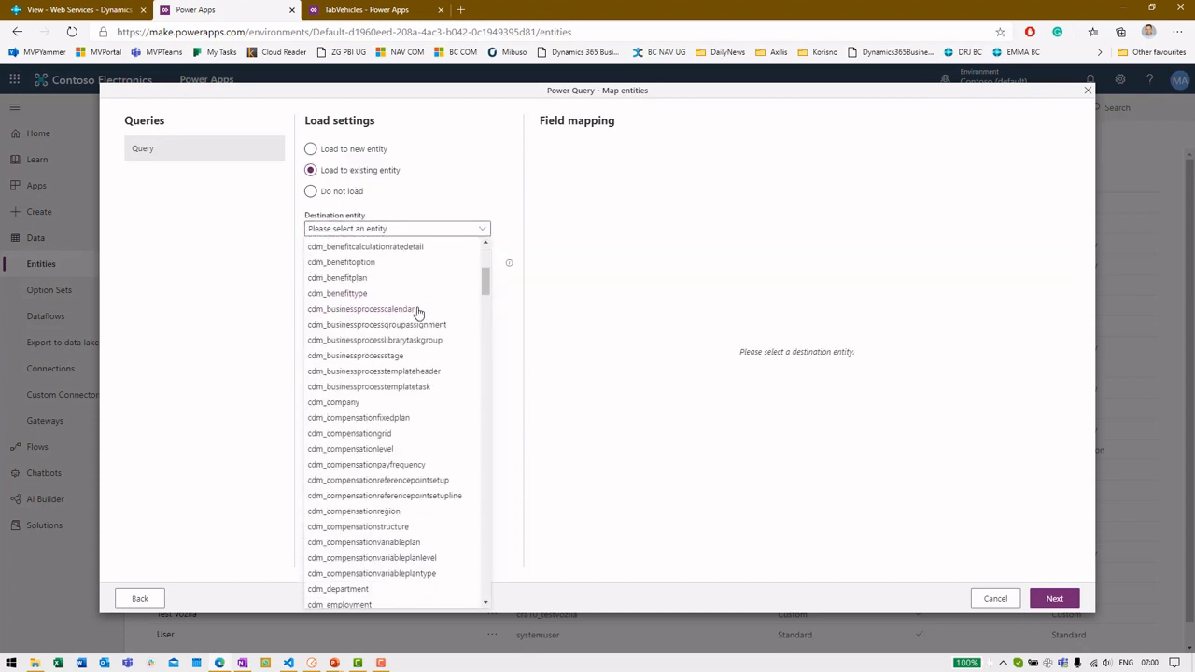
scroll(408, 325, down, 10)
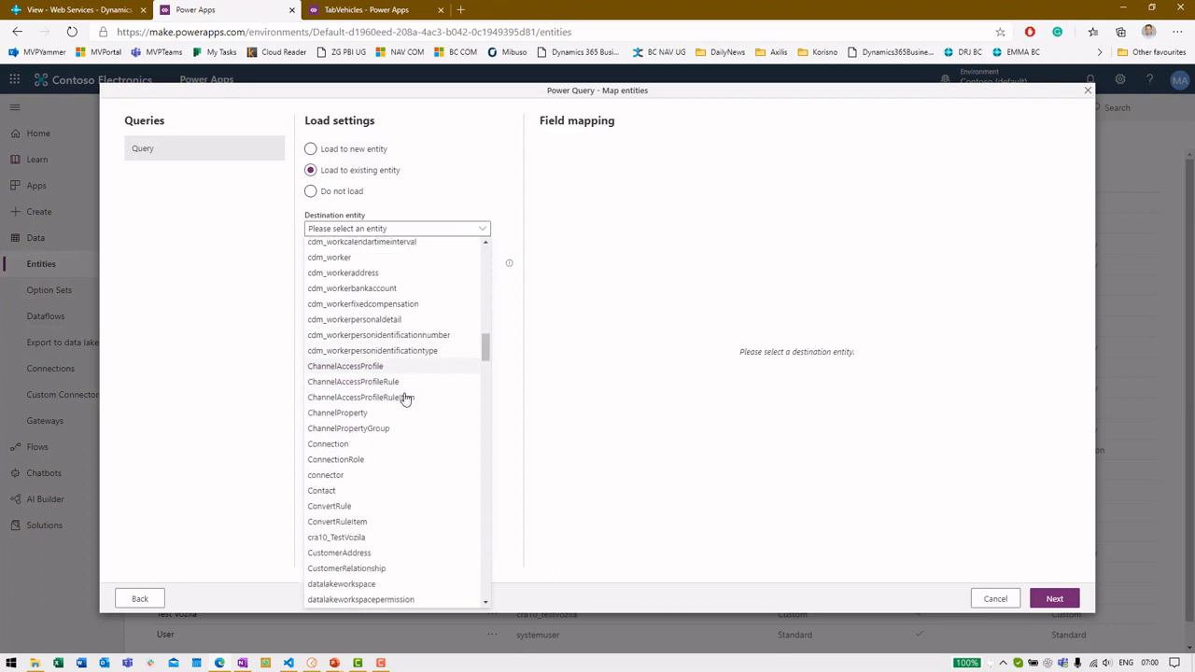
drag(492, 351, 472, 367)
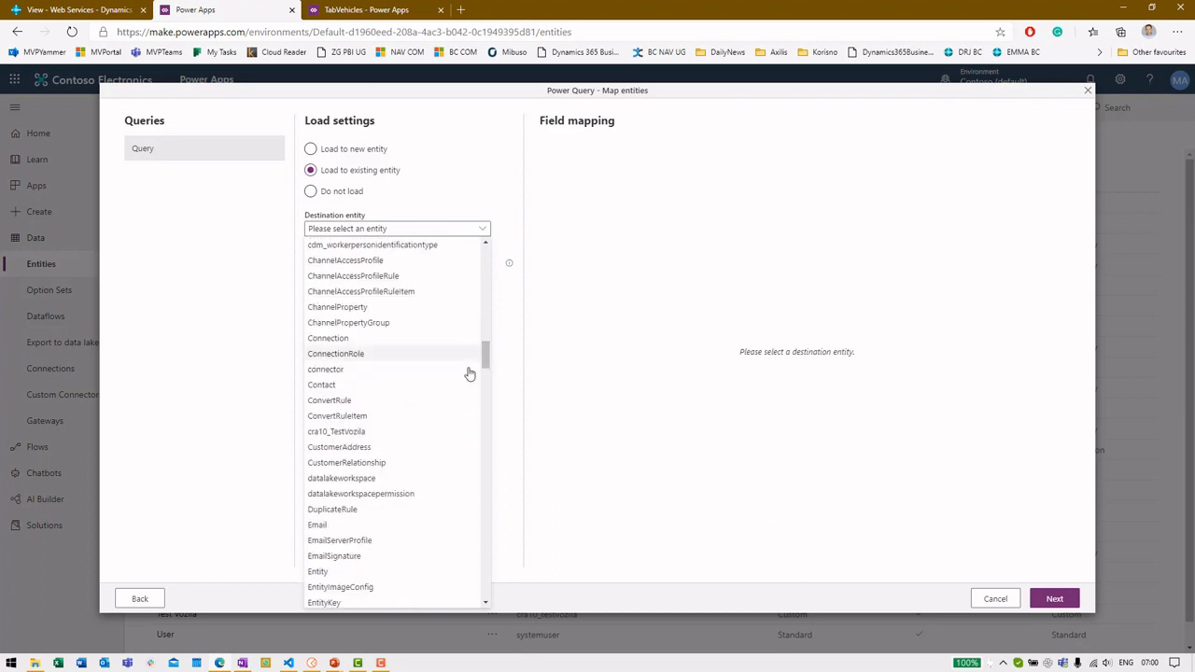
click(422, 434)
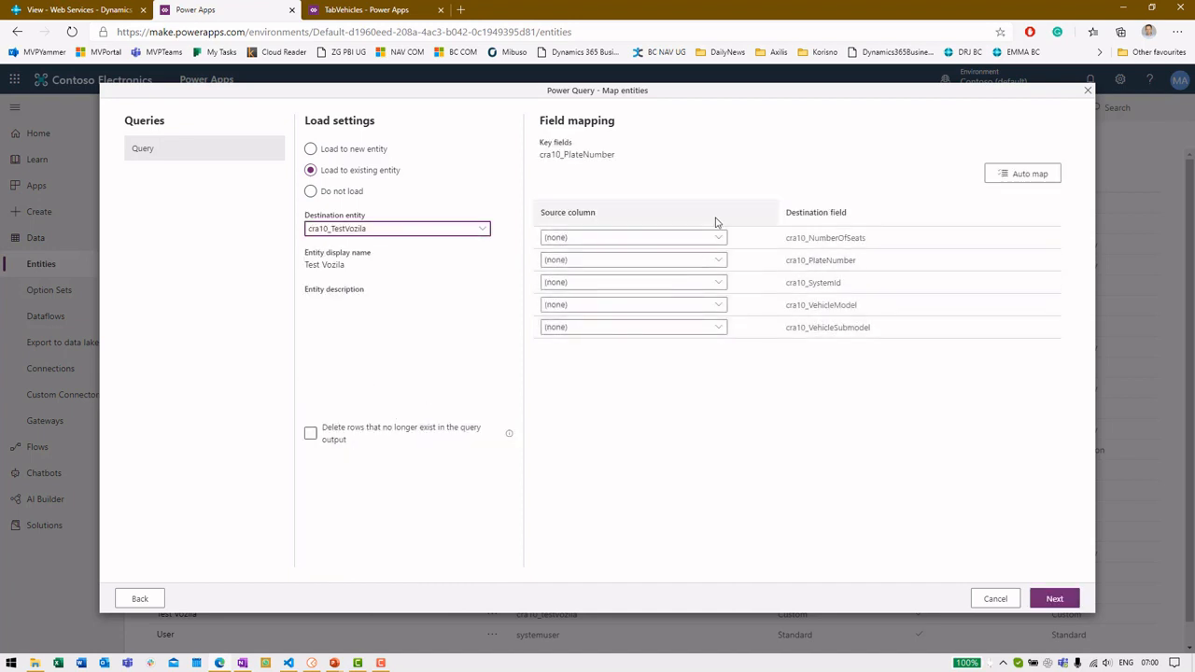
Map NumberOfSeats, PlateNumber, SystemId, VehicleModel and VehicleSubmodel to their cra10_ fields and continue
click(667, 240)
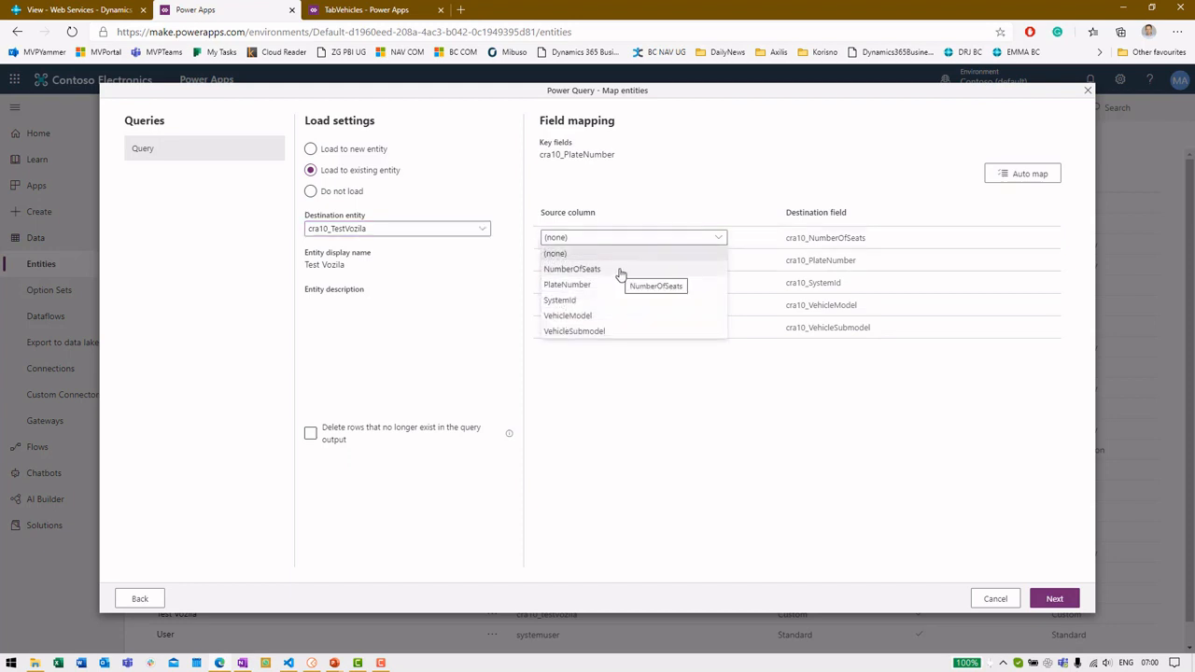
click(621, 270)
click(629, 261)
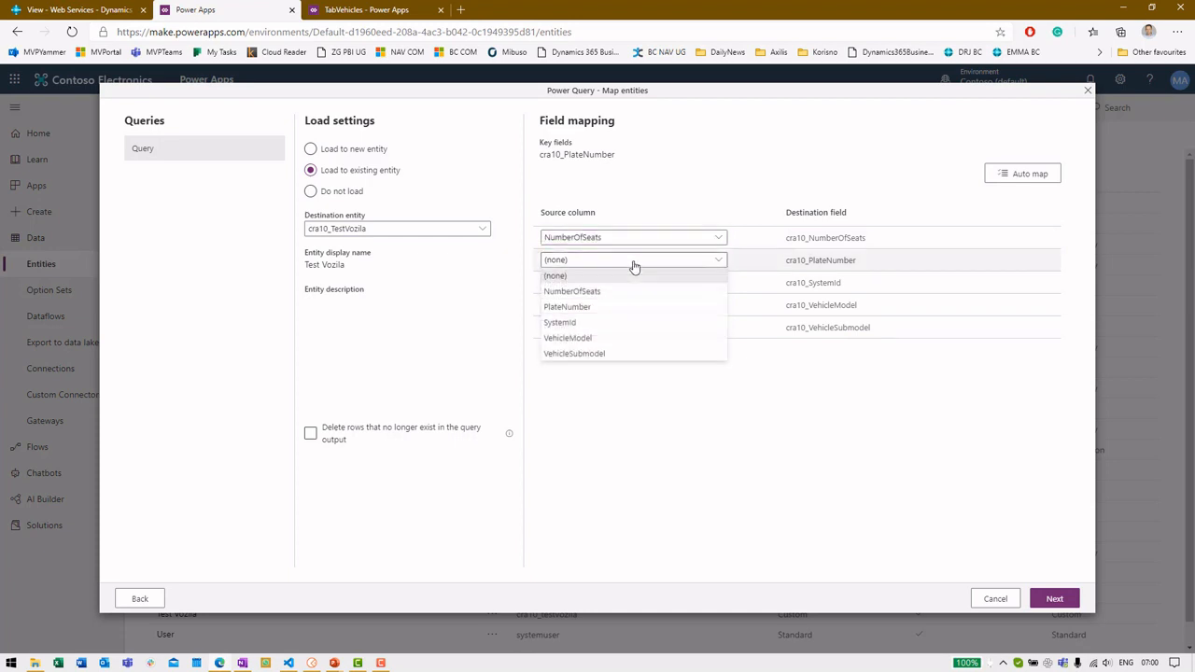
click(604, 318)
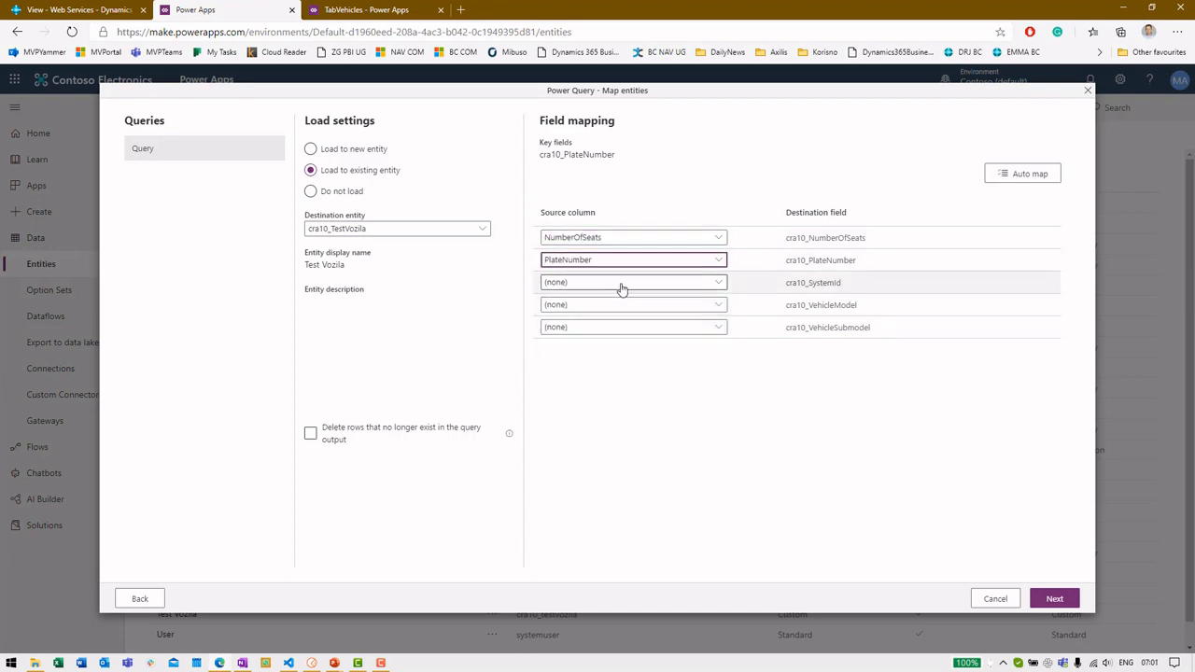
click(621, 284)
click(592, 344)
click(607, 306)
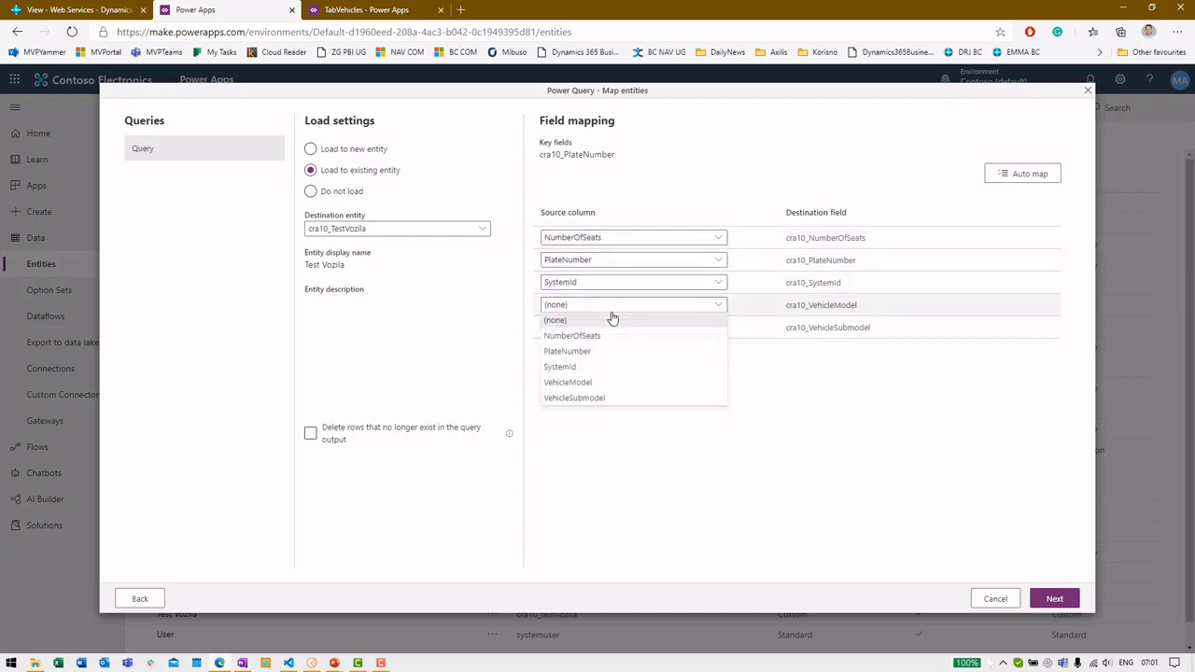
click(602, 384)
click(630, 327)
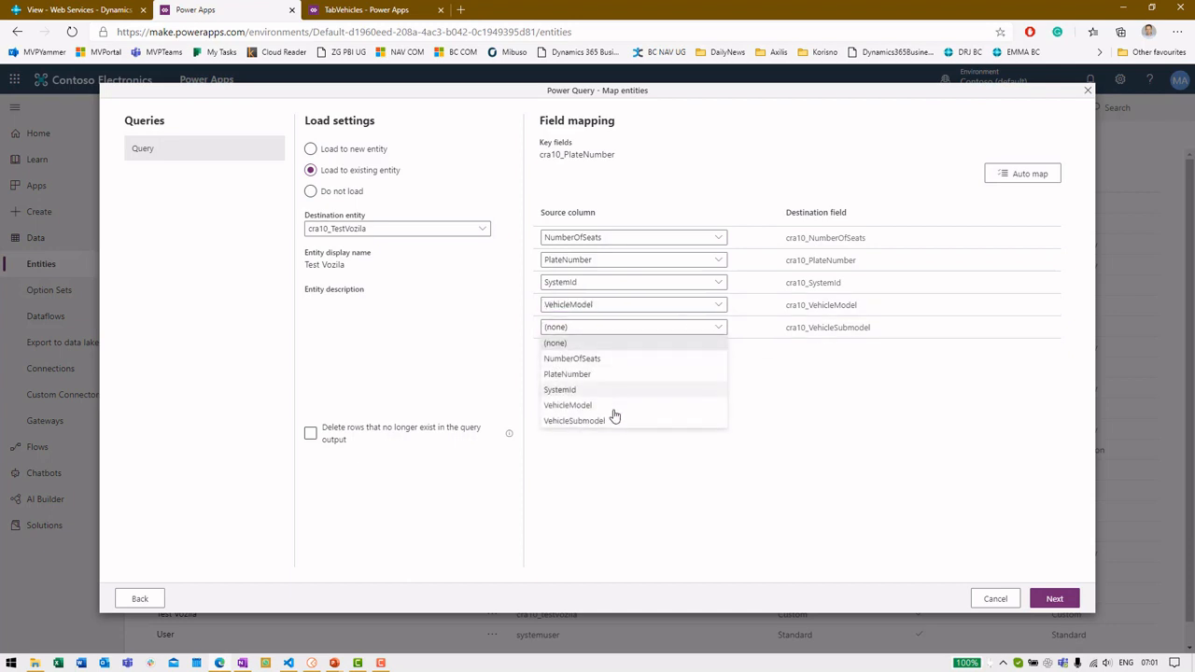
click(614, 422)
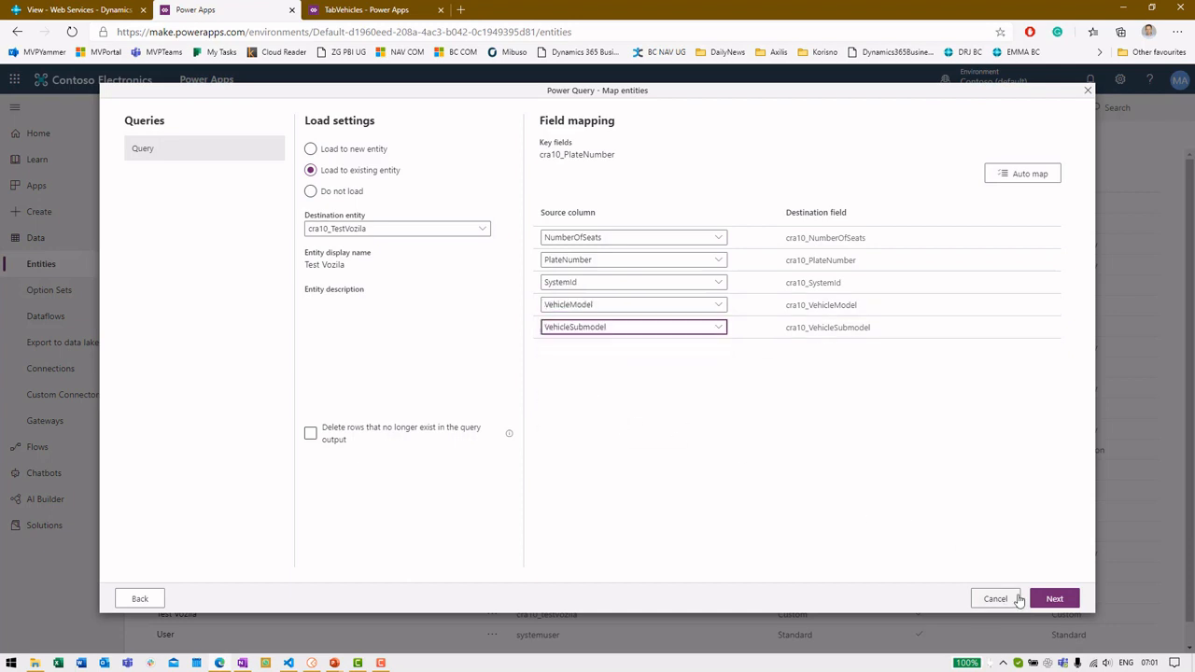
click(1057, 598)
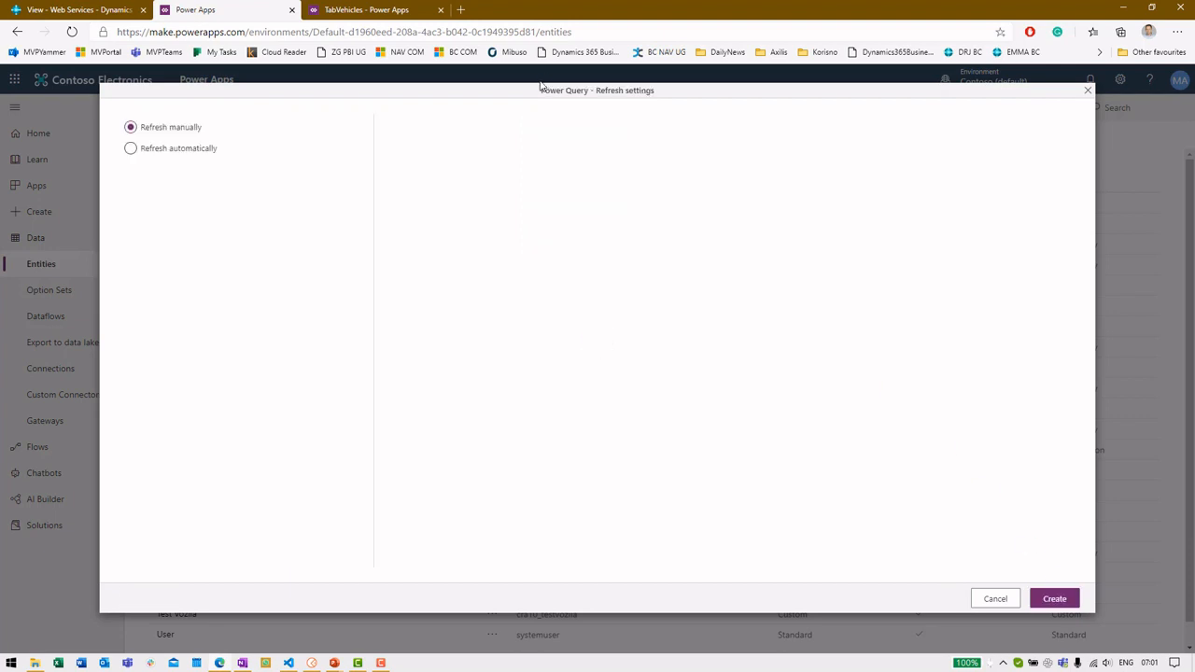
Set refresh to automatic every 1 minute, then cancel the import without creating it
click(164, 150)
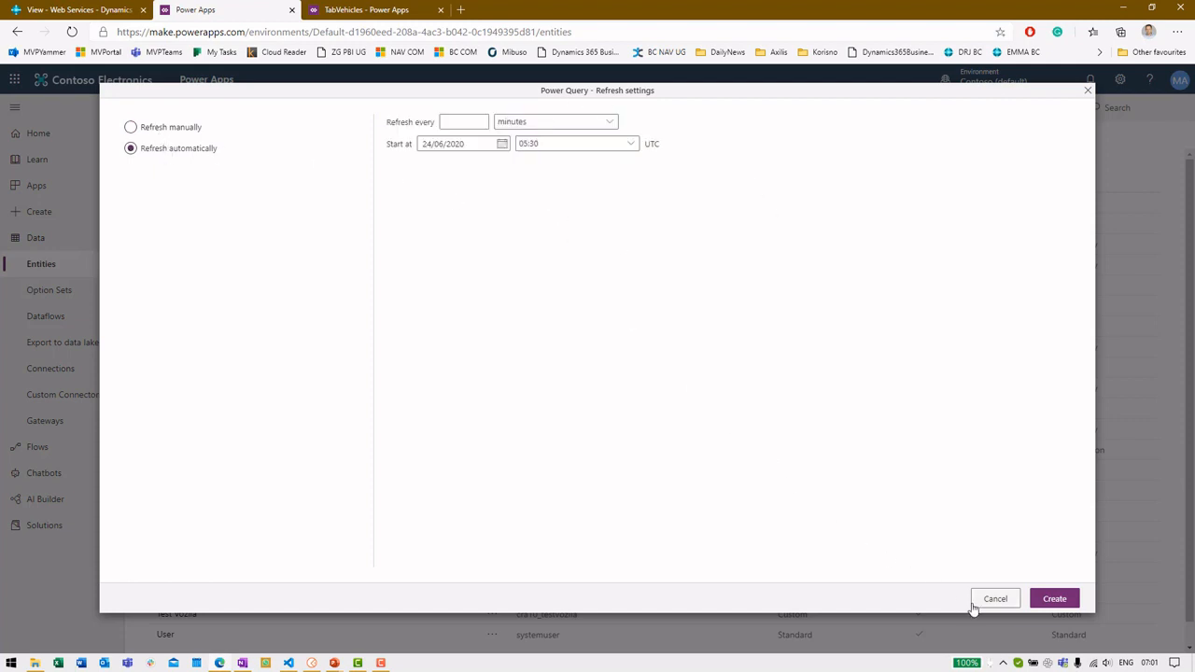
click(464, 120)
text(1)
key(Tab)
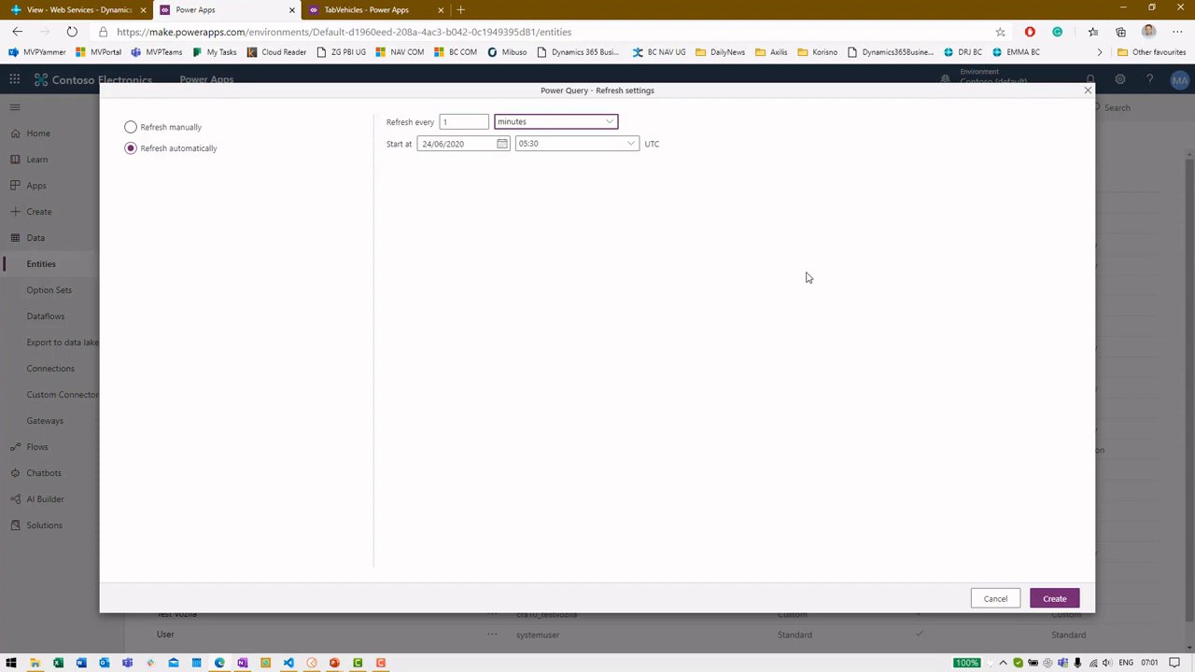
click(994, 601)
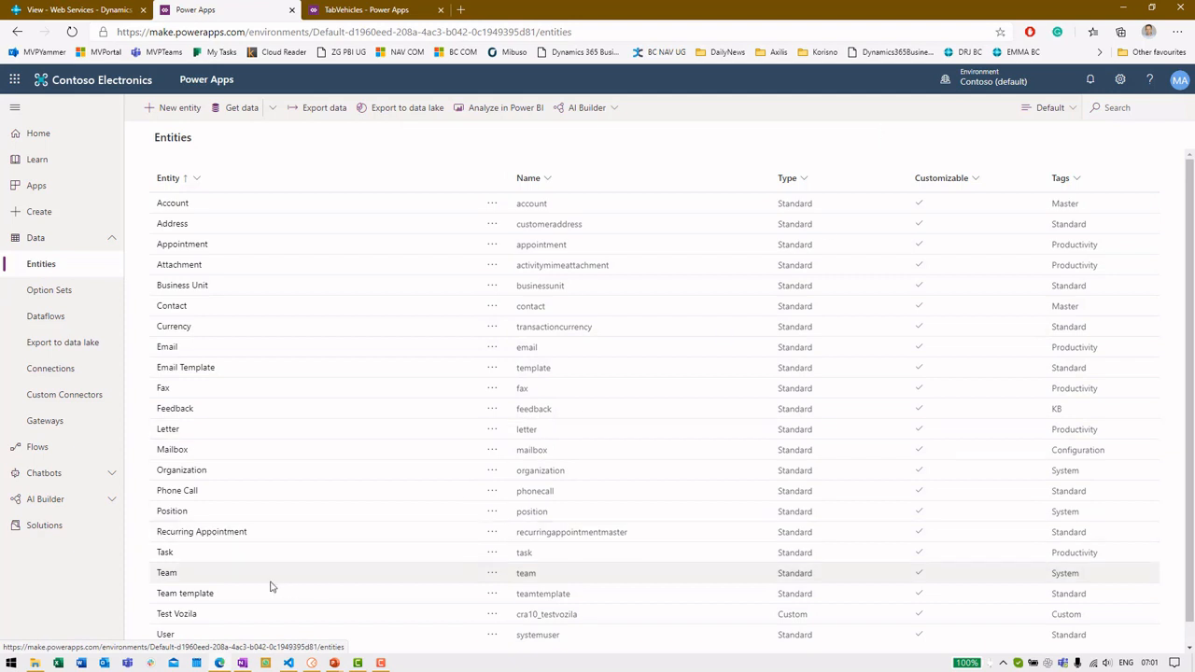
View Test Vozila's seven vehicle records, then go to the Apps list
click(192, 617)
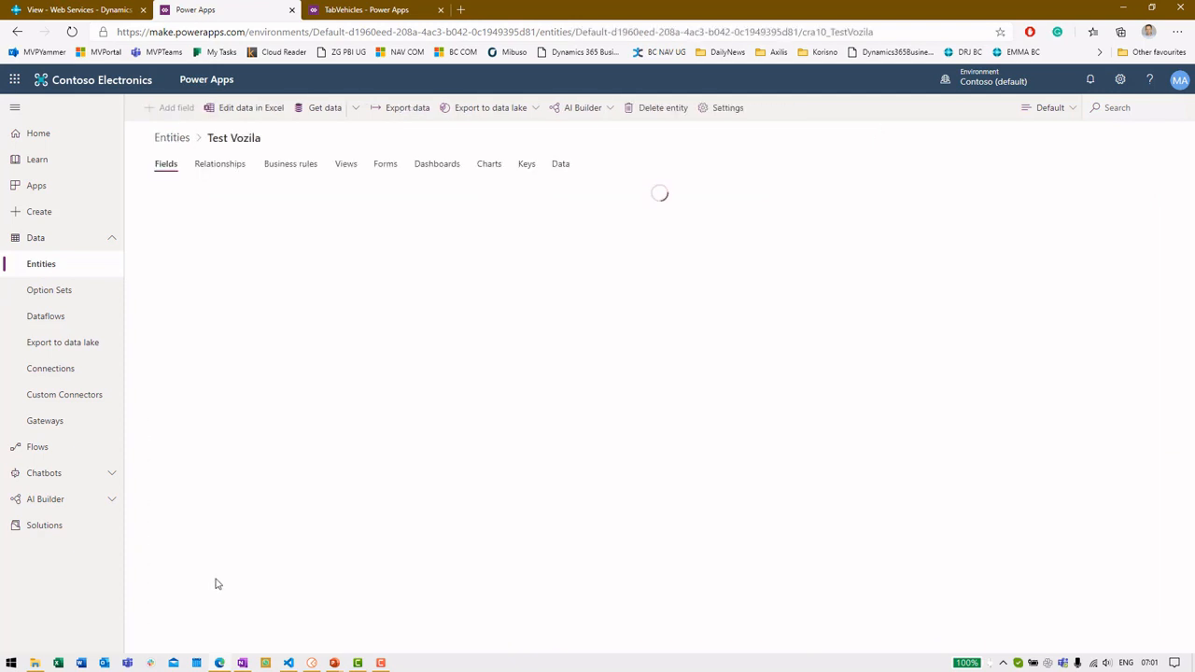
click(562, 165)
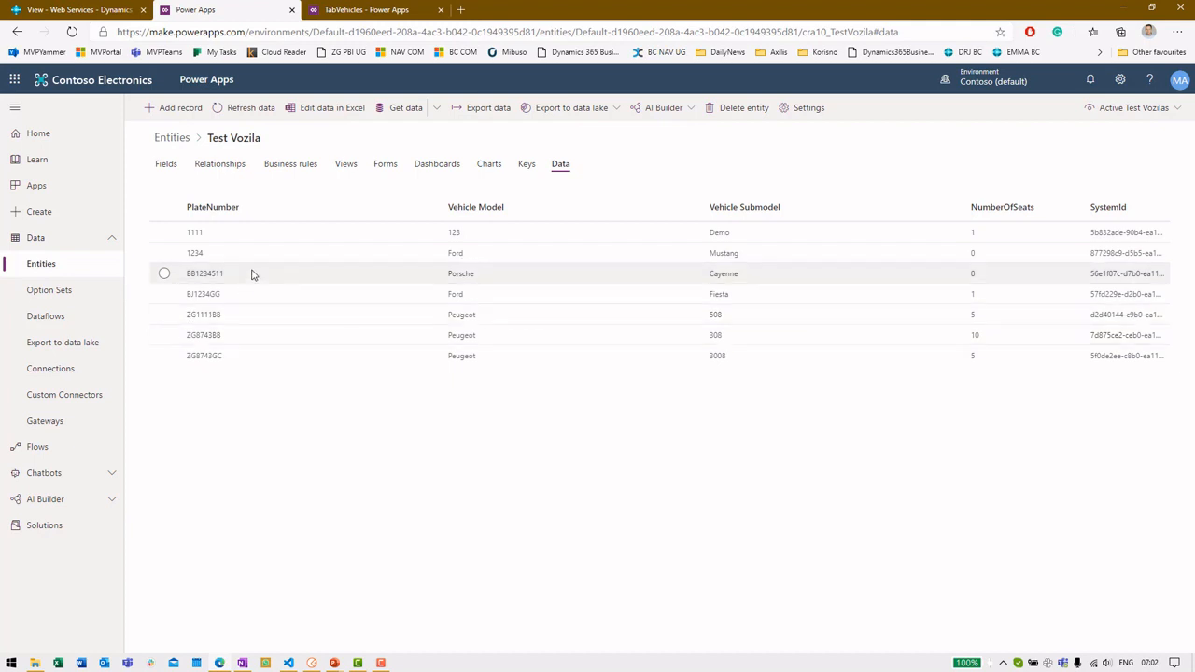
click(74, 188)
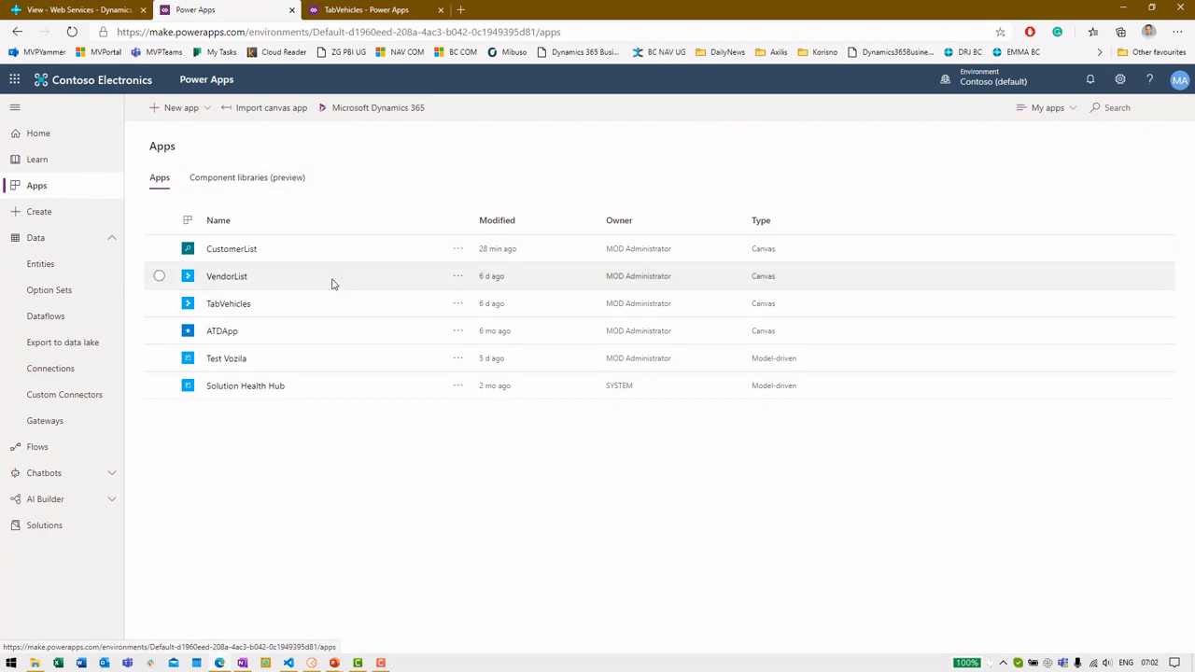
Close the launched Test Vozila app and open Test Vozila for editing from its More actions menu
click(228, 361)
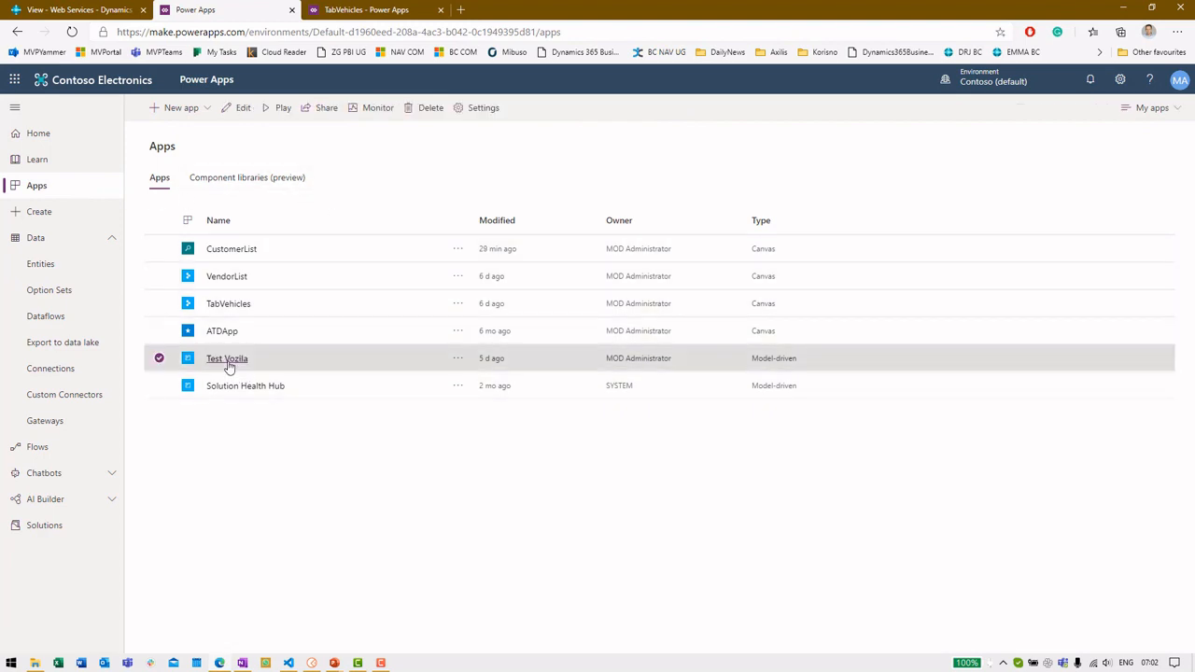
middle_click(399, 6)
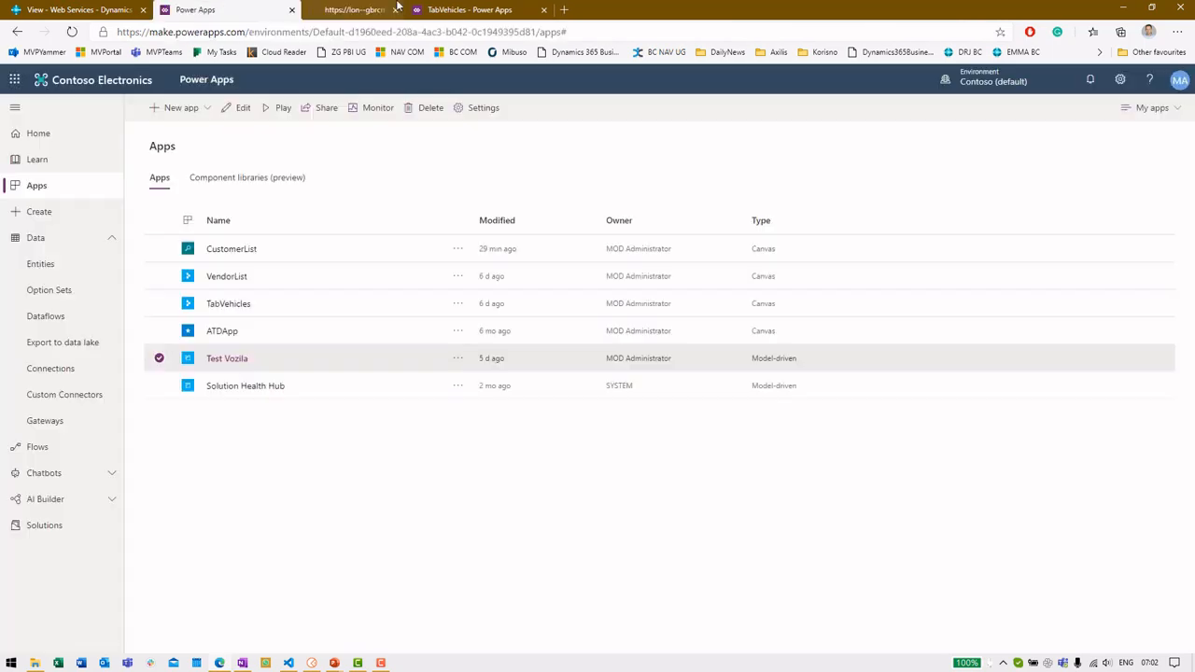
click(458, 361)
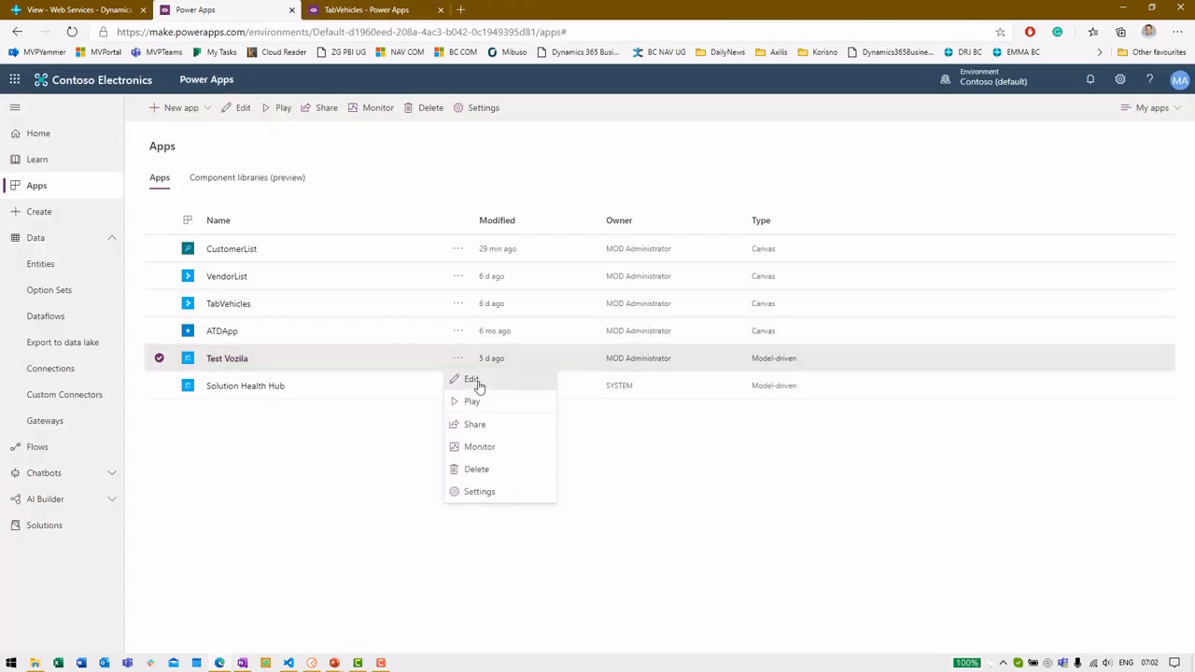
click(472, 380)
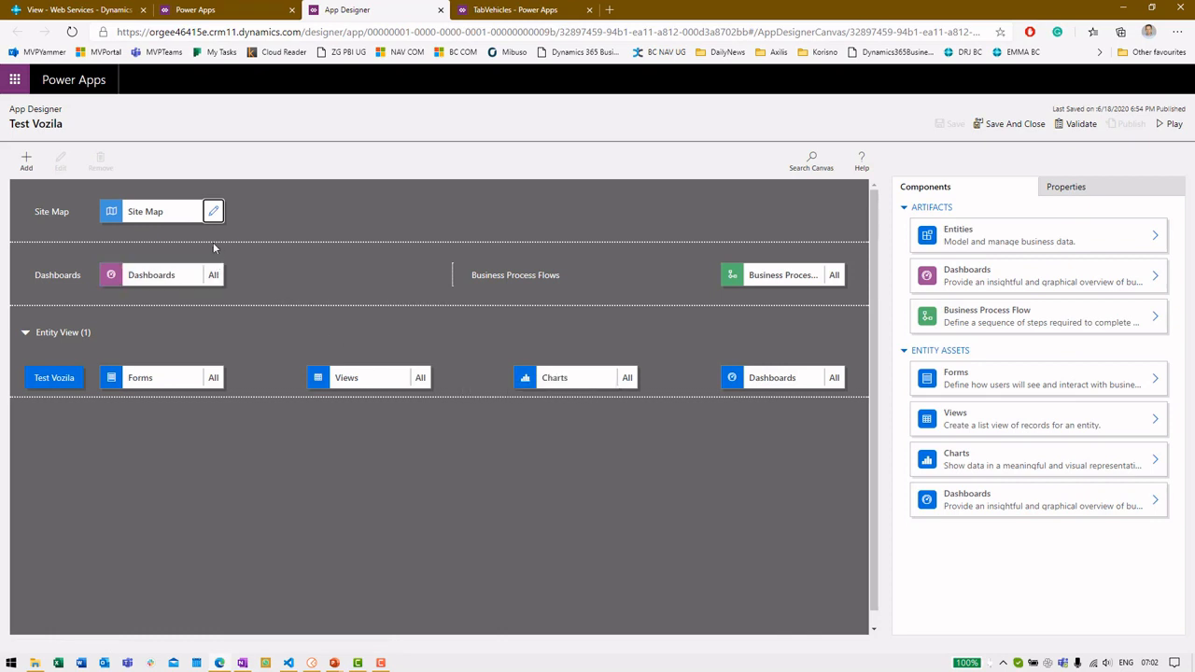
Review the site map's Vehicle area, group and sub area (type Entity), leaving without saving
click(213, 211)
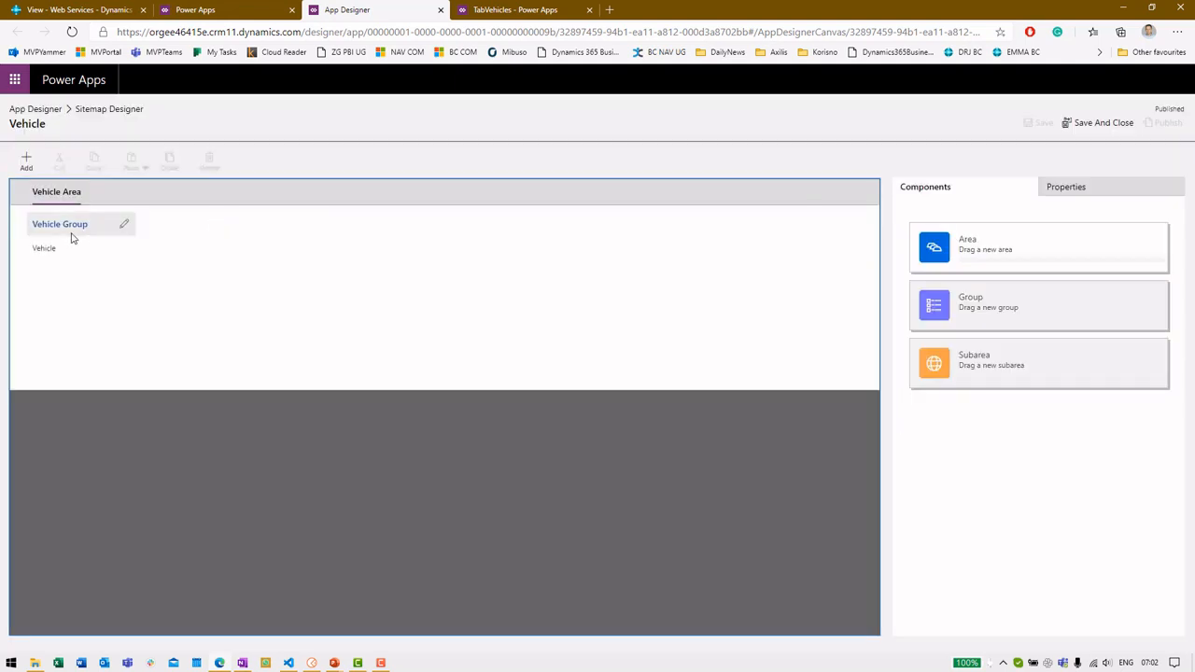
click(44, 195)
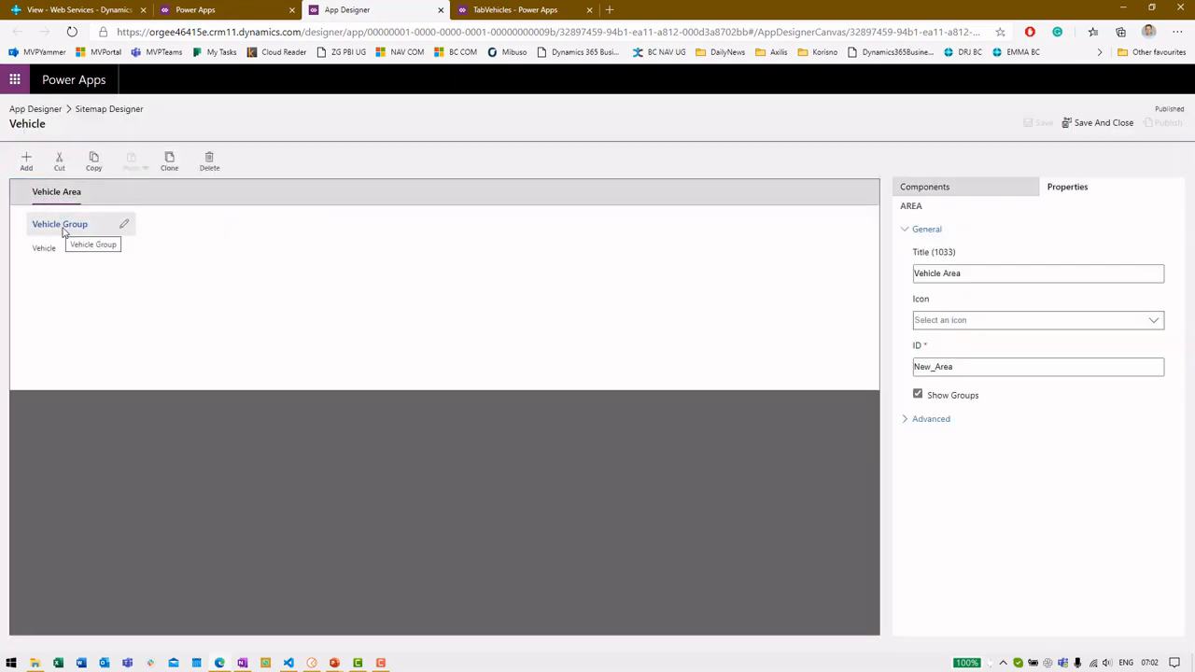
click(48, 231)
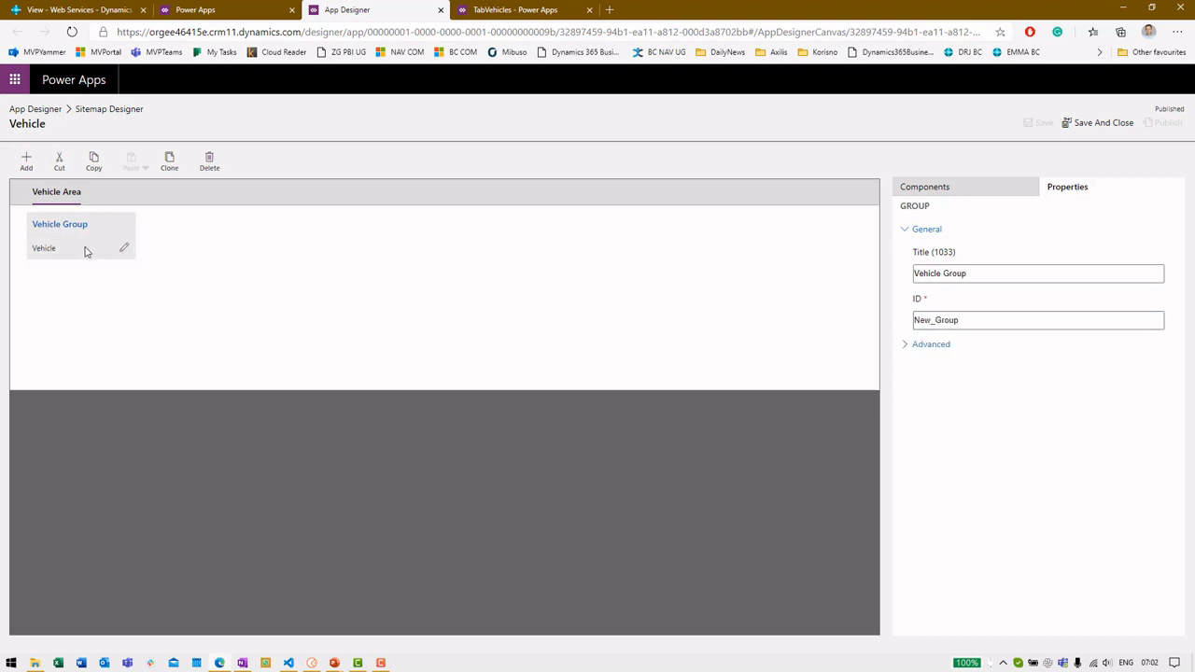
click(79, 253)
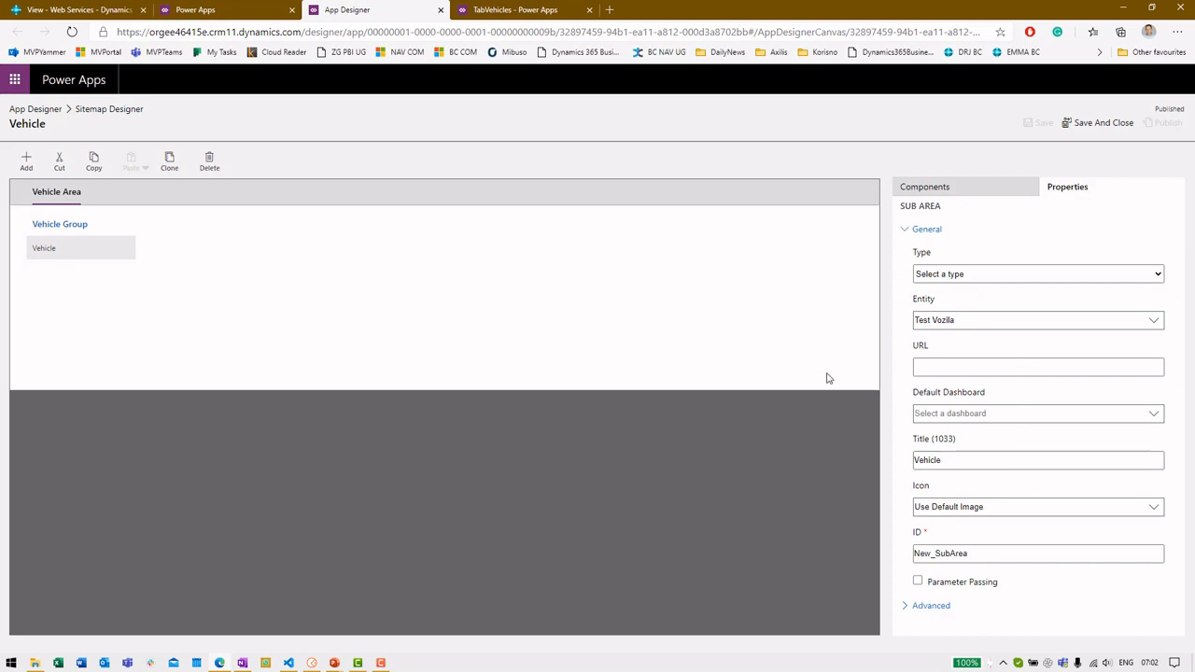
click(982, 273)
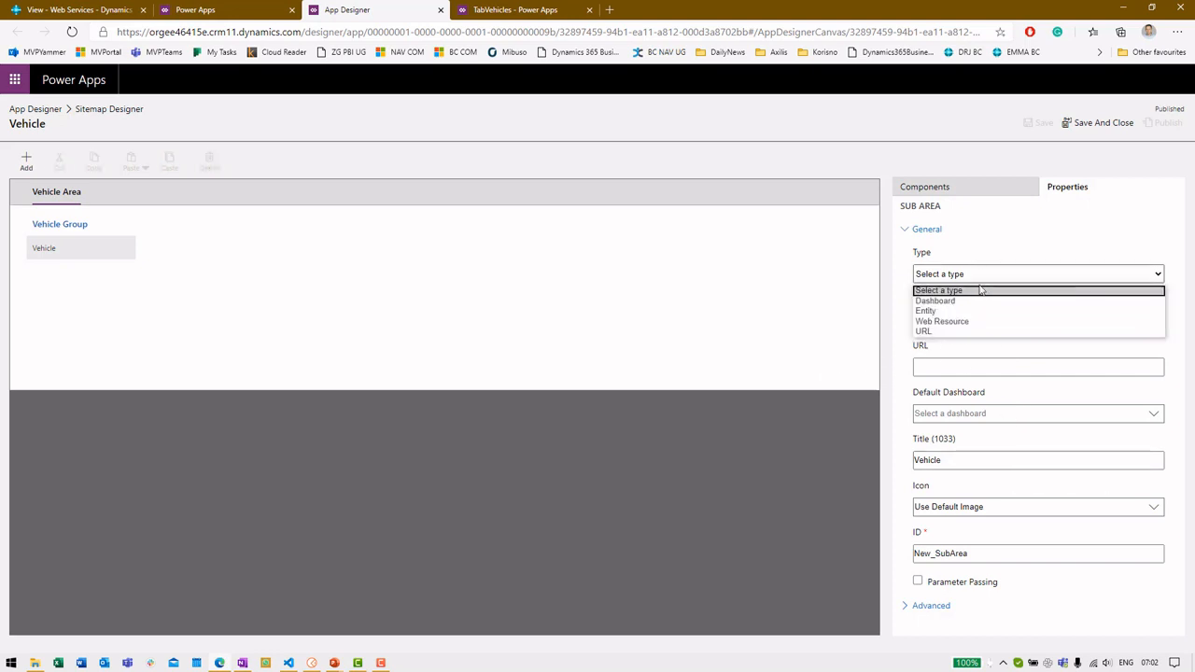
click(974, 312)
click(975, 320)
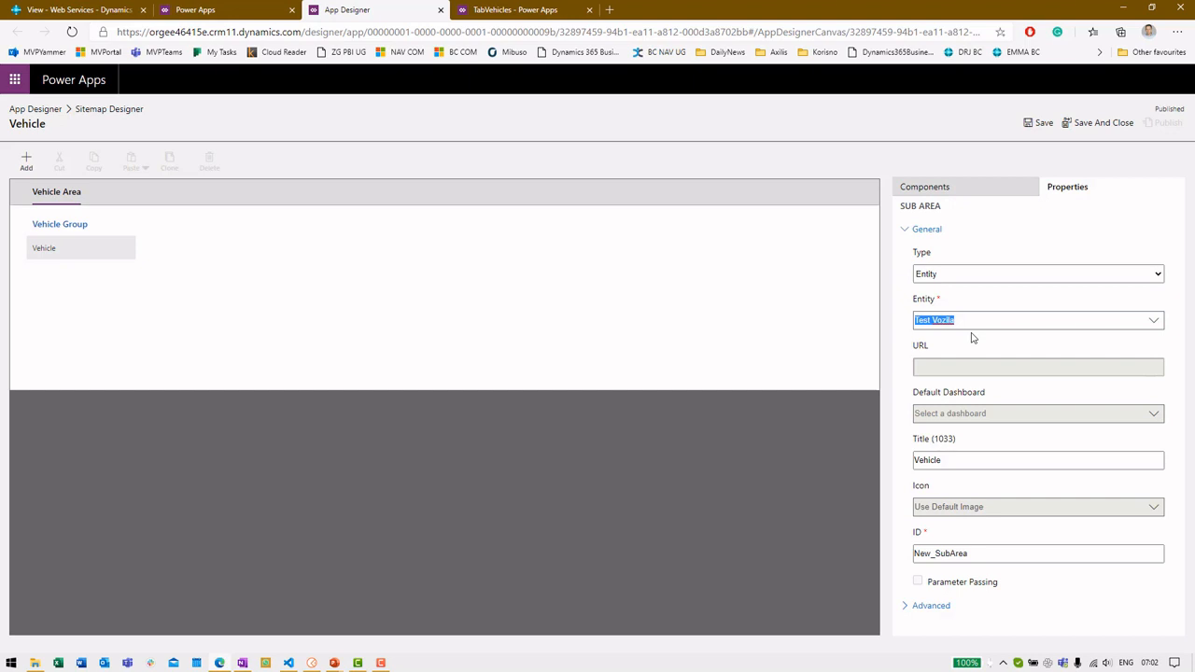
click(41, 113)
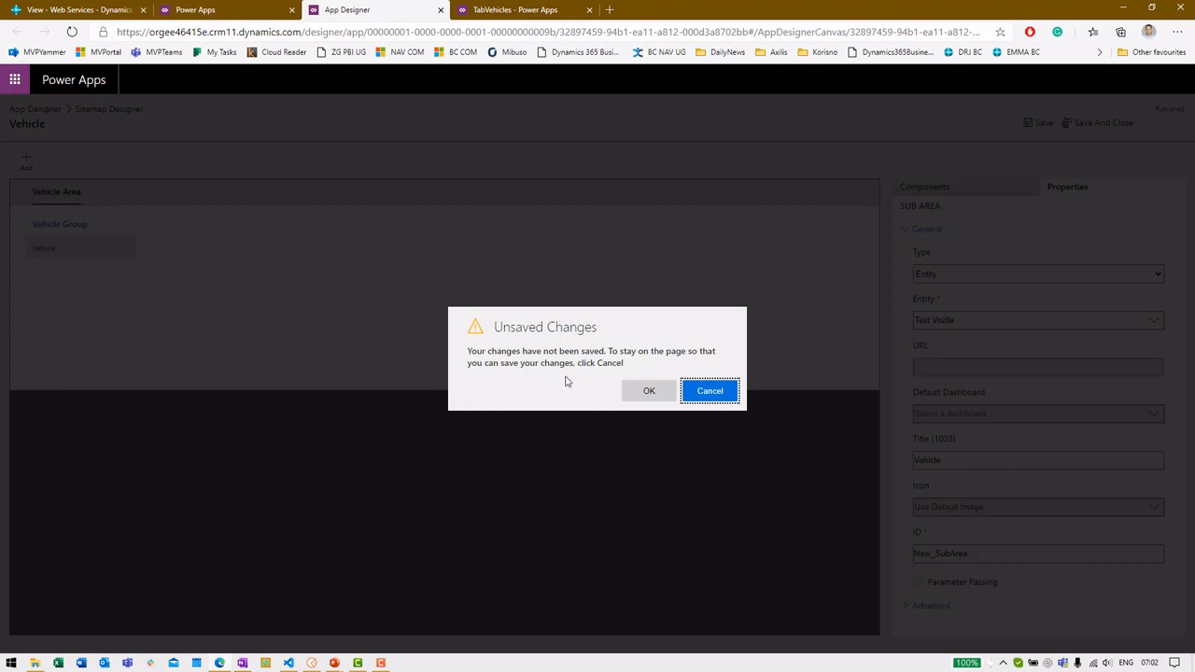
click(660, 390)
Look over the app's forms, views, charts and dashboards, then run the app
click(133, 383)
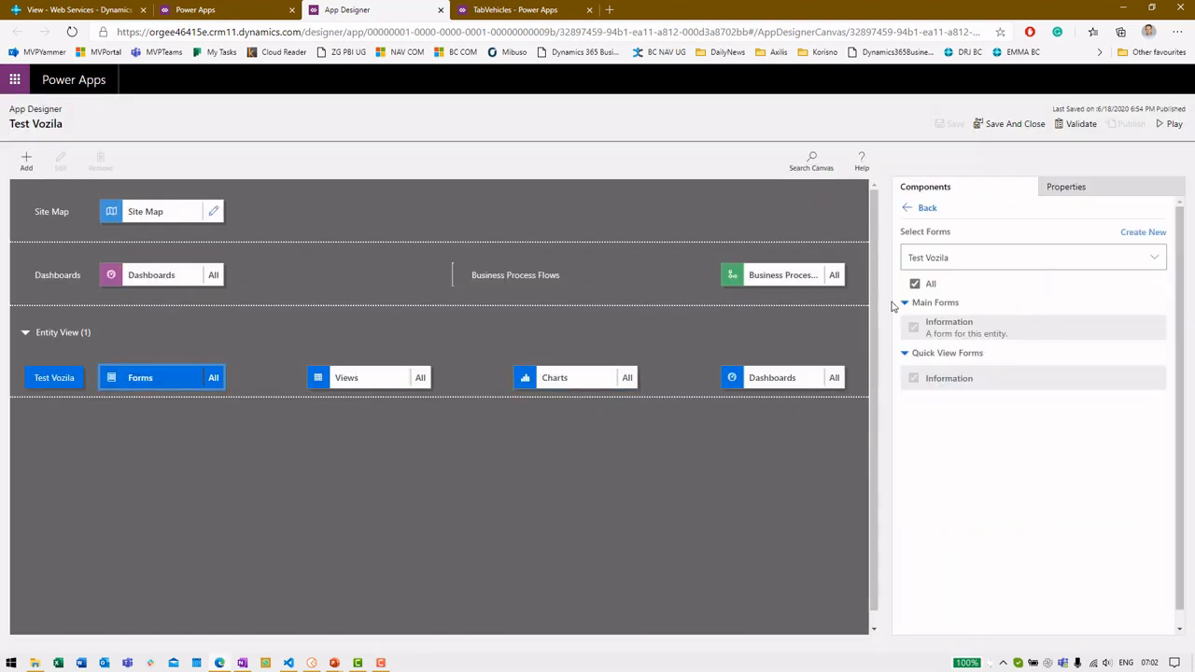
click(419, 377)
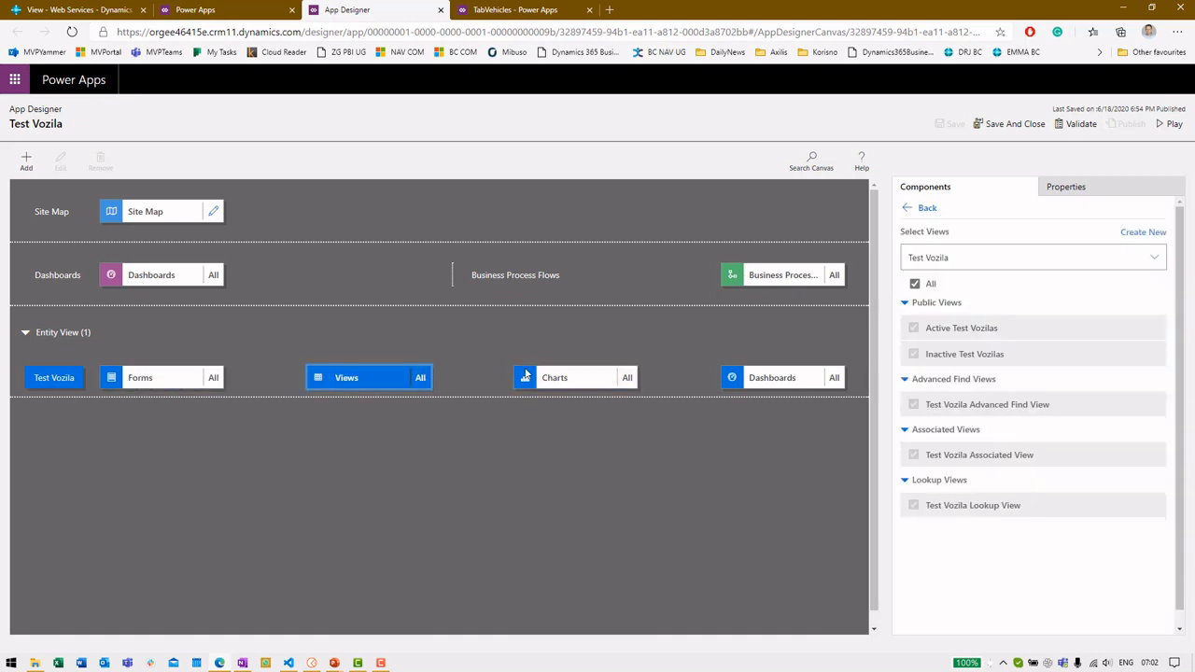
click(532, 377)
click(791, 378)
click(395, 378)
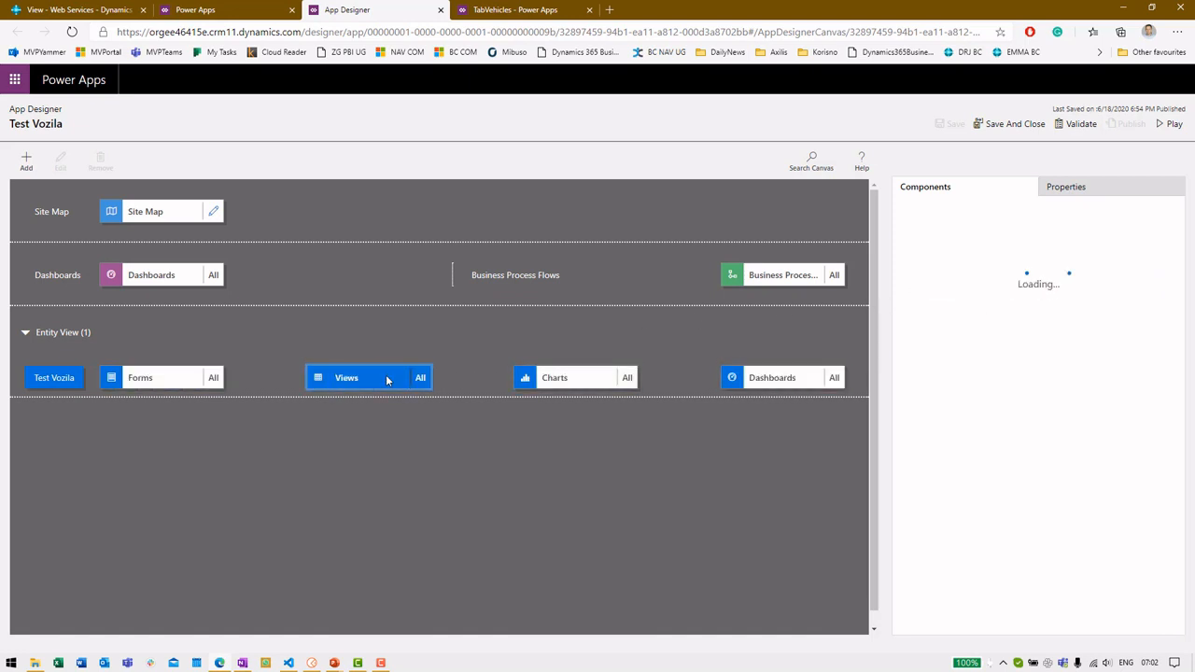
click(166, 387)
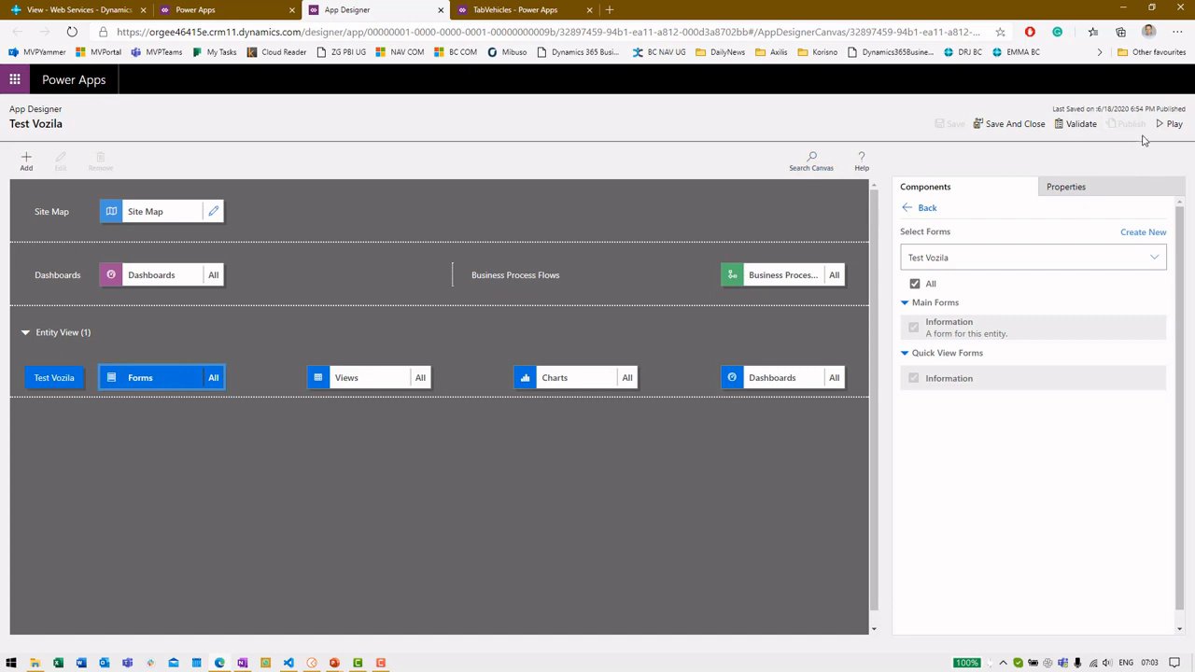
click(1165, 131)
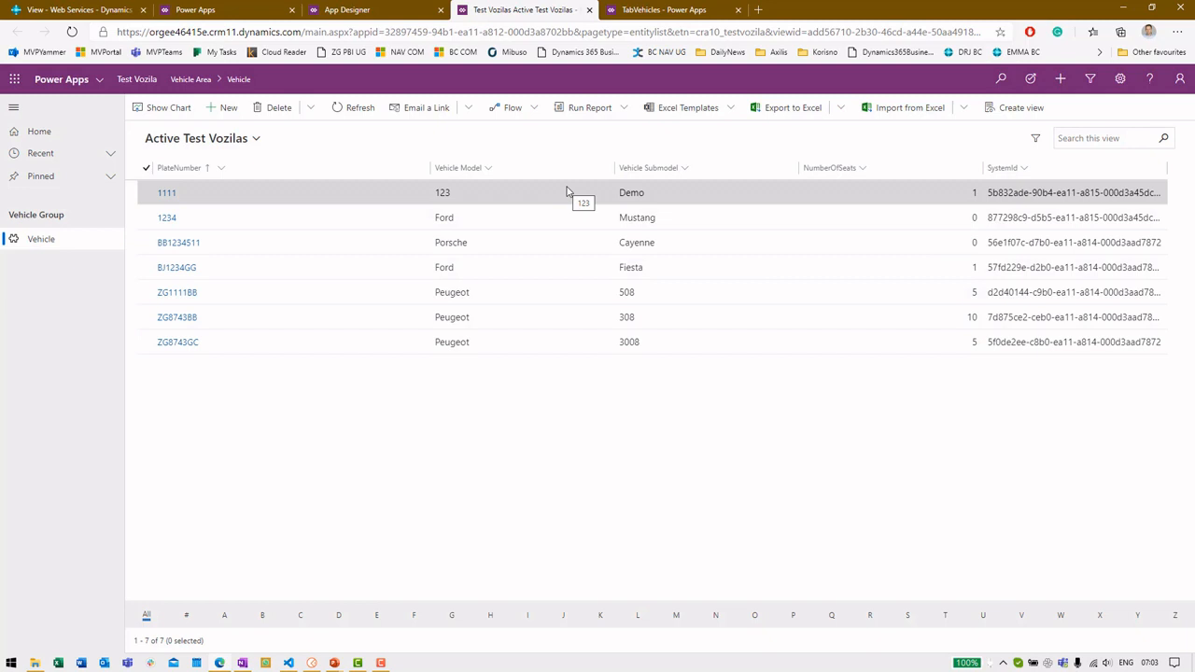
Change vehicle 1234's NumberOfSeats to 10, save and close it, then close the running app
click(253, 139)
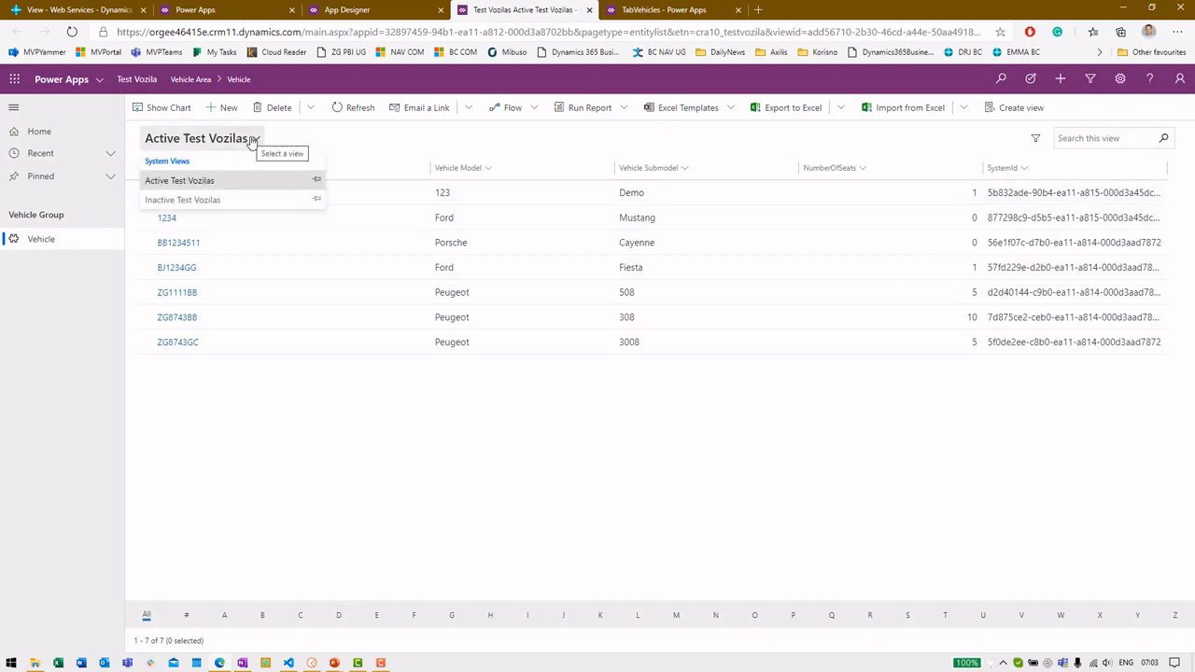
click(253, 181)
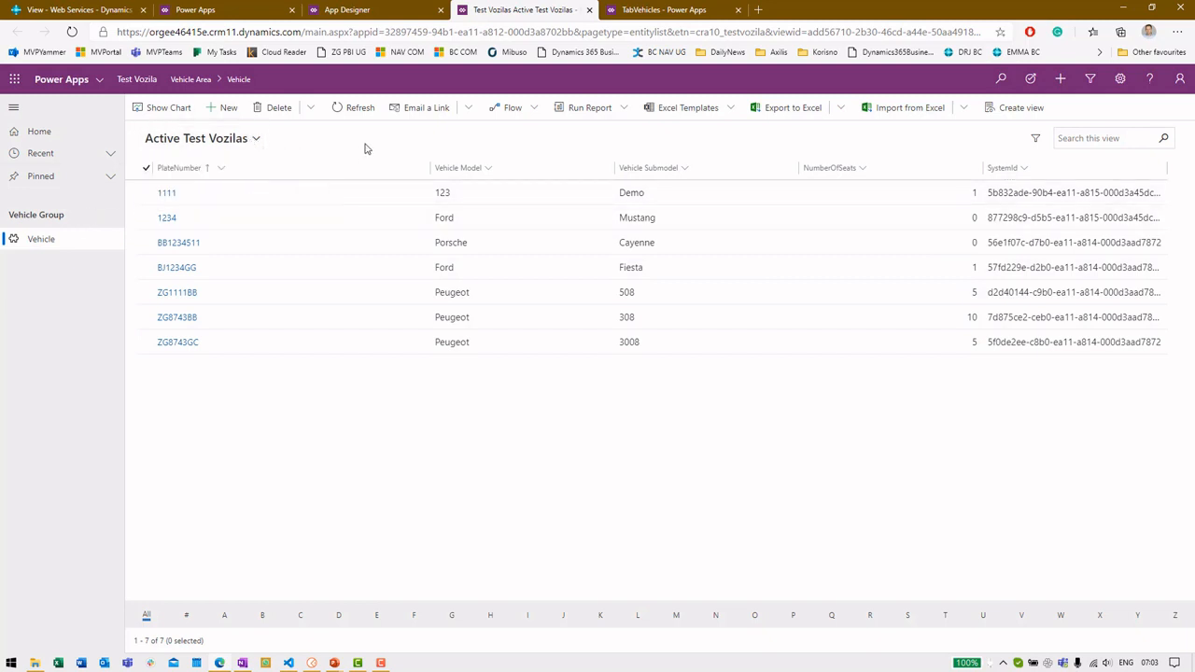
click(169, 222)
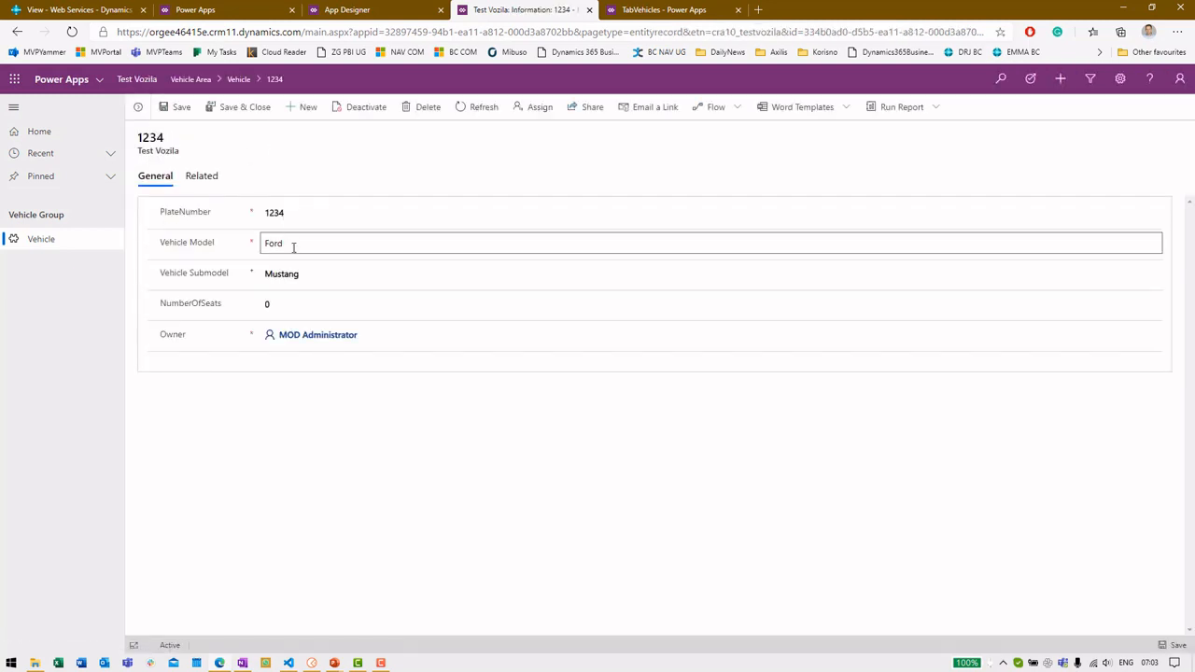
click(297, 308)
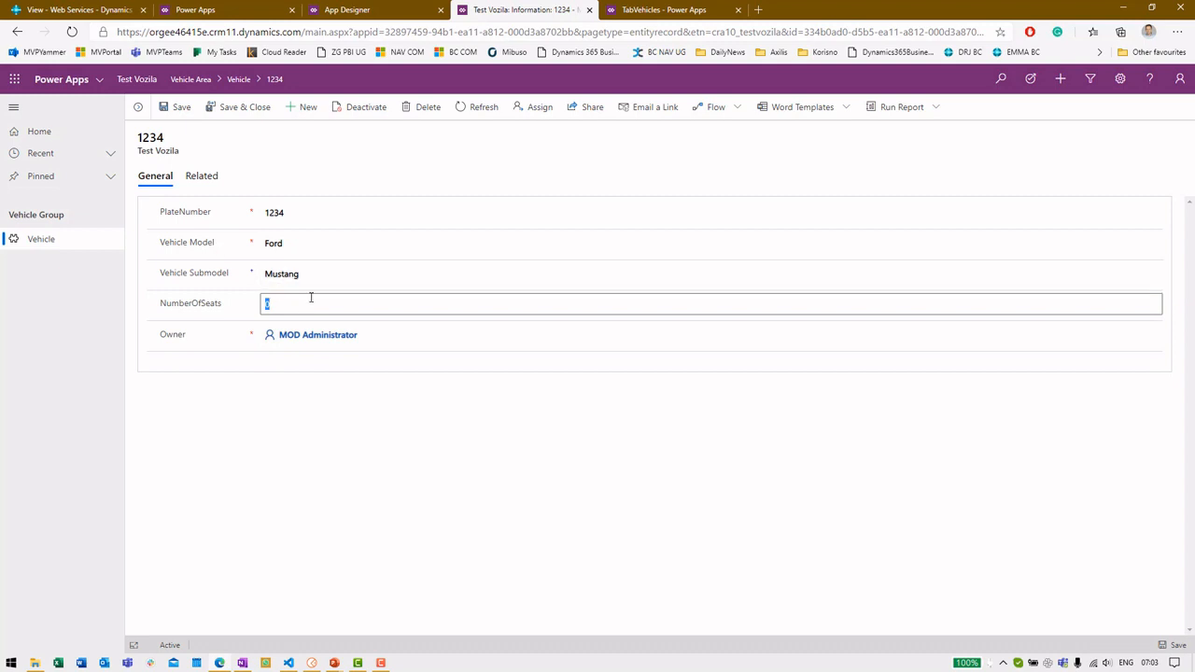
text(10)
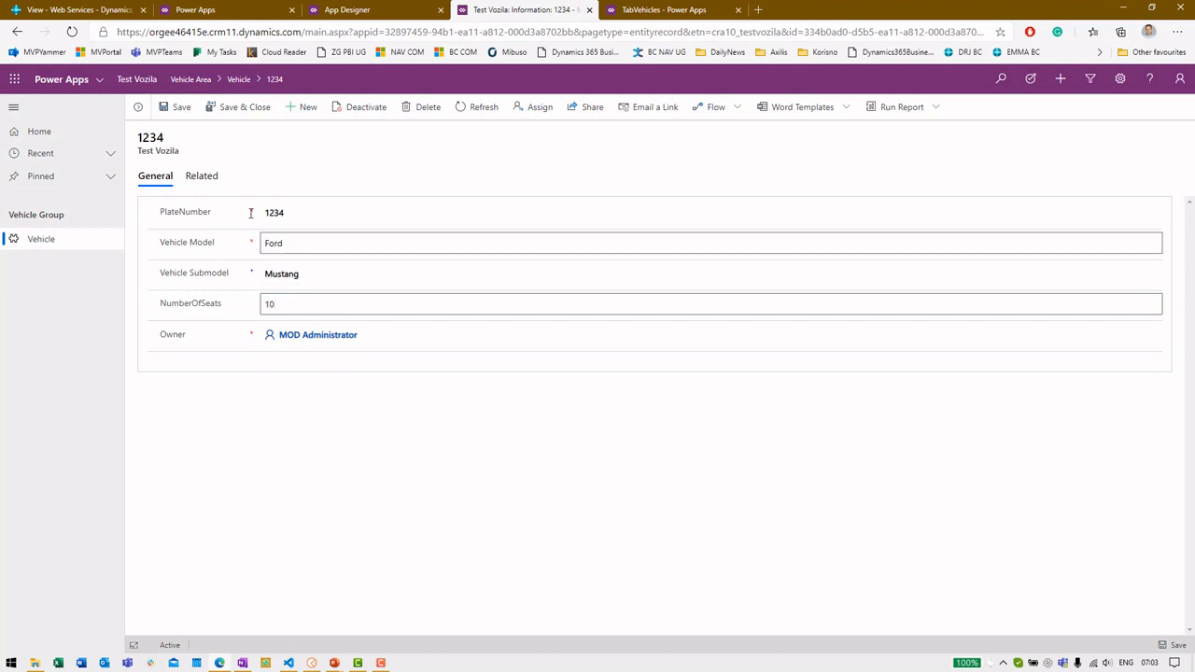
click(214, 111)
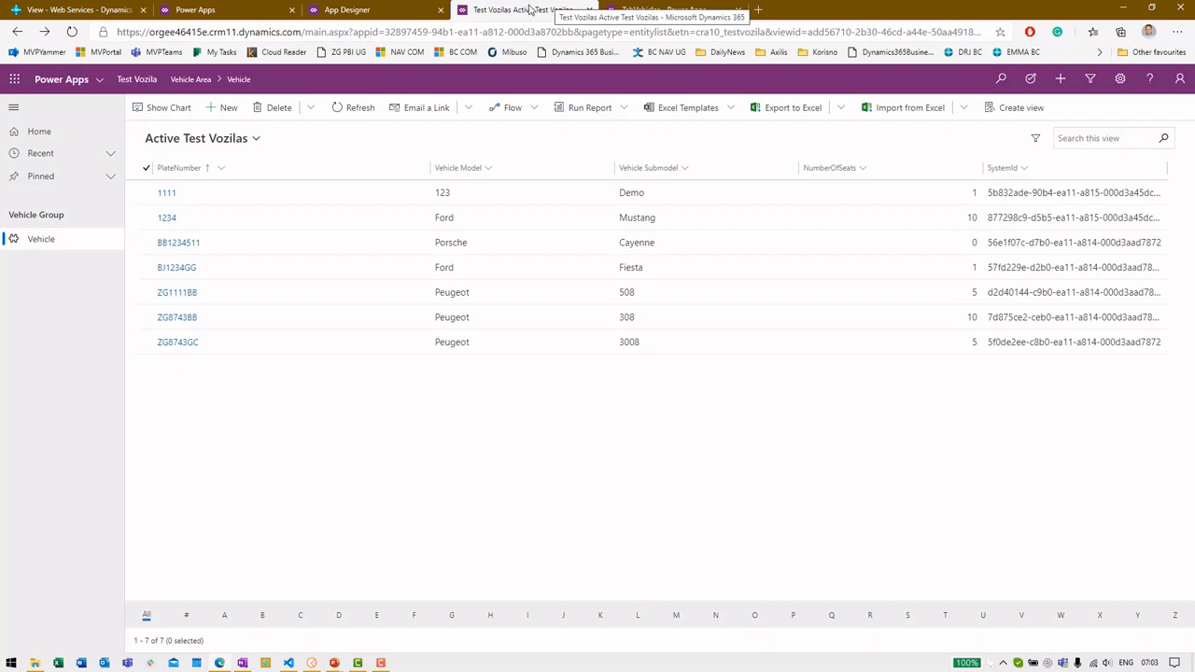
middle_click(530, 9)
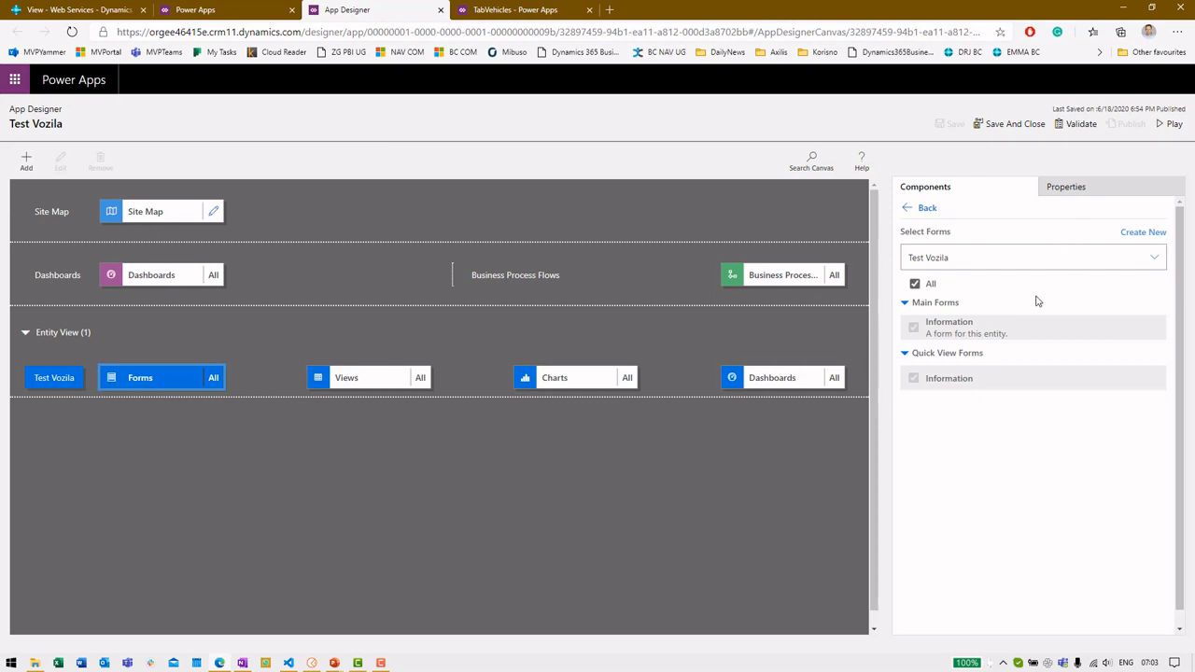
Open the Information form in the form editor, then close the editor and the App Designer
click(1154, 328)
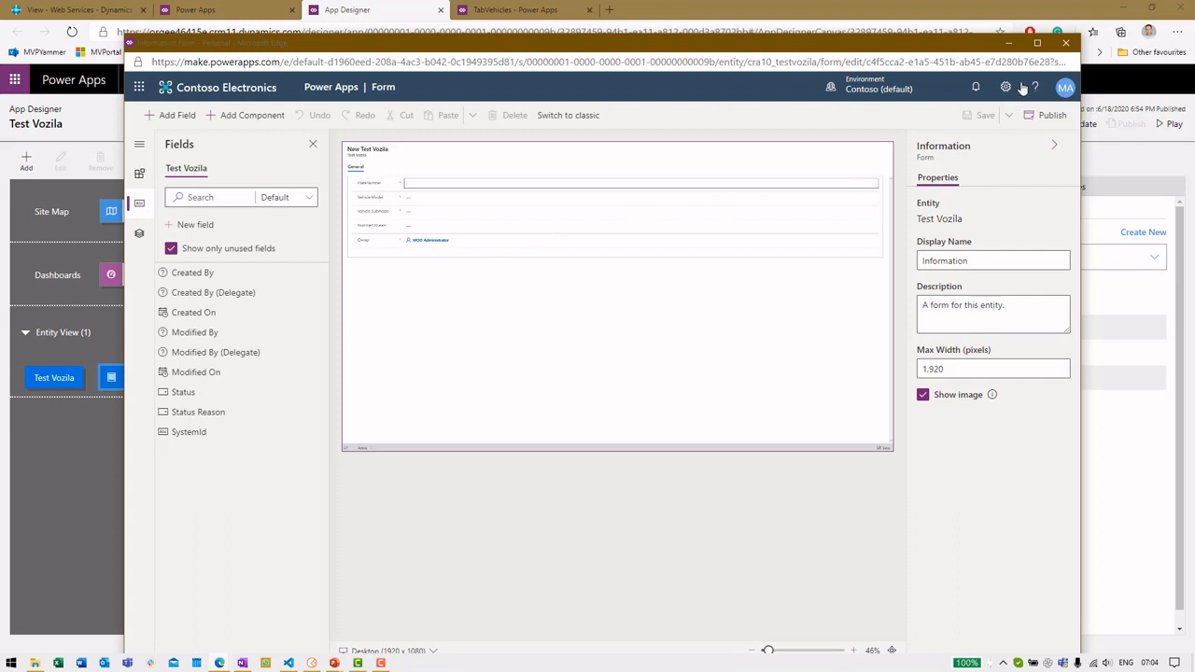
click(1066, 43)
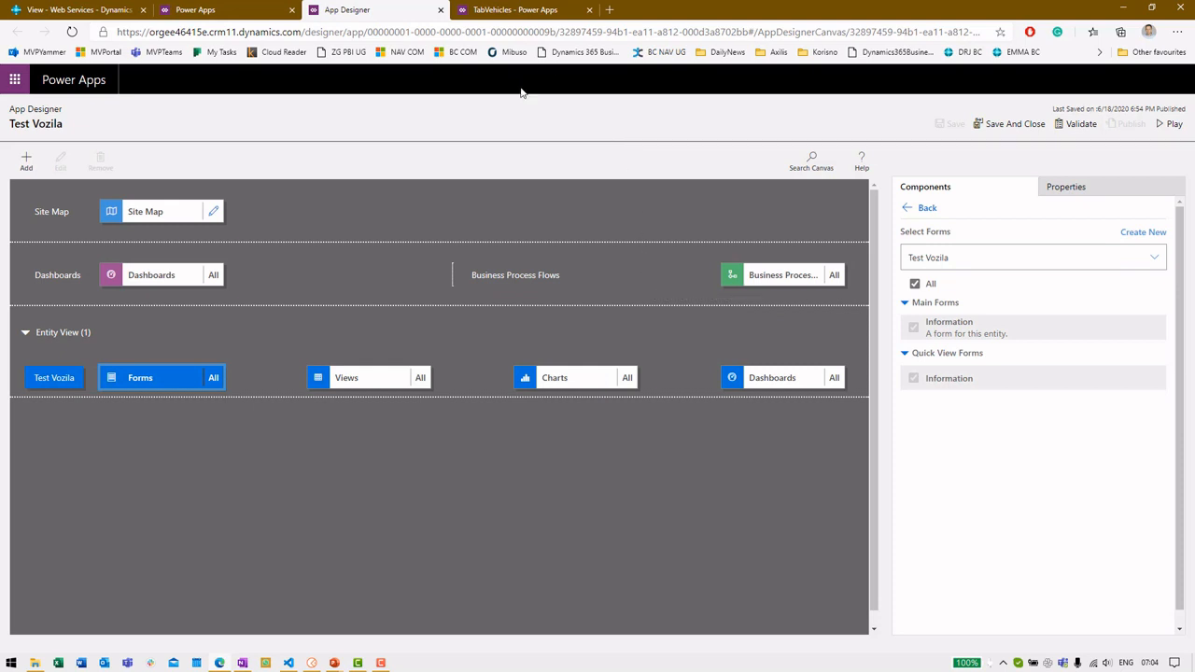
click(441, 10)
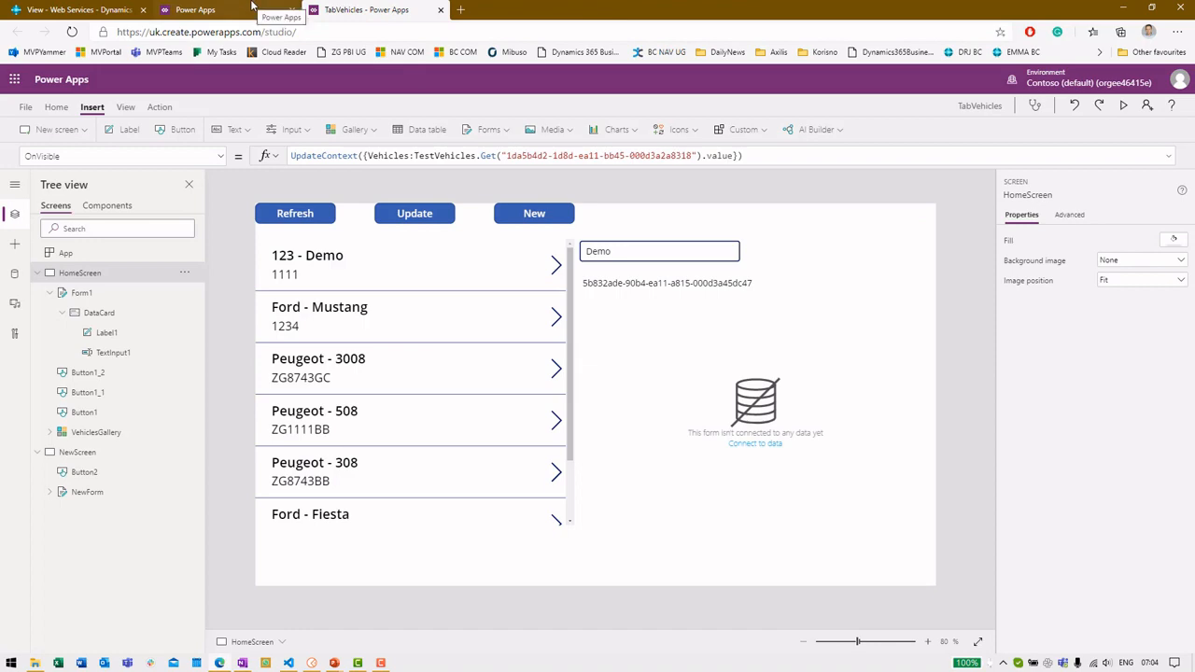
Dismiss the Power Apps editing notice and open customer 10000 Adatum Corp's card in Business Central
click(254, 9)
click(682, 399)
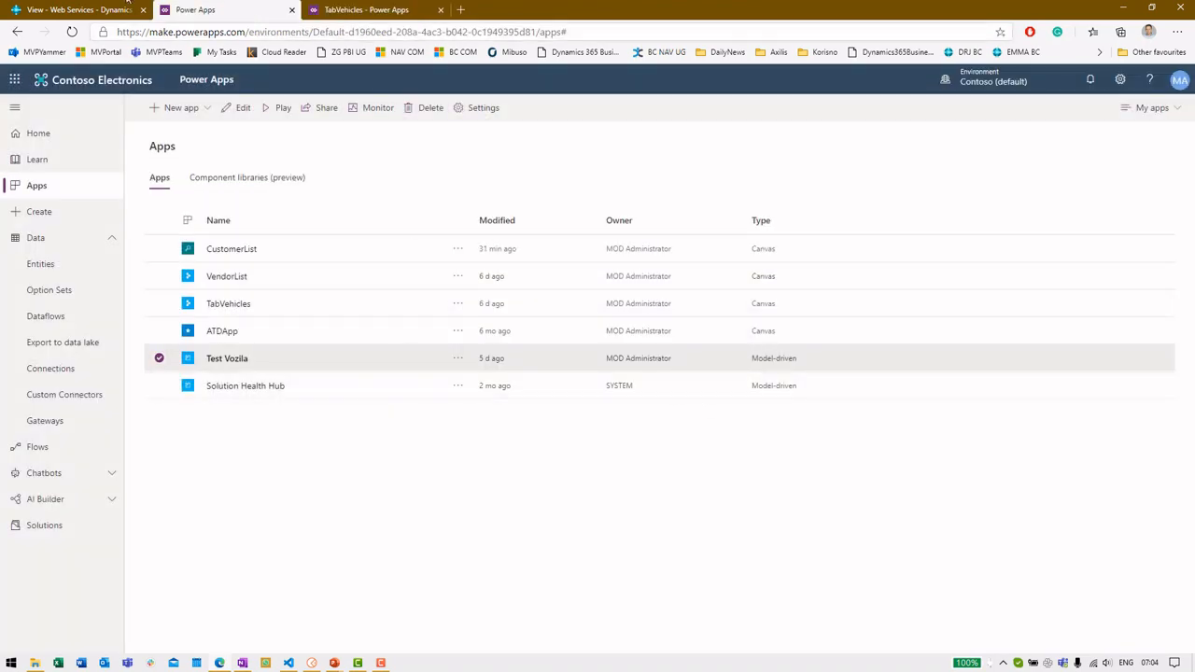
click(83, 10)
click(40, 114)
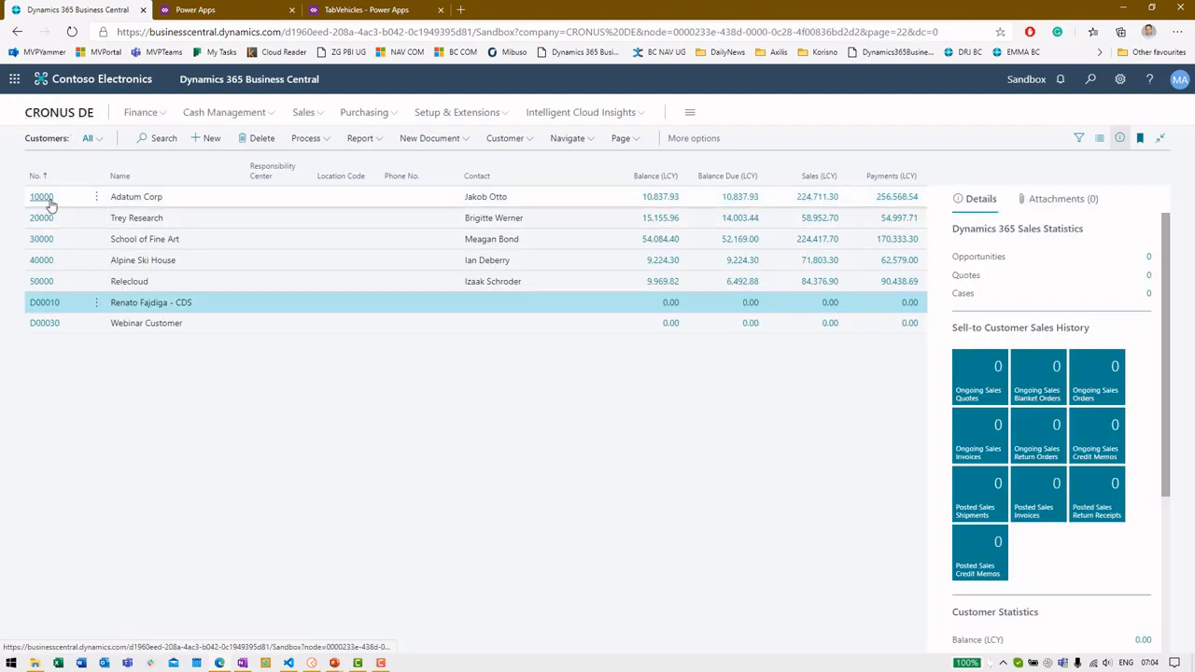
click(52, 203)
click(42, 198)
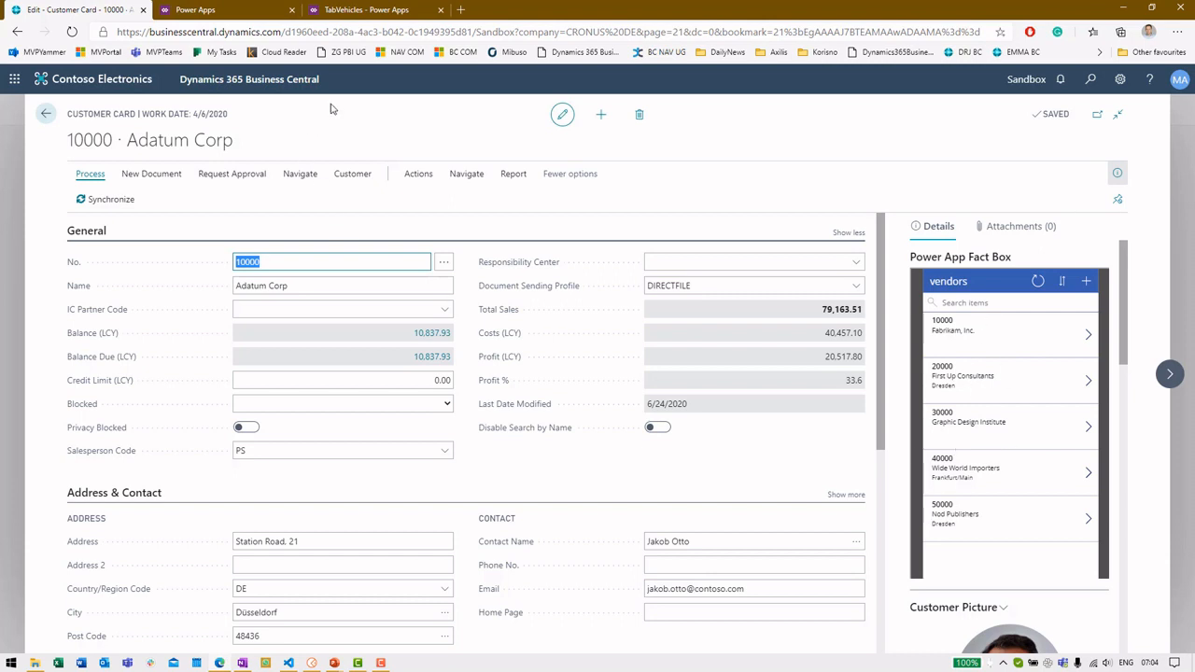
click(234, 12)
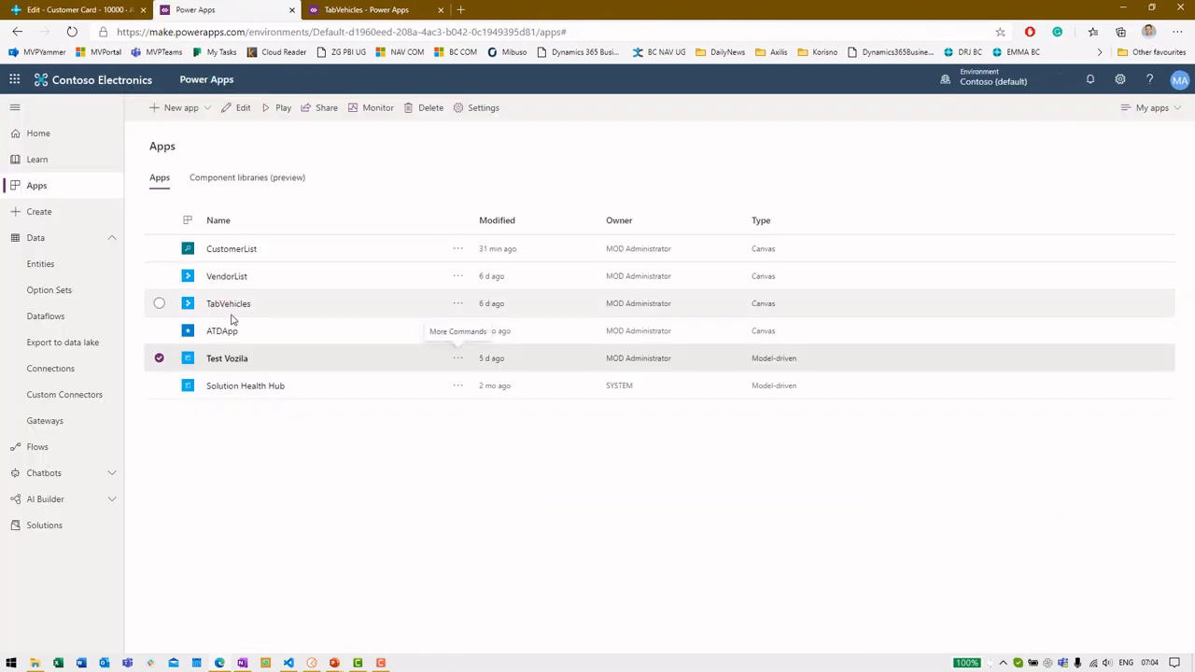
Run the VendorList app from the Apps list to view its vendors, then close it
click(301, 280)
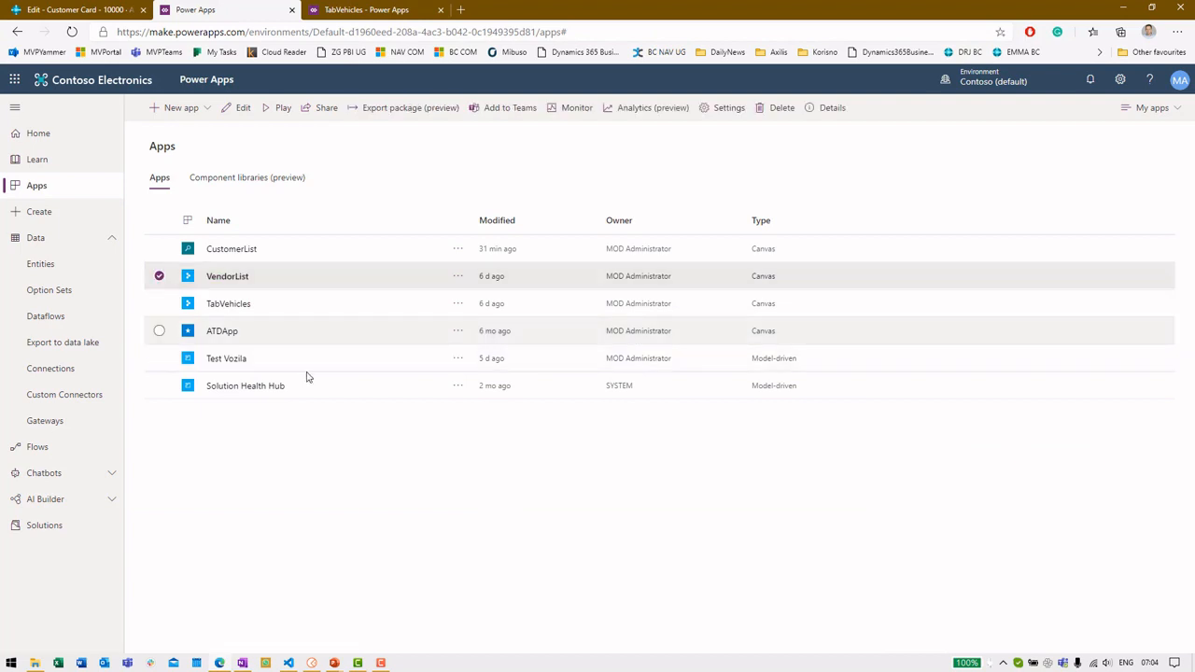
click(222, 278)
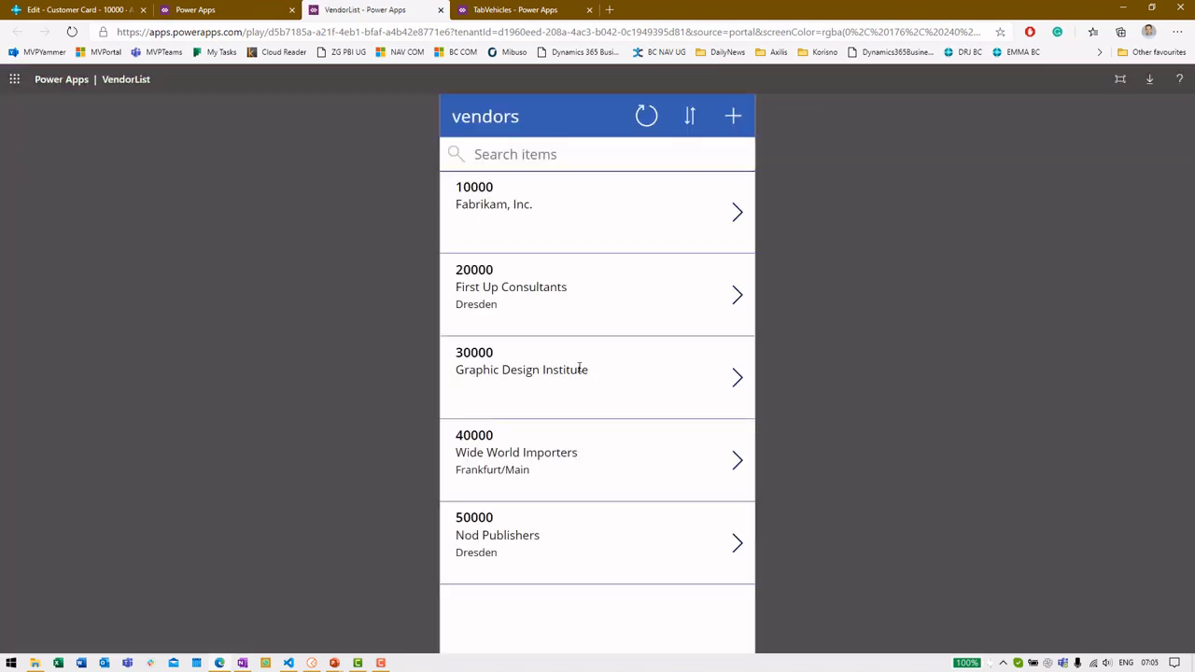
middle_click(360, 7)
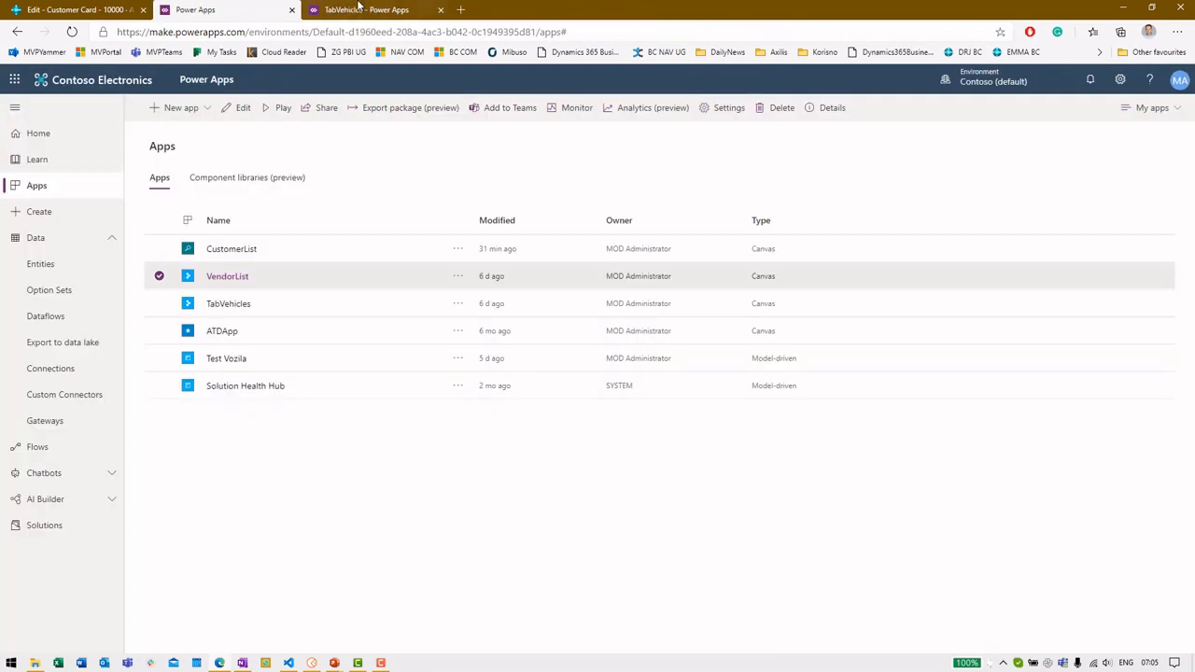
Close the TabVehicles studio choosing Leave and return to the Adatum Corp customer card
middle_click(364, 10)
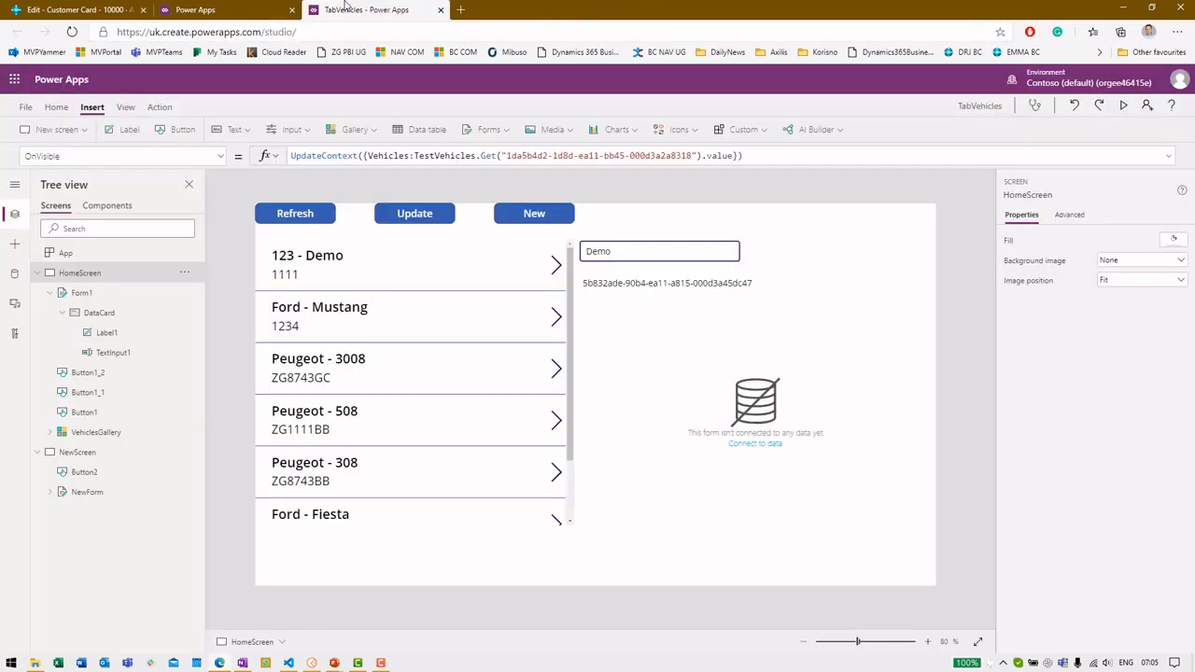
click(657, 101)
click(103, 7)
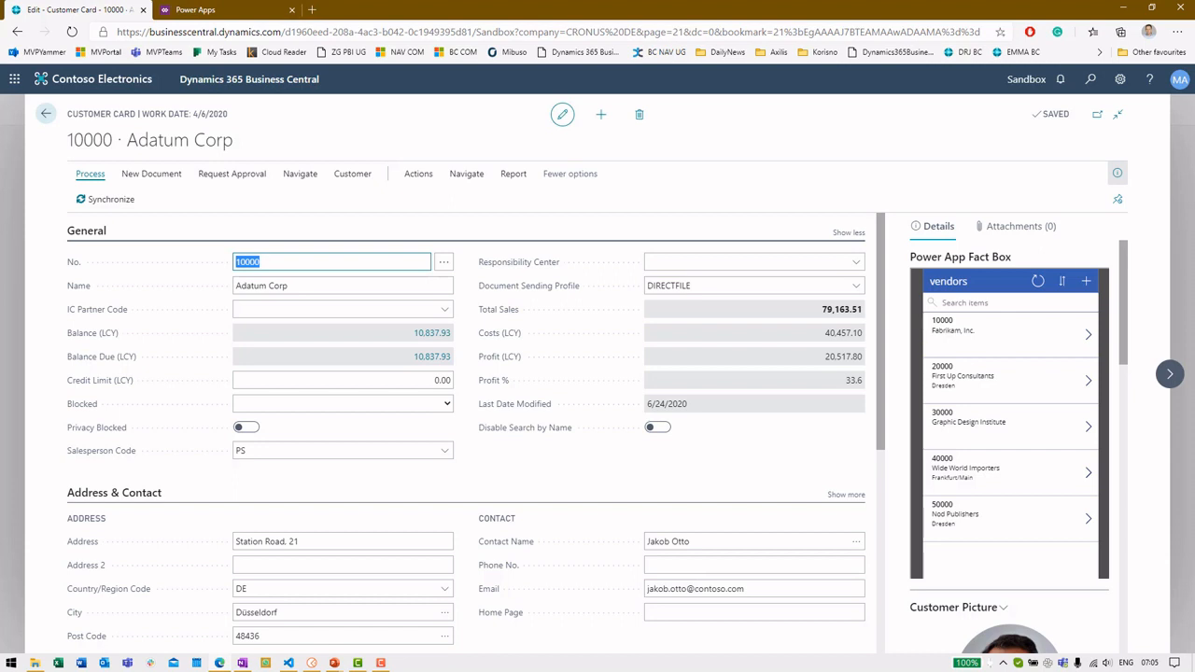
key(alt+Tab)
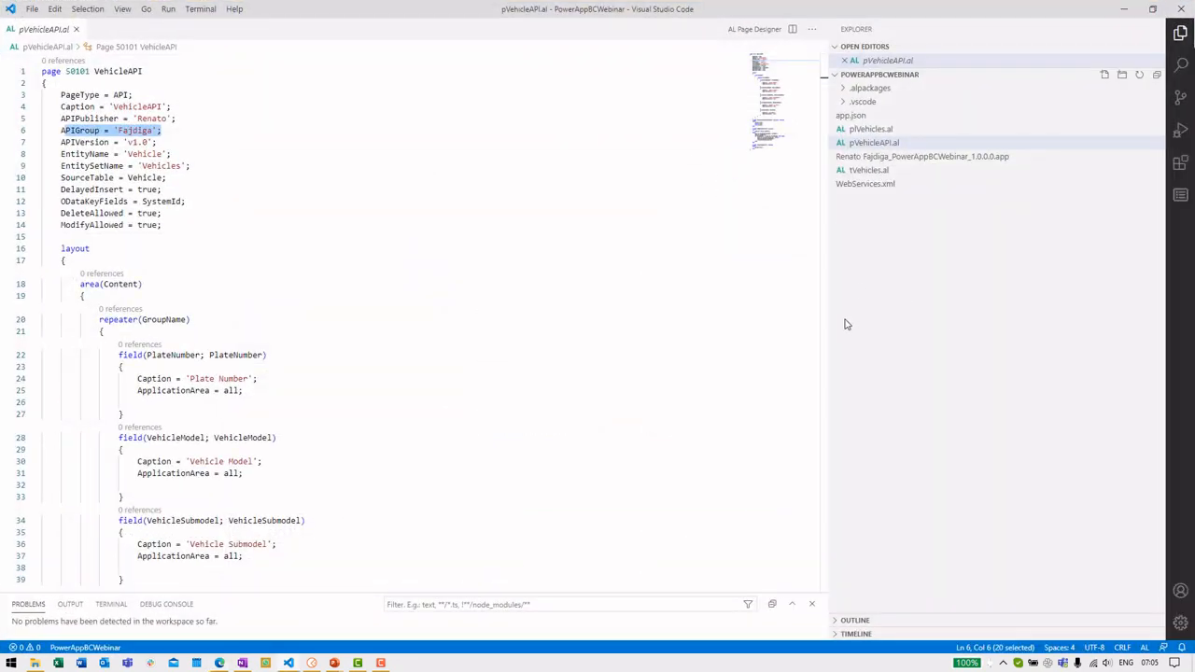
Open the EmbedPowerApp project and its PowerAppControlAddIn.al file
key(ctrl+shift+p)
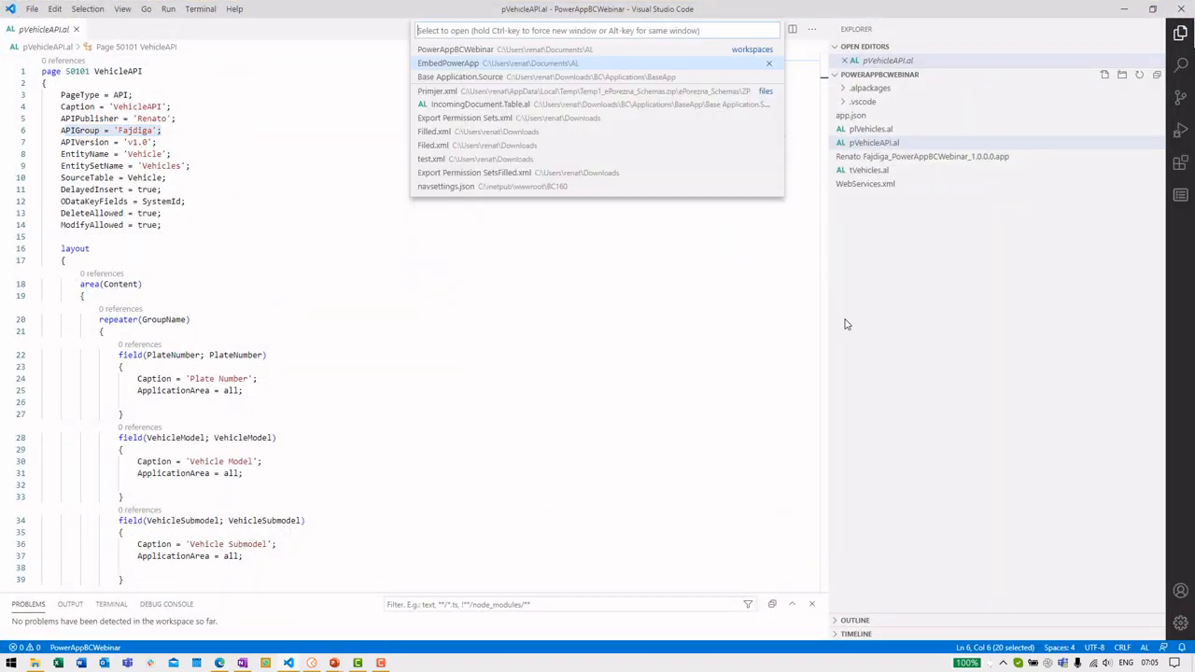
click(559, 74)
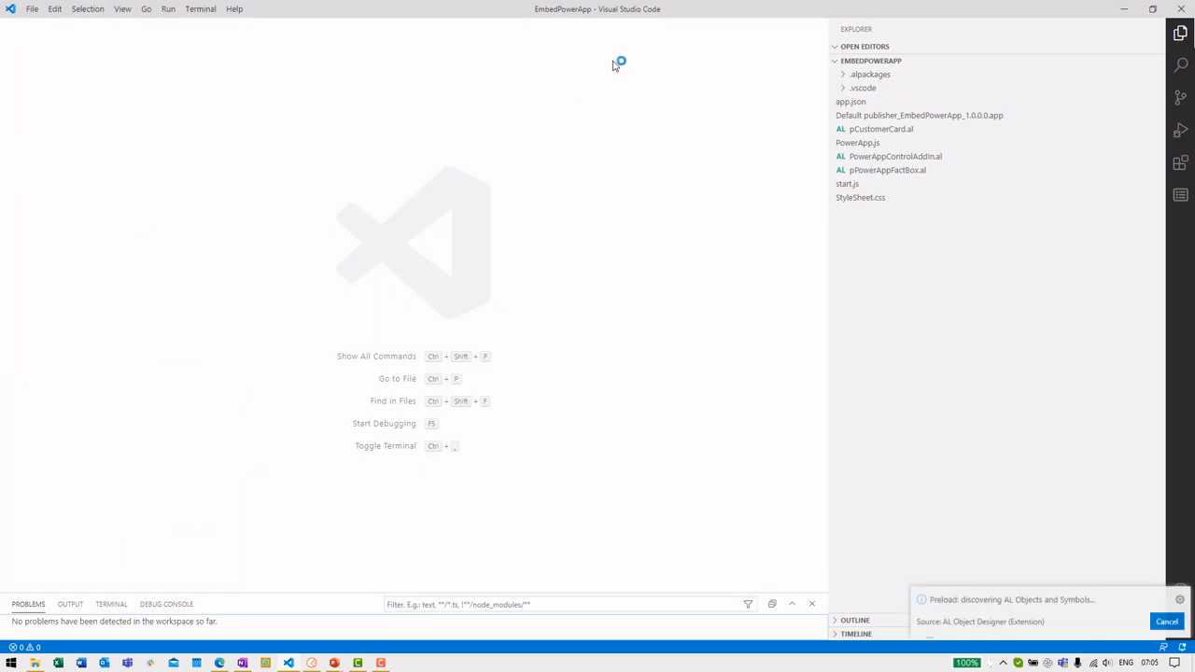
click(873, 157)
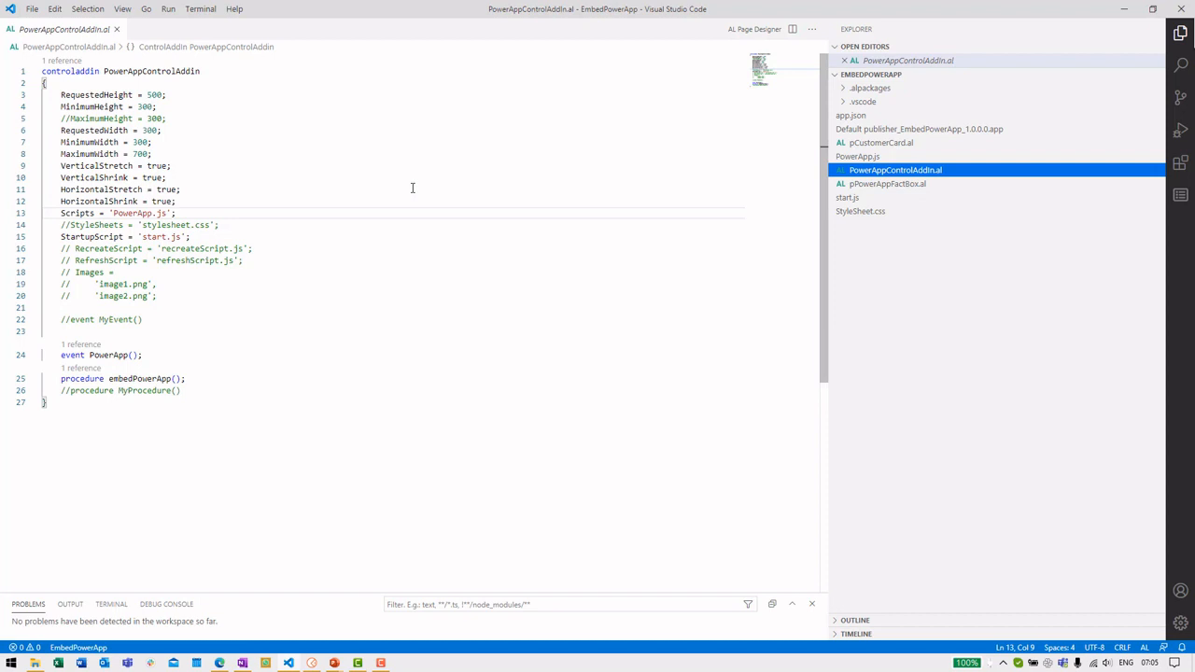
Highlight the add-in's height and MinimumWidth settings, PowerApp event and embedPowerApp procedure
drag(61, 94, 157, 108)
click(173, 144)
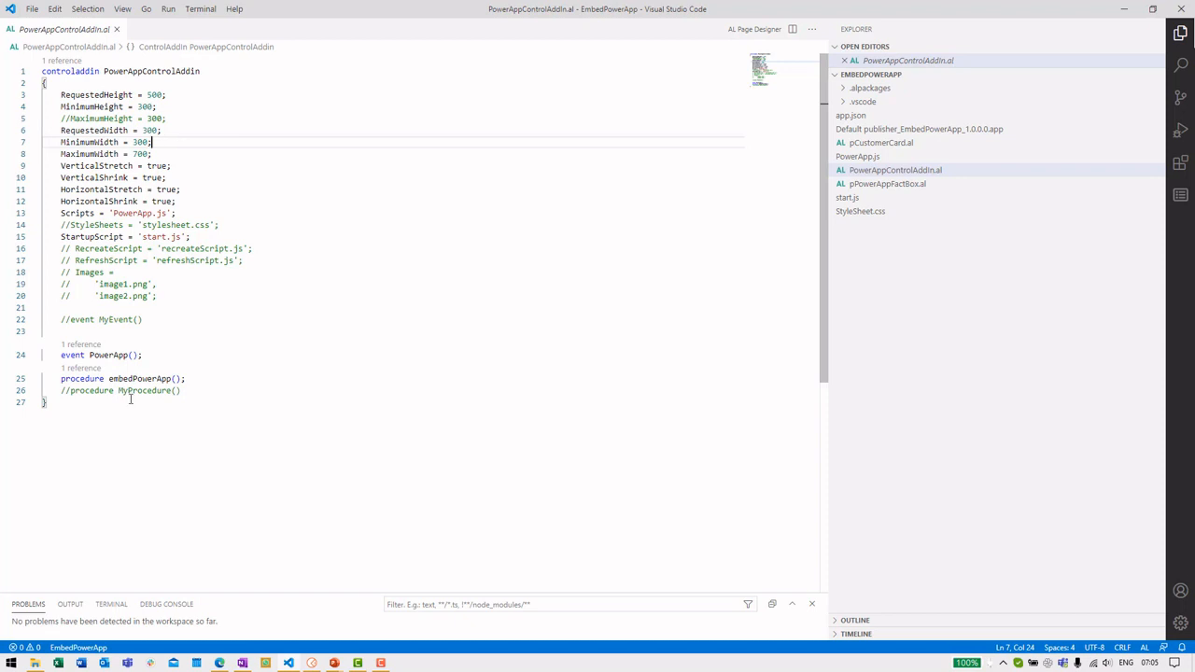
click(91, 355)
click(128, 378)
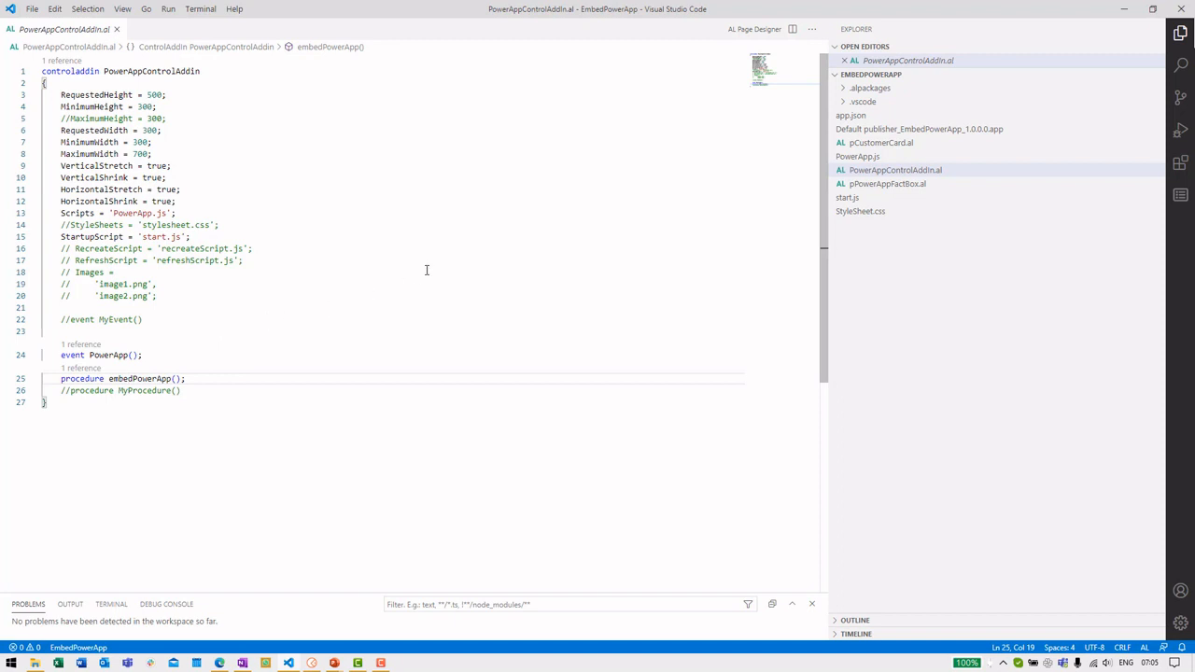
Review start.js's InvokeExtensibilityMethod call and PowerApp.js's embedPowerApp function and locPowerApp variable
click(929, 203)
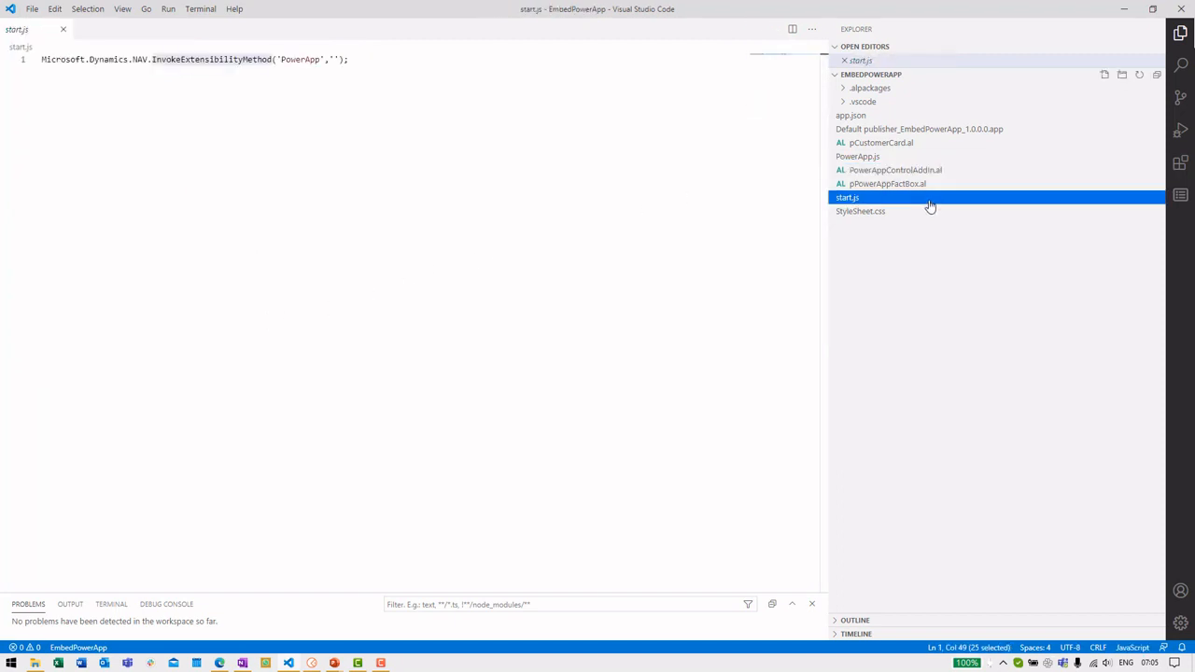
drag(355, 59, 161, 59)
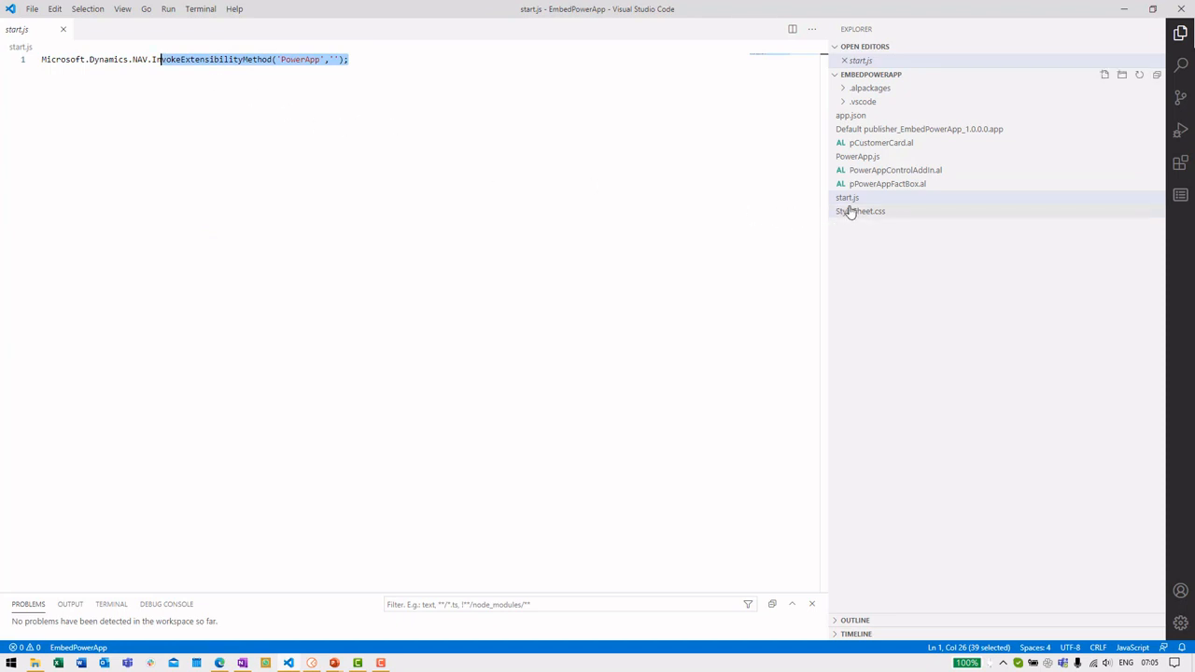
click(866, 160)
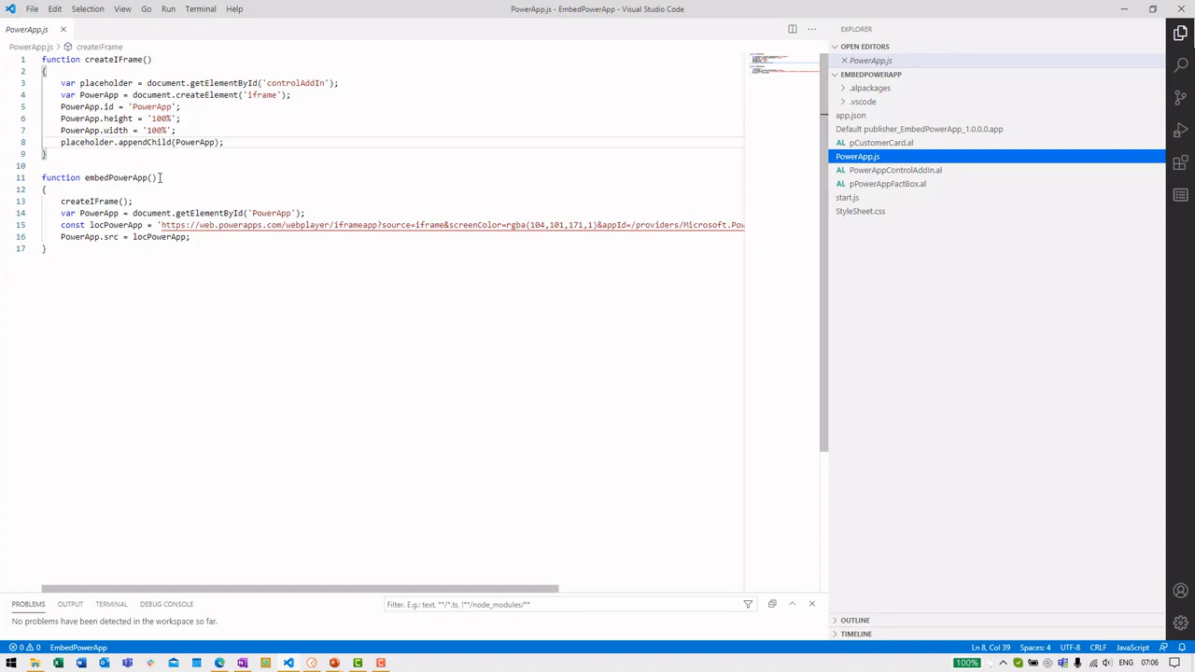
double_click(122, 177)
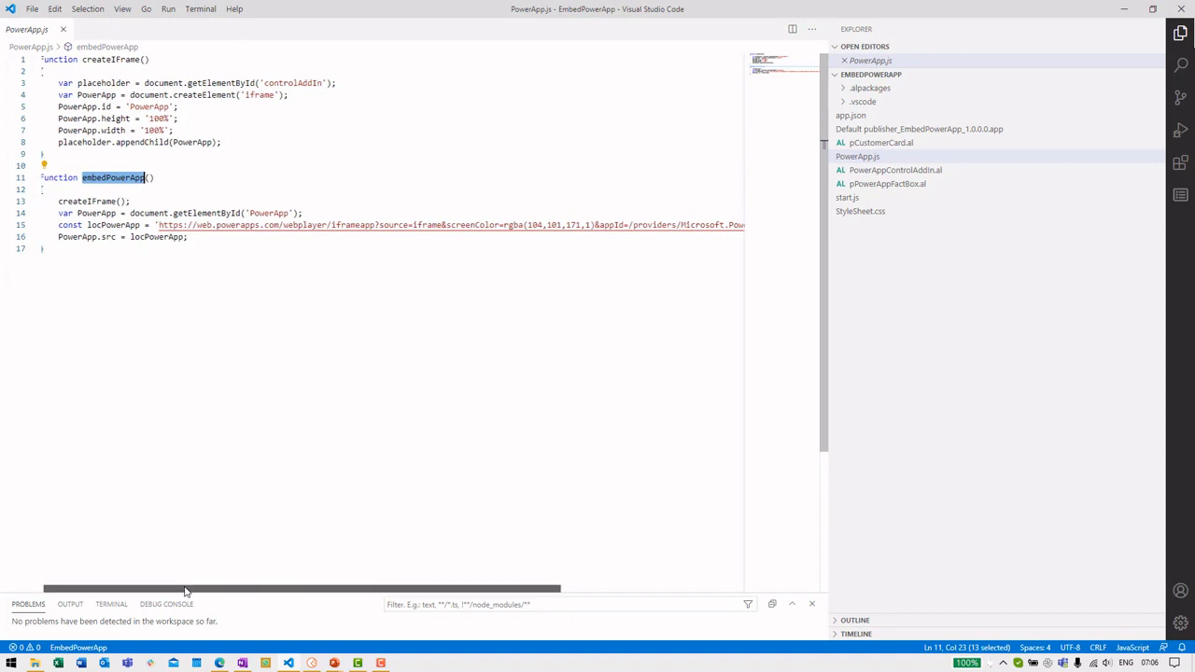
double_click(110, 226)
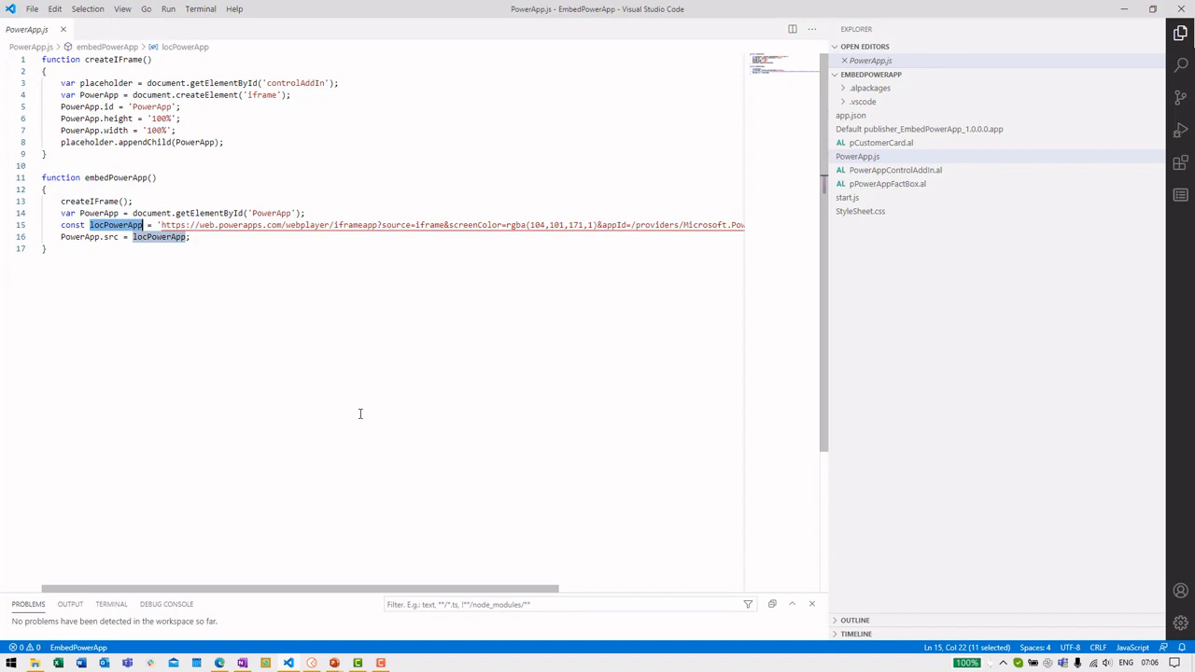
Select the app ID within PowerApp.js's embed URL, then bring up the Business Central customer card
drag(359, 588, 576, 581)
drag(547, 226, 744, 226)
drag(618, 594, 713, 551)
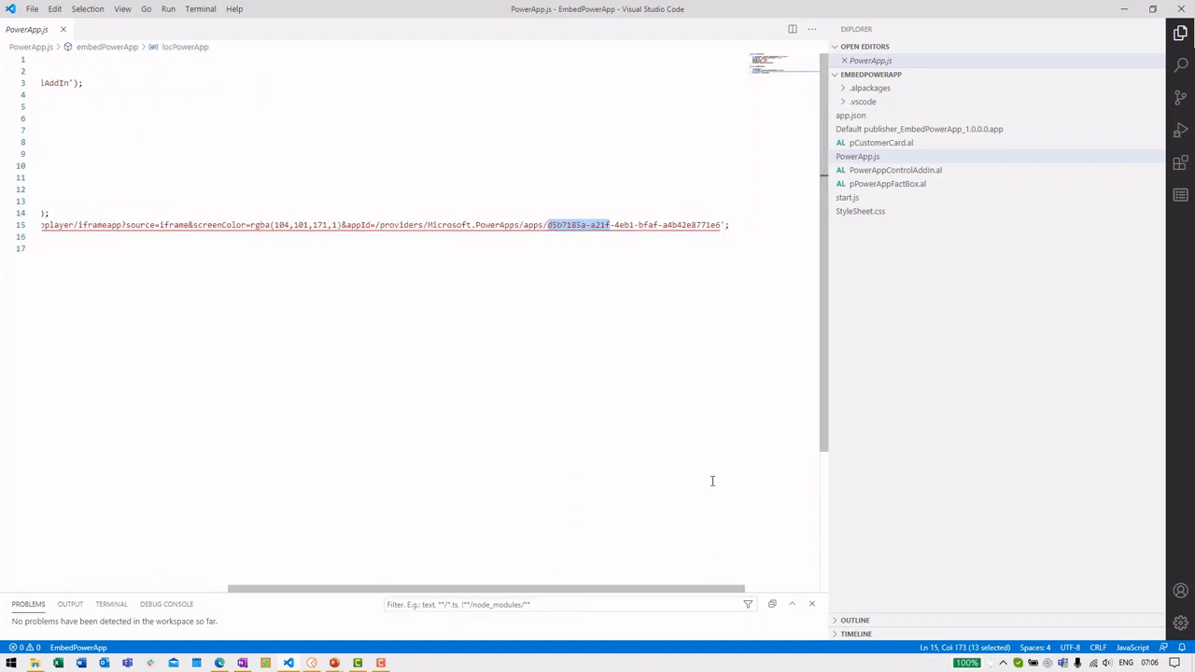
drag(722, 226, 673, 225)
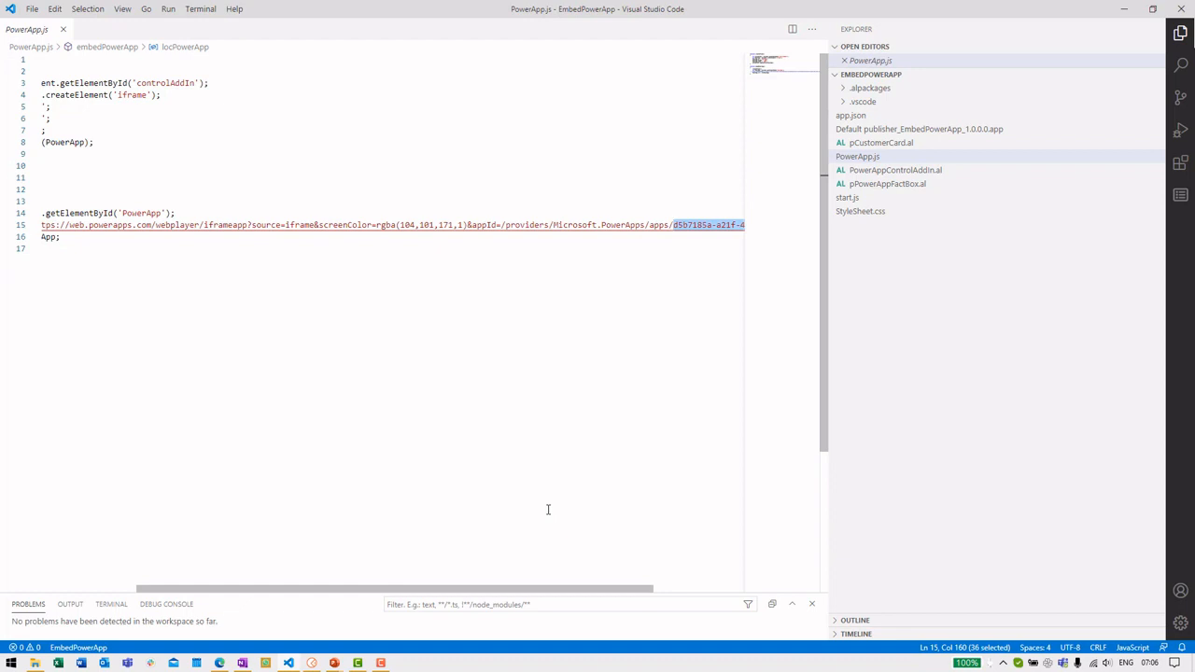
drag(562, 590, 308, 598)
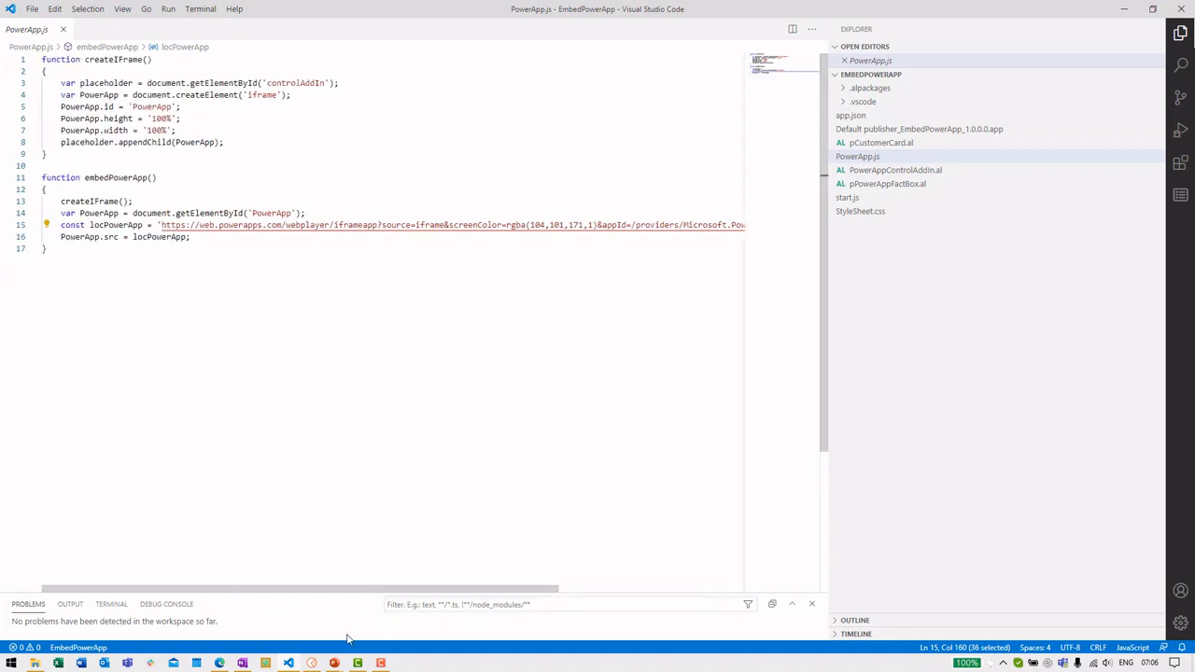
click(220, 663)
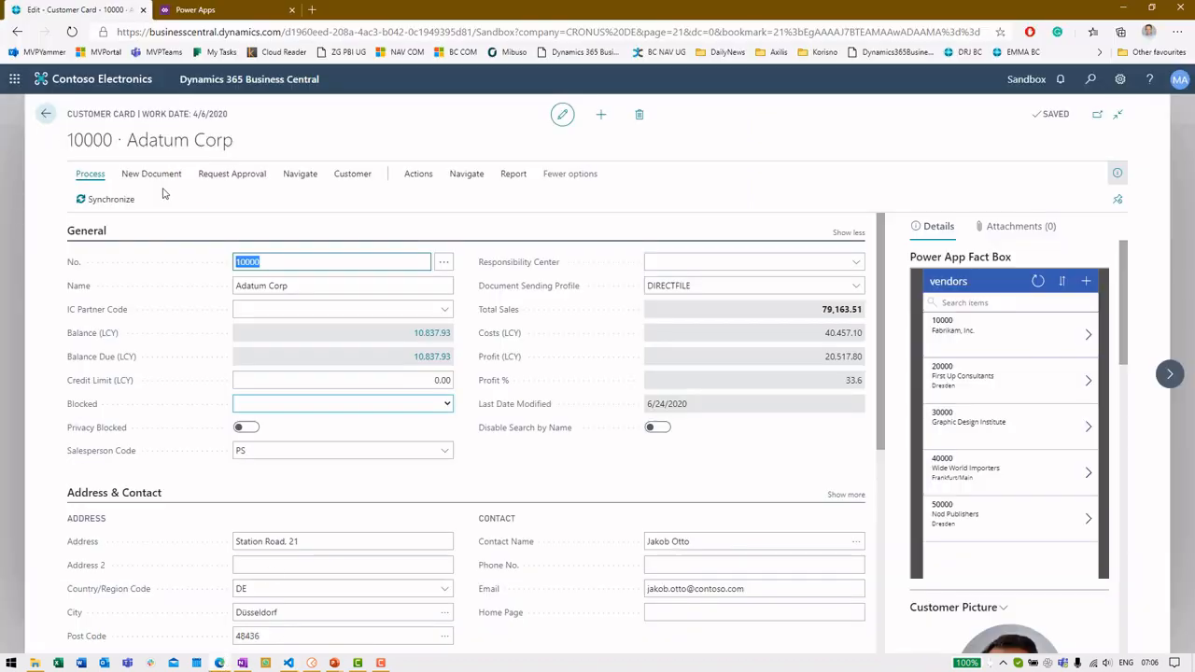
Open the VendorList app's Details in Power Apps and select its full App ID
click(182, 7)
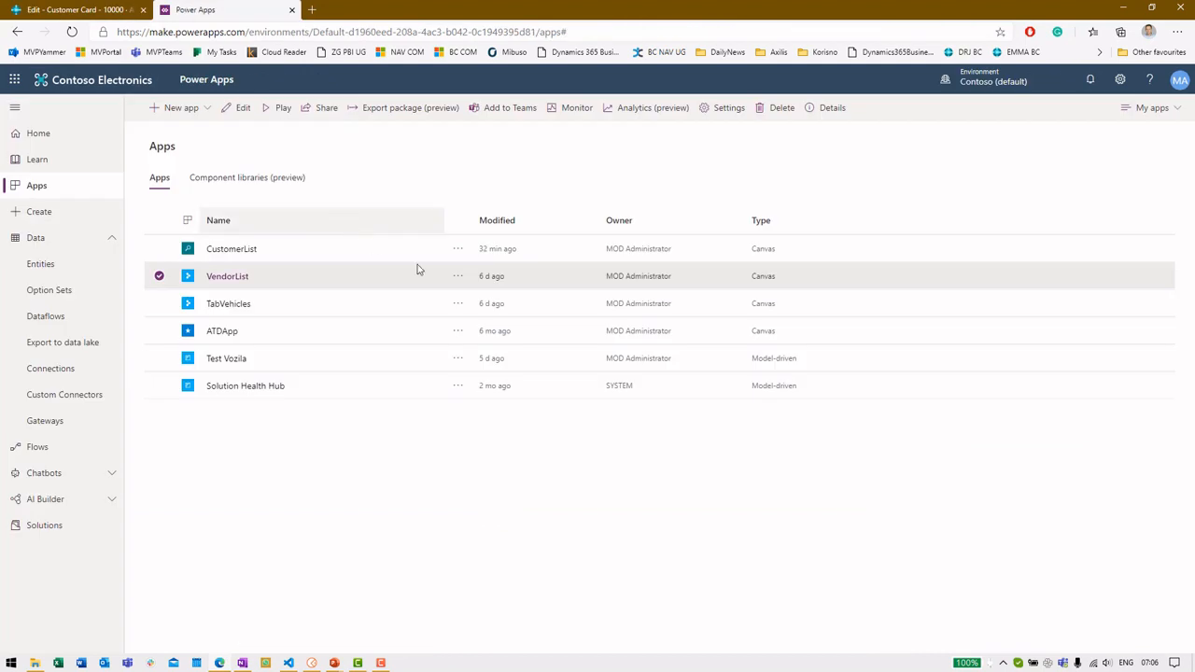
click(457, 277)
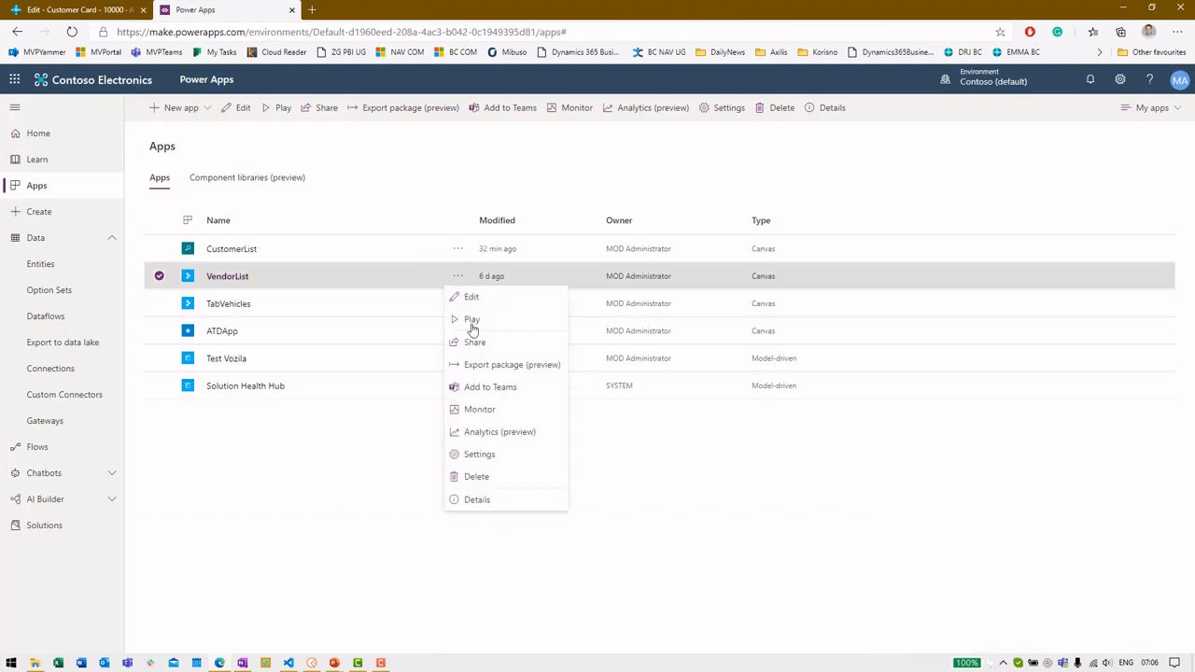
click(515, 501)
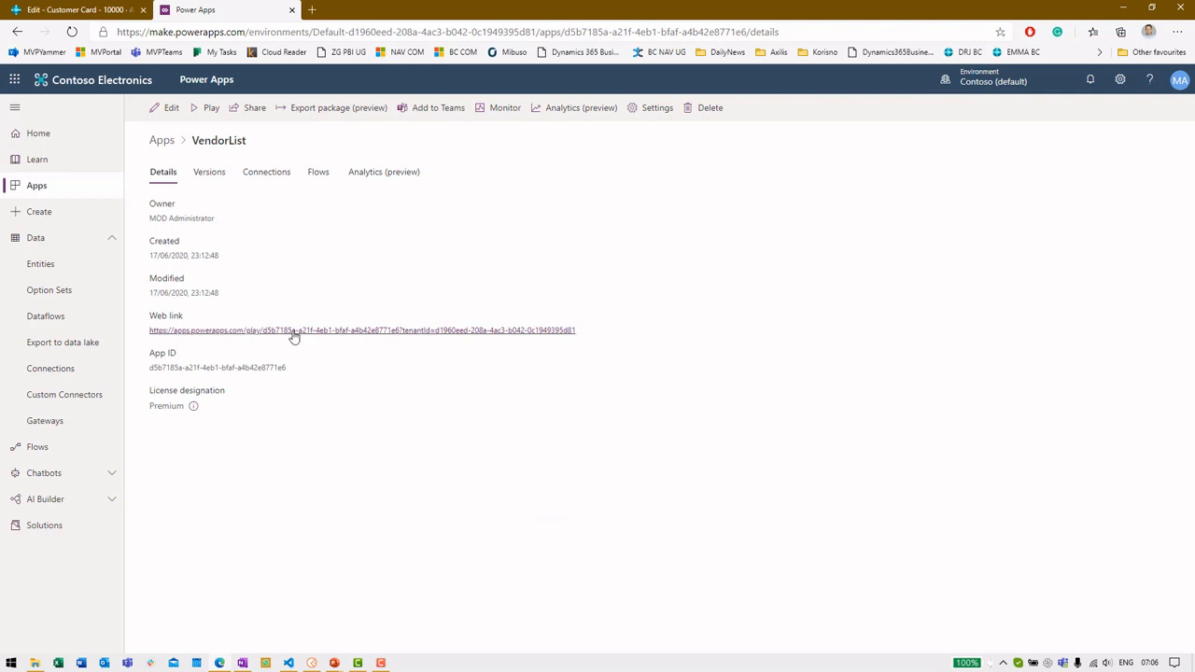
double_click(261, 367)
triple_click(263, 367)
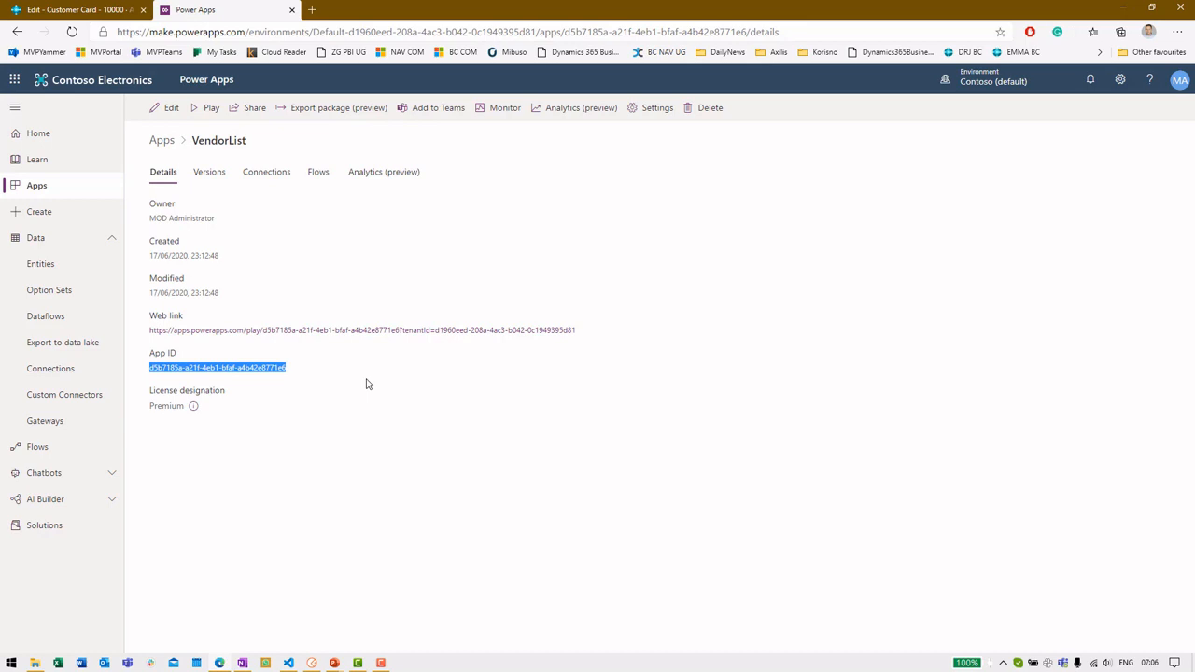
key(alt+Tab)
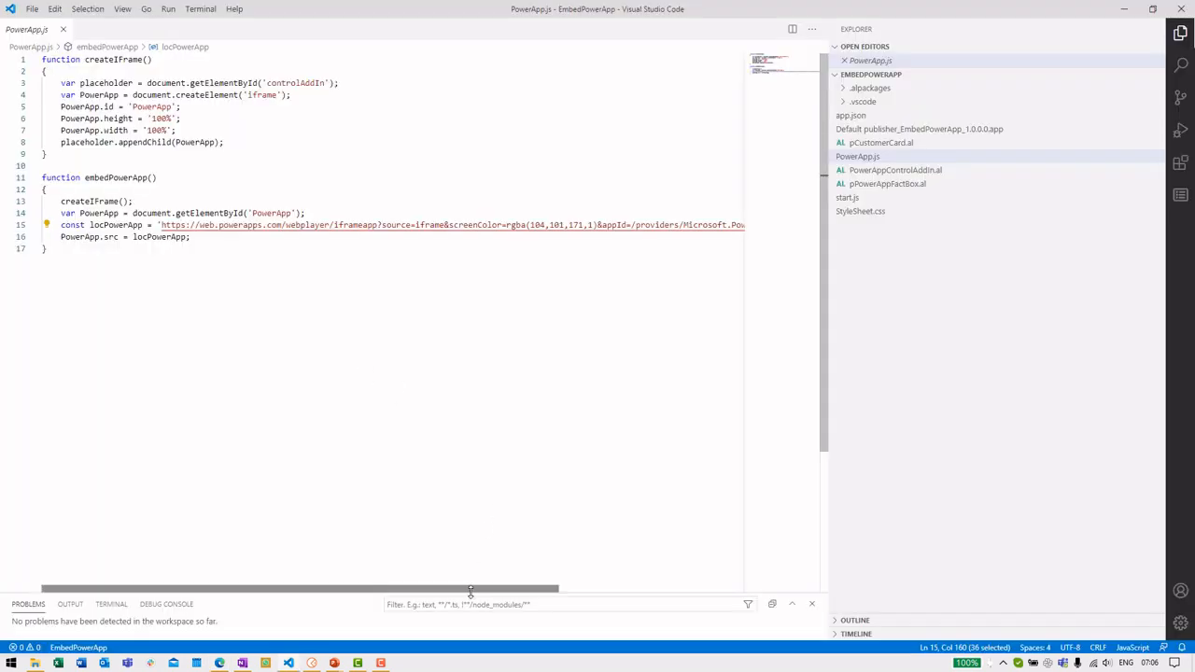
Select the PowerApp variable on line 16 of PowerApp.js
drag(475, 592, 530, 595)
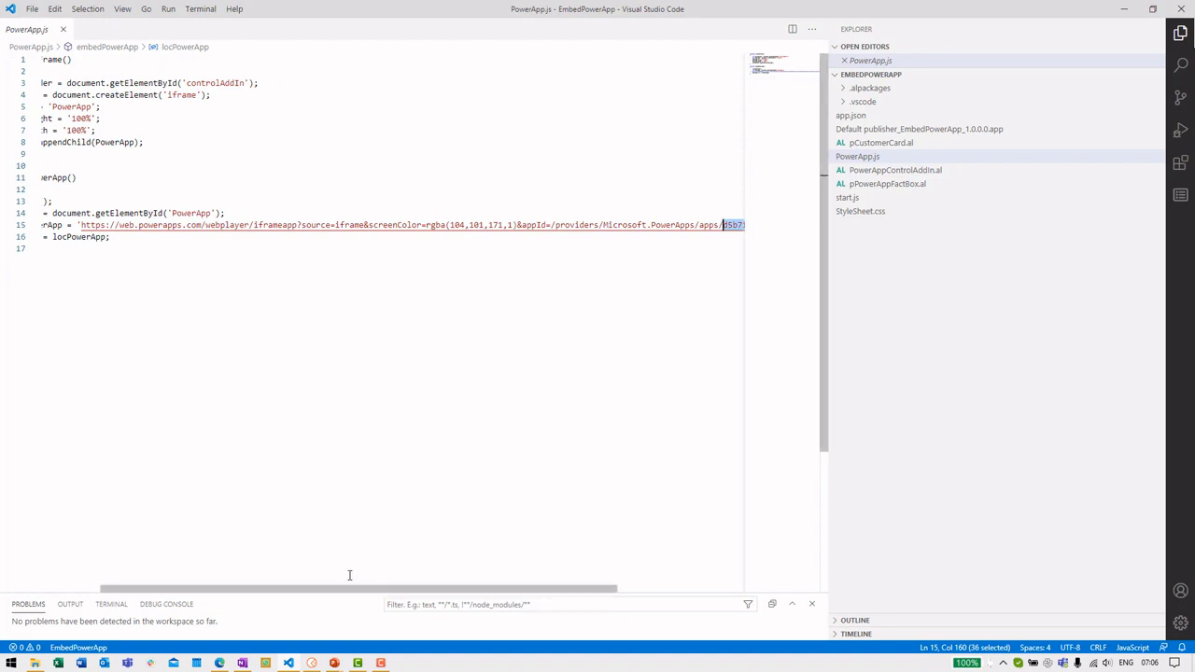
drag(355, 588, 296, 589)
click(100, 236)
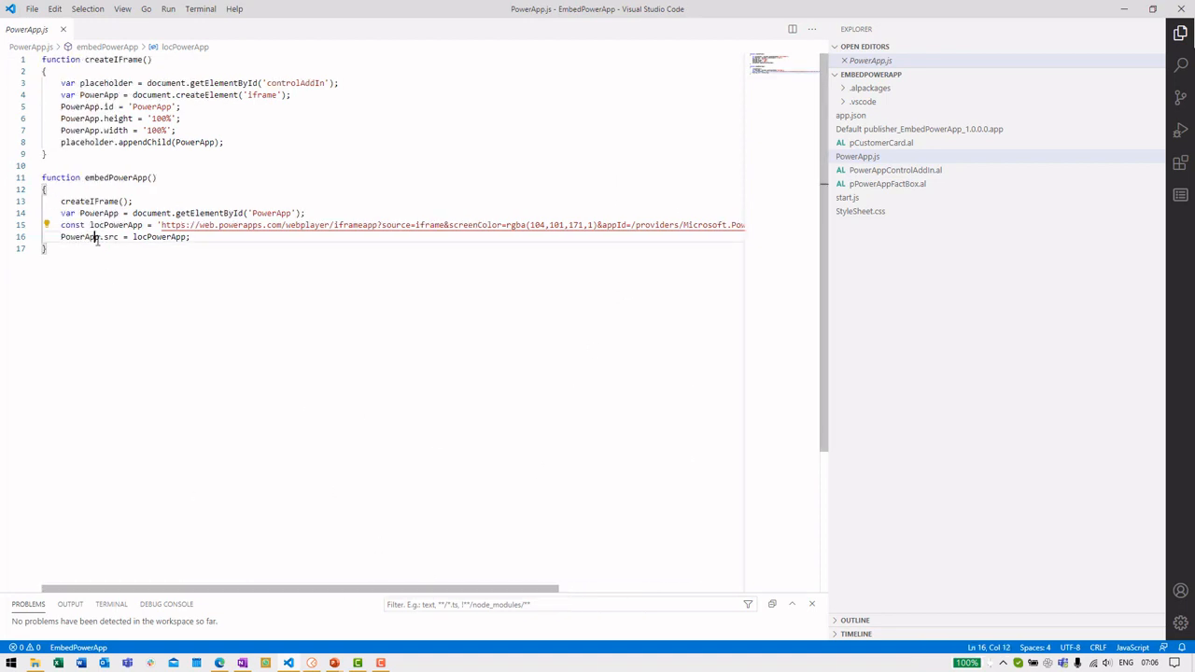
double_click(94, 236)
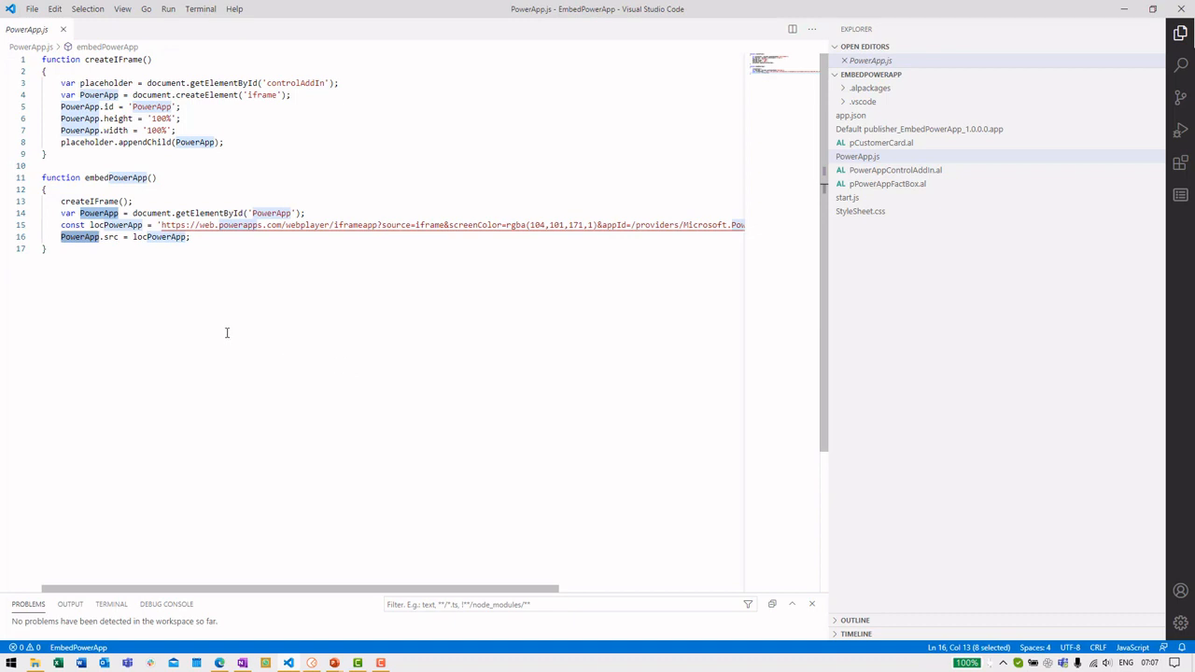
Open pPowerAppFactBox.al and select its embedPowerApp call on line 15
click(917, 192)
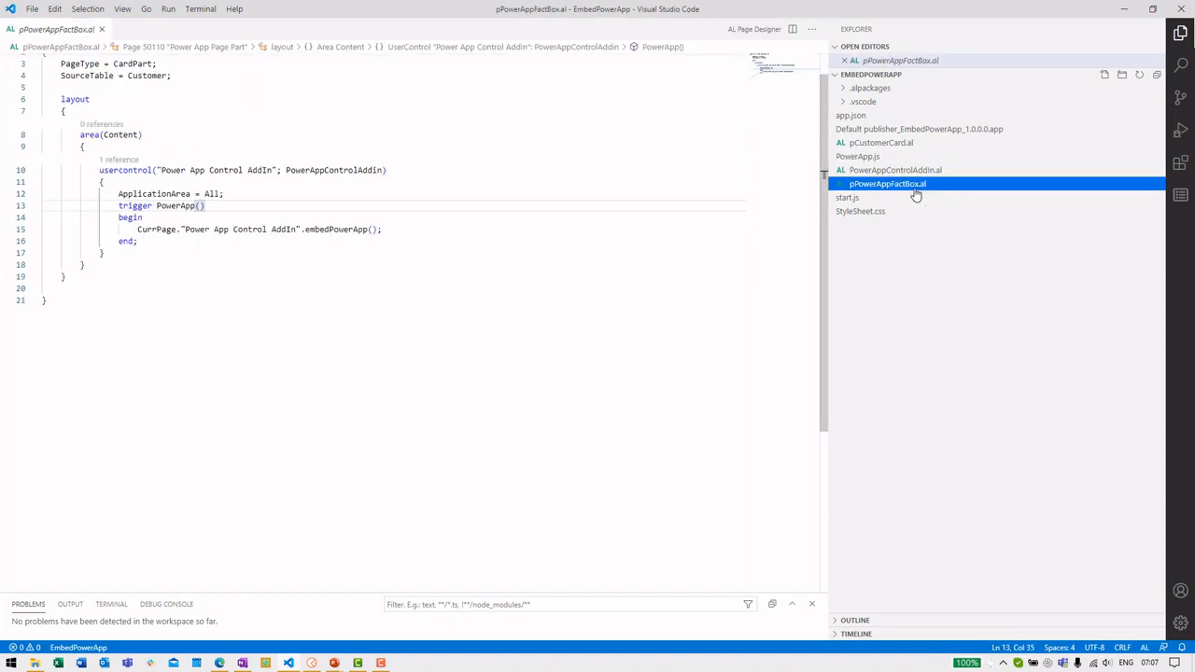
scroll(561, 224, up, 1)
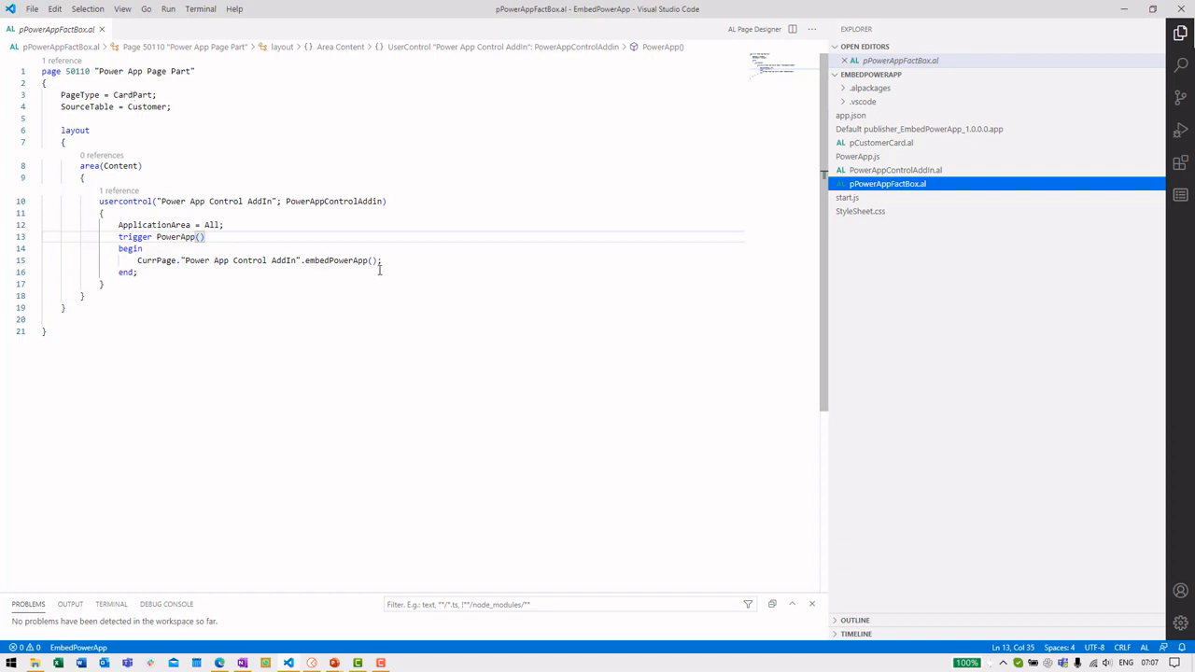
click(282, 260)
double_click(336, 261)
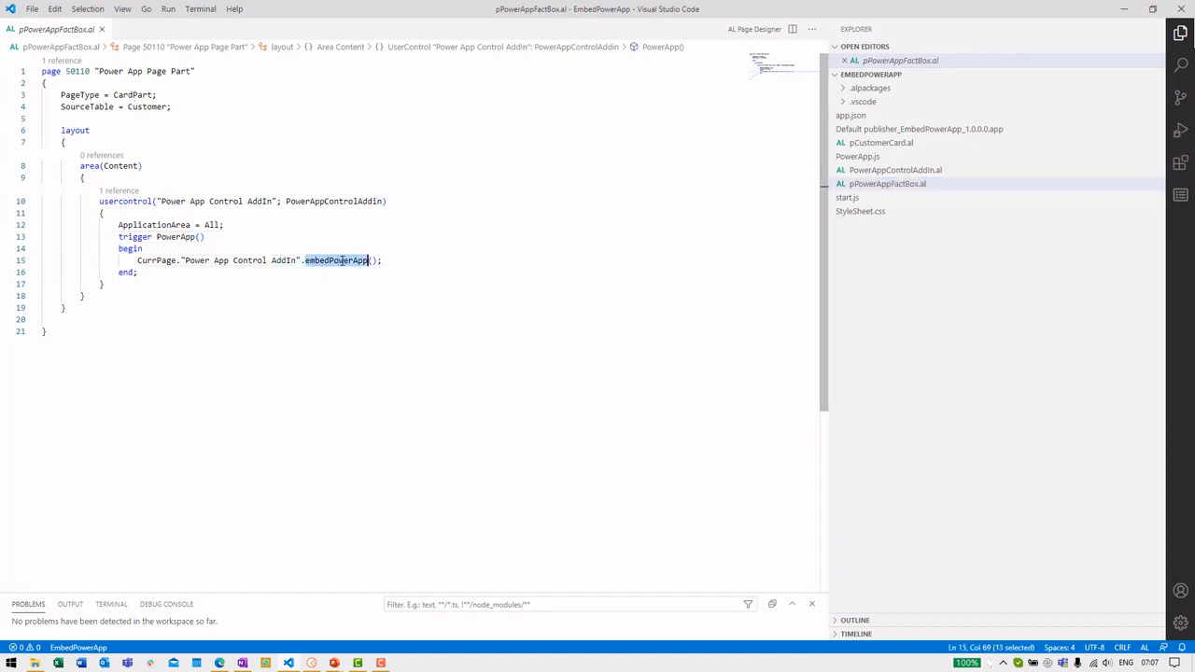
Select the embedPowerApp procedure declaration in PowerAppControlAddIn.al, then open pCustomerCard.al
click(892, 171)
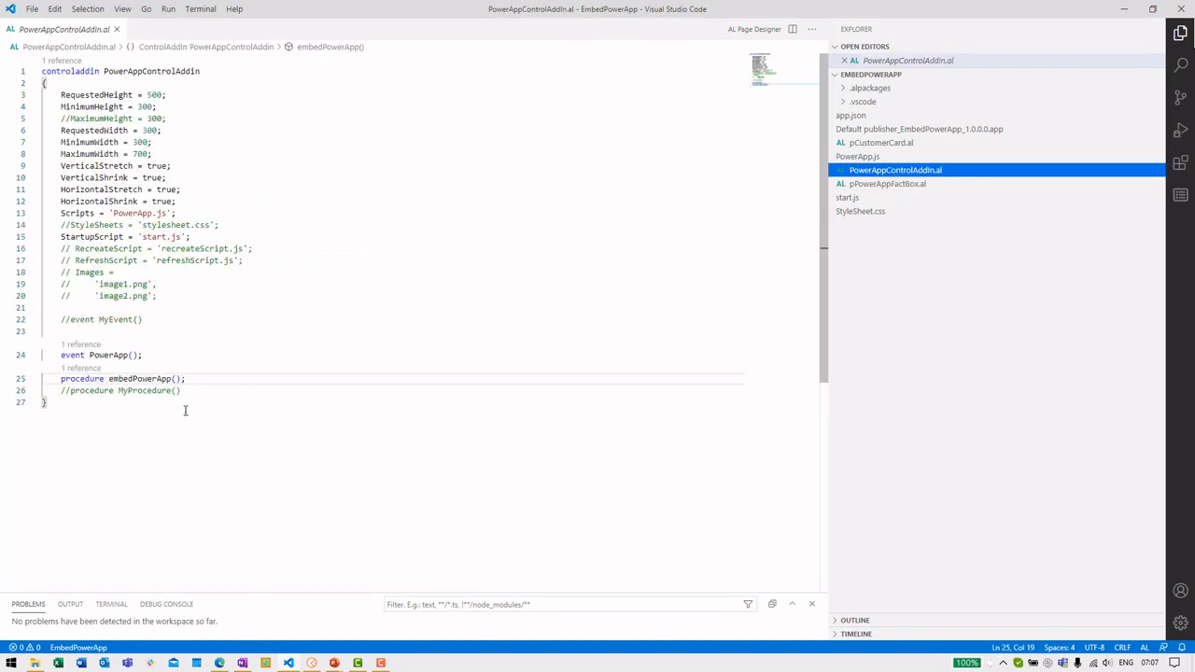
double_click(145, 381)
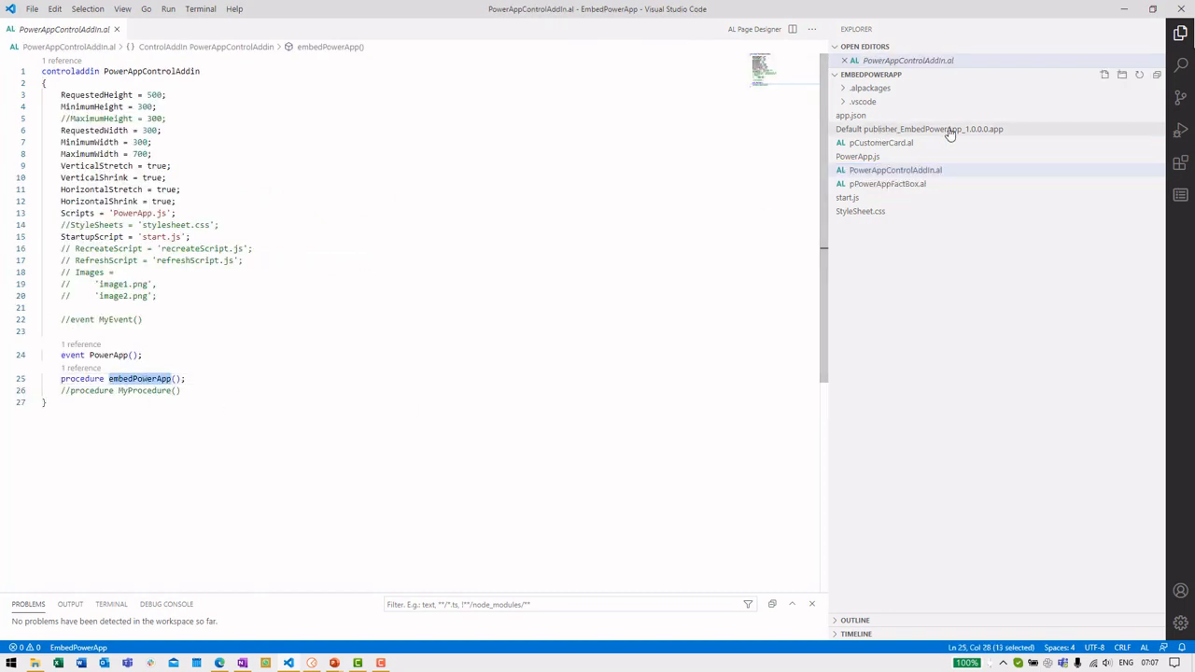
click(892, 184)
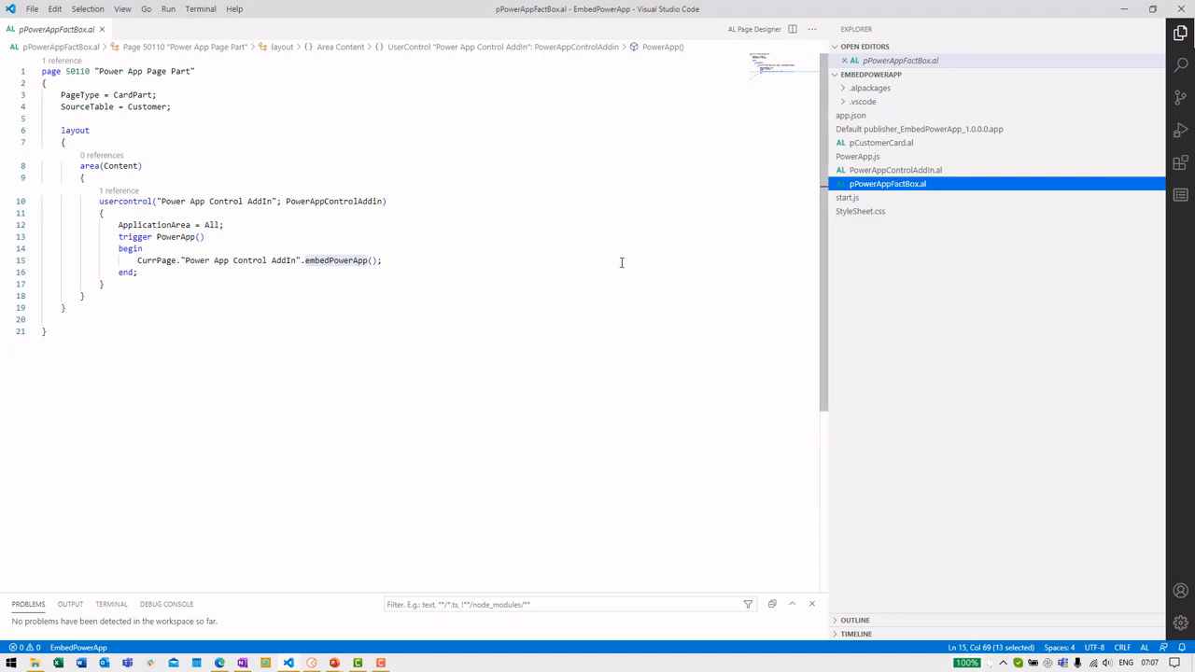
click(878, 143)
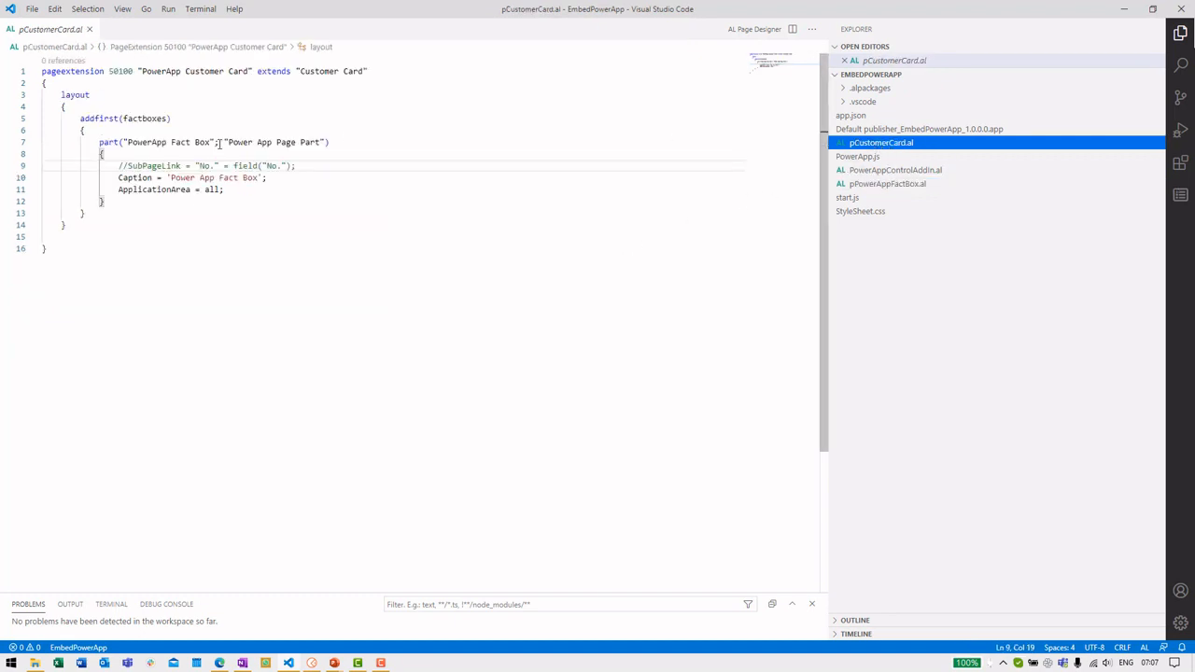
Select the PowerApp Fact Box part name in the code and reopen the fact box page file
click(131, 142)
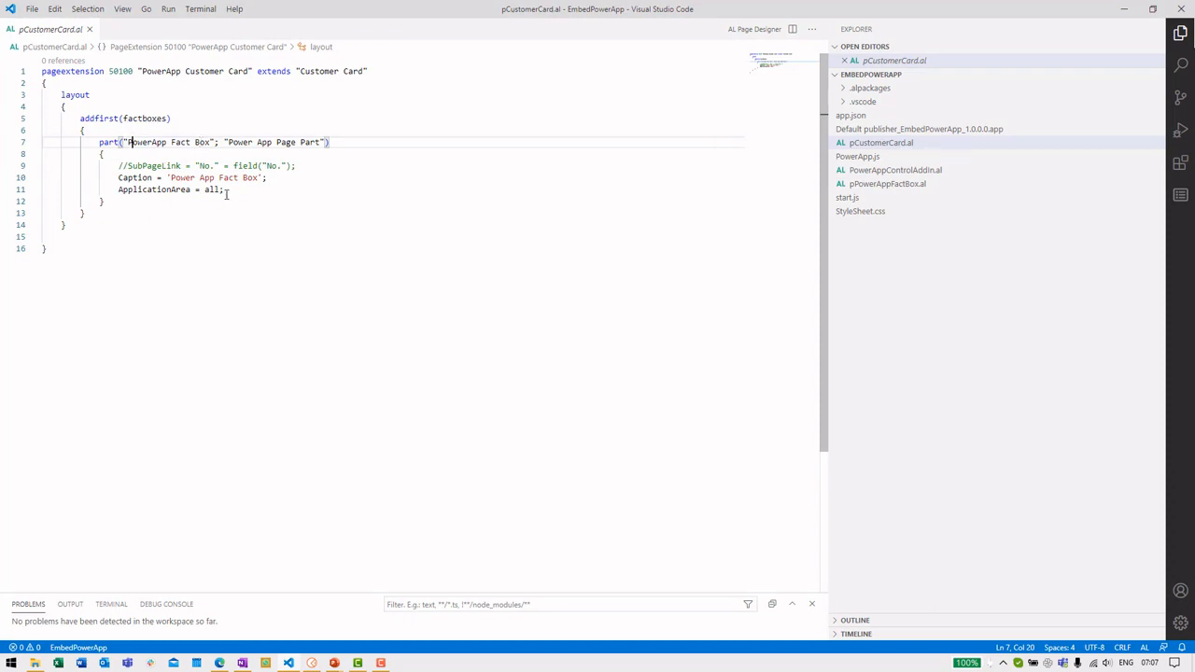
drag(127, 142, 212, 142)
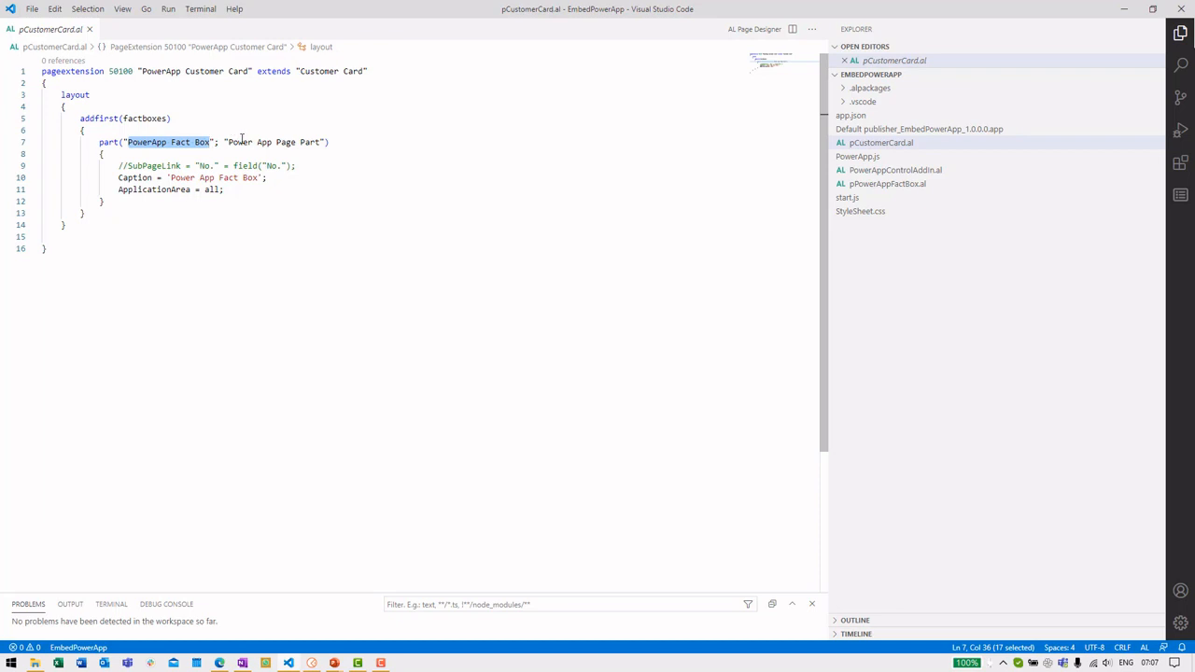
click(865, 186)
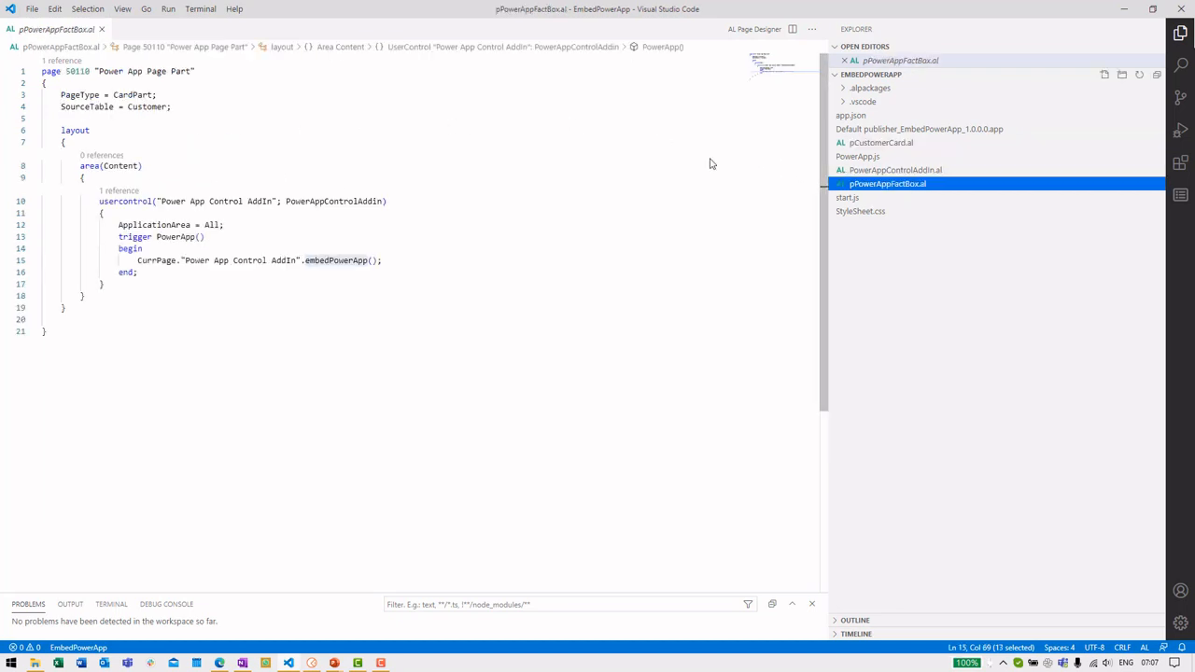
drag(114, 70, 144, 70)
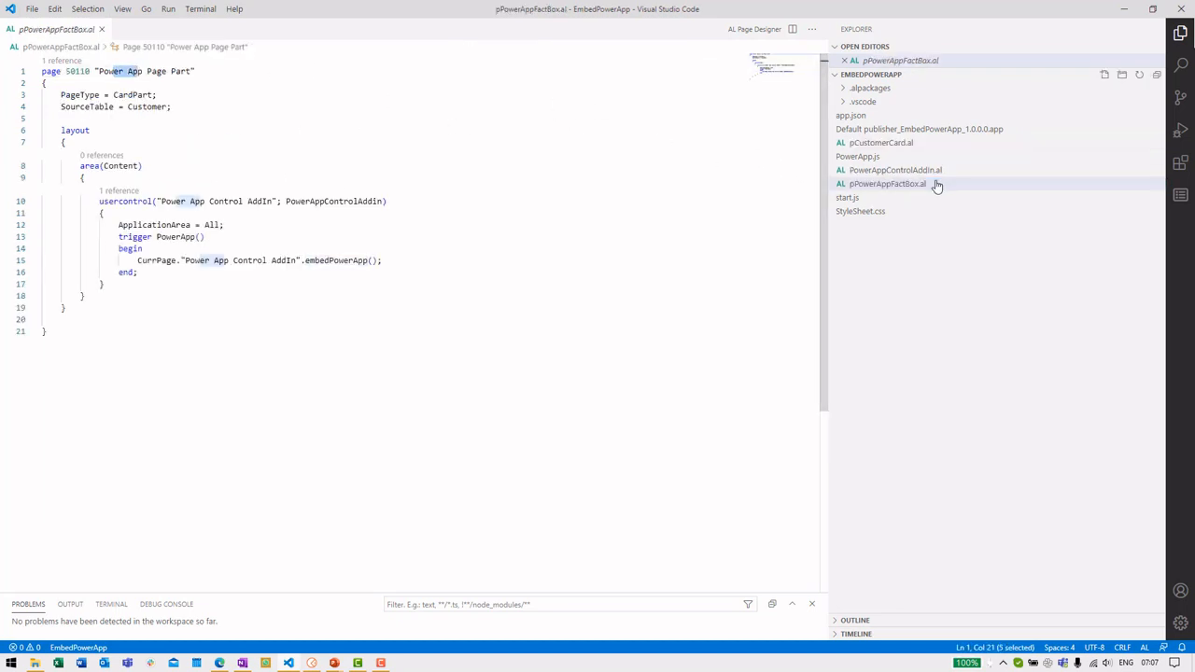
Review the page part name in pCustomerCard.al, then switch to the Adatum Corp customer card in the browser
click(896, 143)
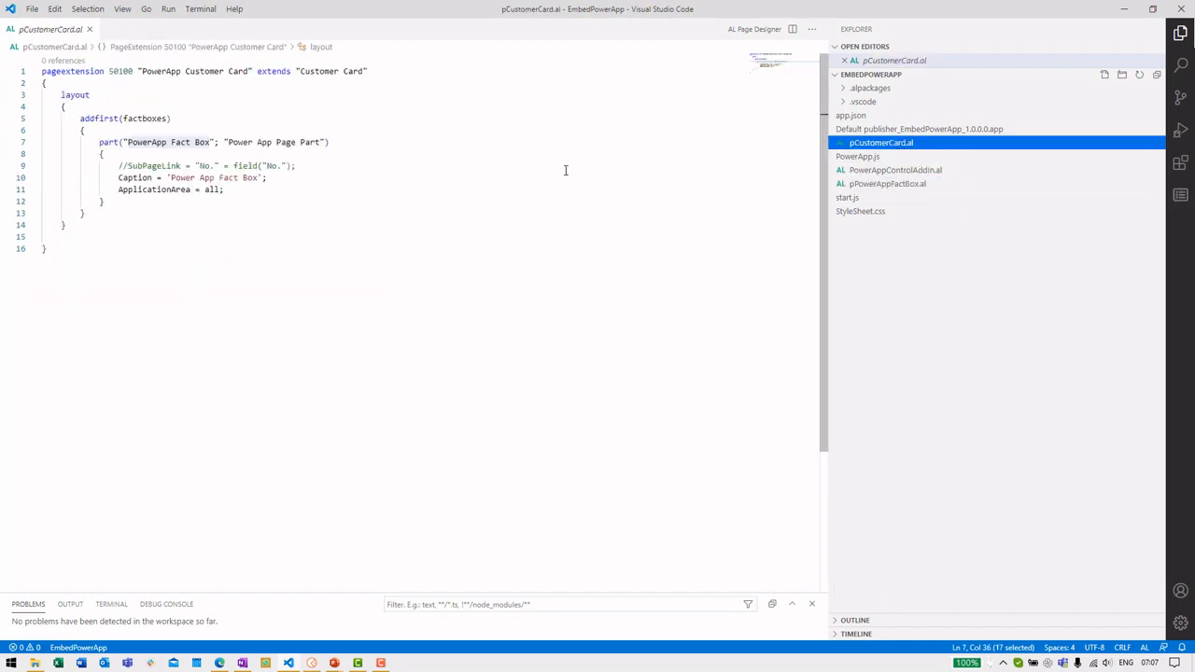
click(248, 135)
double_click(250, 142)
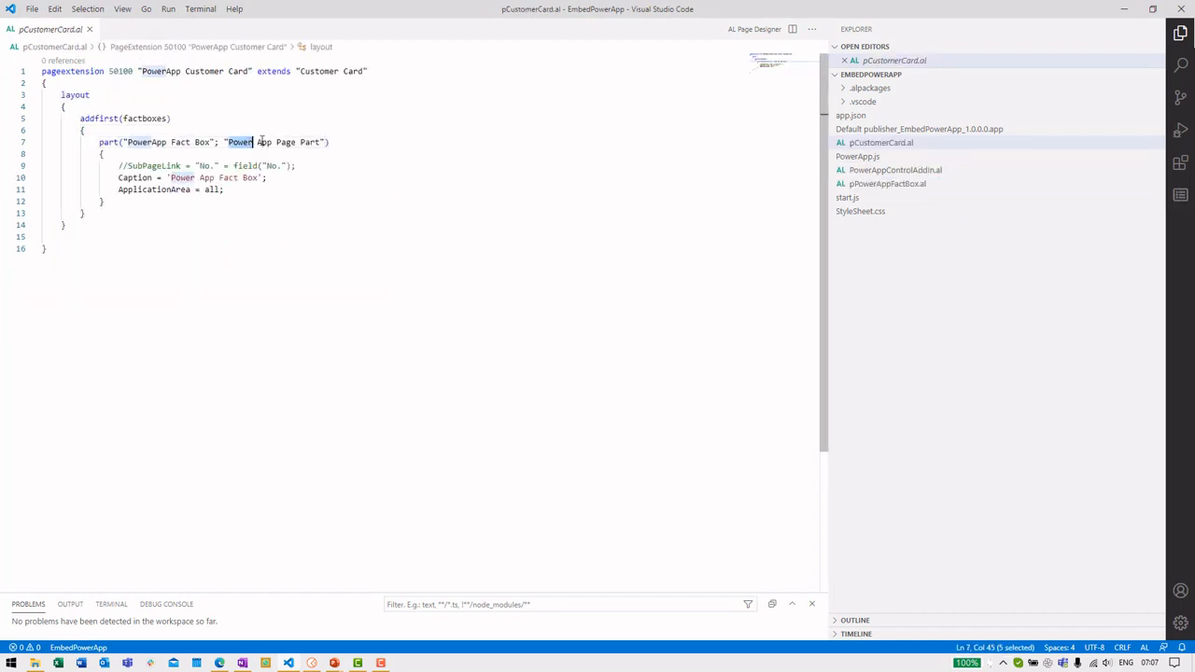
click(1123, 9)
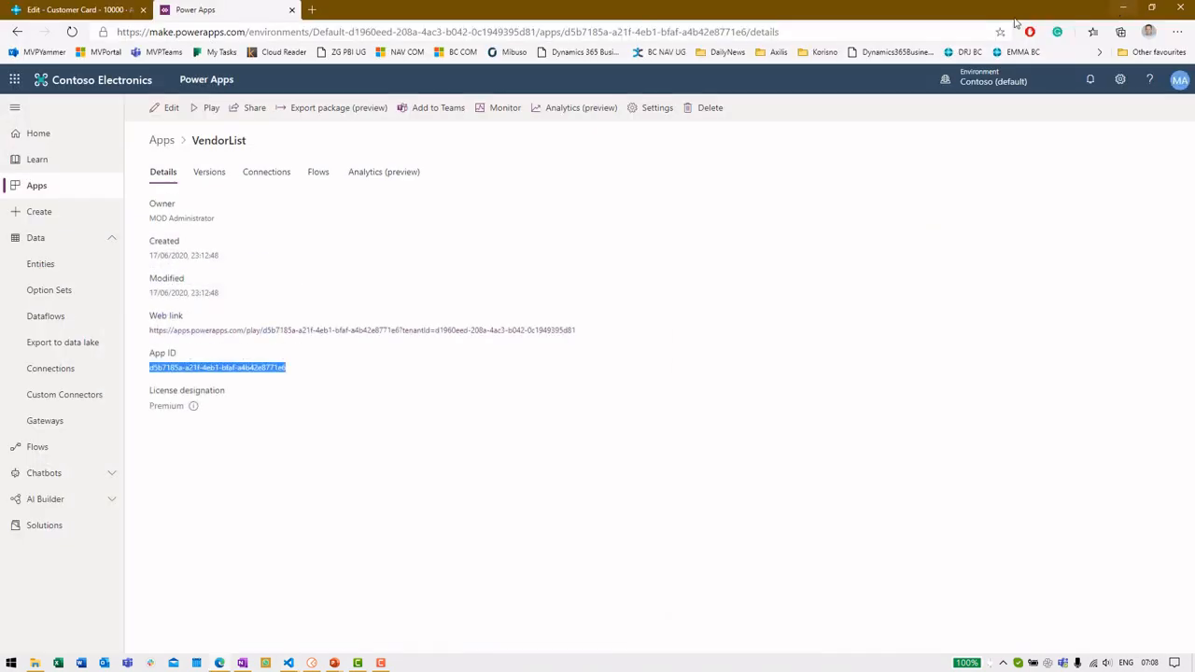
click(88, 10)
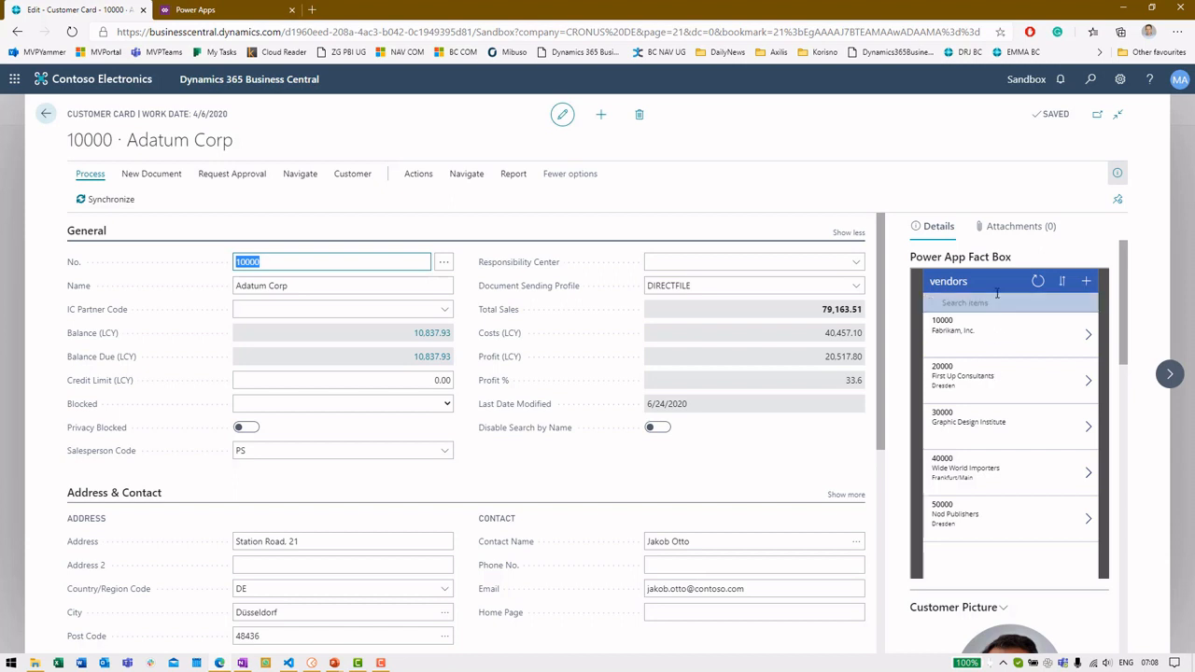
Glance at Fabrikam's vendor details, then start a new vendor with displayName 'Adatum Corp'
click(1086, 334)
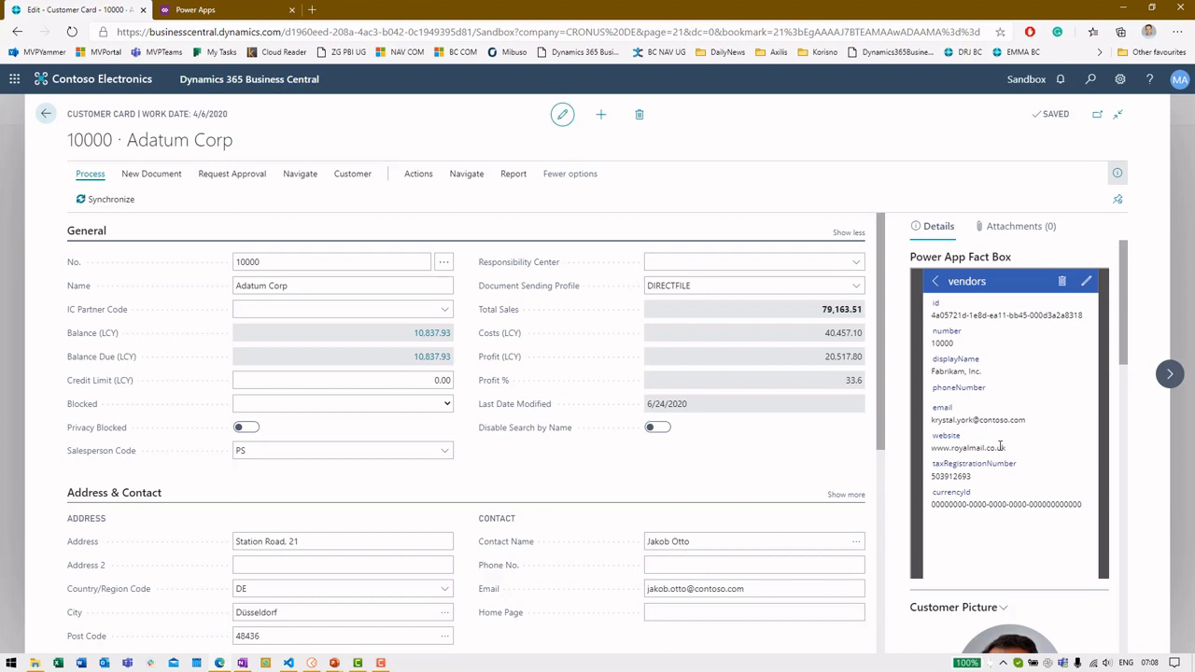
click(936, 282)
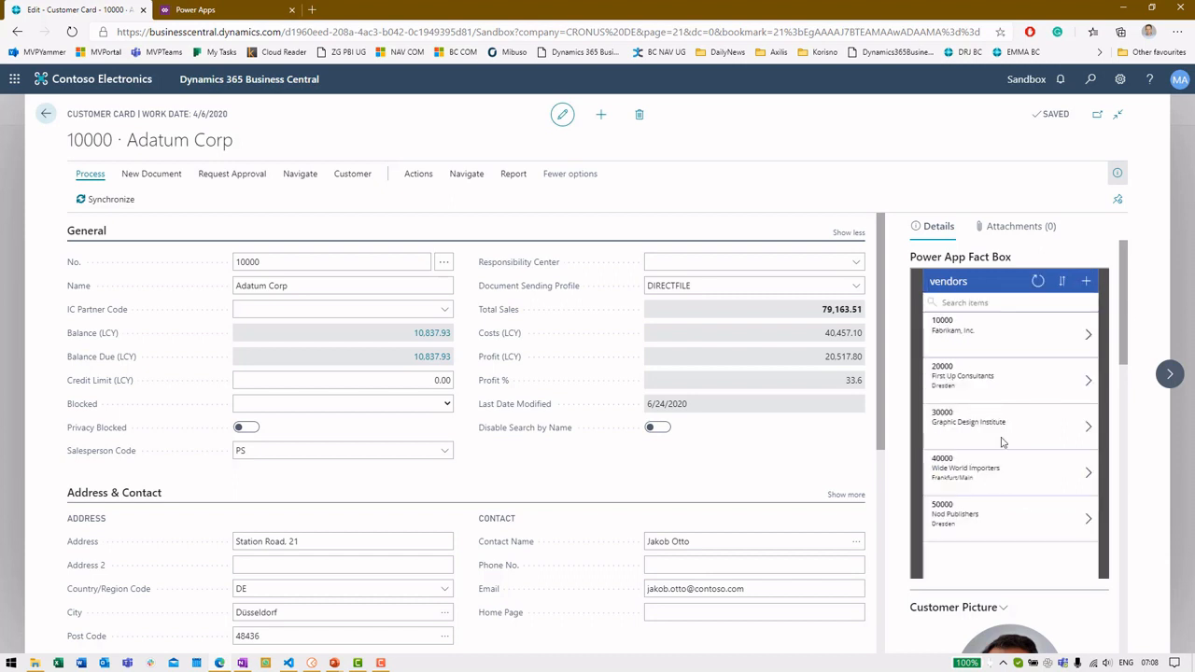
click(1086, 281)
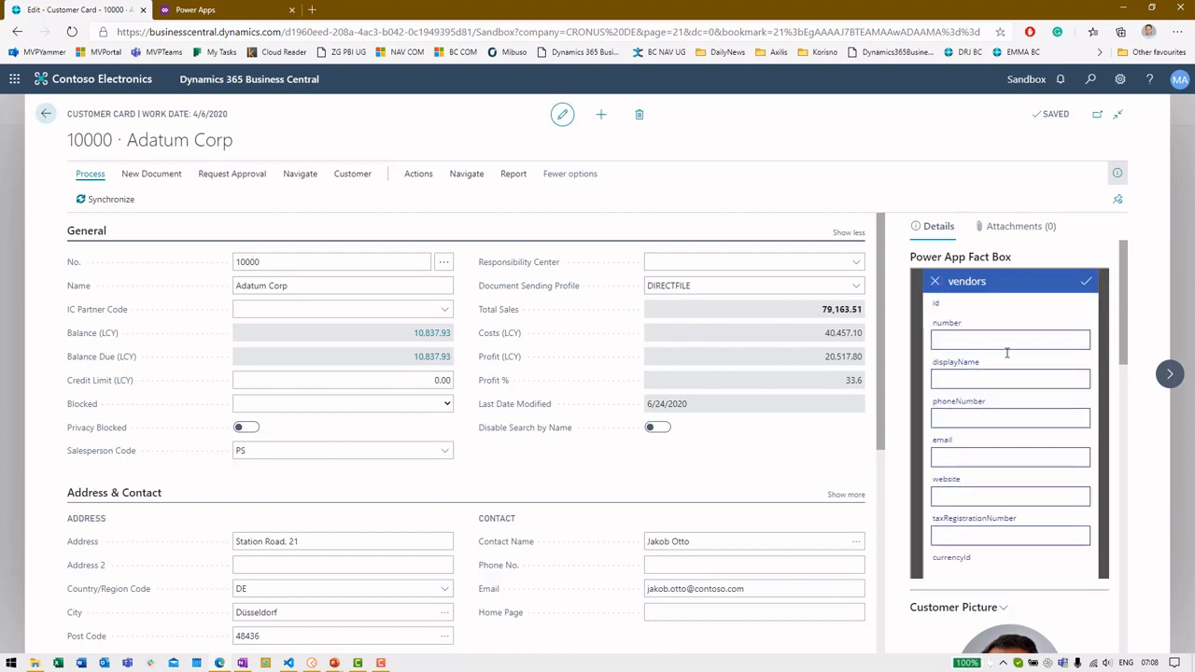
click(999, 378)
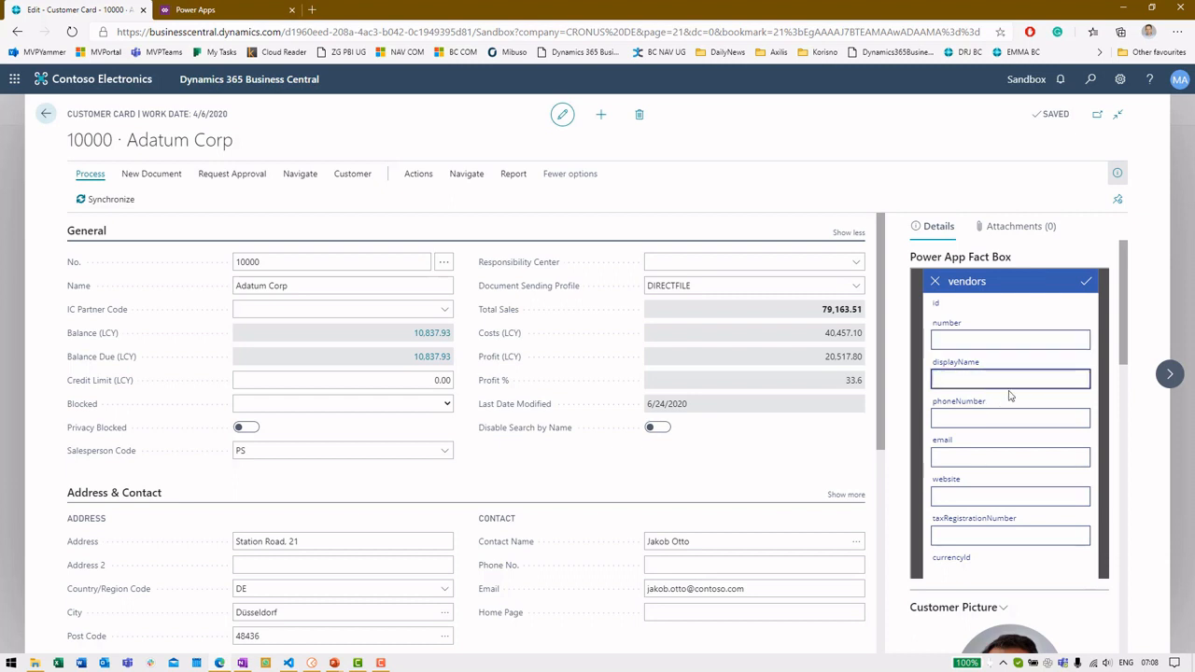
text(Adatum Corp)
key(Tab)
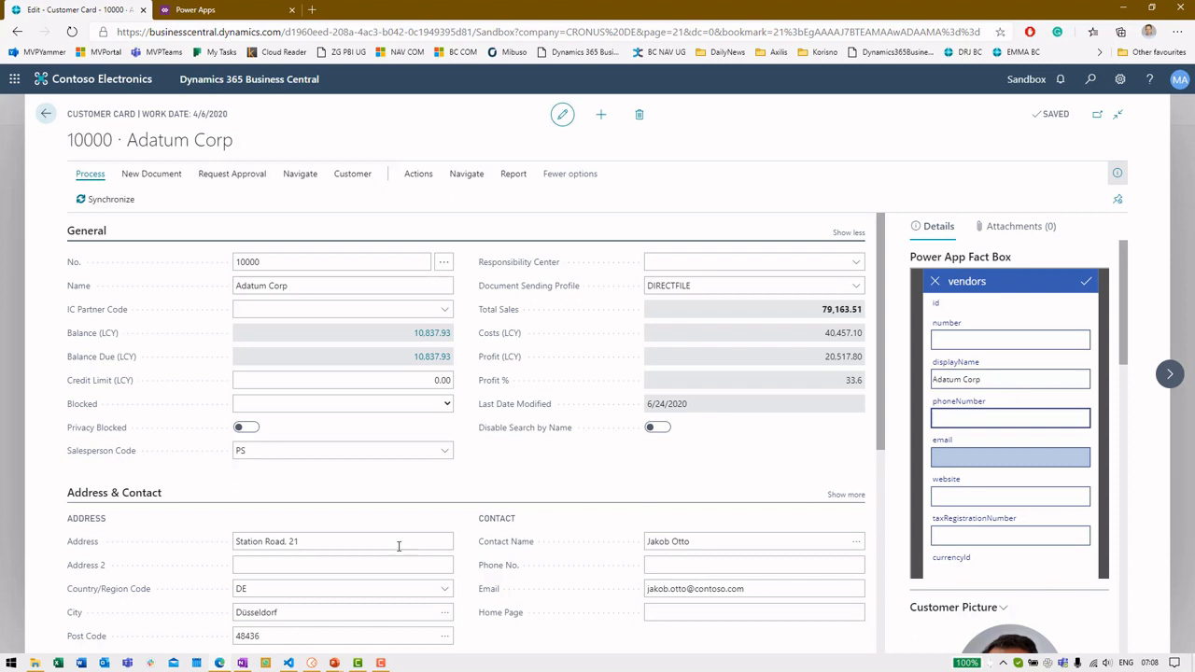
Copy the customer's Email address into the new vendor's email field
scroll(367, 539, down, 2)
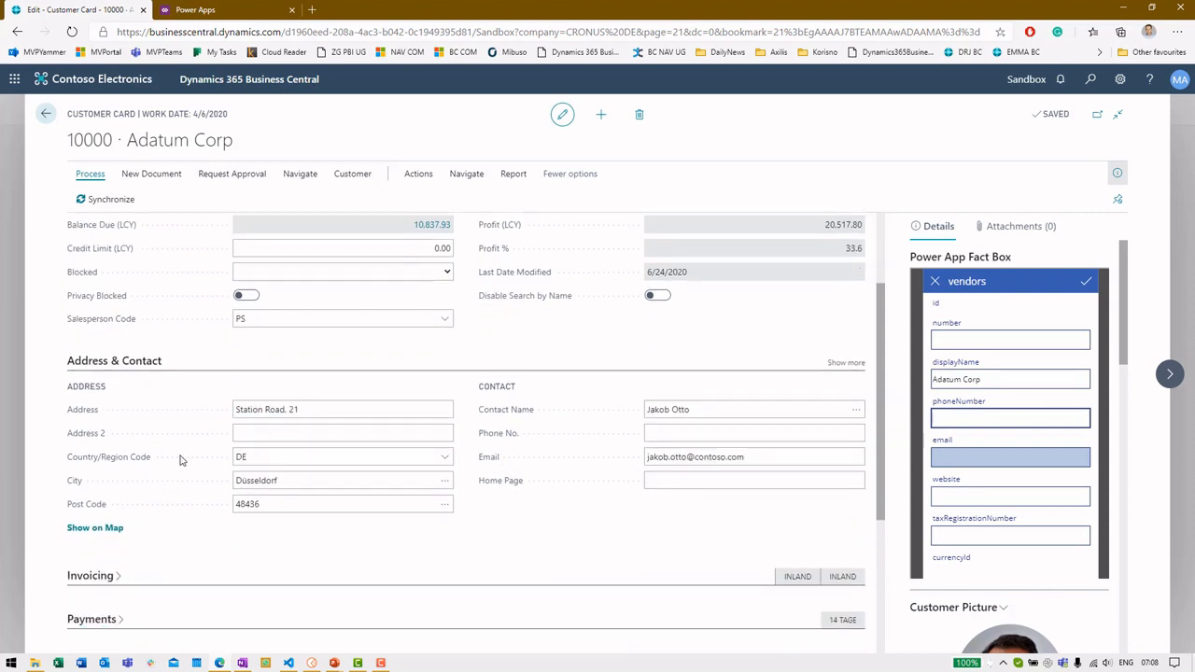
click(756, 455)
drag(757, 455, 644, 457)
key(ctrl+c)
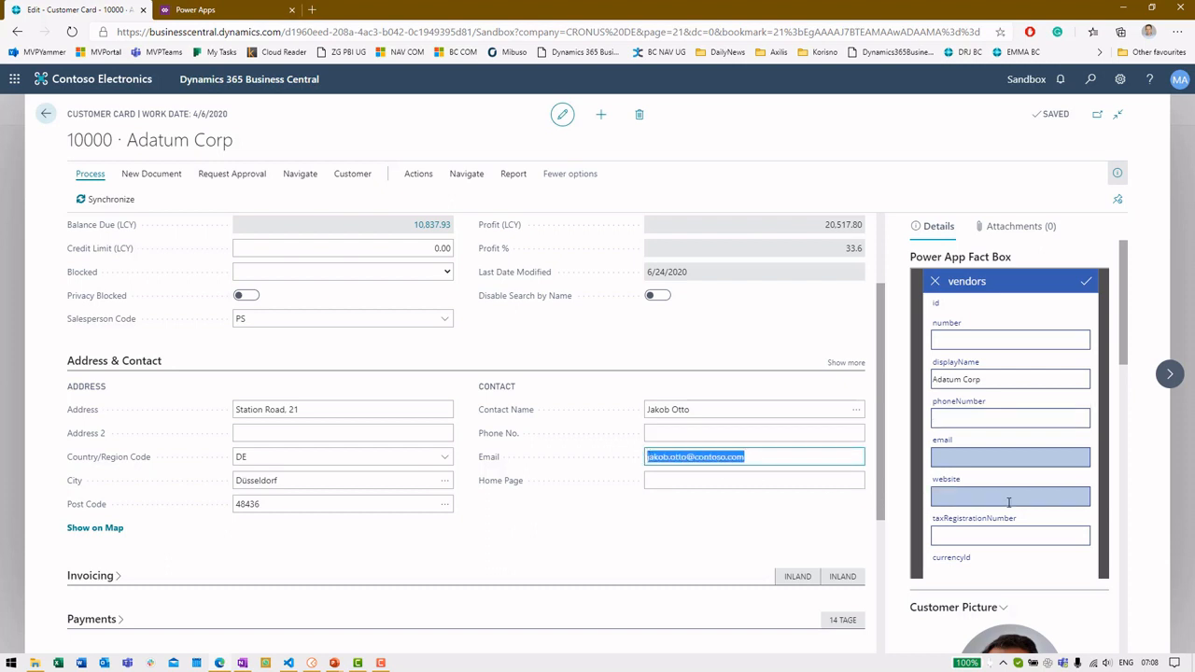
scroll(984, 521, down, 2)
scroll(1021, 519, up, 2)
scroll(1078, 346, down, 1)
scroll(1078, 355, up, 1)
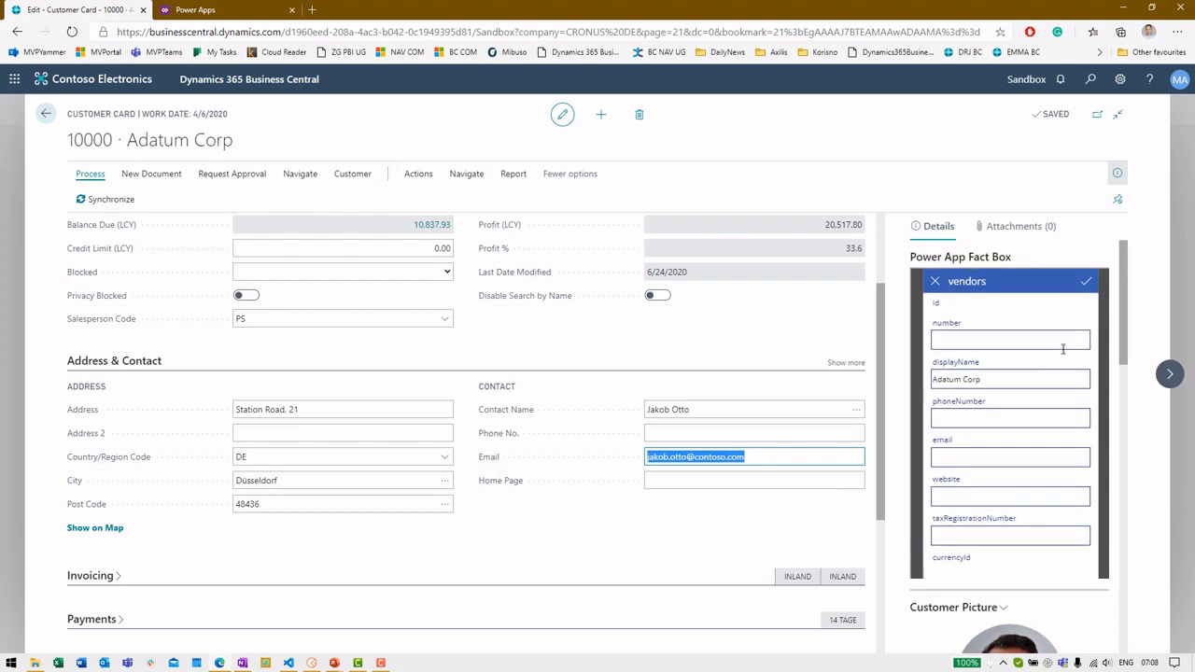
click(977, 456)
key(ctrl+v)
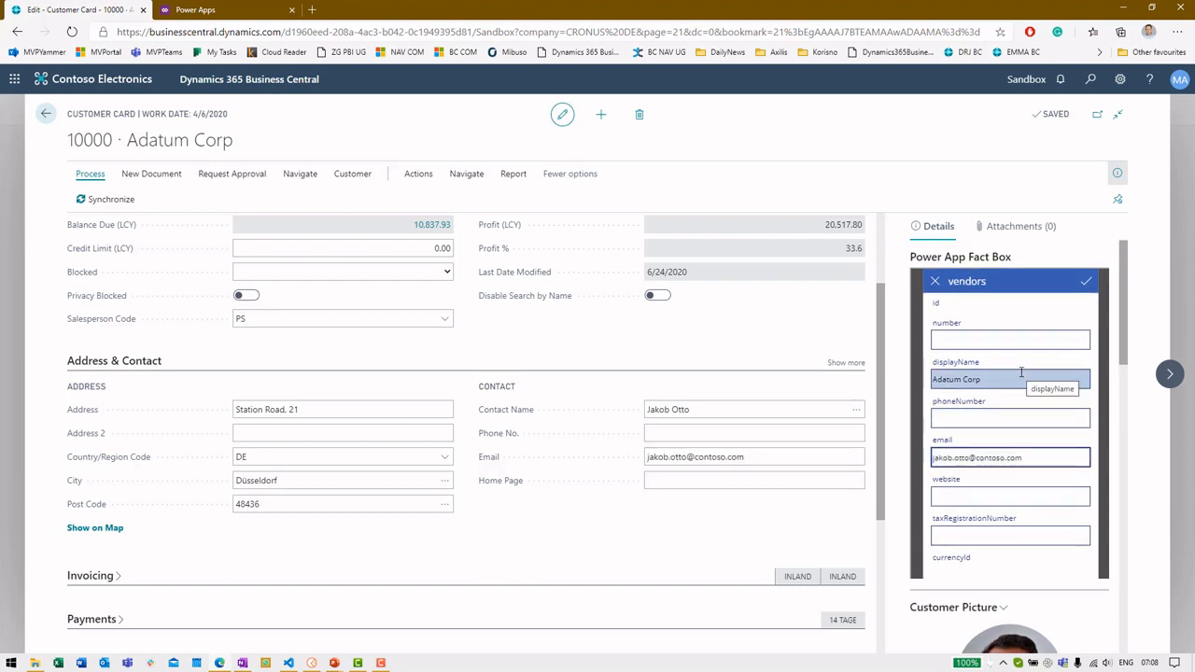
Submit the new vendor and check the K00020 Adatum Corp details in the fact box
click(1086, 283)
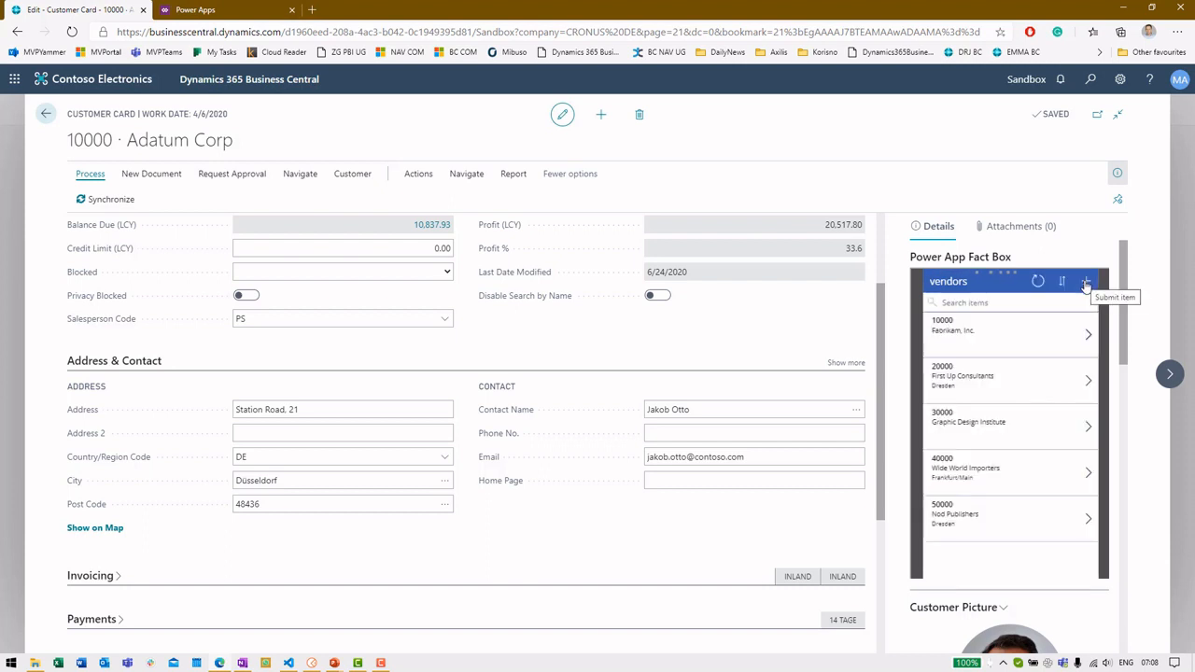
scroll(999, 528, down, 1)
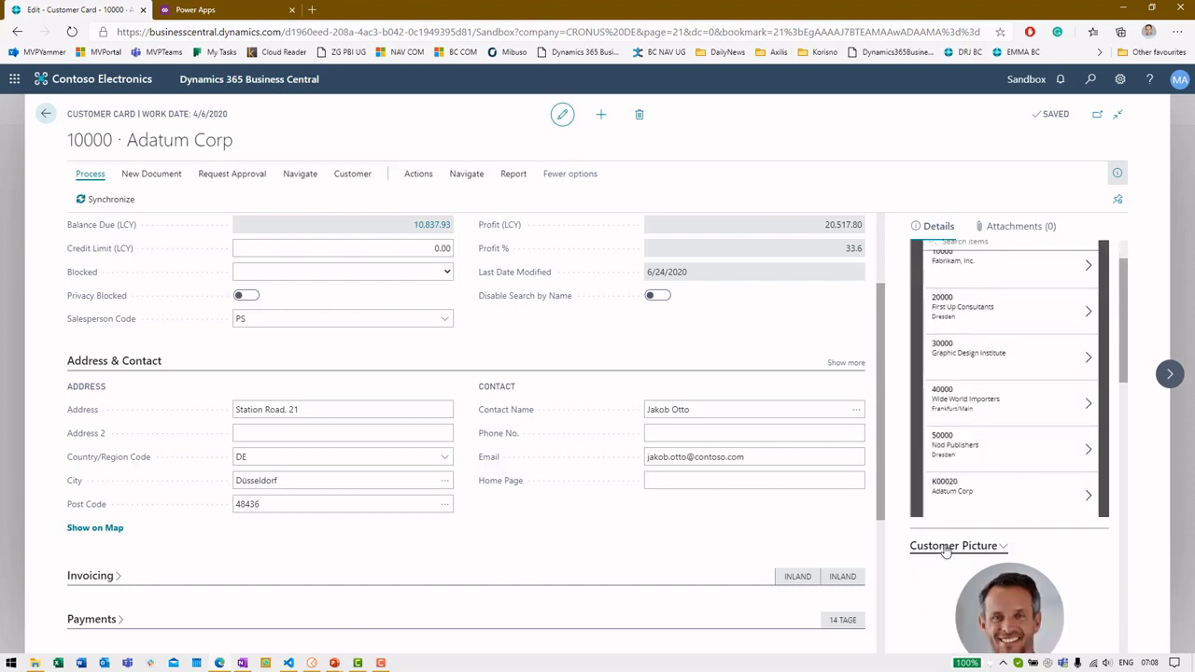
click(980, 495)
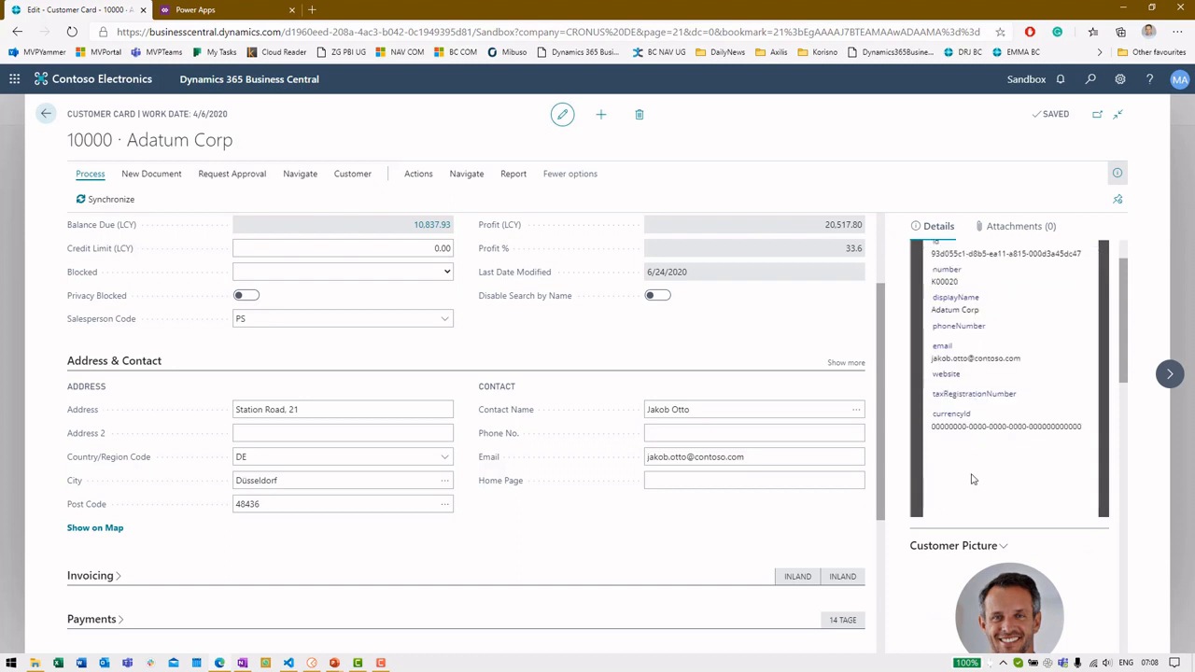
click(935, 282)
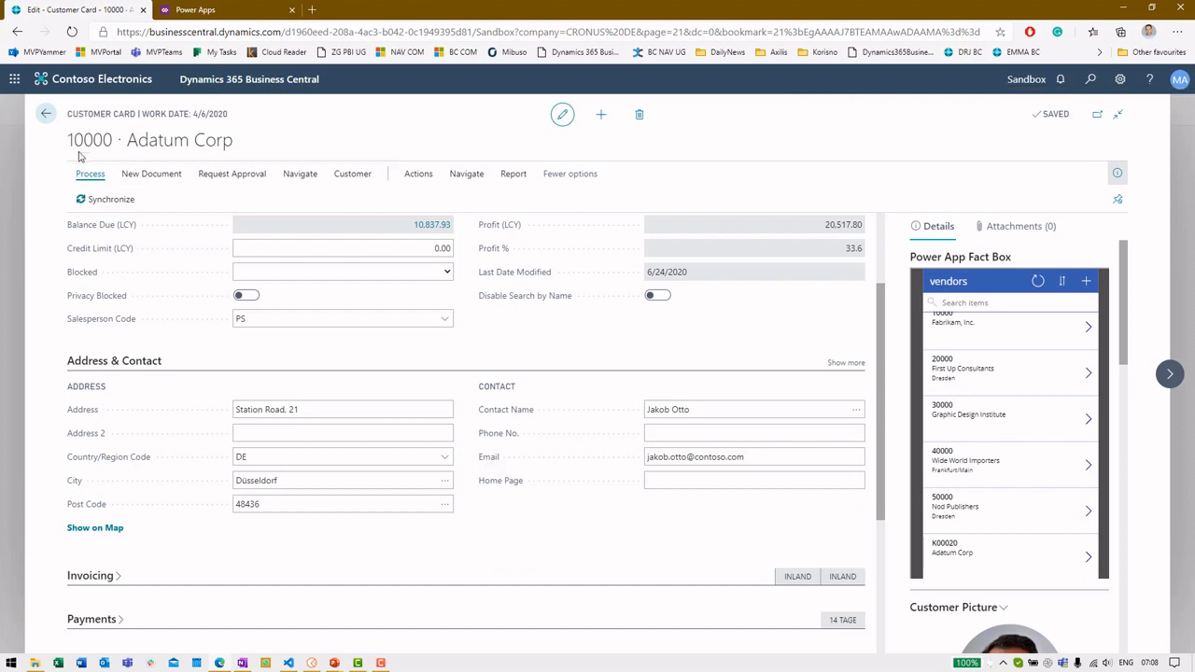
Confirm K00020 Adatum Corp in the Purchasing Vendors list, then open the Sales Customers list
click(44, 113)
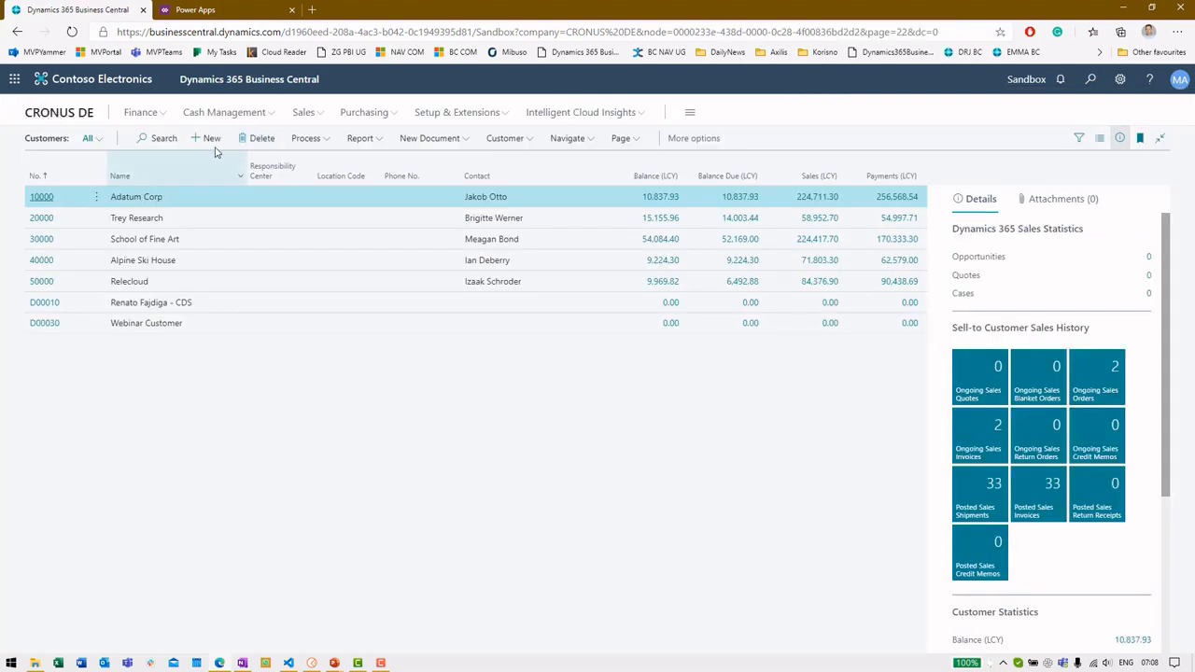
click(353, 114)
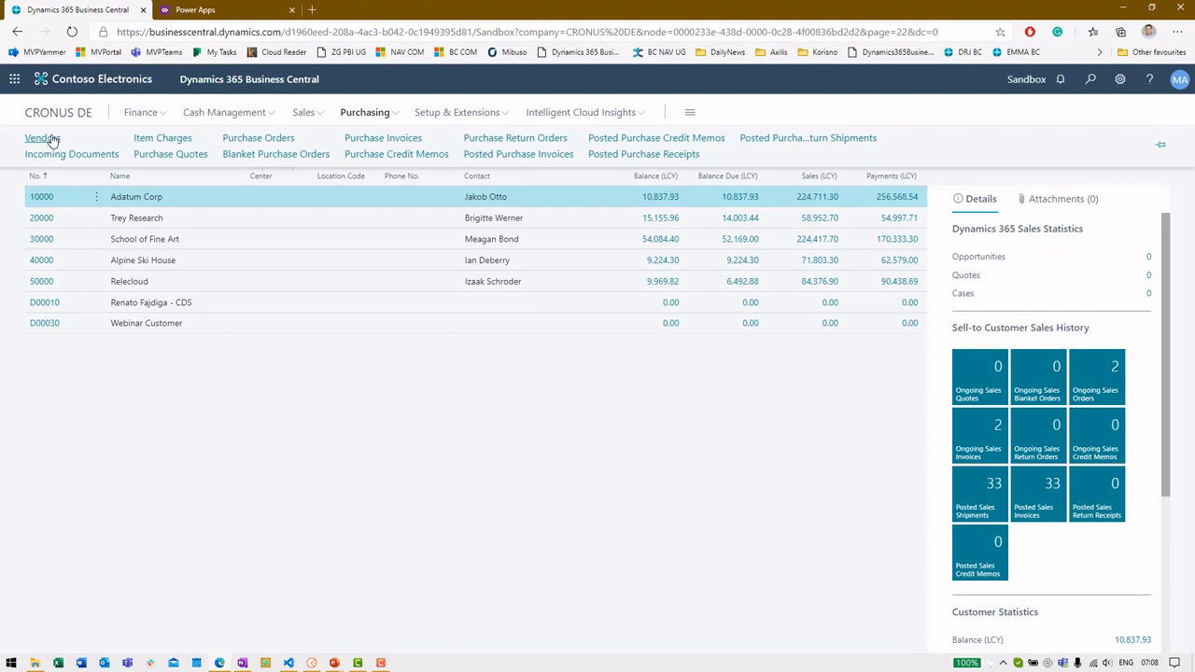
click(53, 139)
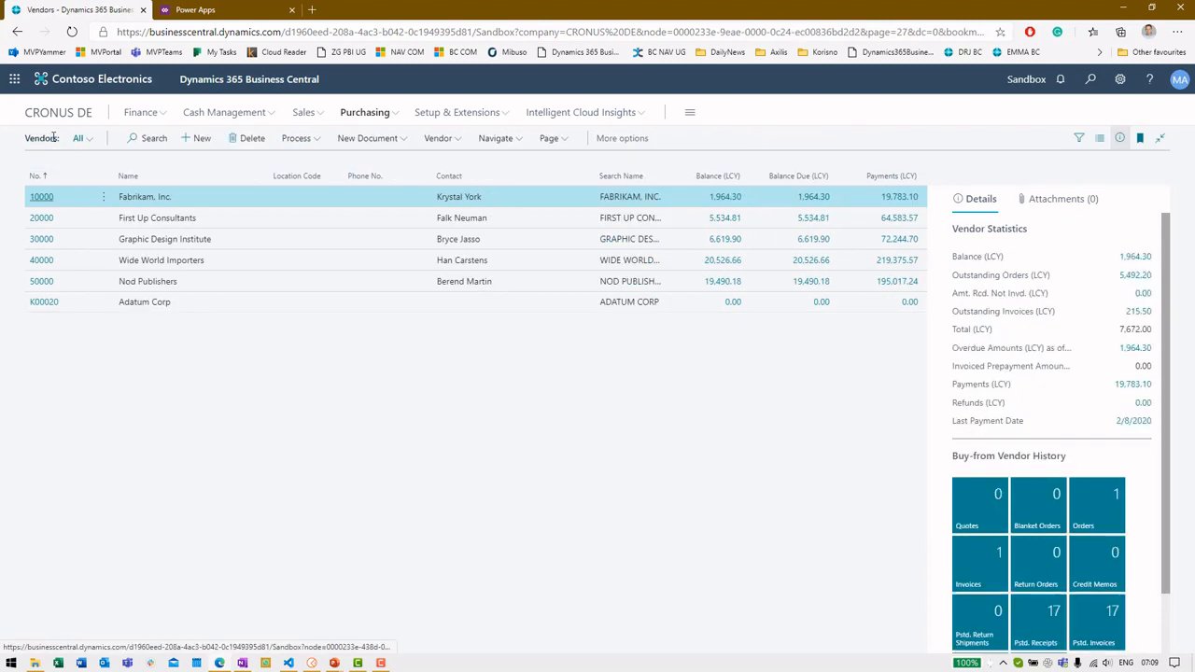
click(192, 304)
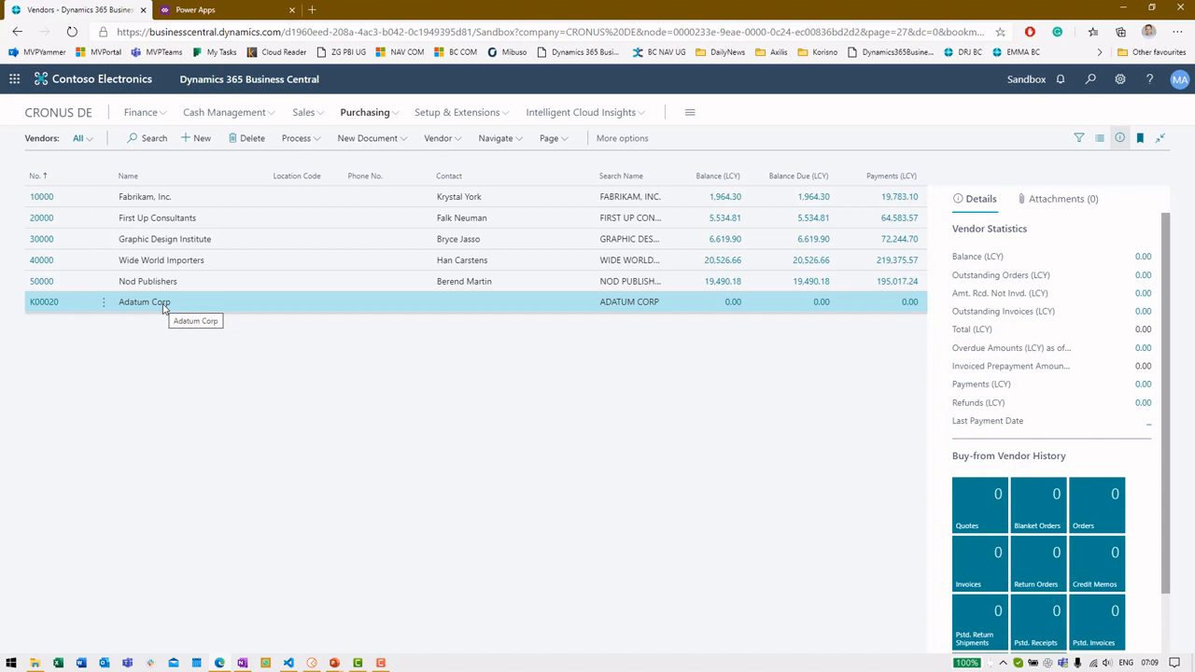
click(306, 112)
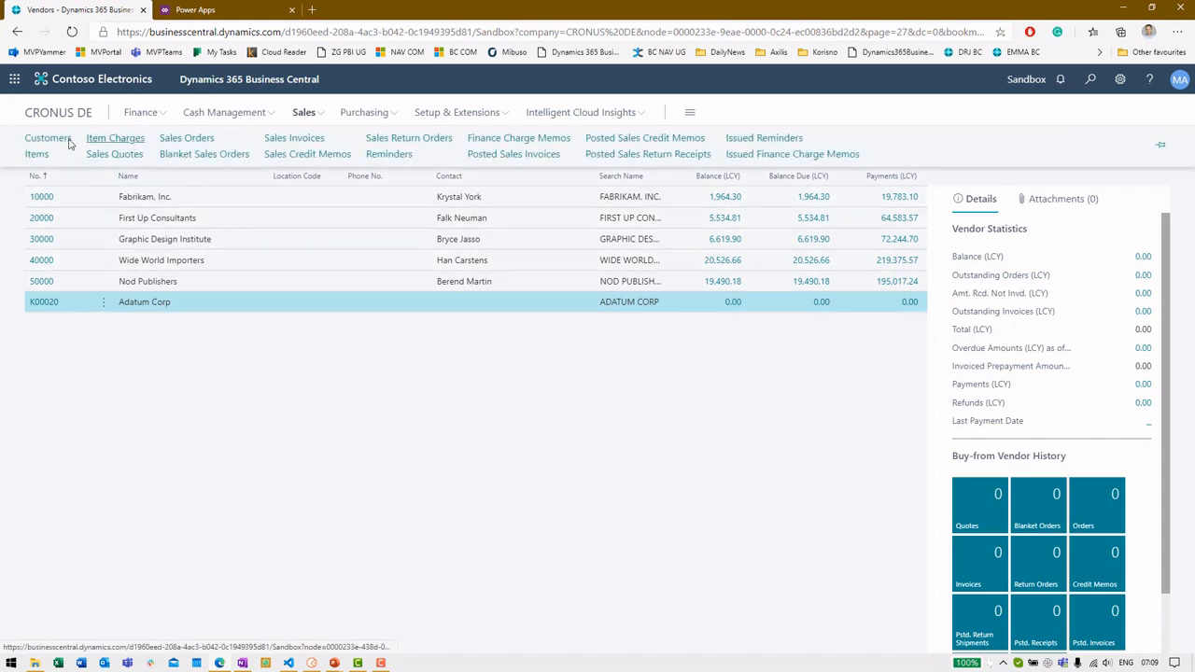
click(48, 139)
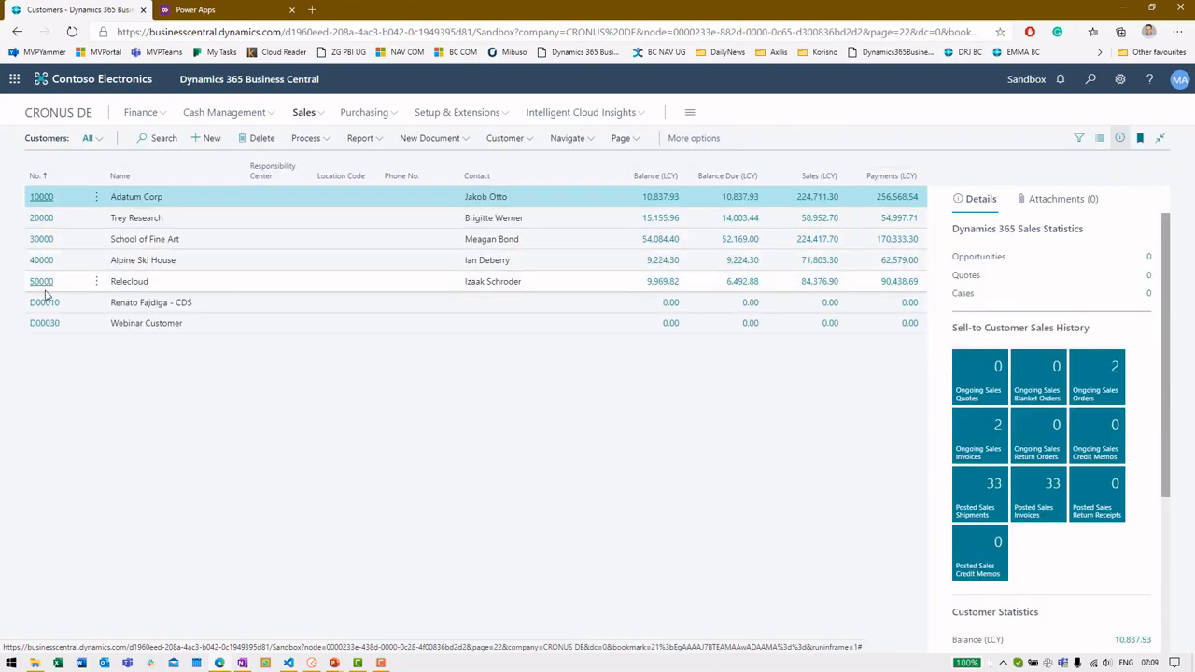
Reopen customer 10000 Adatum Corp's card, then switch to the CDS integration slide in PowerPoint
click(41, 197)
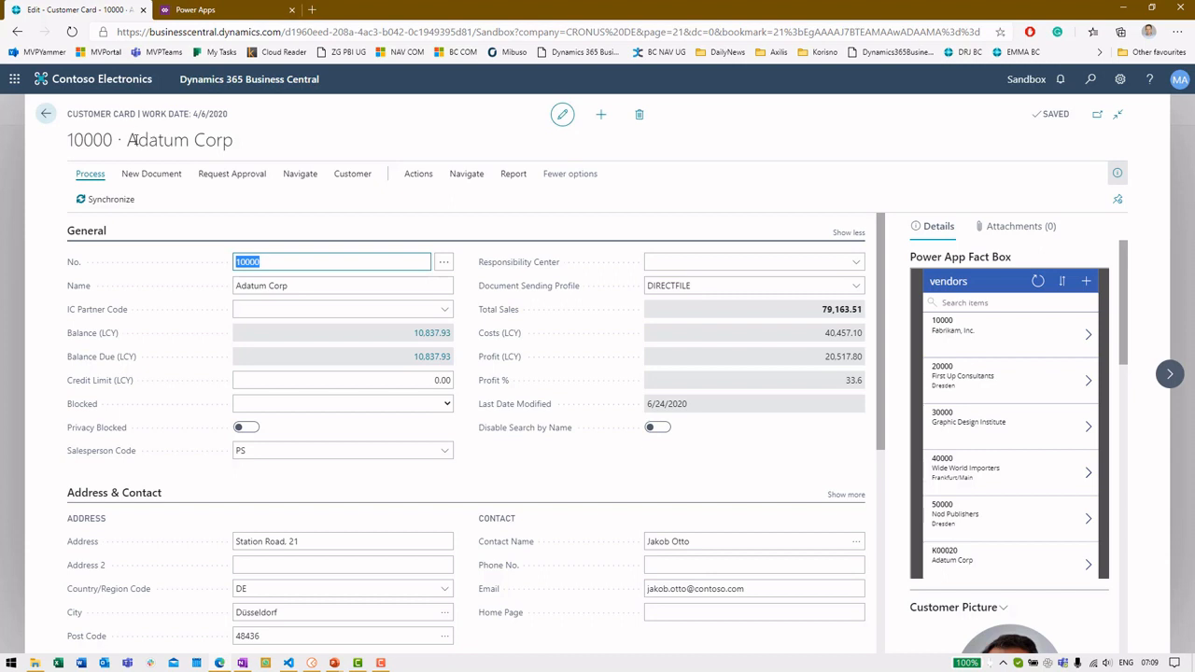
key(alt+Tab)
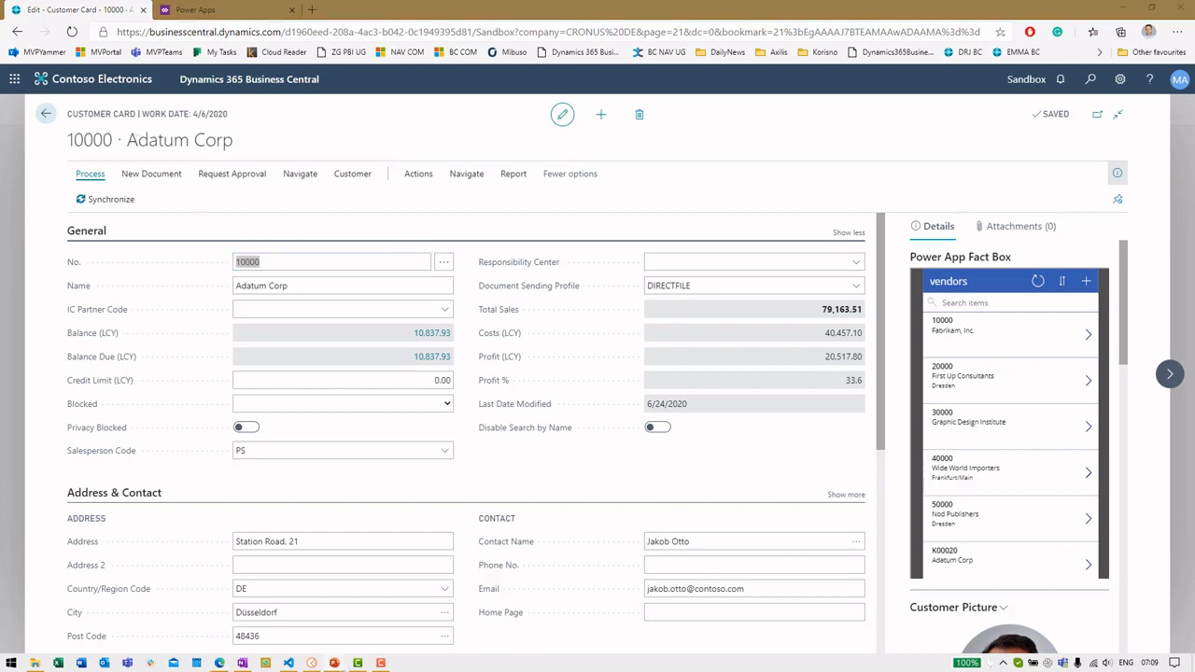